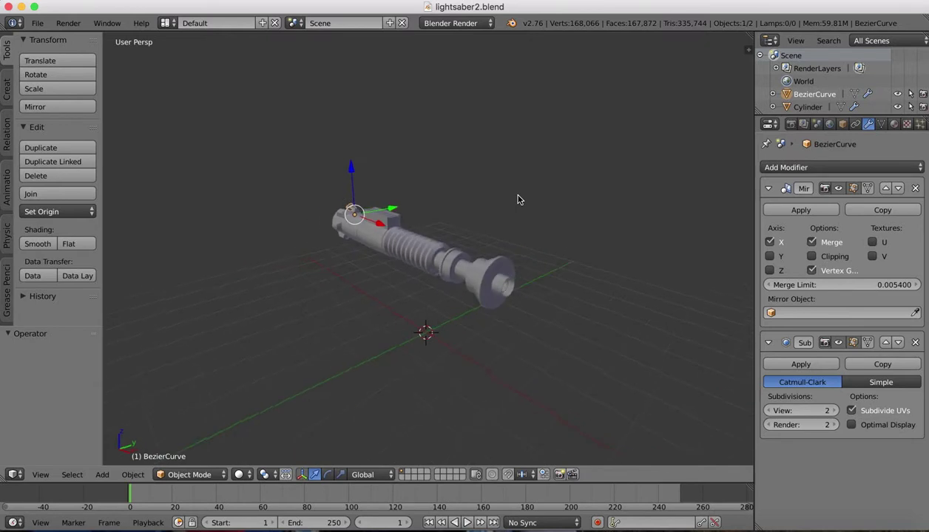
Add a camera to the scene at the world origin
click(7, 87)
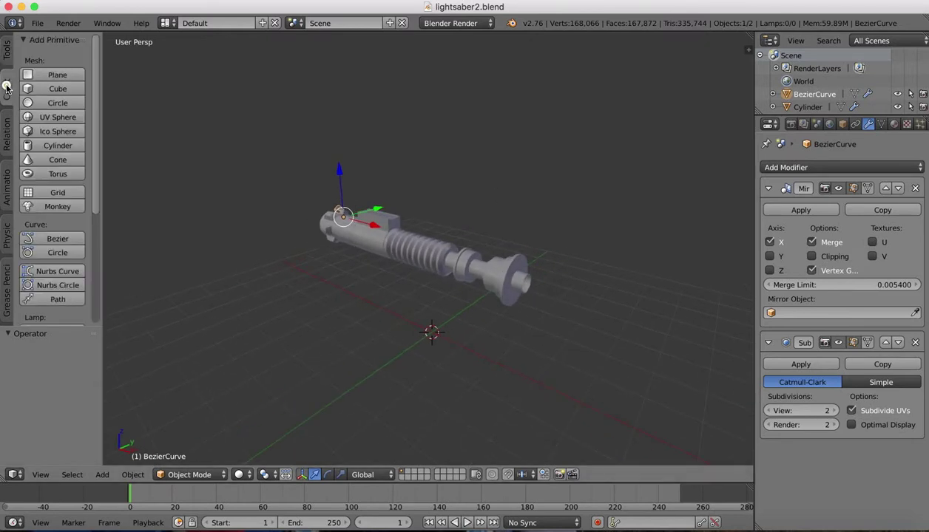
scroll(52, 259, down, 6)
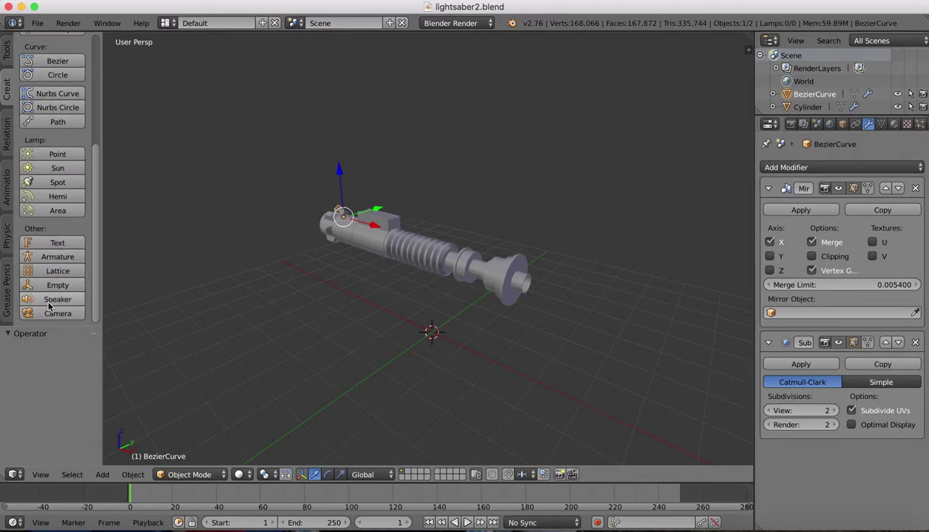
click(48, 317)
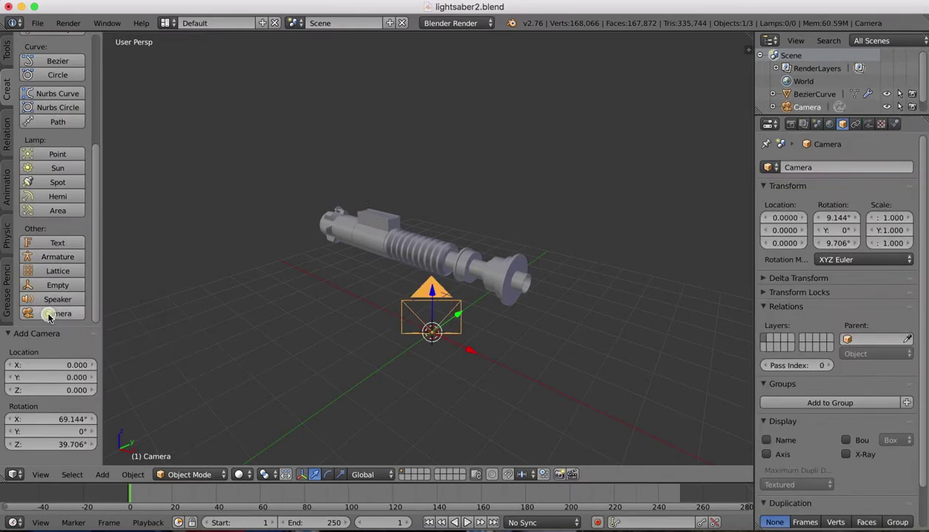
Switch the transform orientation to Normal and pull the camera back along its own Z axis, away from the lightsaber
middle_drag(464, 284, 423, 367)
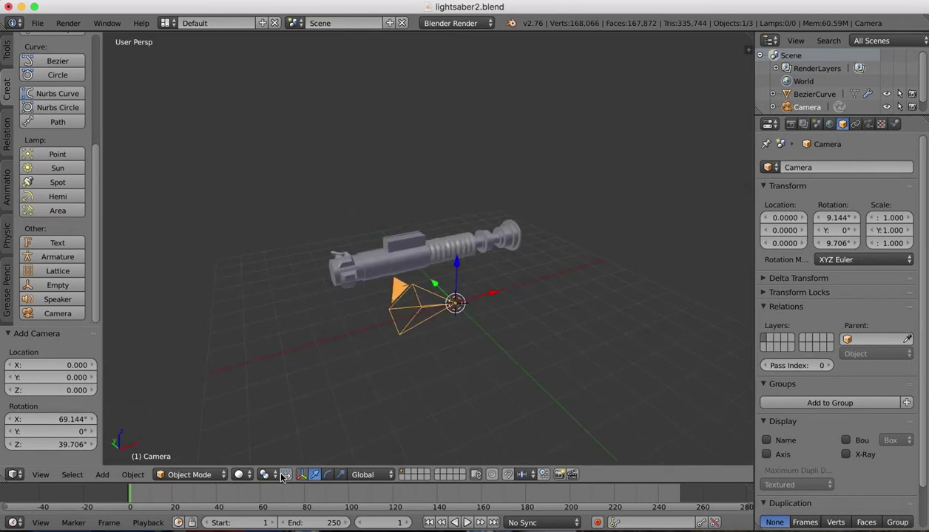
click(363, 475)
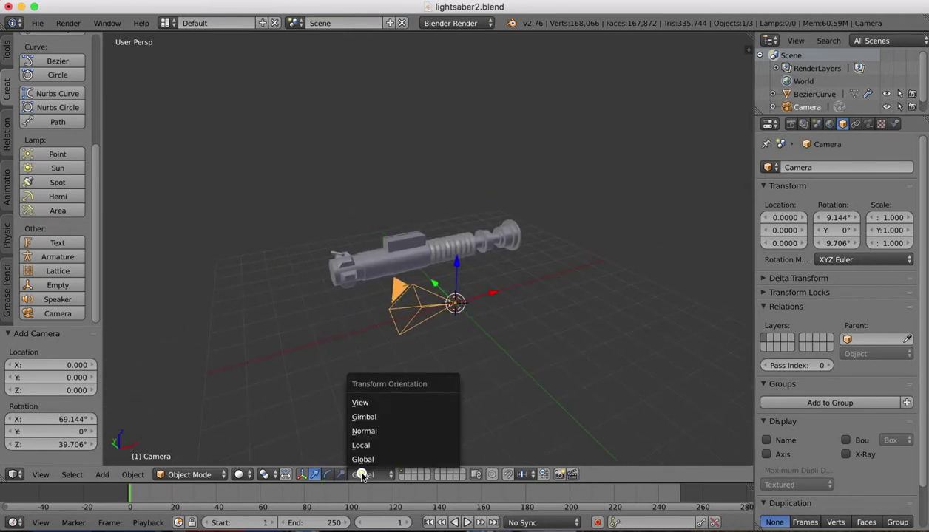
click(373, 429)
drag(497, 301, 173, 249)
scroll(406, 168, down, 3)
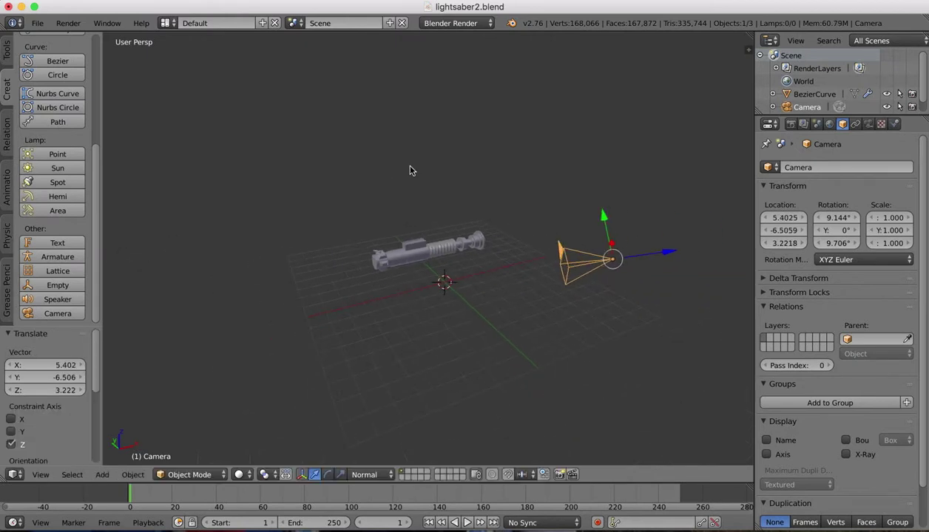
scroll(439, 179, right, 5)
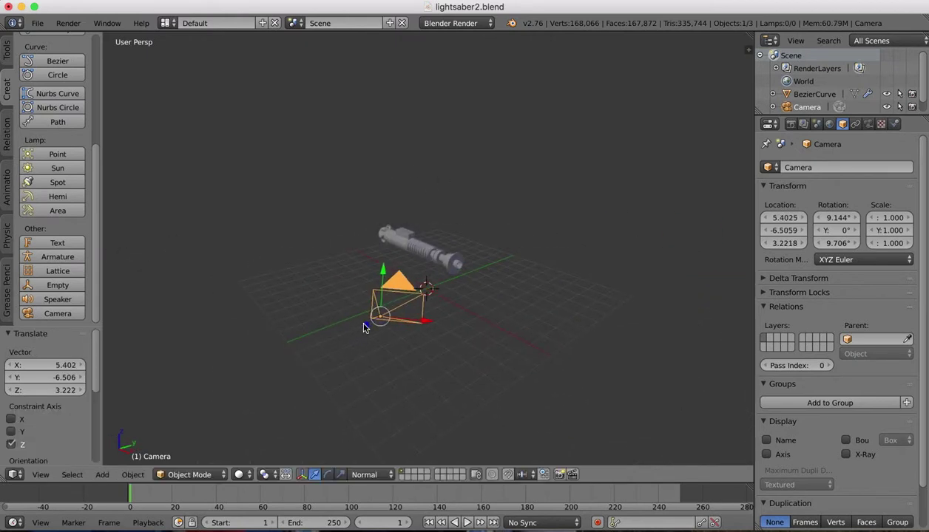
drag(363, 327, 327, 352)
Look through the camera and move it freely until the whole lightsaber sits inside the frame, then leave the camera view
click(41, 474)
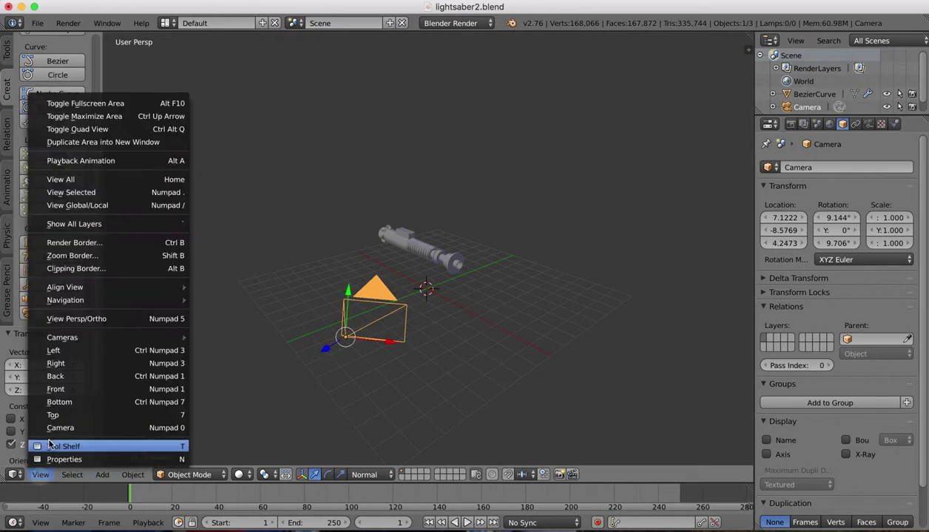
click(33, 427)
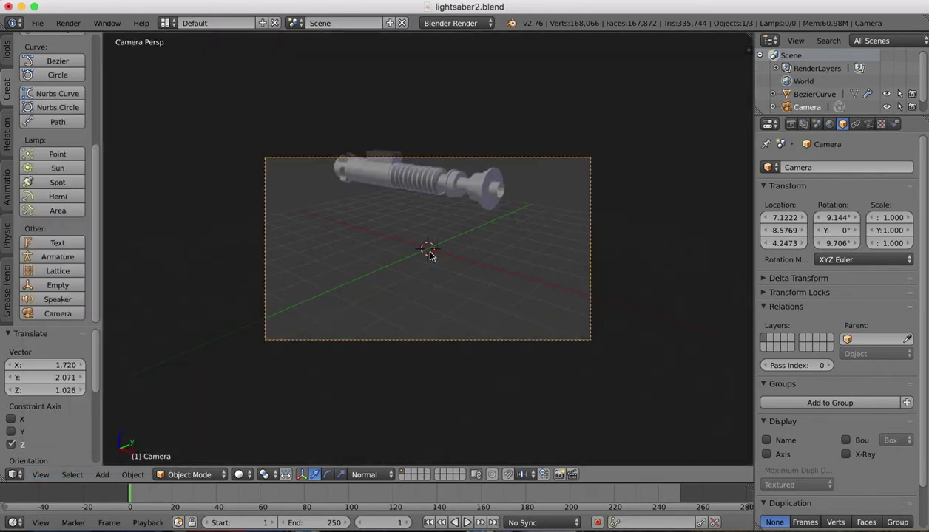
key(g)
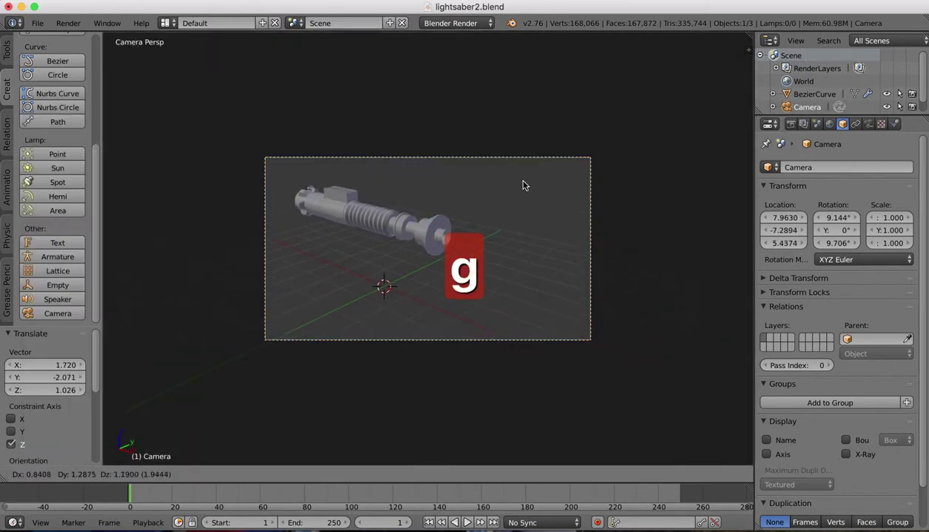
click(516, 182)
scroll(508, 302, down, 2)
key(KP_0)
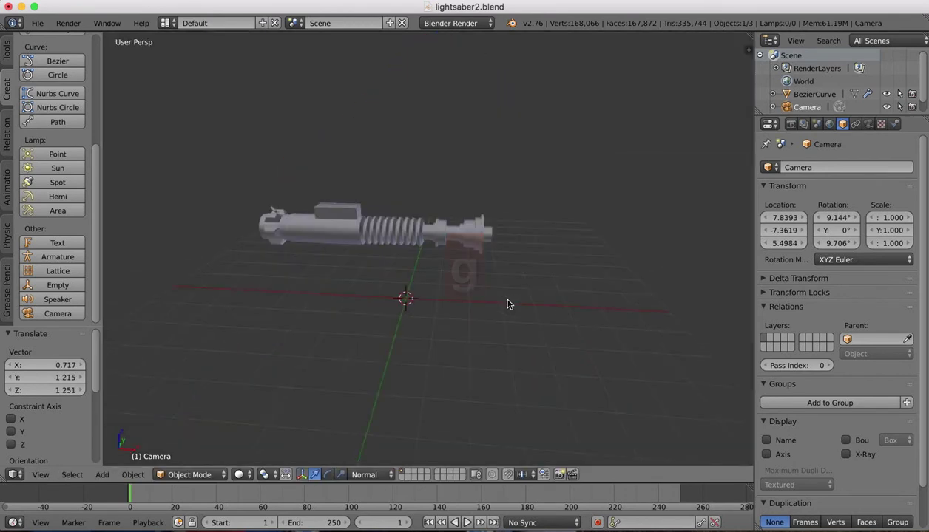
Rotate the camera about -20° around its normal Y axis and about 15° around its normal X axis
scroll(508, 302, down, 4)
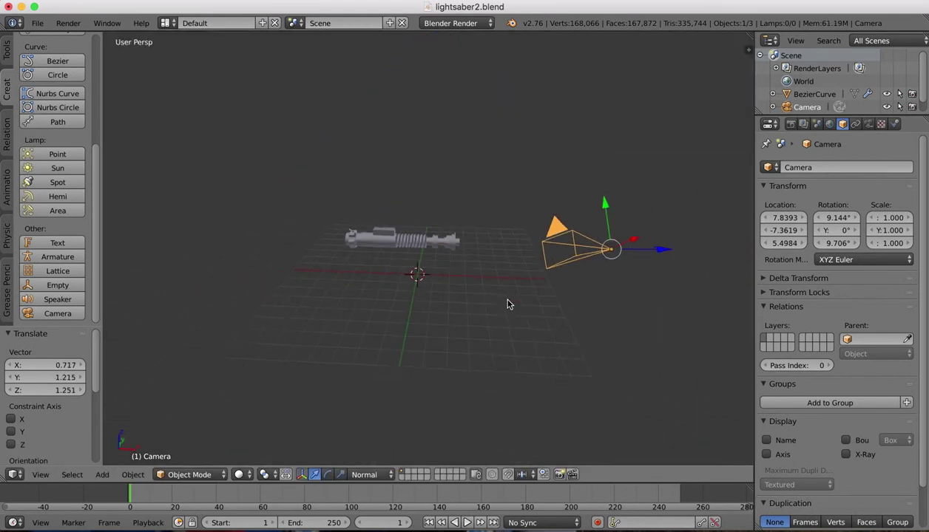
click(326, 475)
middle_drag(614, 224, 543, 287)
drag(517, 304, 511, 305)
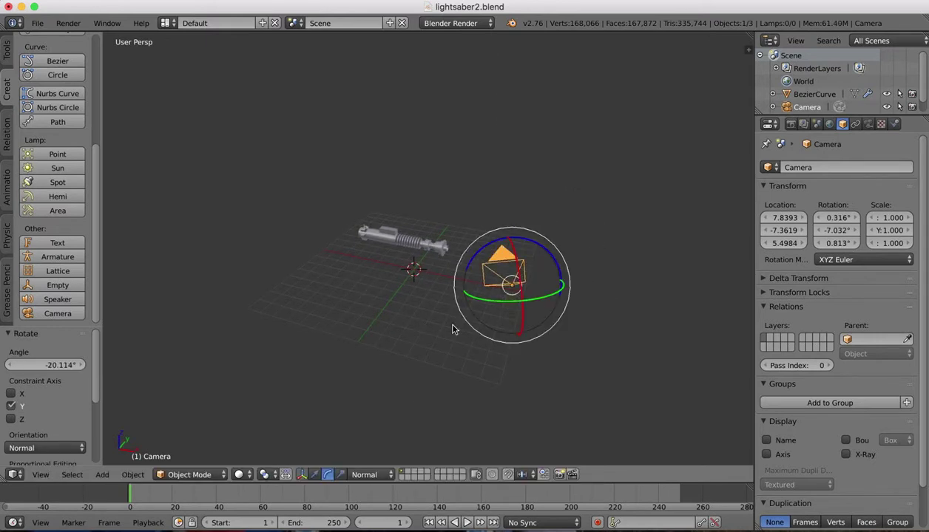
drag(518, 266, 513, 269)
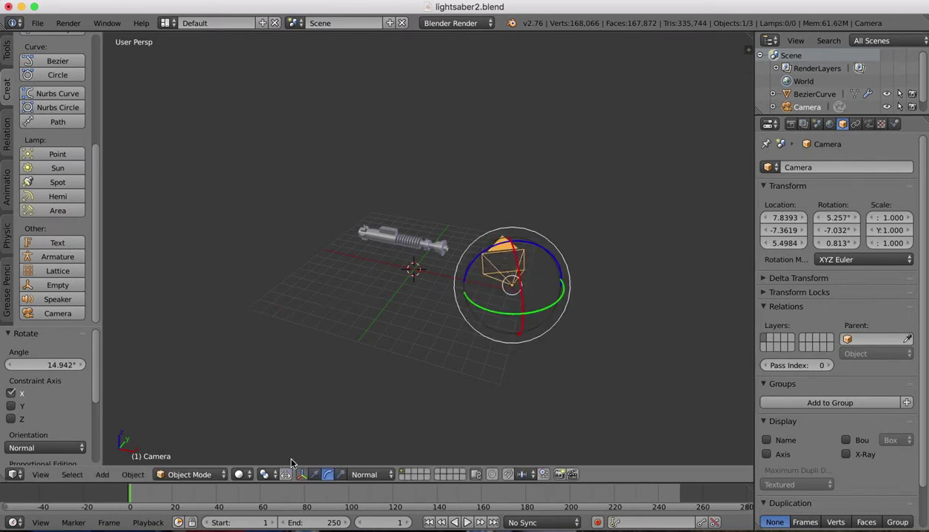
Look through the rotated camera and move it until the lightsaber is back inside the frame
click(38, 476)
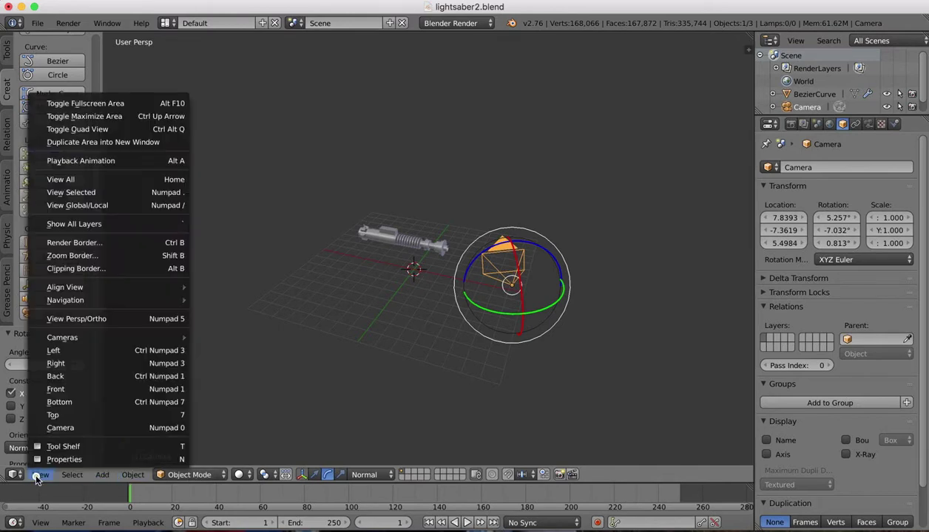
click(57, 424)
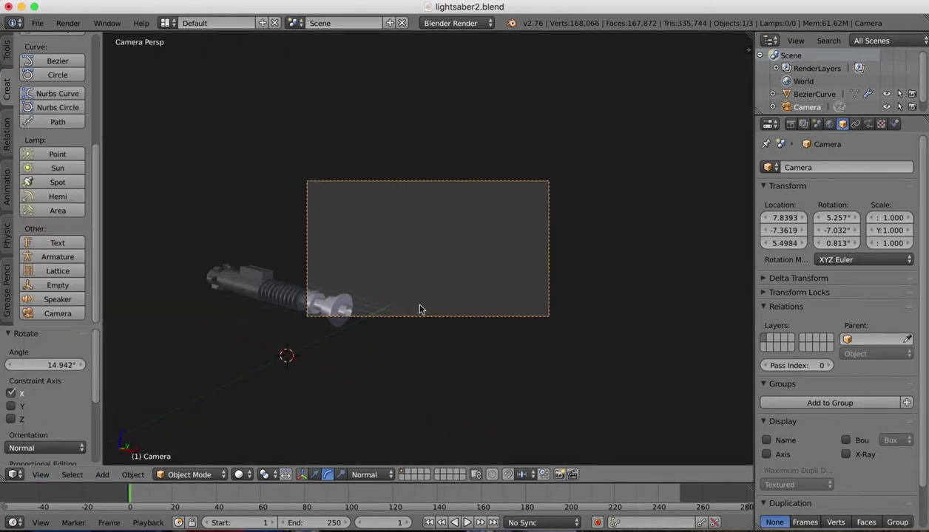
key(g)
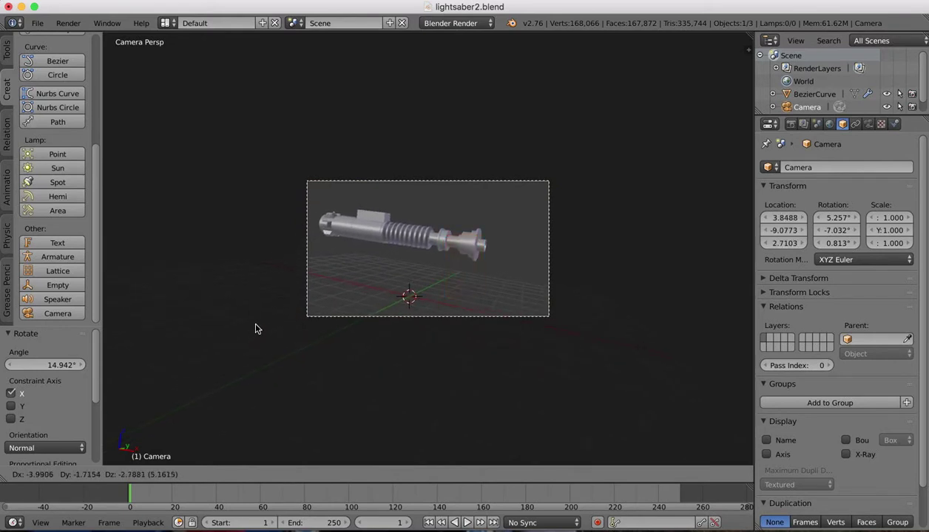
click(255, 326)
Pull the camera farther back along its normal Z axis to about X 6.6, Y -16.5, Z 3.4
scroll(413, 142, down, 2)
middle_drag(413, 142, 413, 140)
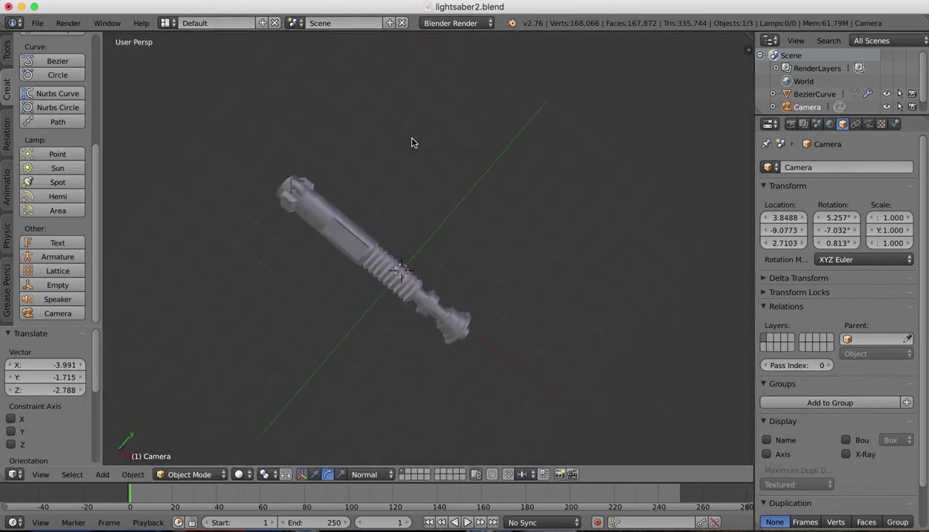
middle_drag(454, 246, 454, 247)
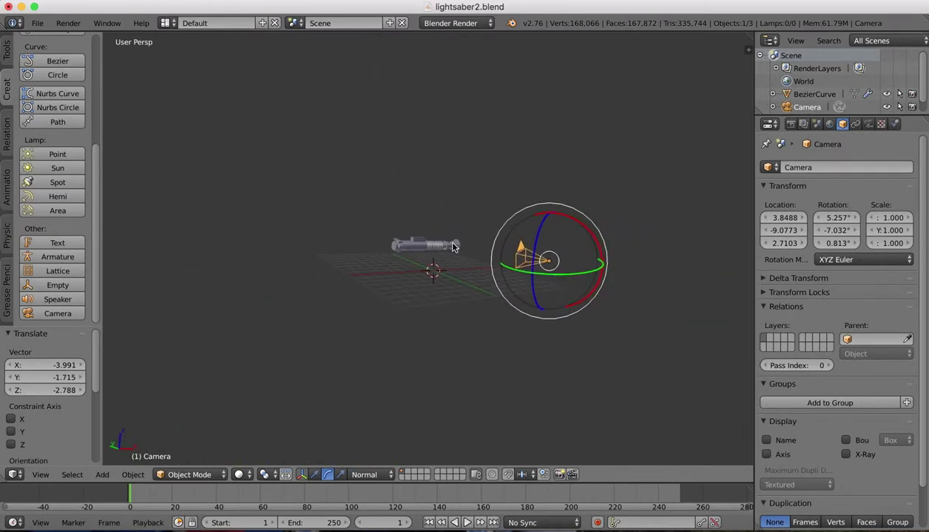
click(314, 476)
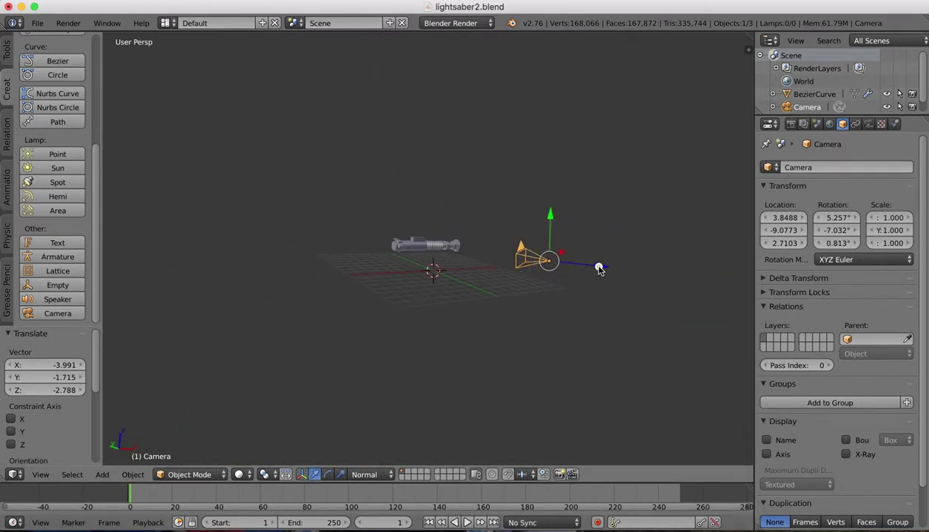
drag(600, 270, 728, 277)
In camera view, set the lens focal length to about 67 mm and shift the camera to fit the whole lightsaber in frame
click(41, 475)
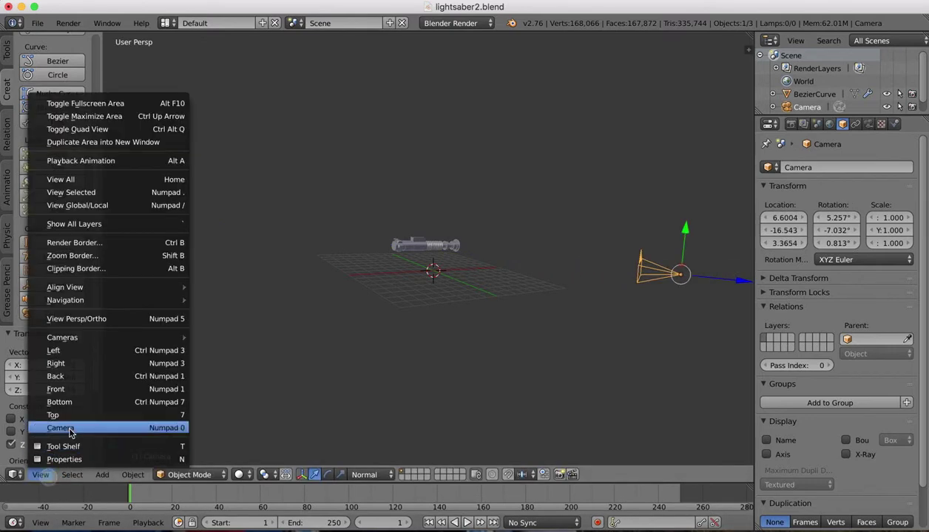
click(71, 429)
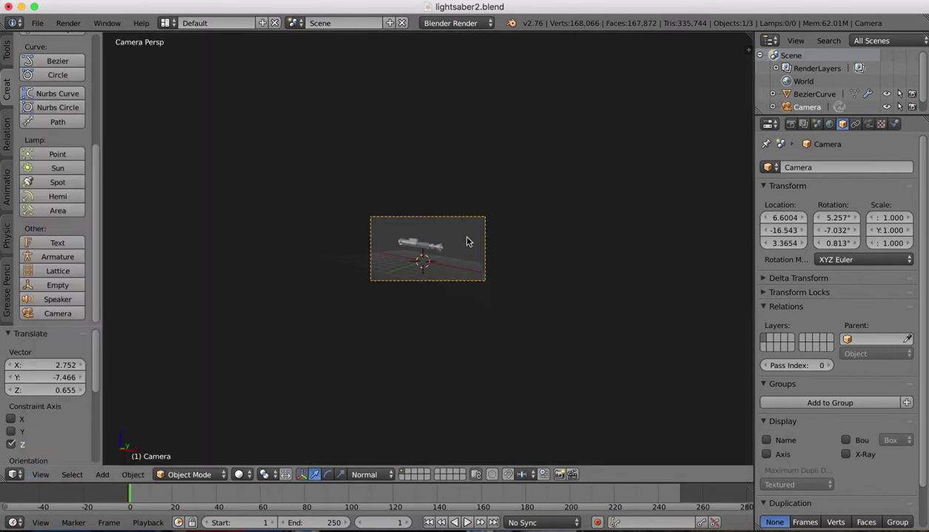
scroll(466, 242, up, 5)
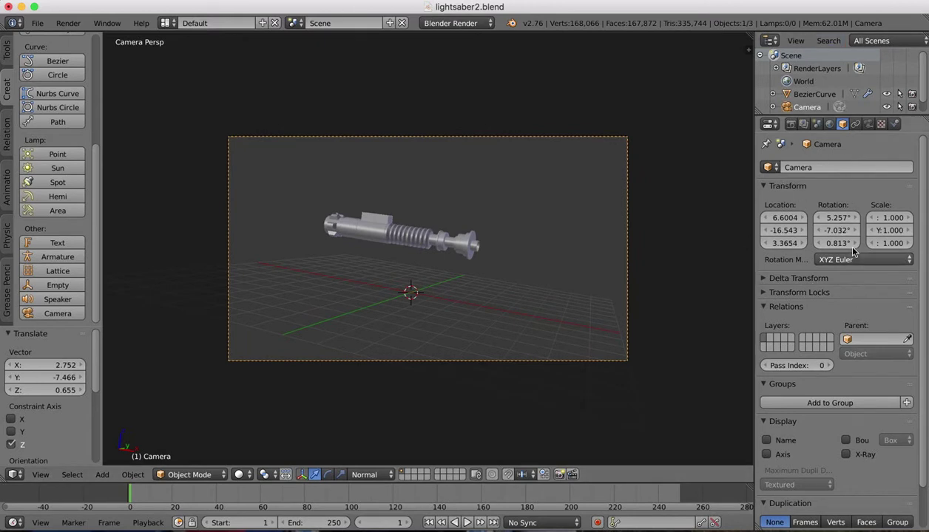
click(867, 125)
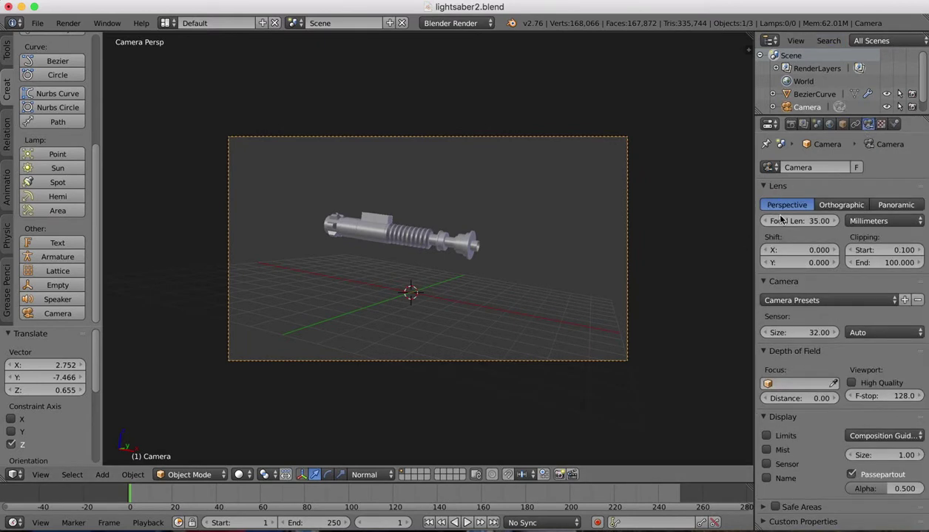
mouse_move(794, 221)
mouse_down()
mouse_move(806, 222)
mouse_move(794, 222)
mouse_up()
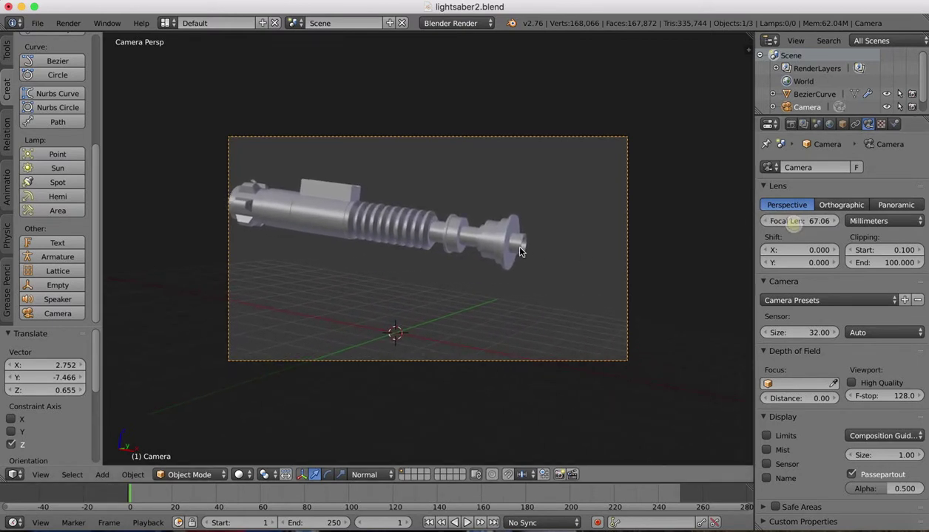
key(g)
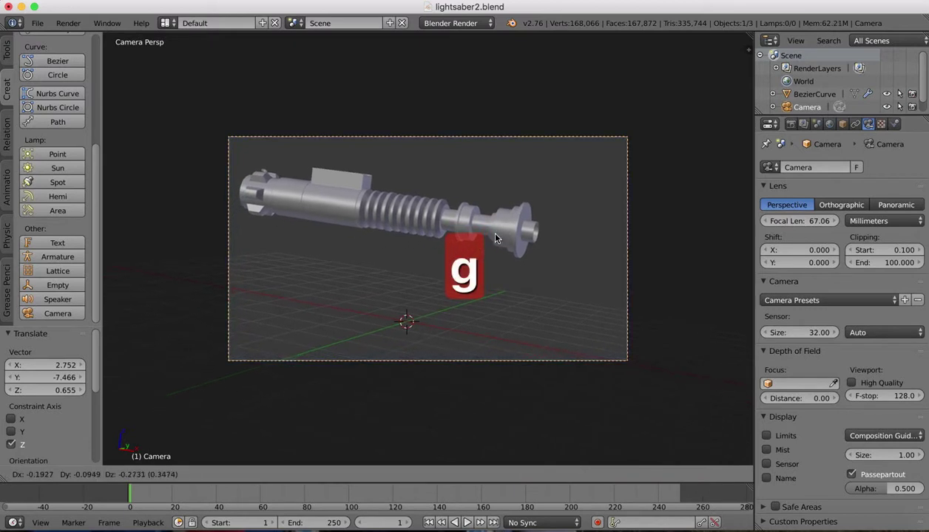
click(496, 236)
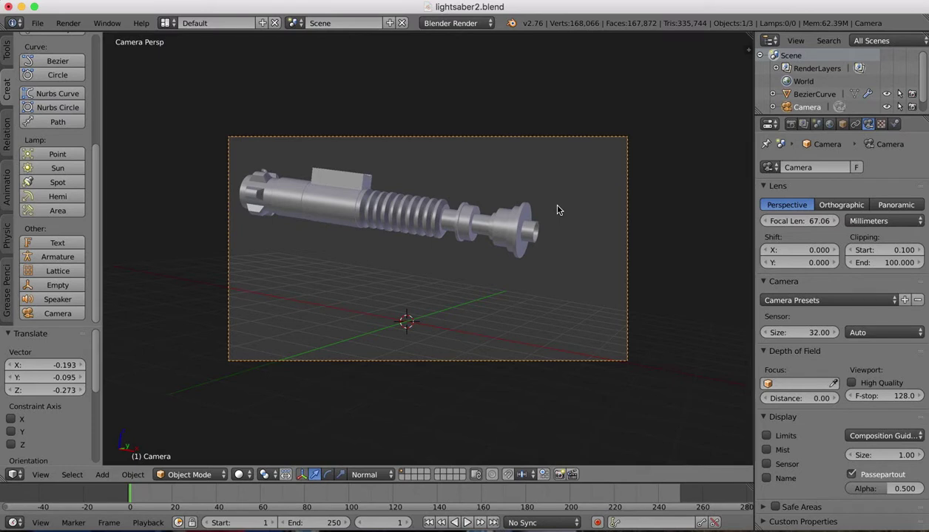
Roll the camera by about 6.6° in camera view so the lightsaber lies level in the frame
scroll(561, 314, down, 1)
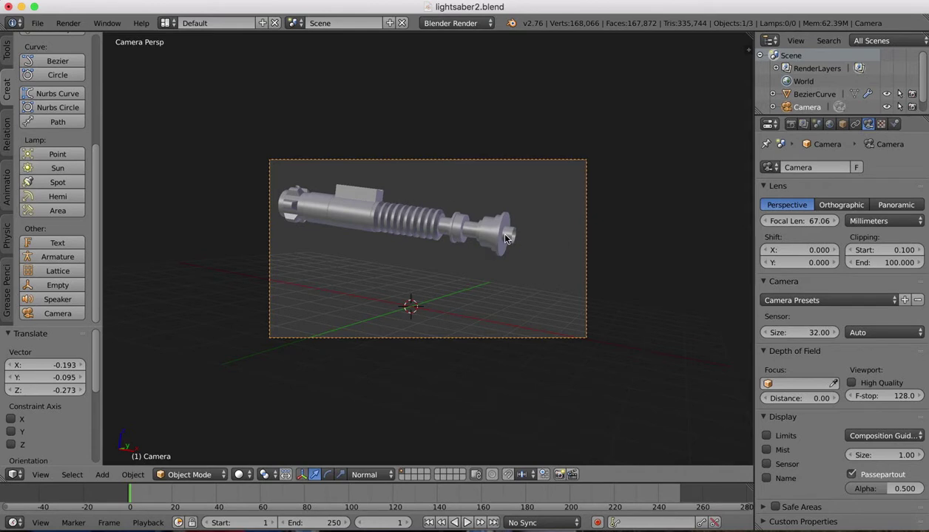
key(r)
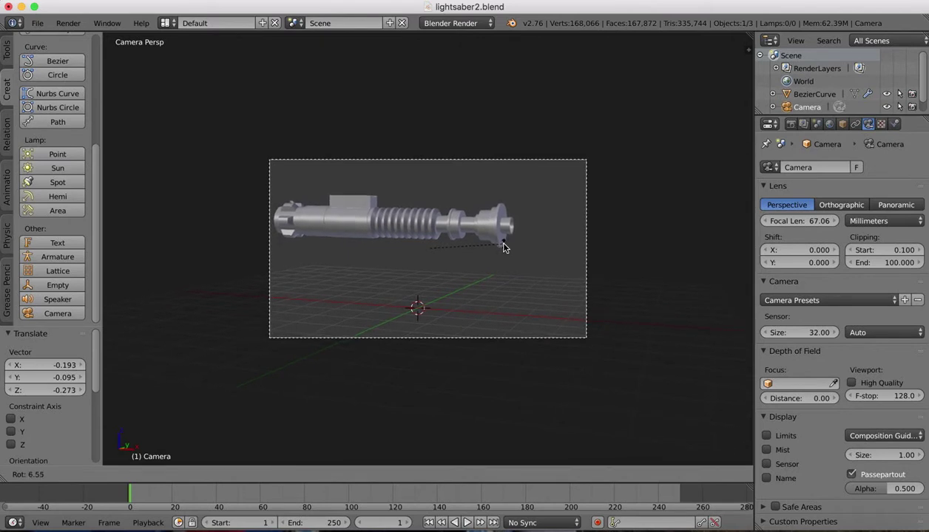
click(503, 247)
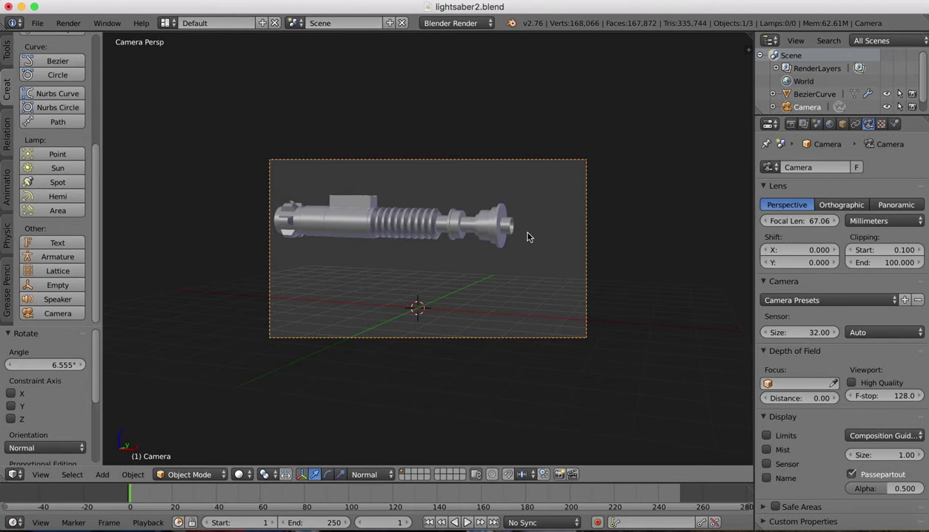
Rotate the camera about 7.2° around the global Z axis and move it to re-centre the lightsaber in the frame
key(r)
key(z)
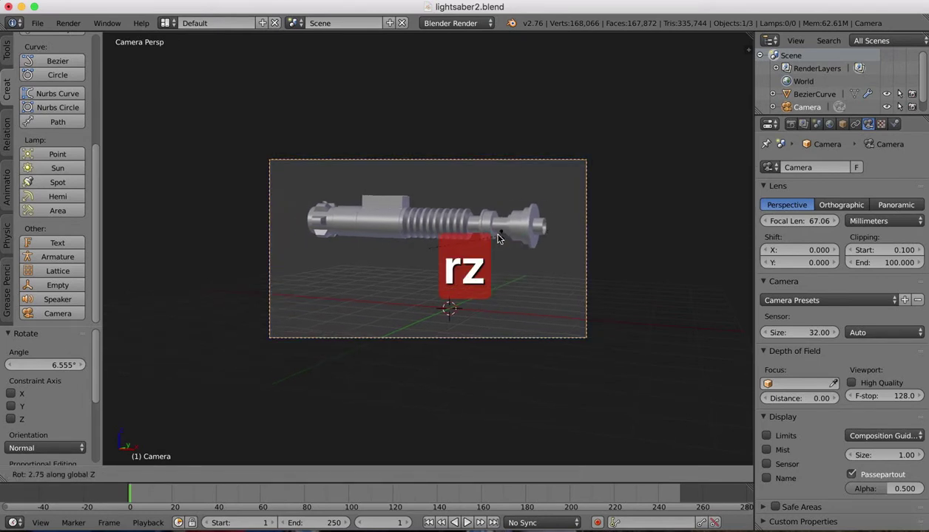
click(477, 234)
key(g)
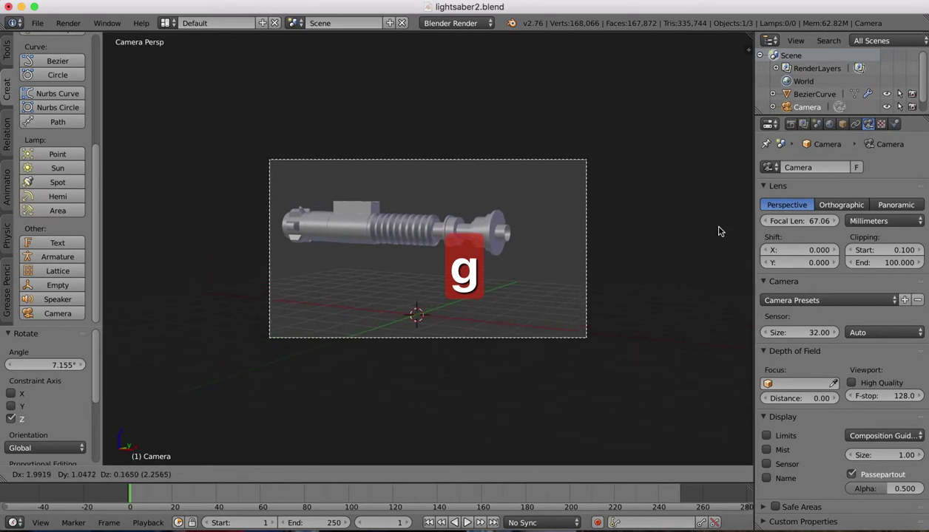
click(715, 204)
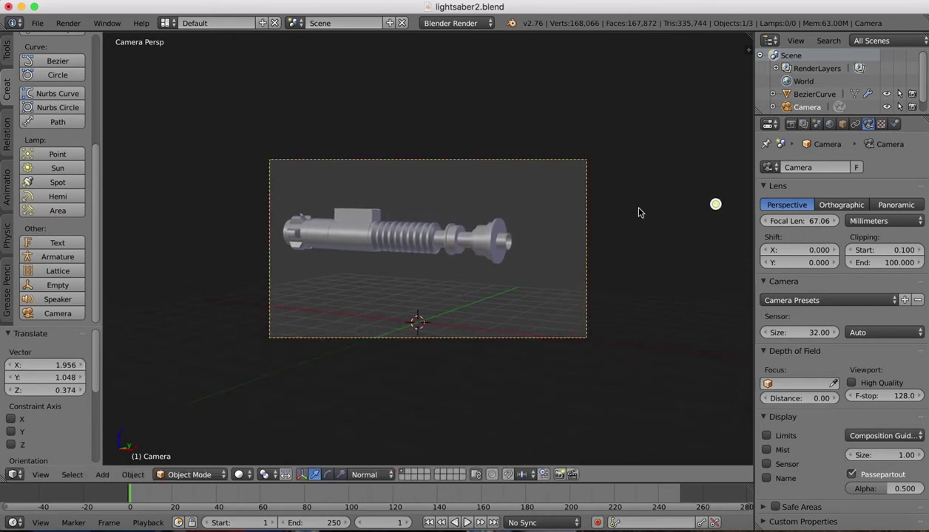
Switch the render engine to Cycles Render and make the world's node-based background colour black
click(828, 124)
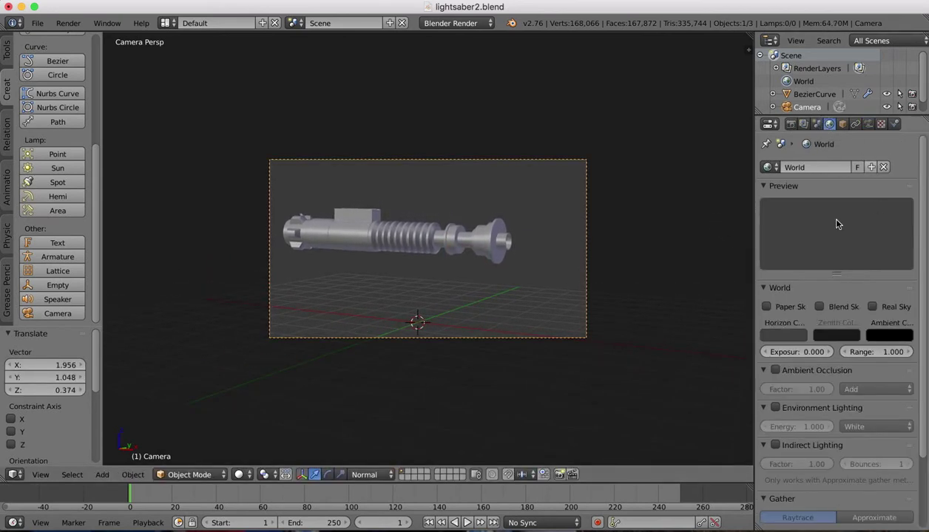
click(463, 24)
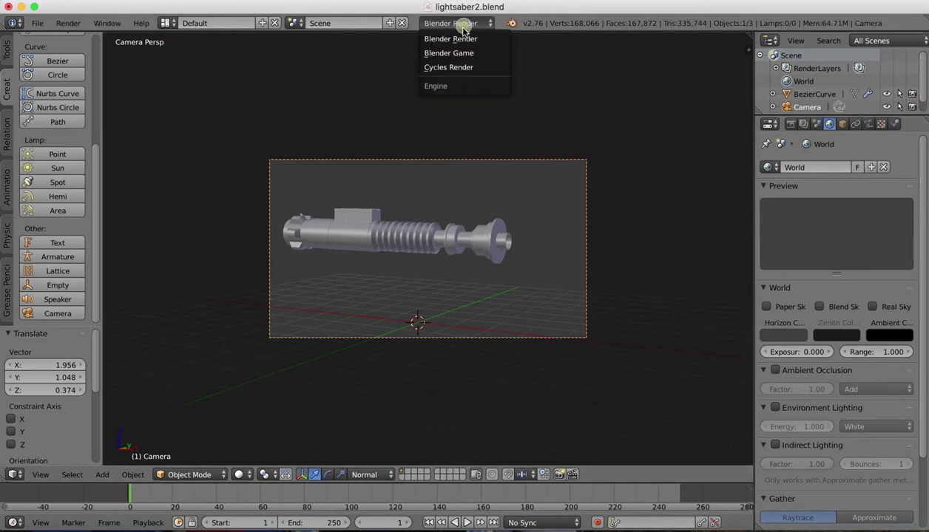
click(449, 67)
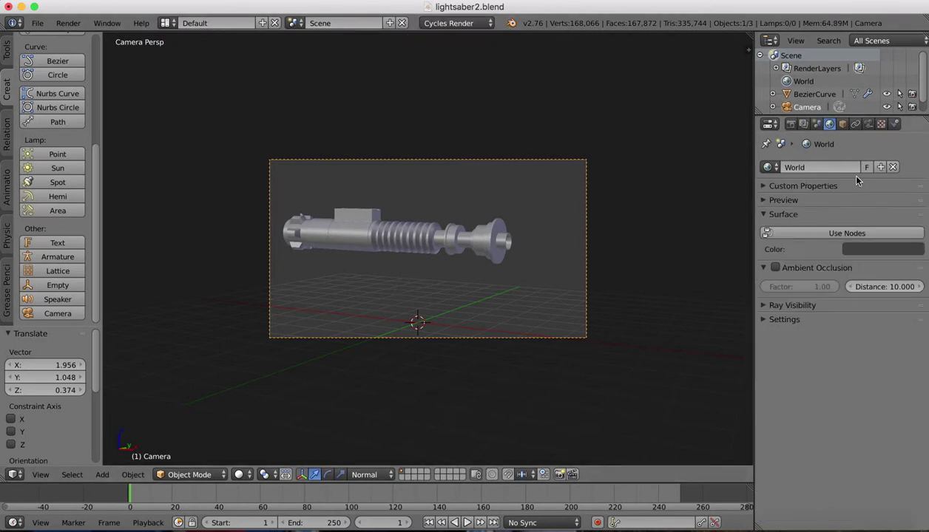
click(806, 232)
click(858, 257)
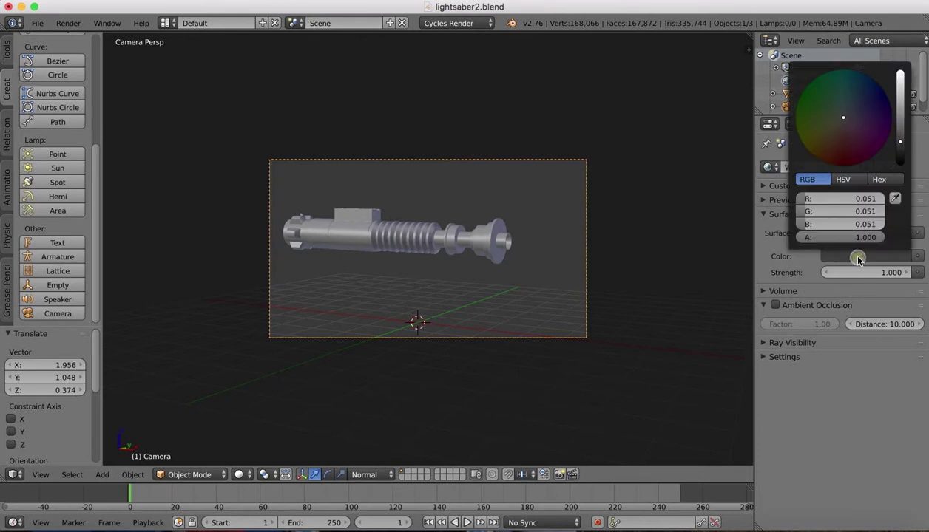
drag(901, 142, 900, 163)
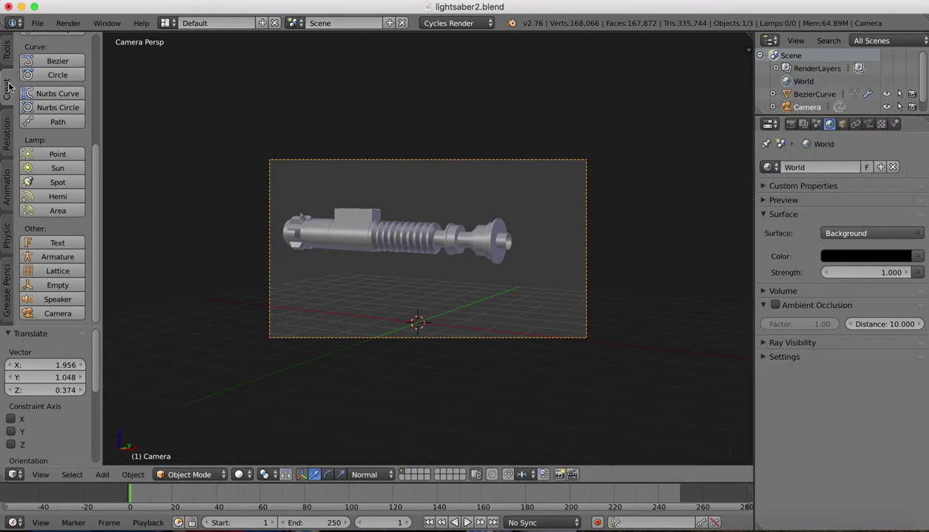
Add a plane at the origin and raise it about 0.97 along Z
click(6, 52)
click(6, 76)
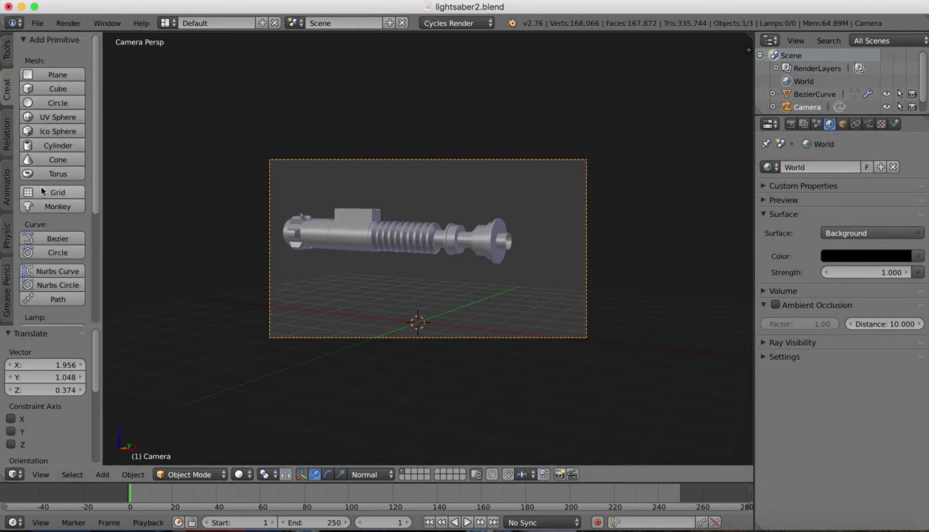
click(52, 75)
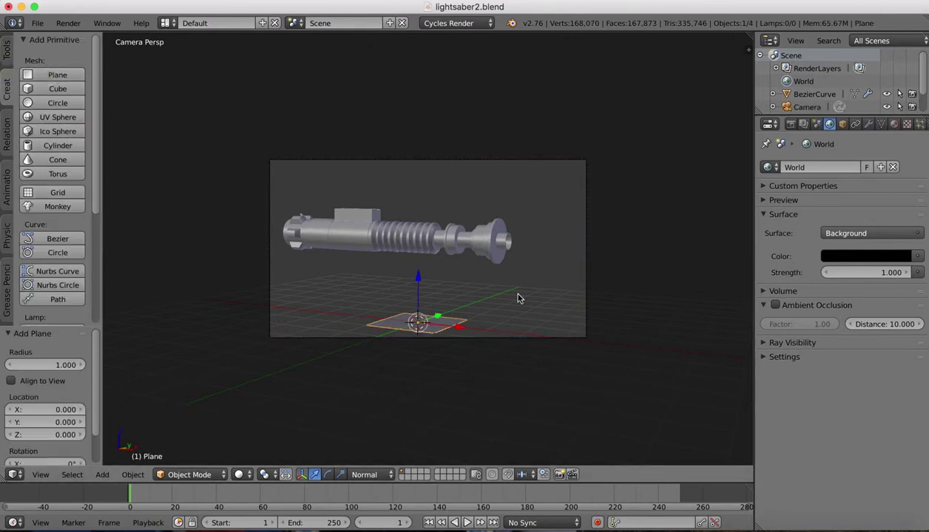
drag(417, 283, 411, 249)
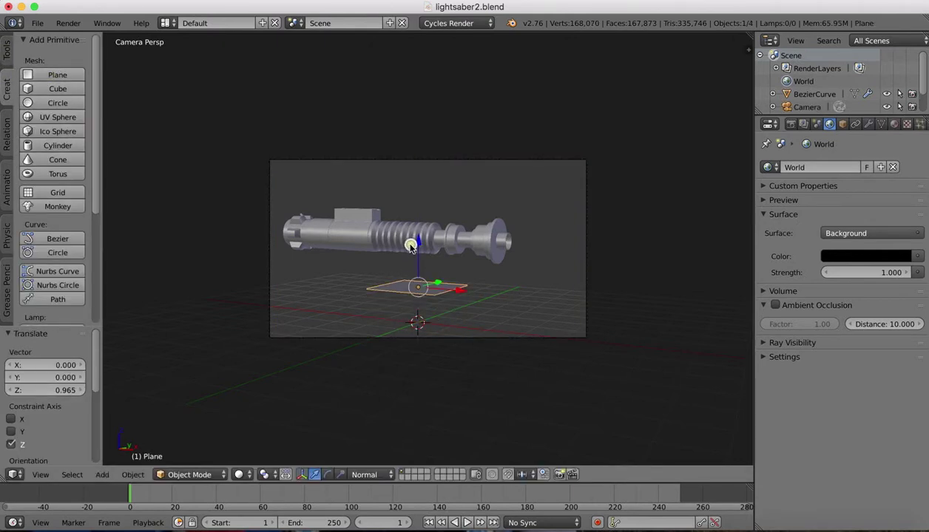
Enlarge the plane about 10.8 times and scale it up once more, shifting it about -3.7 along X and 11.9 along Y
key(s)
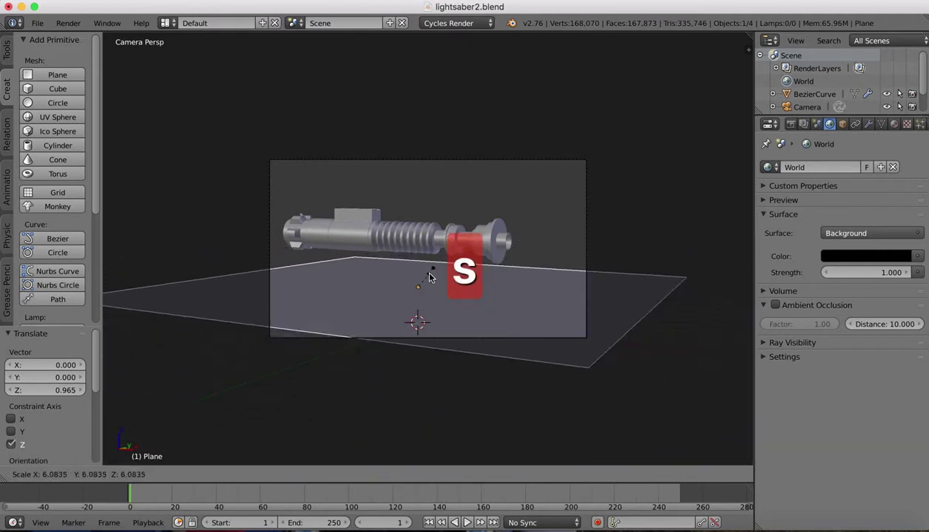
click(436, 258)
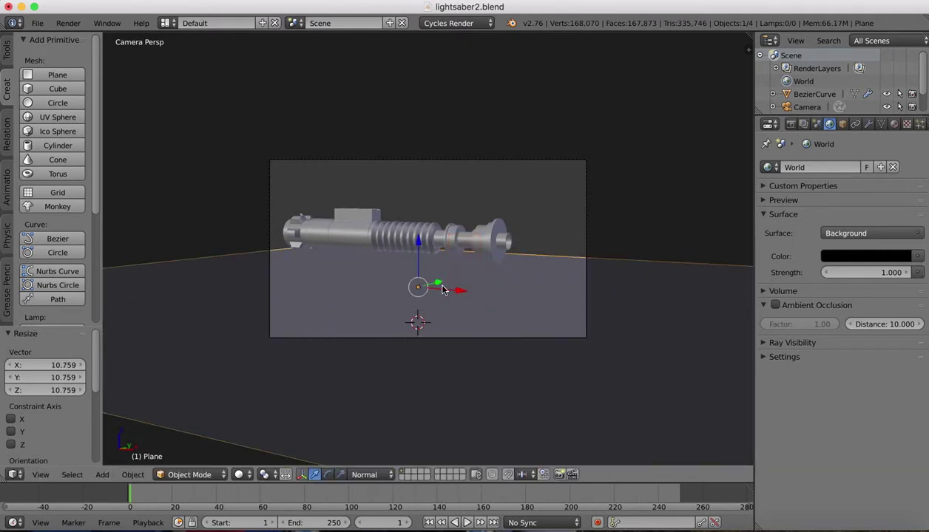
drag(439, 285, 418, 231)
key(s)
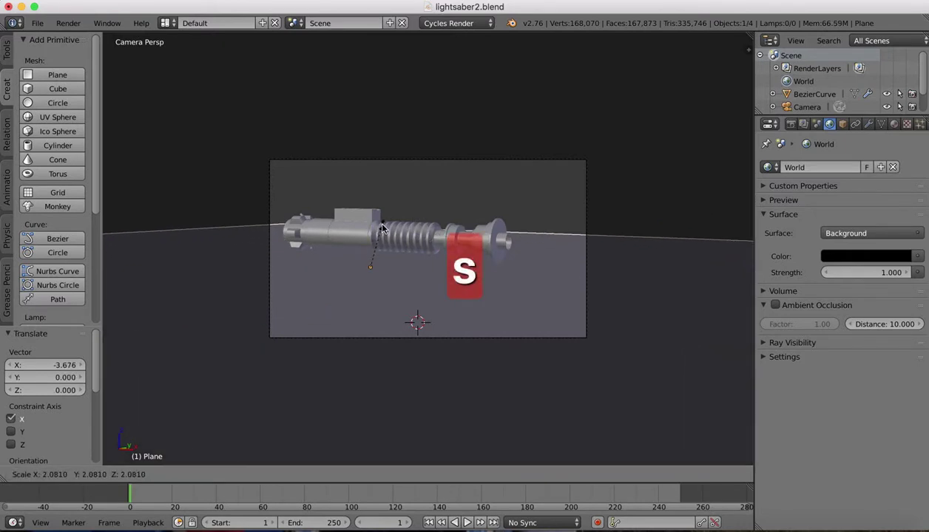
click(383, 224)
drag(392, 267, 548, 230)
Outside camera view, raise the plane about 4.8 along Z to just beneath the lightsaber
key(KP_0)
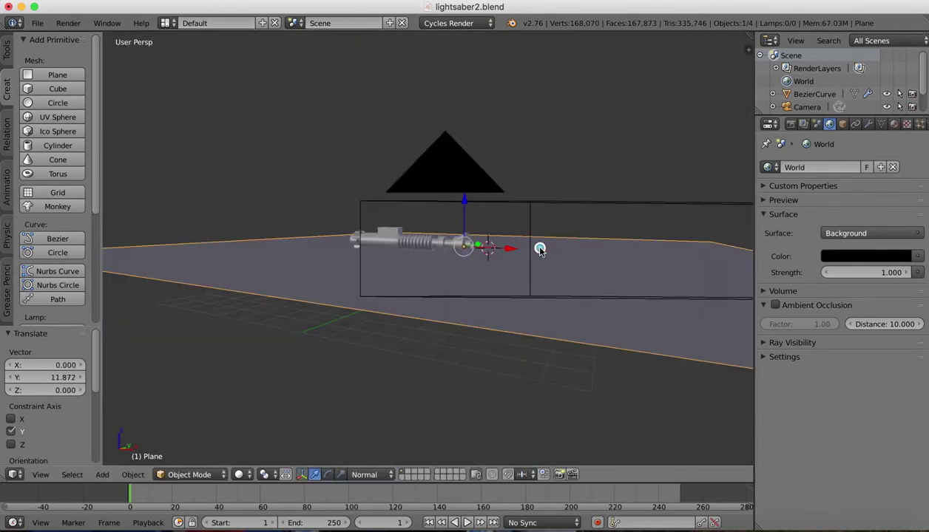
scroll(429, 238, down, 3)
middle_drag(429, 238, 465, 242)
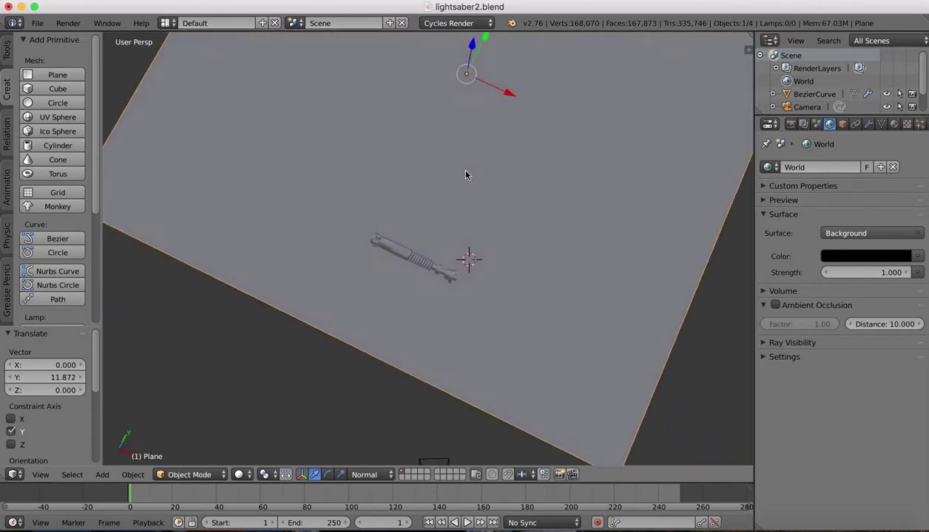
middle_drag(465, 177, 456, 196)
mouse_move(456, 195)
mouse_down()
mouse_move(458, 257)
mouse_move(450, 197)
mouse_up()
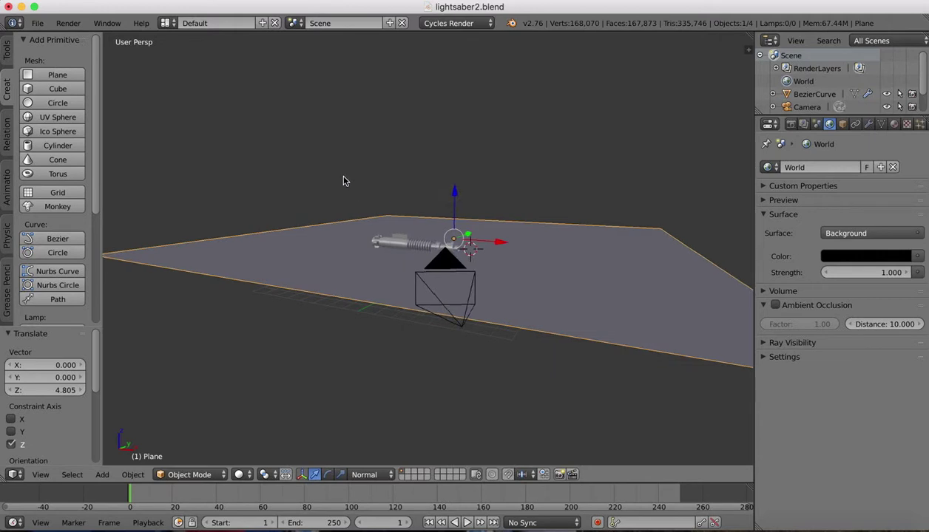
Pull the camera back along its normal Z axis by about X 0.66, Y -1.27, Z 0.12 and set its focal length to about 103.5 mm
middle_drag(343, 180, 511, 340)
middle_drag(499, 222, 545, 221)
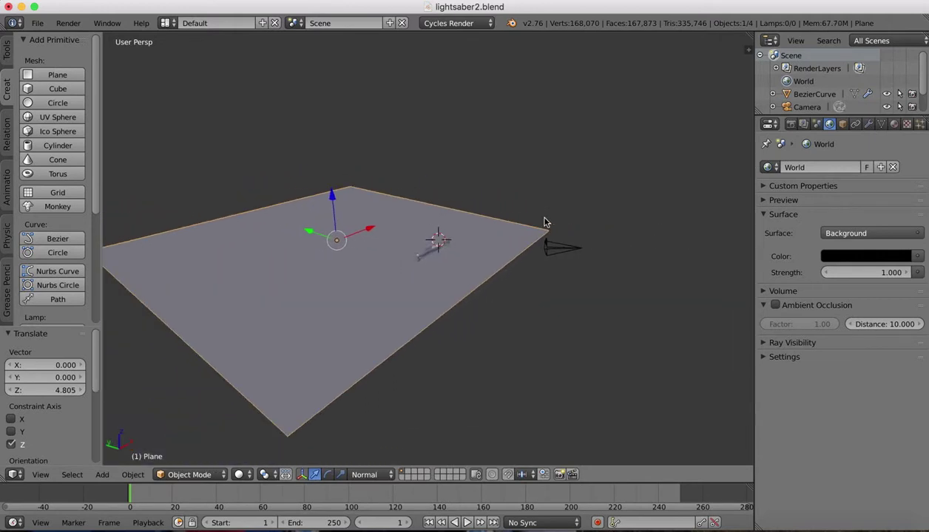
right_click(564, 251)
drag(630, 249, 711, 250)
click(41, 474)
click(57, 426)
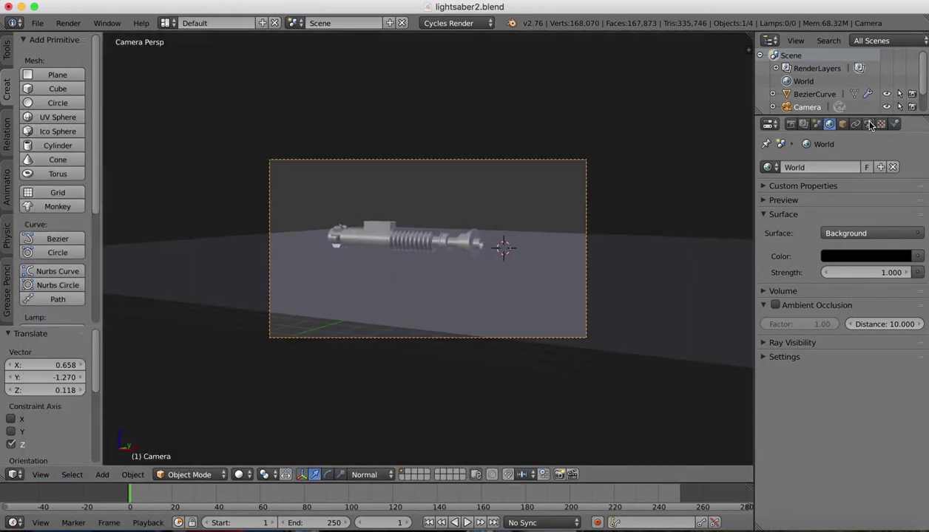
click(869, 125)
drag(808, 226, 806, 221)
Raise the plane about 0.13 along Z and shift it about -7.2 along X
right_click(627, 338)
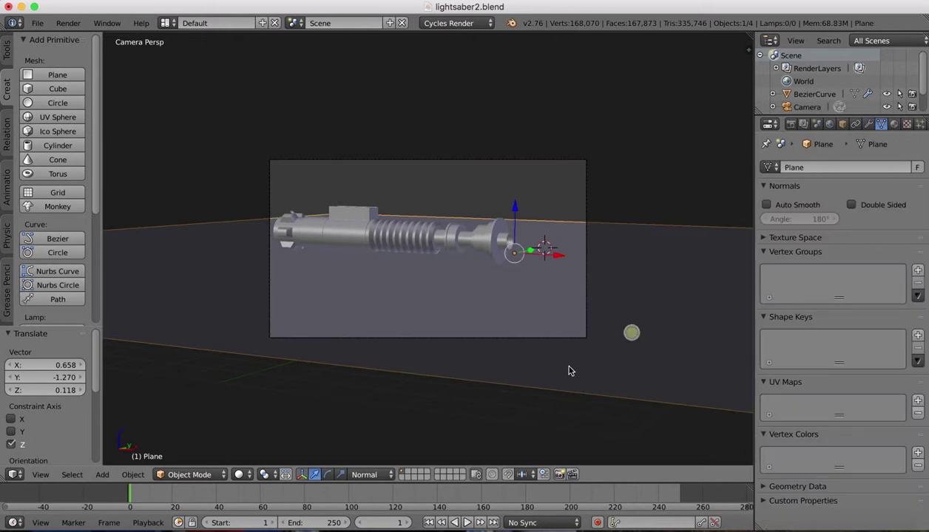
mouse_move(518, 212)
mouse_down()
mouse_move(512, 187)
mouse_move(508, 206)
mouse_up()
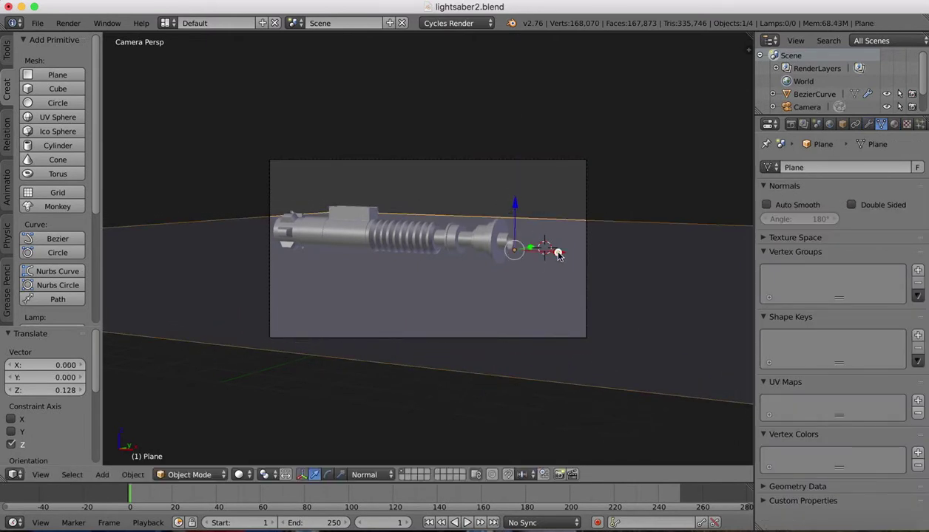
drag(558, 255, 408, 216)
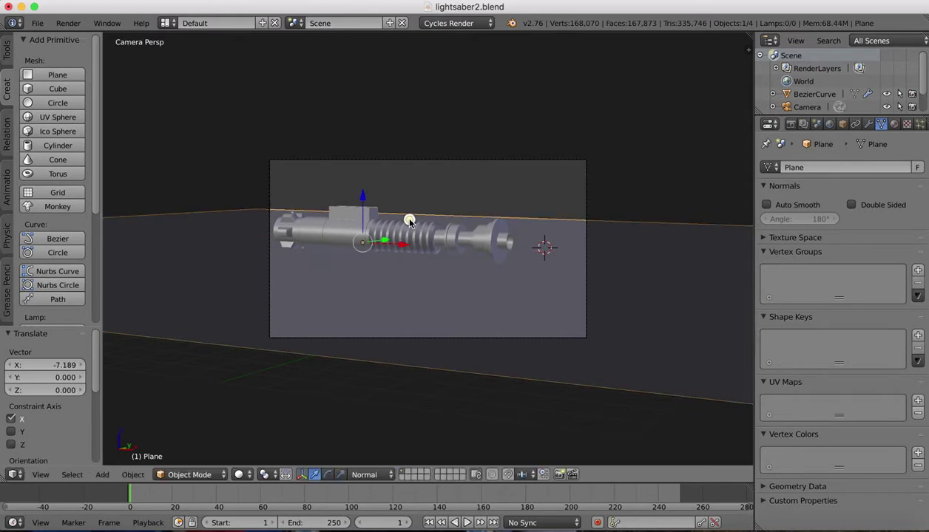
Stretch the plane about 2.43 times along the global Y axis
key(s)
key(z)
key(x)
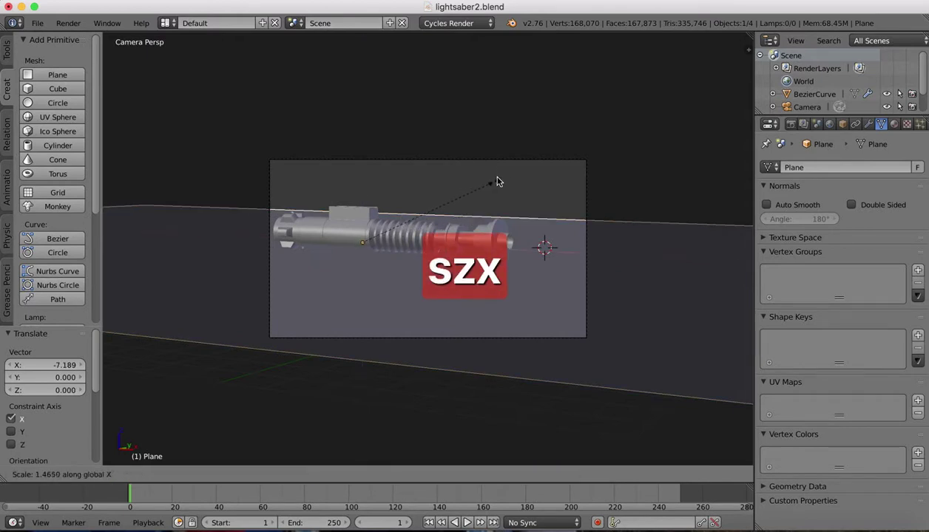
key(y)
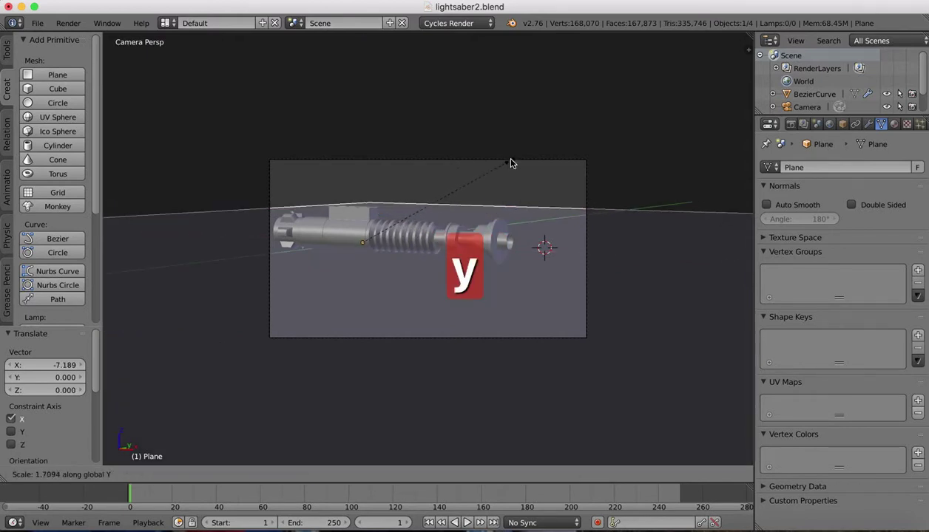
click(569, 124)
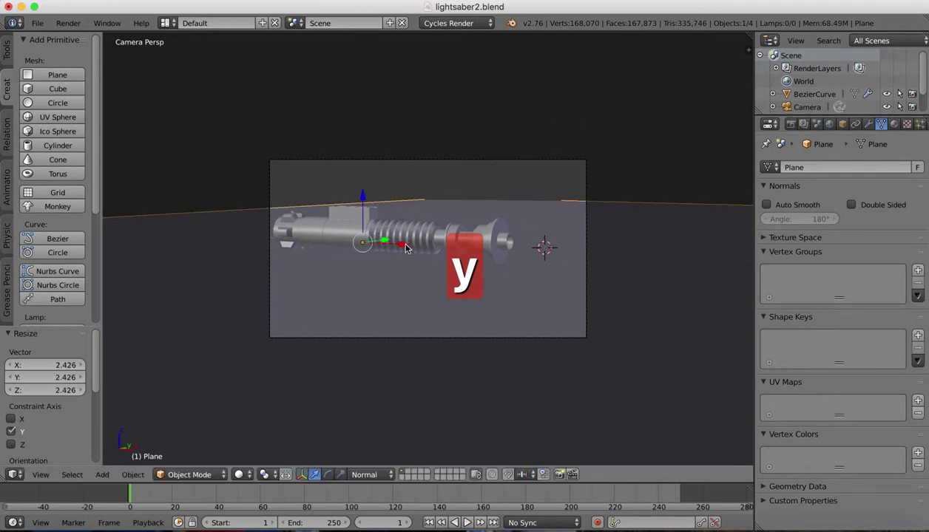
Shift the plane about -4.6 along X, raise it slightly in camera view, and move it about 6.0 along Y
drag(405, 249, 315, 180)
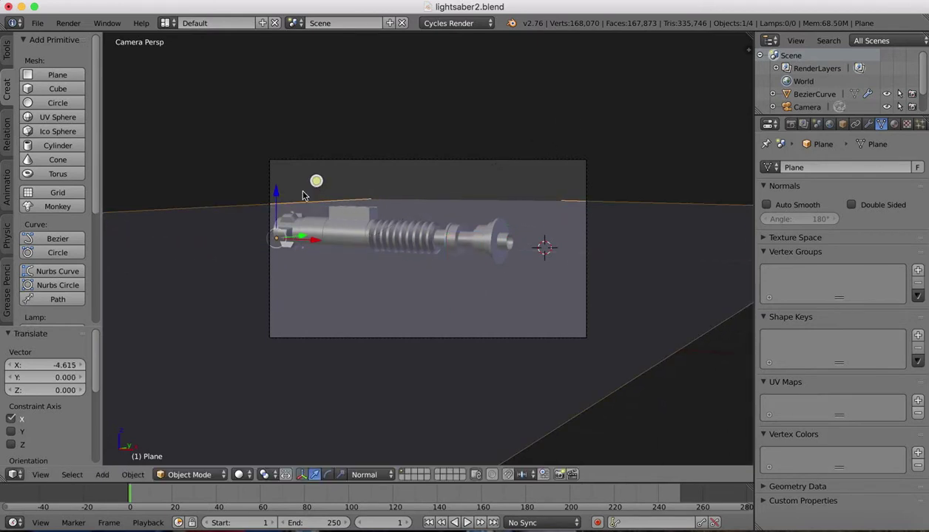
key(g)
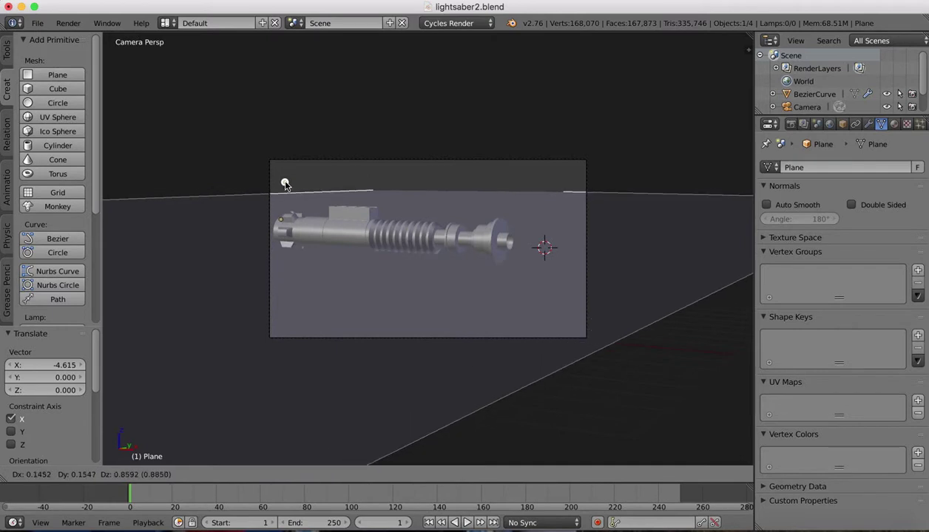
click(338, 189)
drag(356, 229, 416, 192)
Pull the camera back along its normal Z axis by about X 3.87, Y -7.47, Z 0.69 and return to camera view
scroll(516, 282, down, 3)
scroll(517, 282, up, 5)
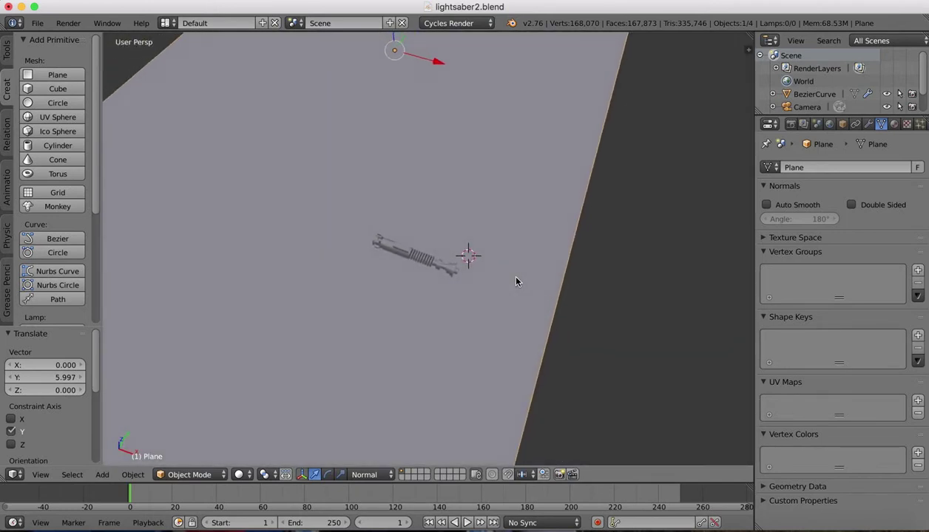
scroll(516, 282, down, 4)
scroll(516, 282, up, 5)
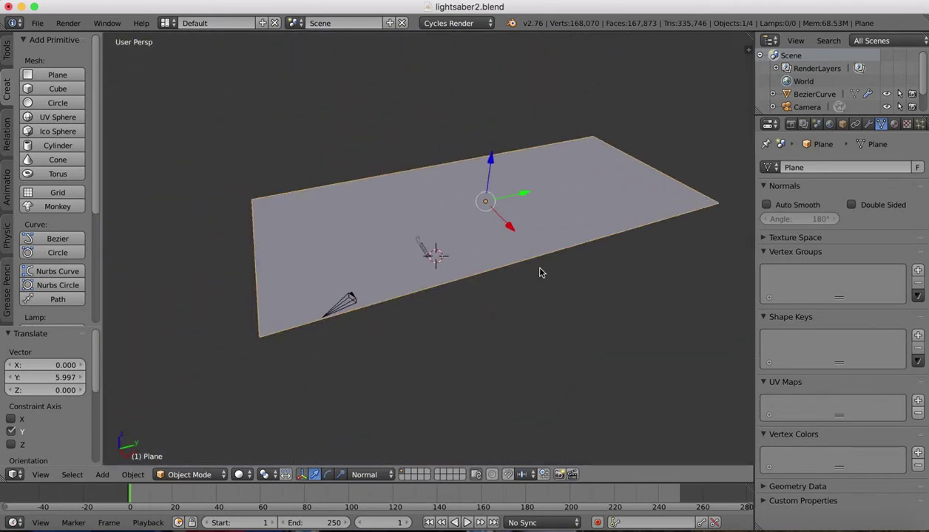
right_click(351, 300)
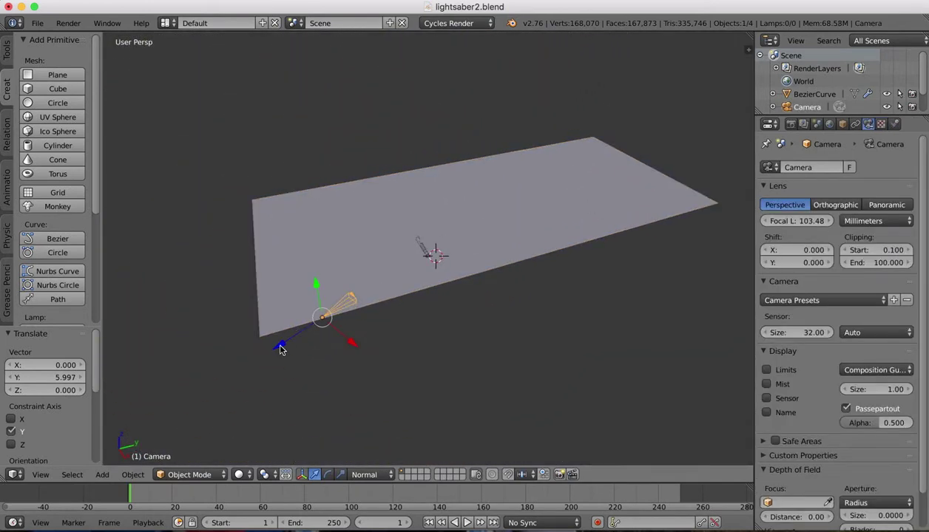
drag(281, 350, 222, 361)
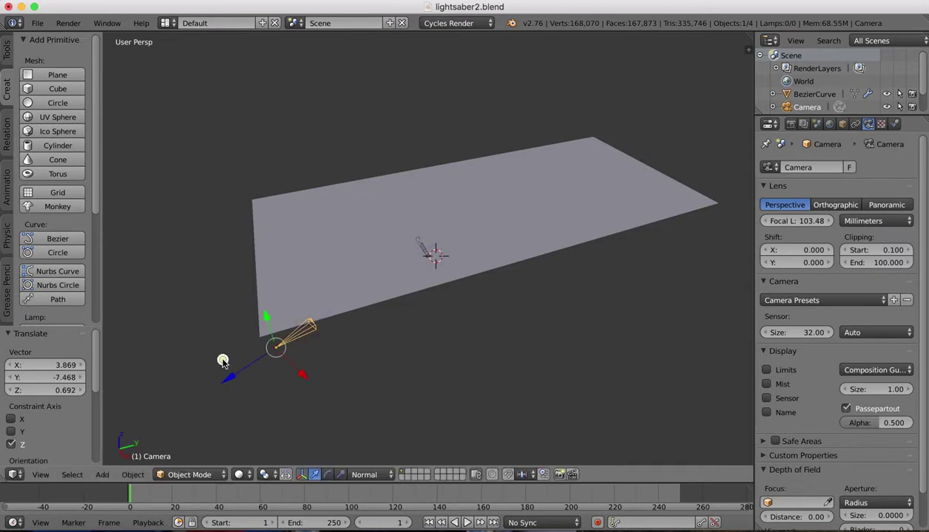
click(41, 475)
click(52, 428)
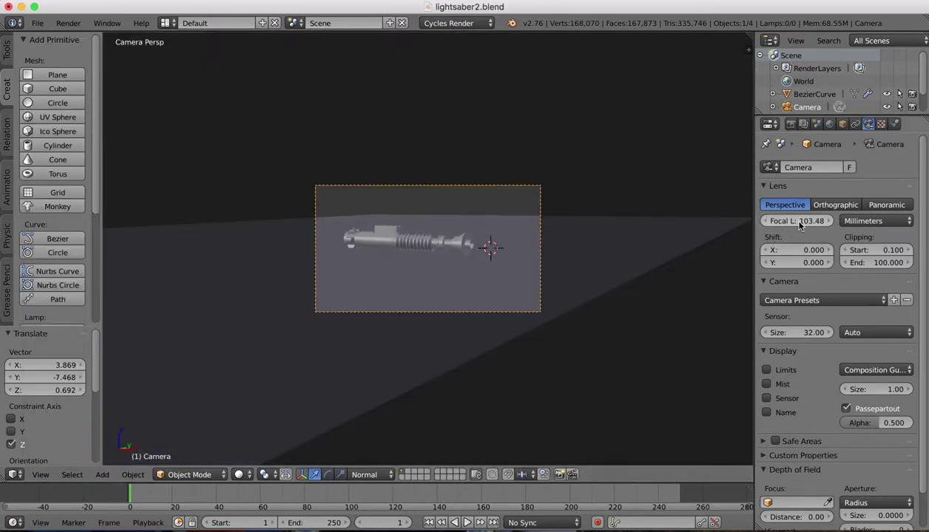
Set the camera's focal length to about 137.5 mm and move it by about X -0.11, Y -0.10, Z -0.51 to reframe the lightsaber
drag(798, 221, 799, 224)
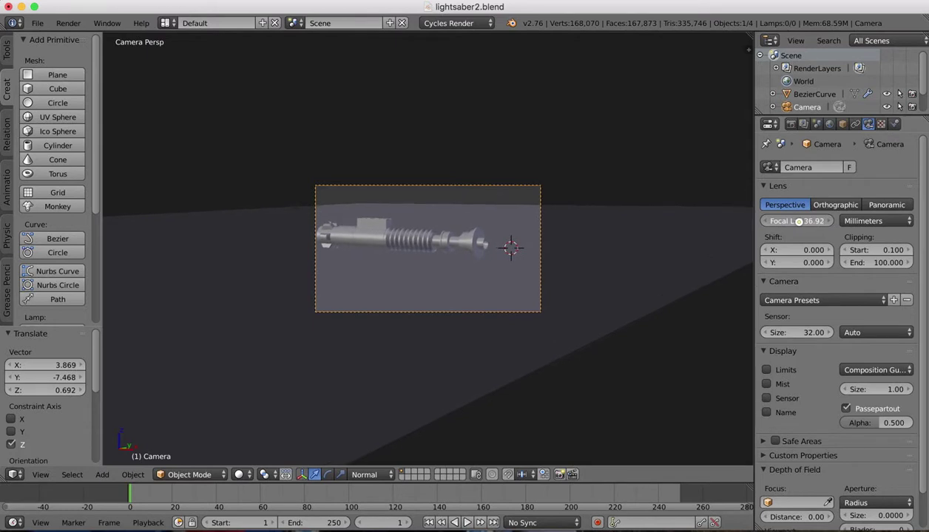
key(g)
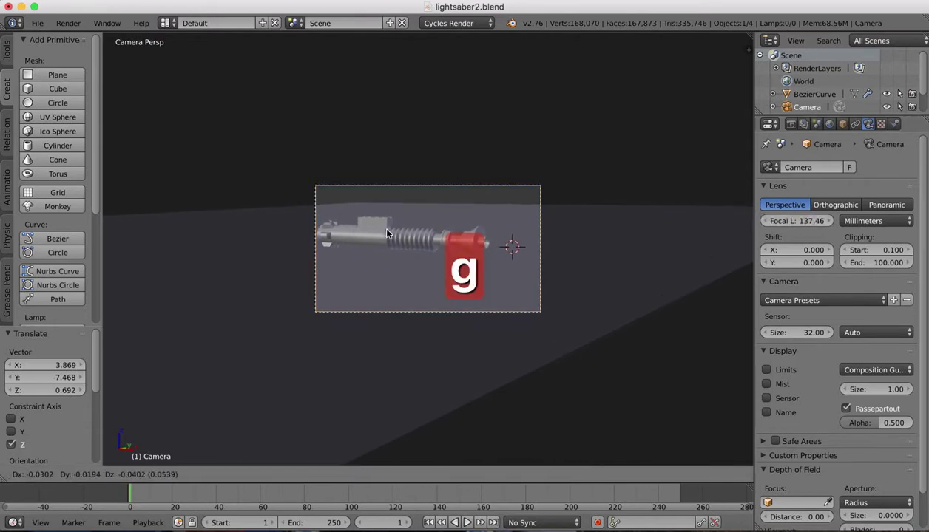
click(372, 299)
Move the plane about -26.36 along its normal Y axis and return to camera view
key(KP_0)
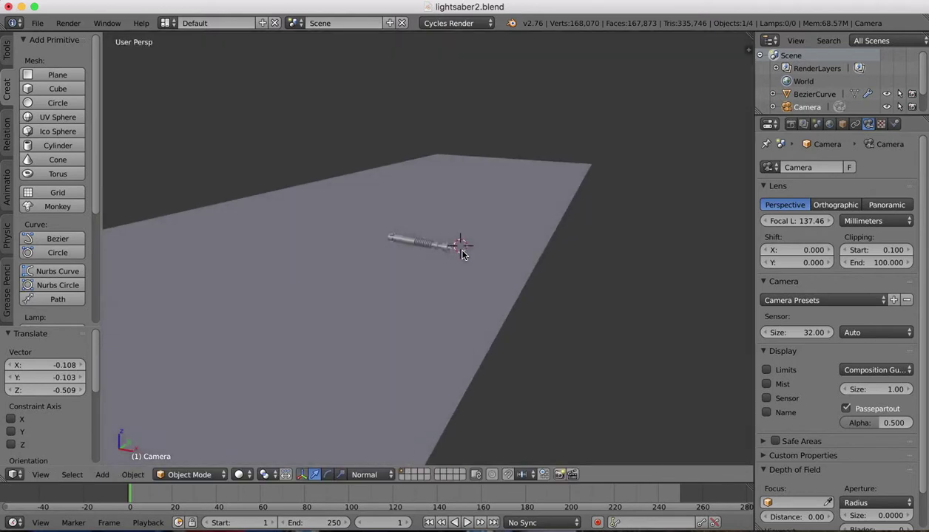
mouse_move(462, 255)
middle_down()
mouse_move(451, 253)
mouse_move(459, 264)
middle_up()
mouse_move(467, 198)
middle_down()
mouse_move(451, 203)
mouse_move(468, 201)
middle_up()
right_click(490, 287)
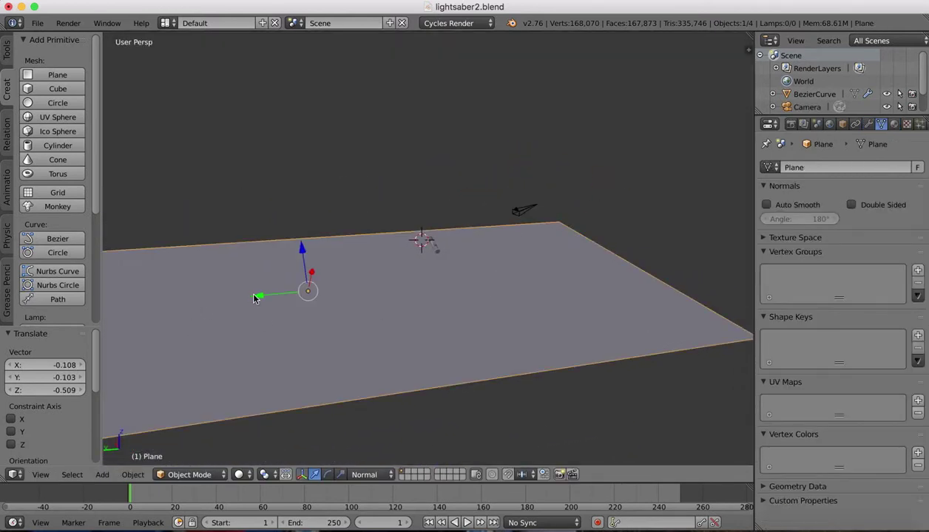
drag(254, 298, 419, 278)
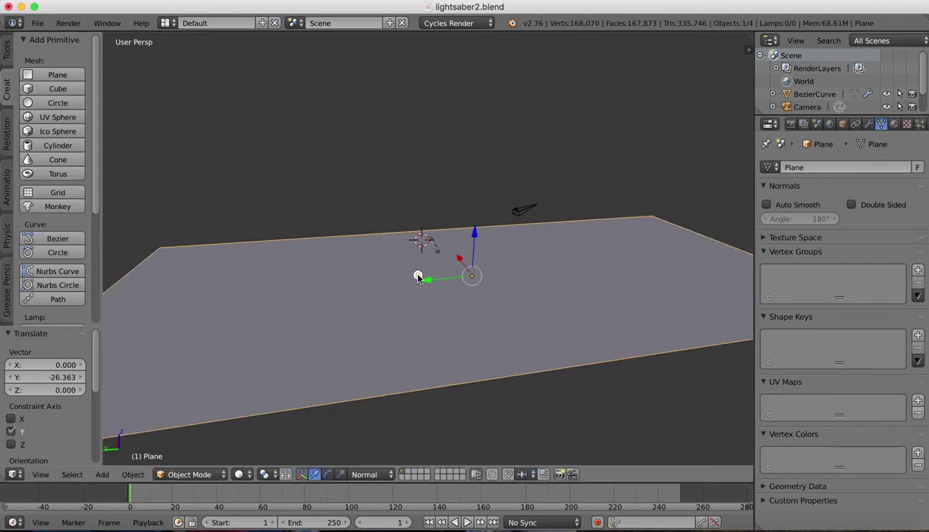
click(41, 475)
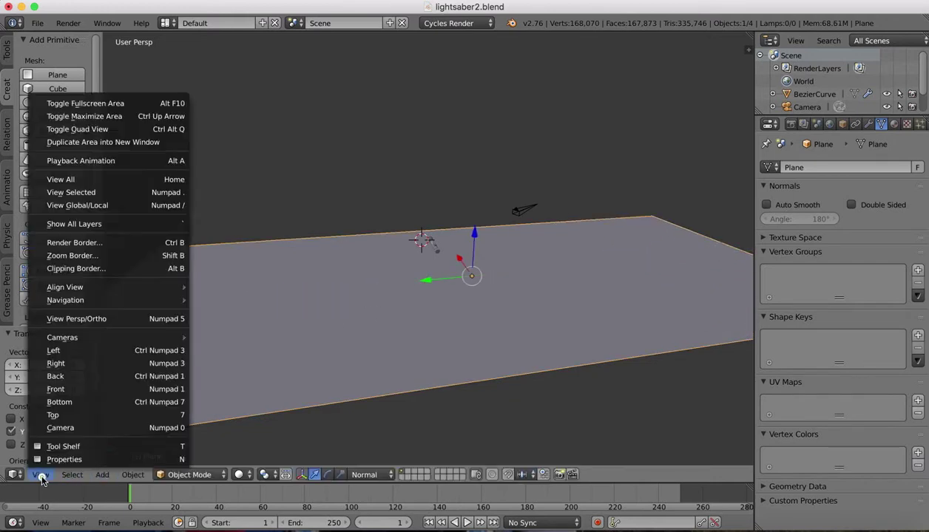
click(65, 424)
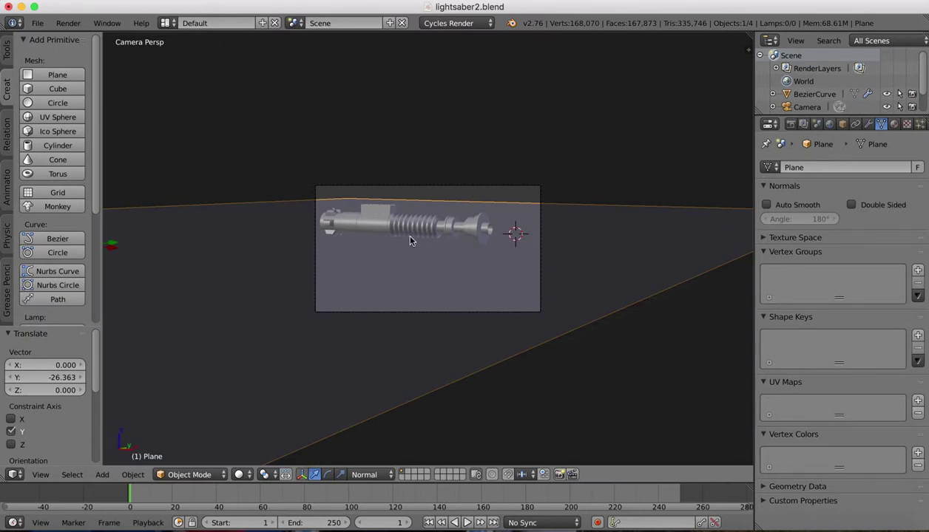
Shift the plane about 1.94 along its Y axis and nudge it by about X 0.25, Y 0.15, Z 0.25
scroll(267, 319, down, 4)
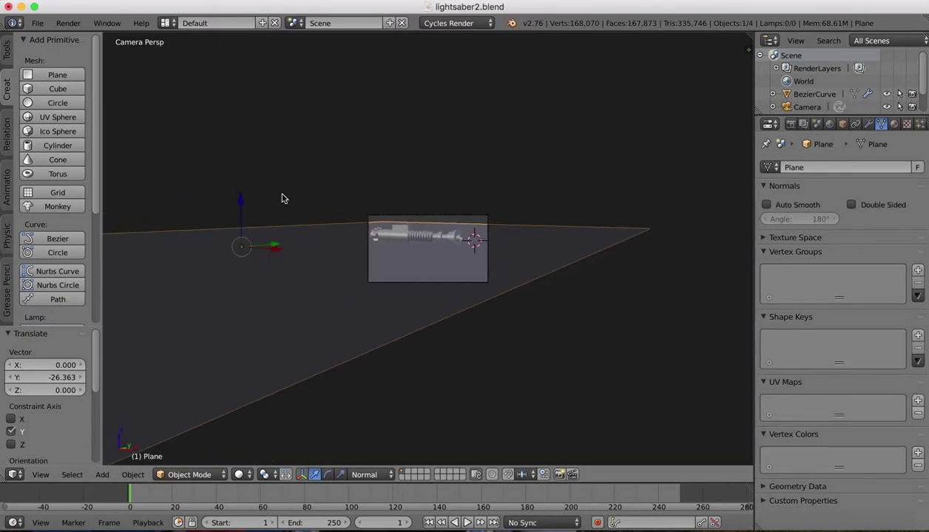
drag(275, 252, 291, 190)
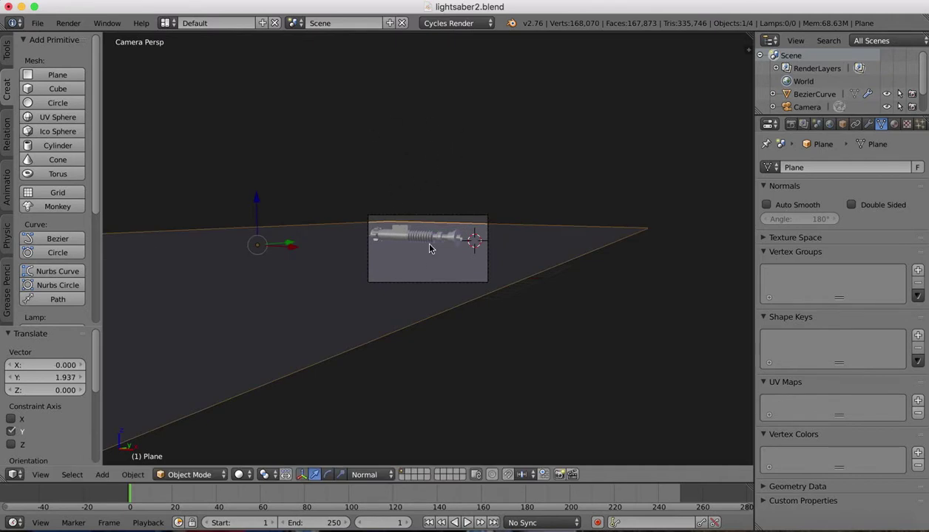
key(g)
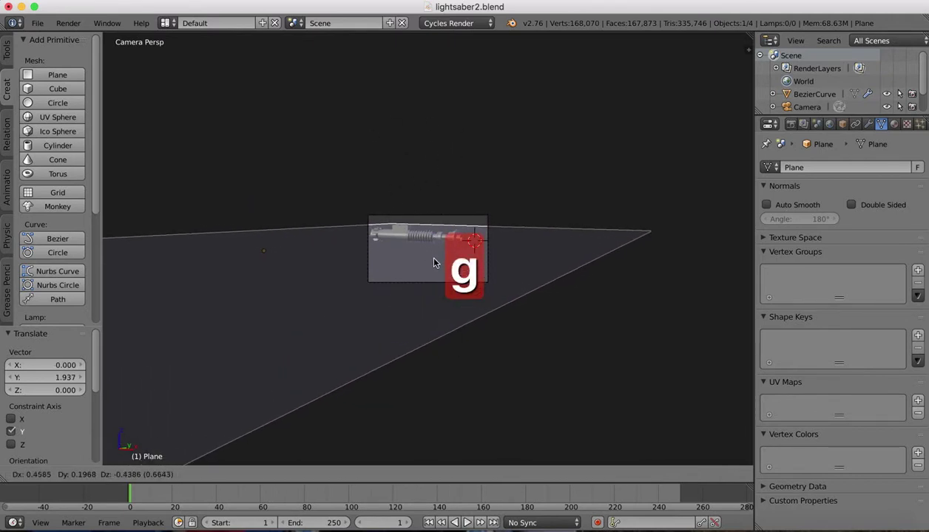
key(Escape)
Move the camera by about X -0.15, Y 0.02, Z 0.99 in camera view
right_click(421, 284)
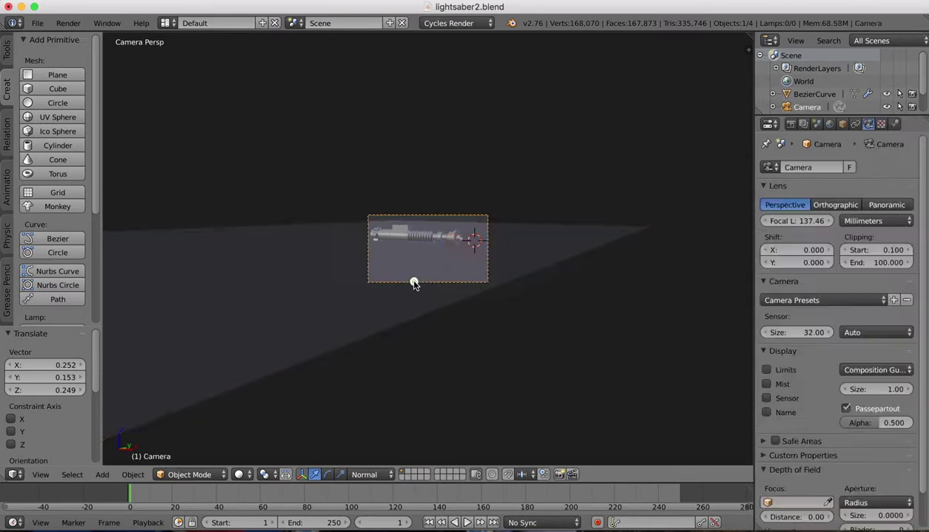
right_click(414, 284)
right_click(412, 283)
key(g)
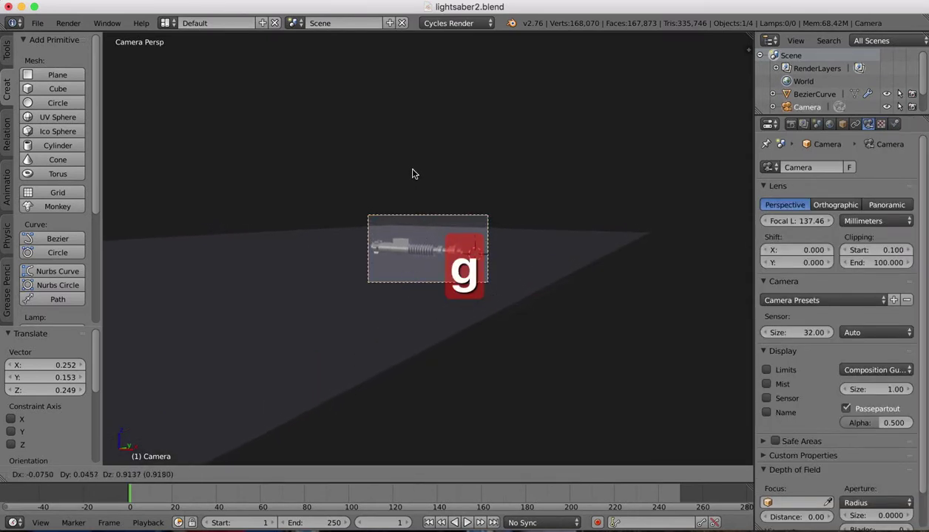
click(406, 165)
Rotate the camera about -8.9° around its normal X axis and move it by about X -0.64, Y 0.89, Z 4.44 to reframe the lightsaber
key(KP_0)
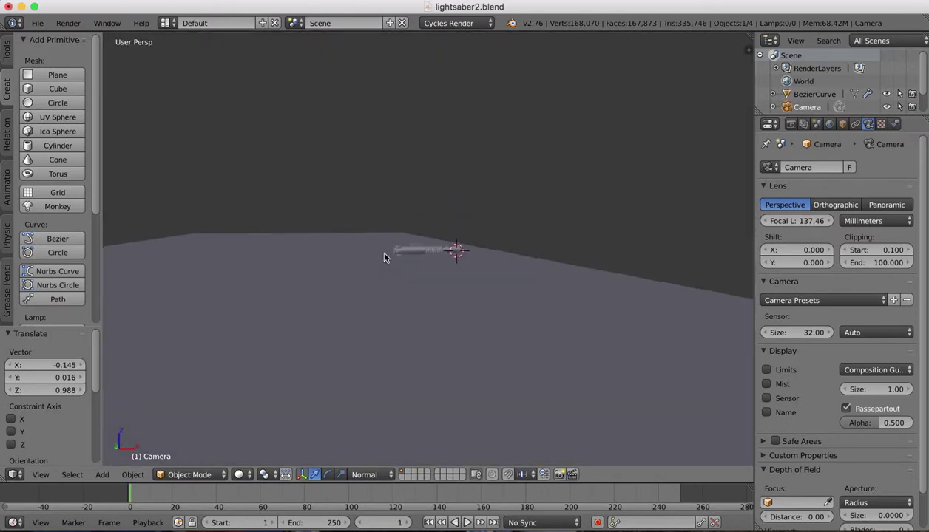
scroll(455, 270, down, 5)
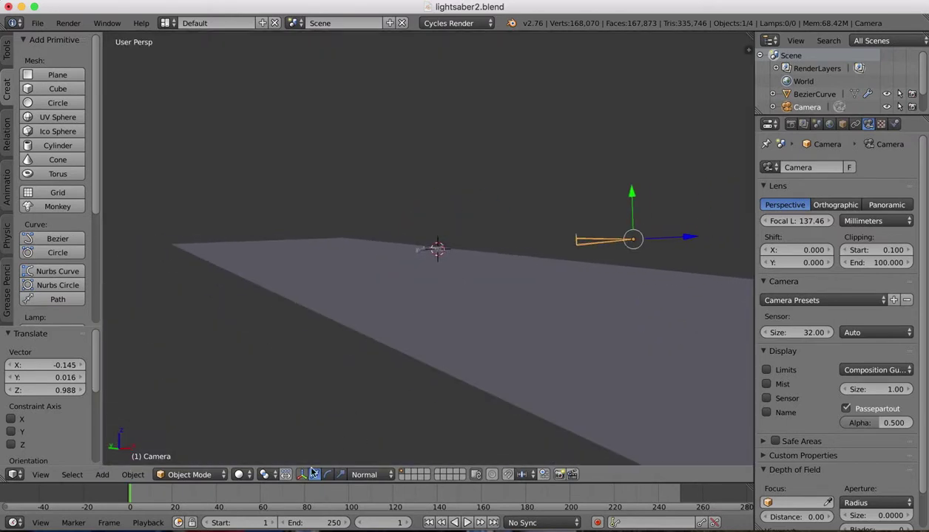
click(329, 477)
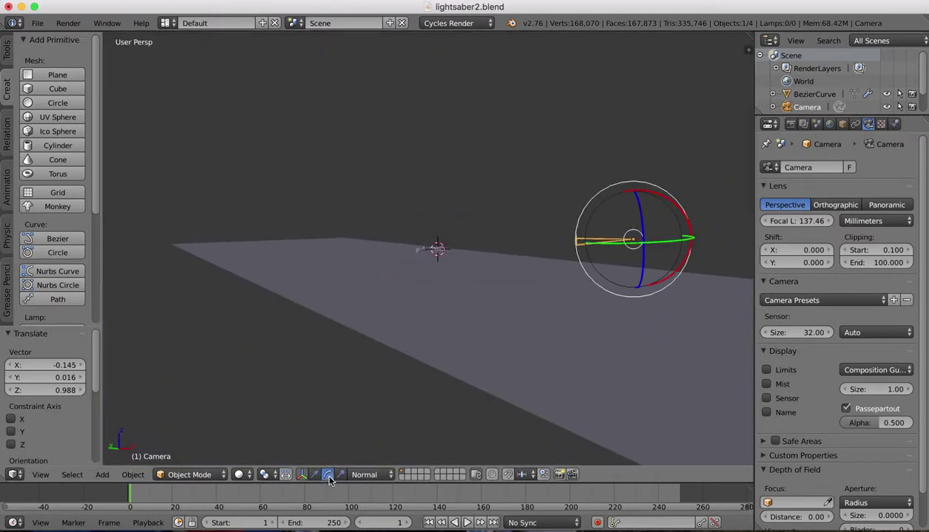
scroll(624, 188, down, 5)
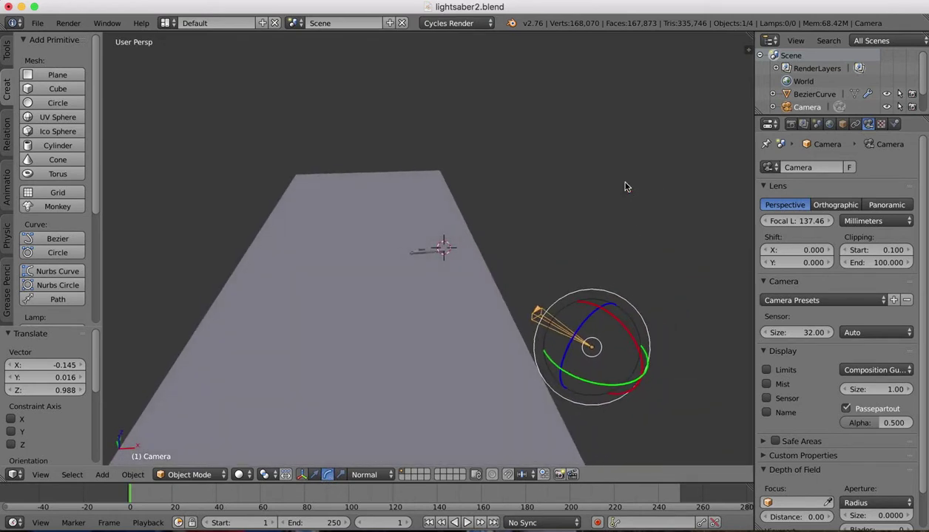
drag(621, 309, 614, 310)
click(40, 477)
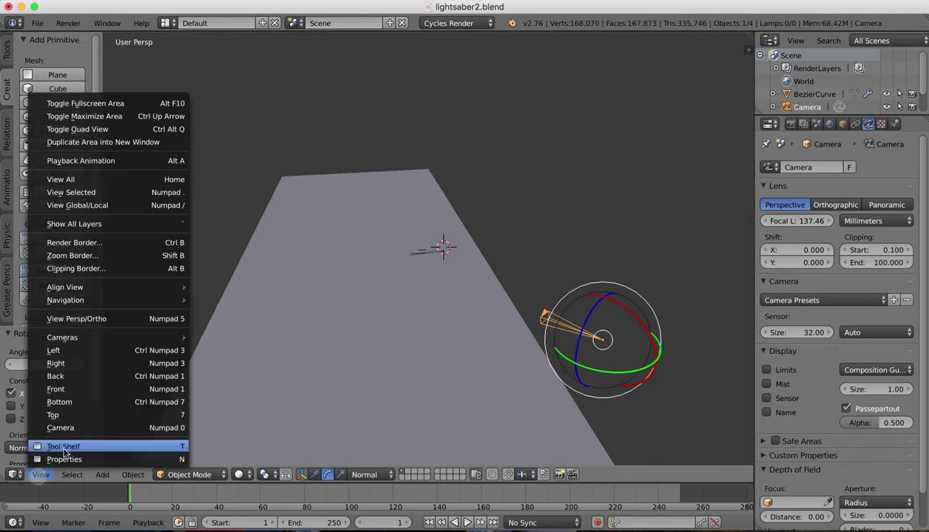
click(62, 426)
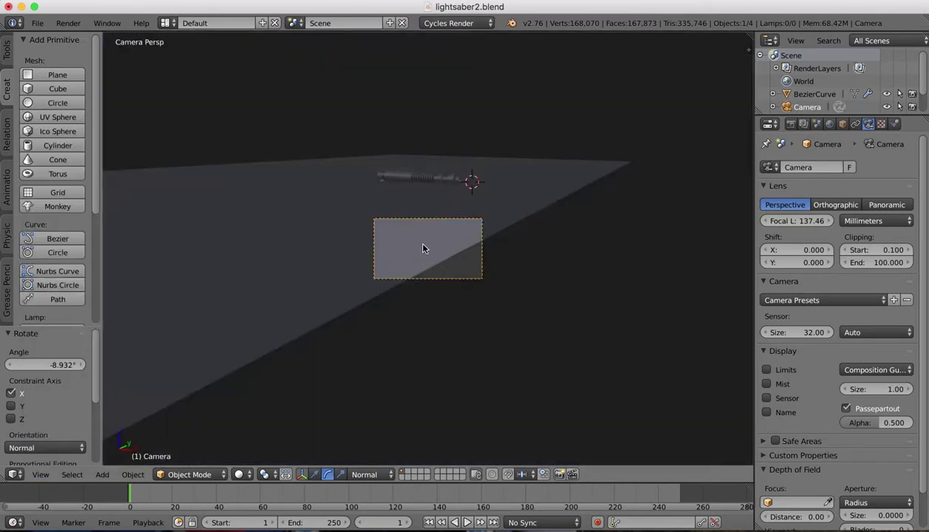
key(g)
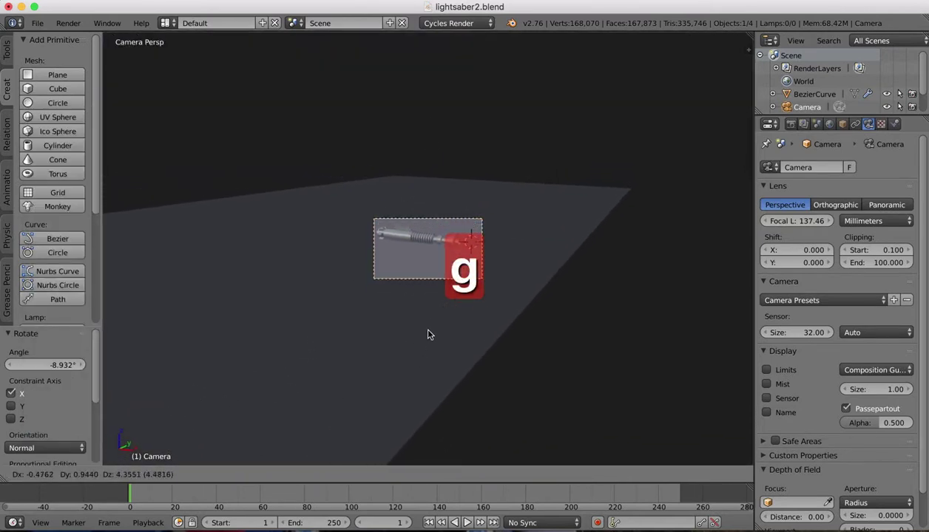
click(414, 327)
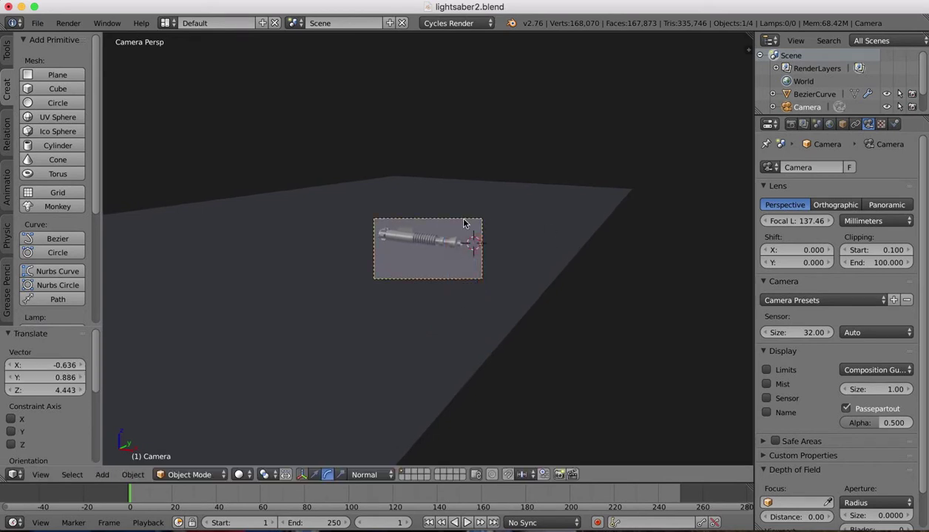
Scale the plane uniformly to about 0.82 and move it by about X 4.68, Y 2.42, Z 0.005
scroll(454, 211, up, 5)
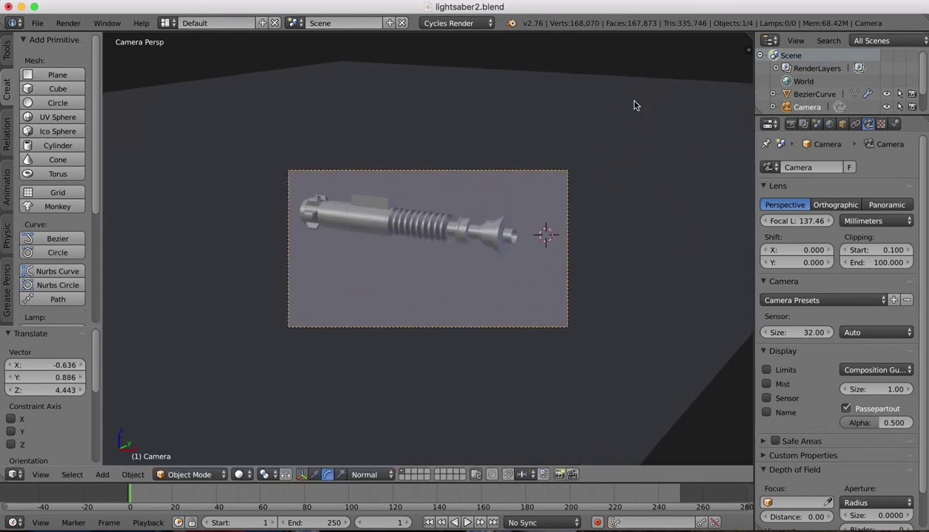
right_click(640, 124)
key(s)
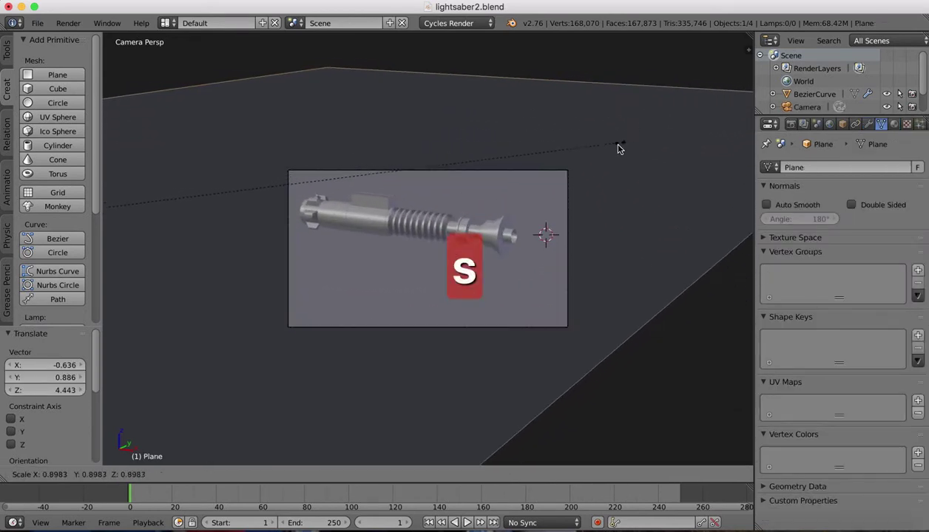
click(562, 193)
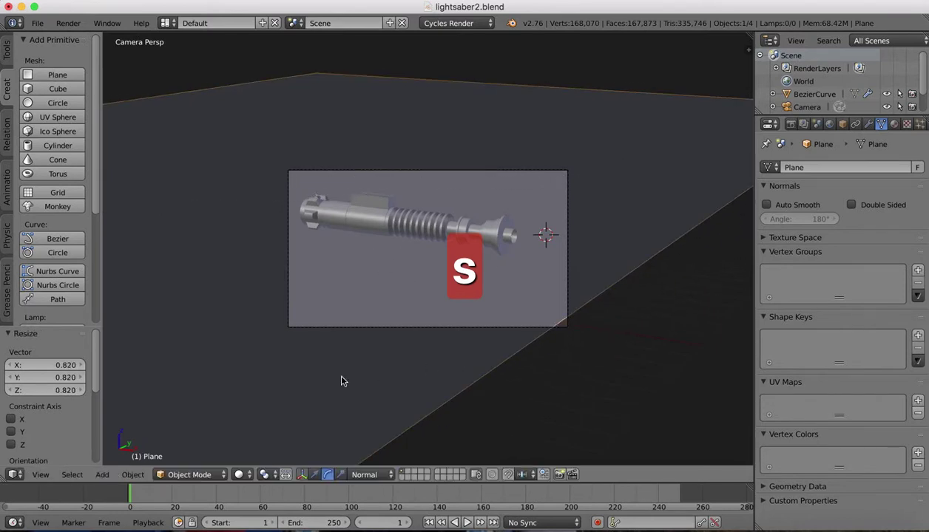
key(g)
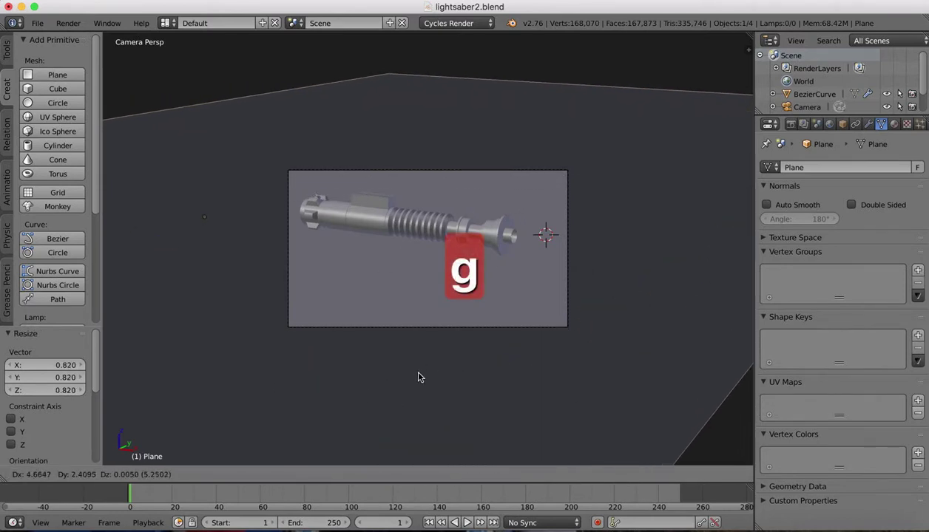
click(419, 373)
Scale the plane uniformly to about 0.505 and move it under the lightsaber by about X 6.27, Y 3.37, Z 0.51
key(s)
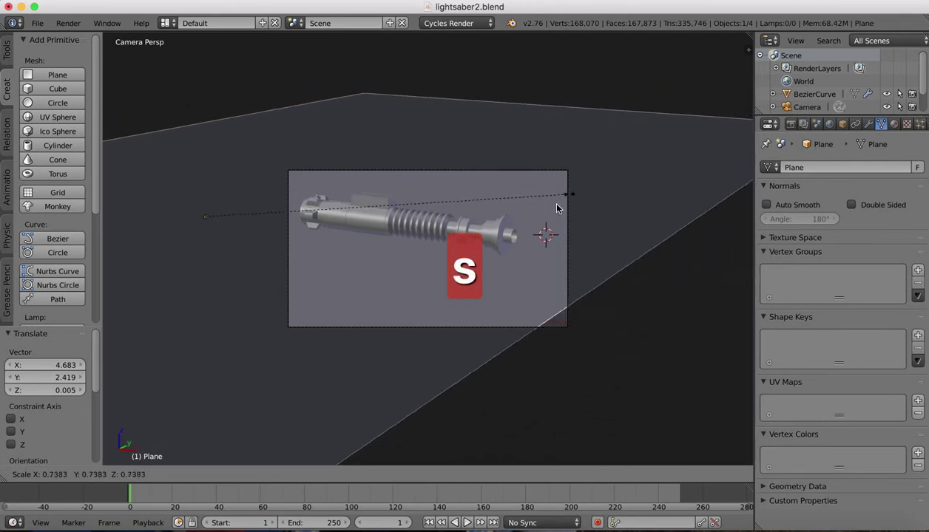
click(451, 252)
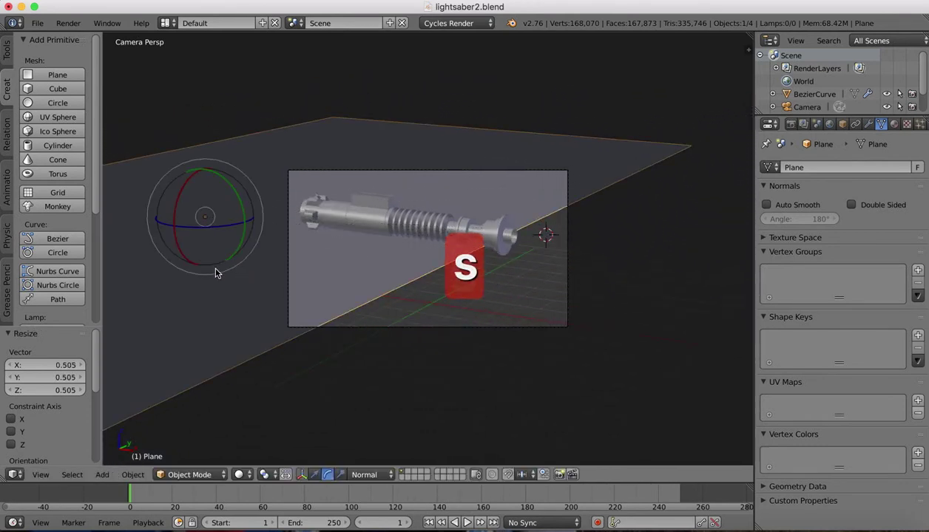
key(g)
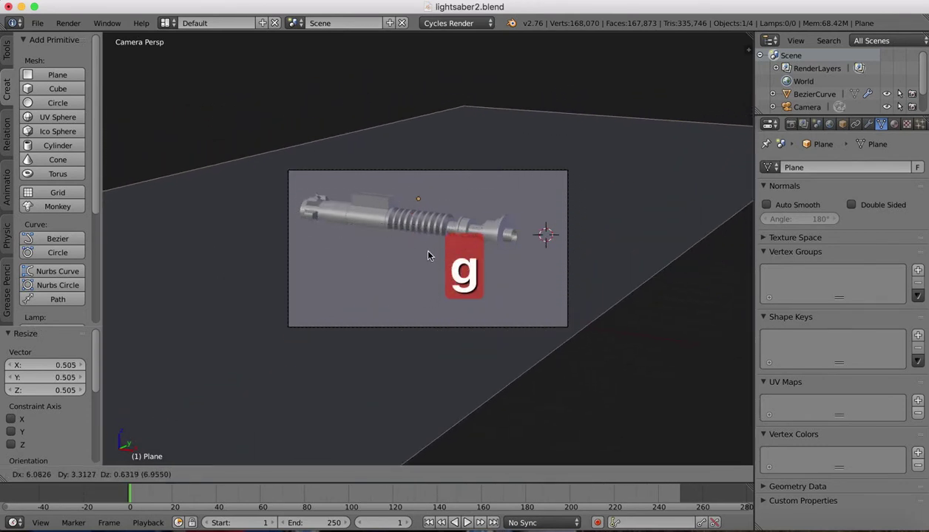
click(435, 257)
Scale the plane to about 0.64 along global Y and move it by about X -0.65, Y -0.51, Z -0.62
key(s)
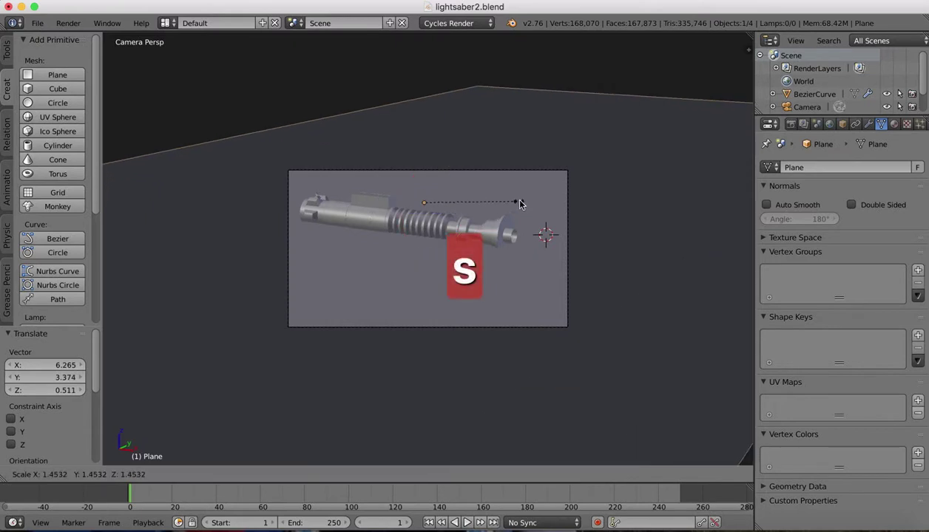
key(y)
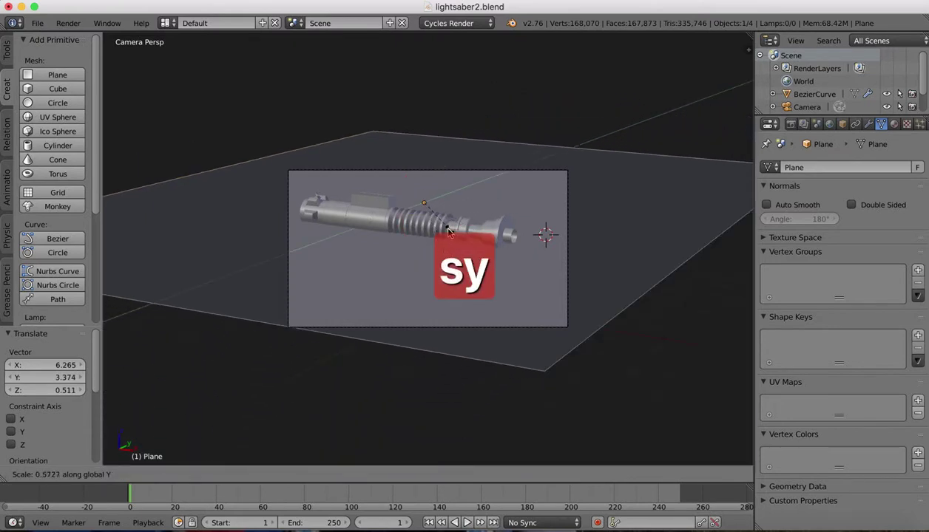
click(454, 233)
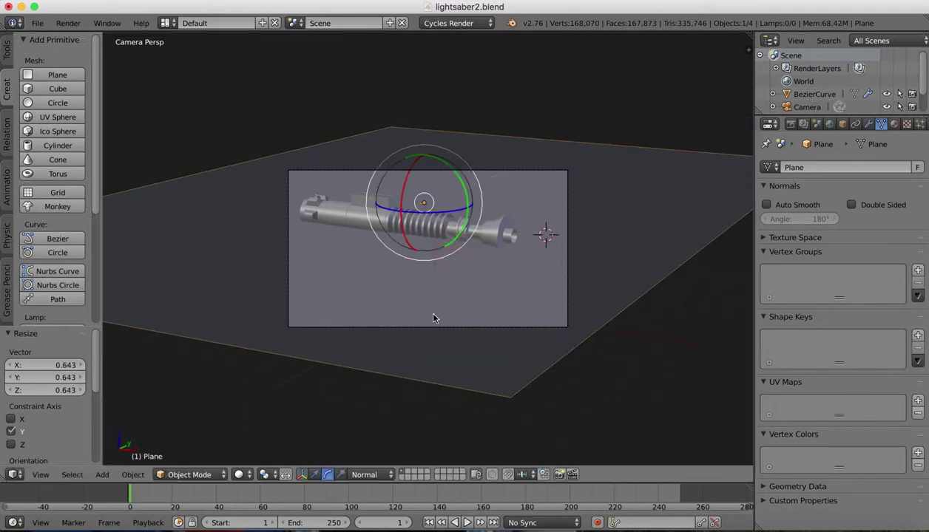
key(g)
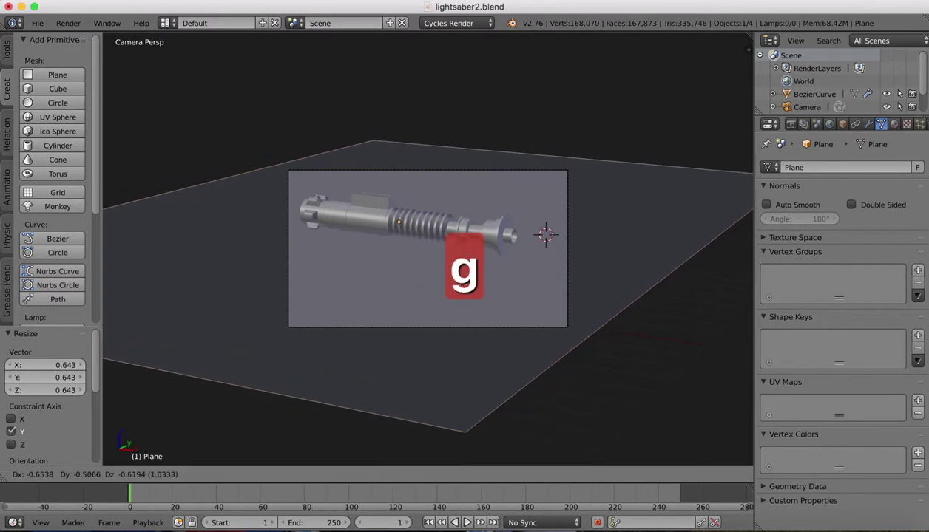
key(Return)
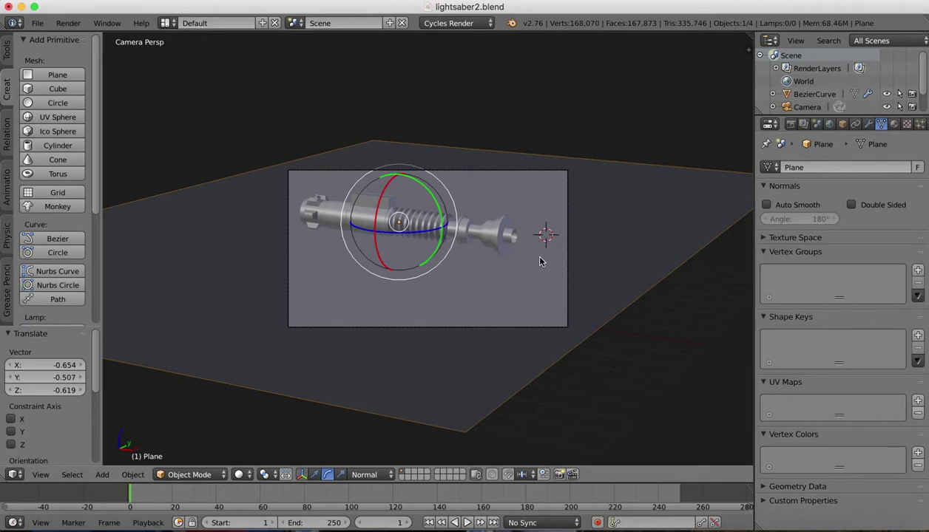
Pull the camera back along its normal Z axis by about X 1.19, Y -2.31, Z 0.63 and return to camera view
scroll(431, 175, down, 3)
key(KP_0)
scroll(487, 212, down, 2)
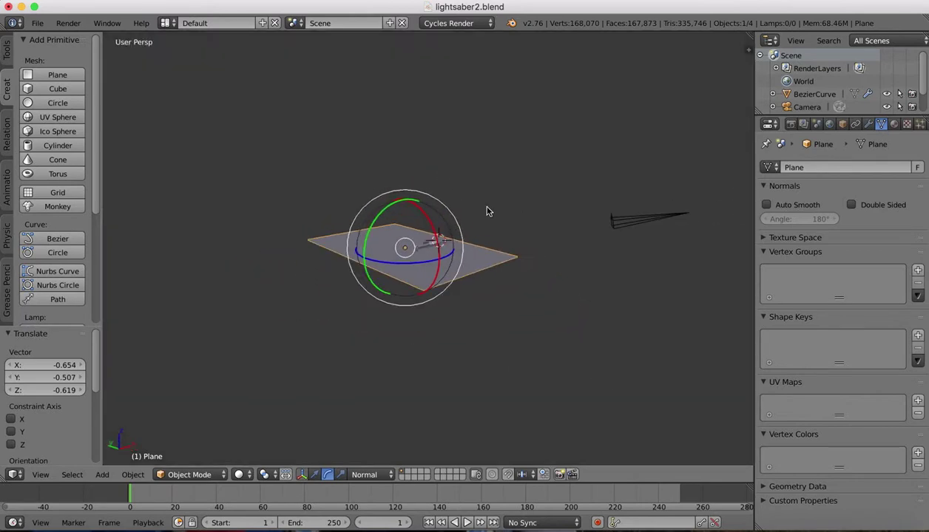
right_click(610, 234)
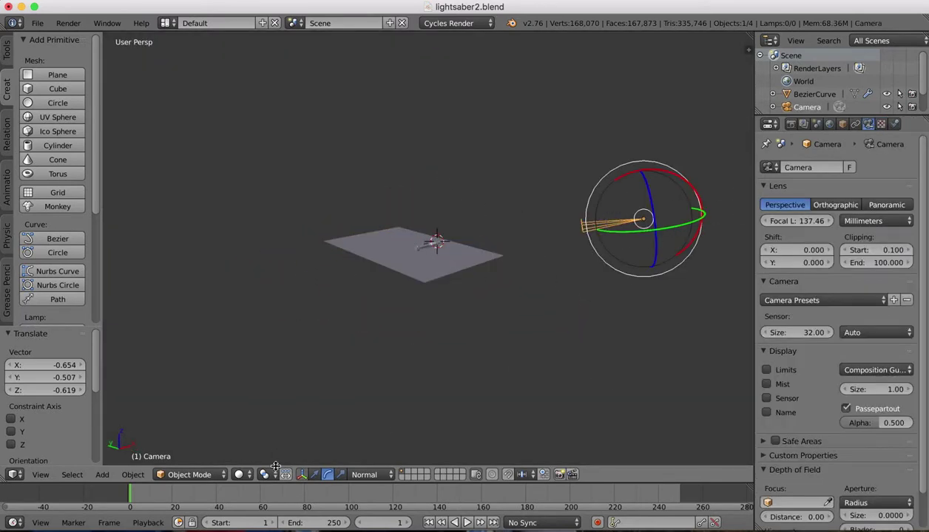
click(317, 475)
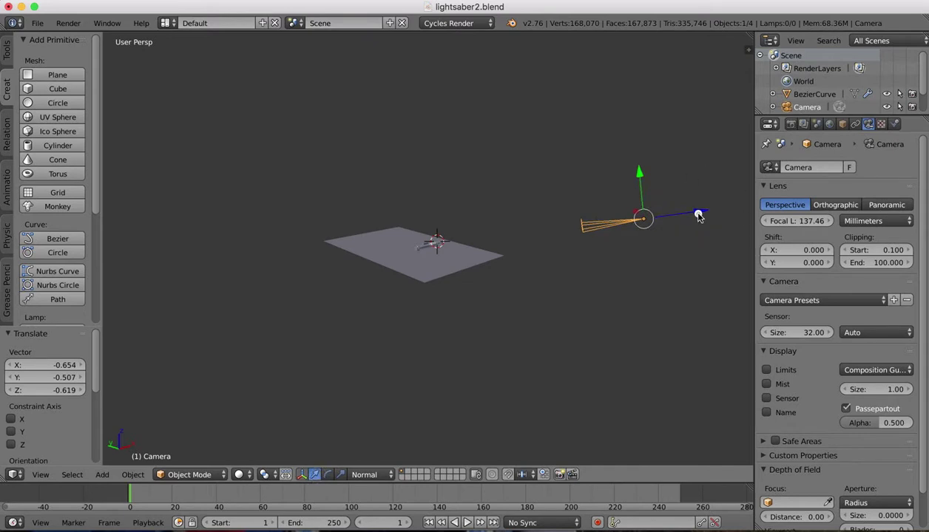
drag(698, 216, 719, 206)
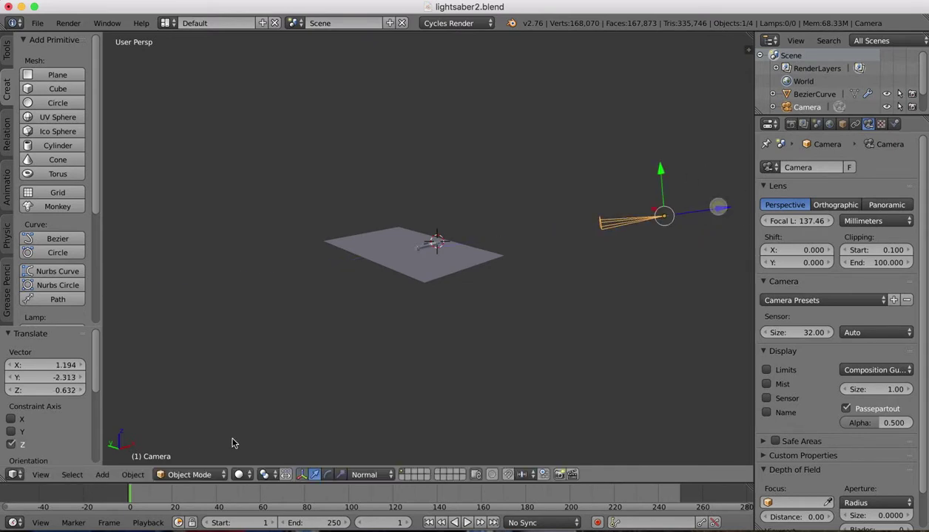
click(52, 477)
click(67, 428)
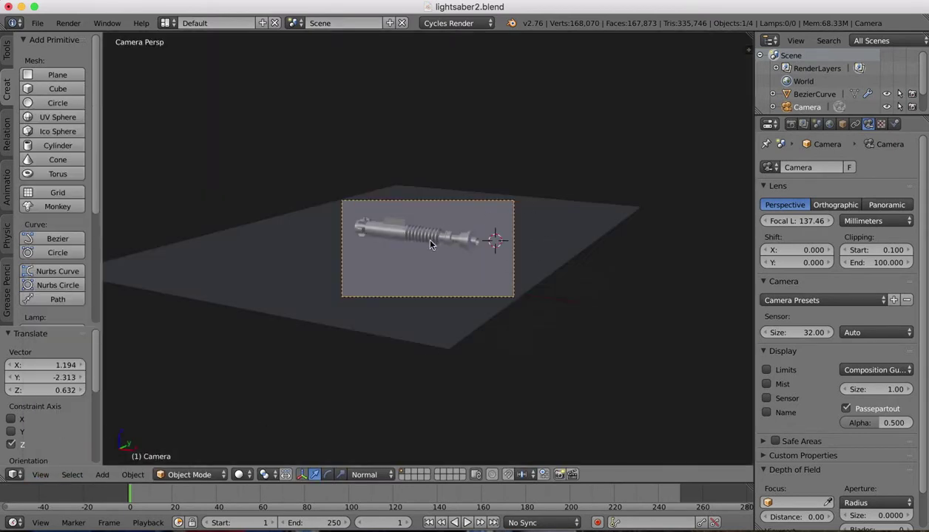
Move the camera by about X 0.147, Y 0.122, Z 0.170 and leave the camera view
key(g)
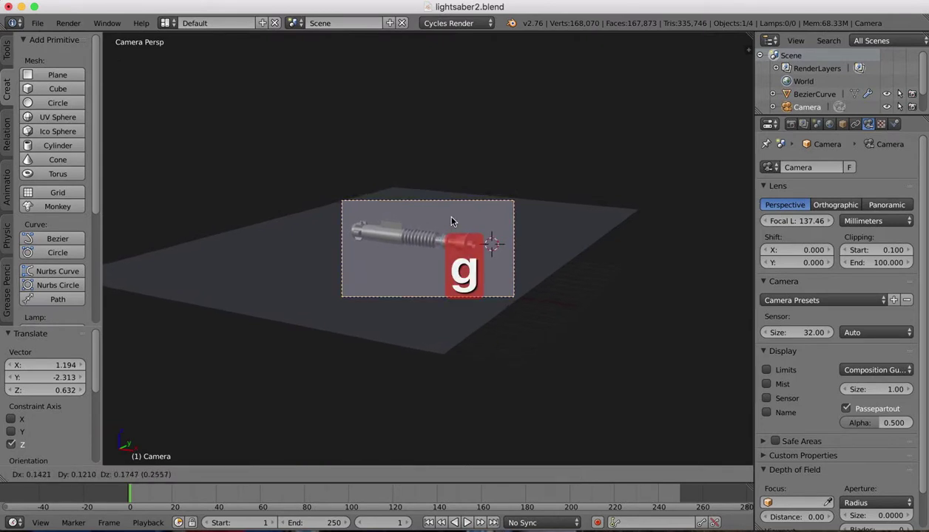
click(452, 222)
key(KP_0)
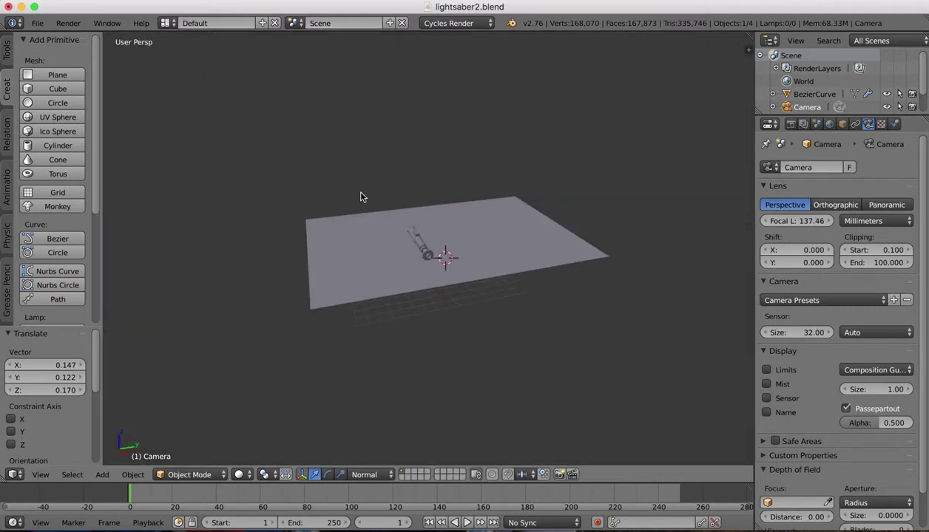
Add a point lamp, raise it about 3.891 along Z, and move it about -5.87 along X to sit above the lightsaber
scroll(362, 195, up, 3)
scroll(322, 155, down, 1)
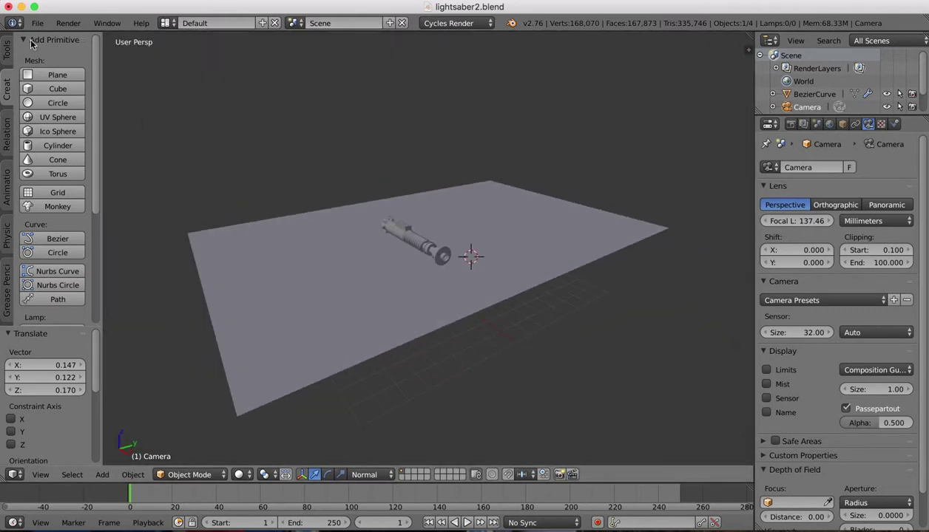
scroll(52, 249, down, 5)
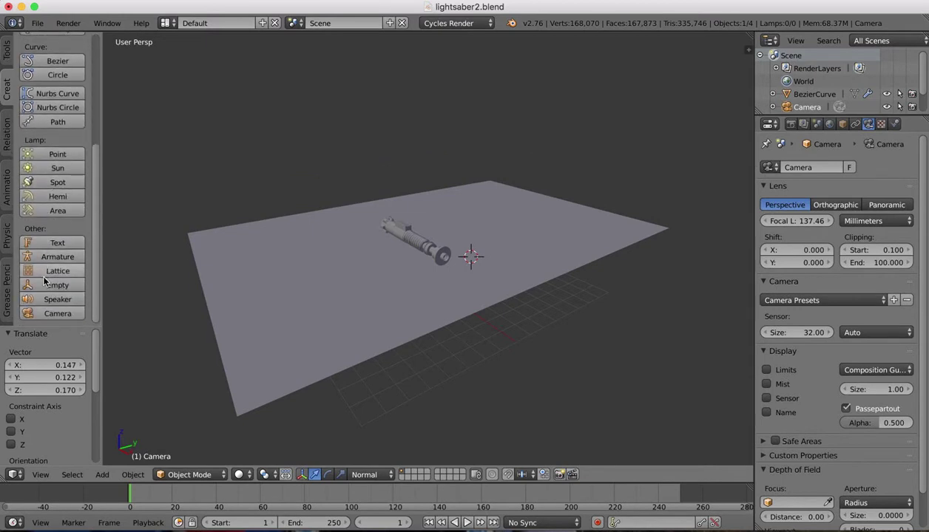
click(58, 154)
drag(474, 210, 473, 150)
middle_drag(477, 207, 522, 191)
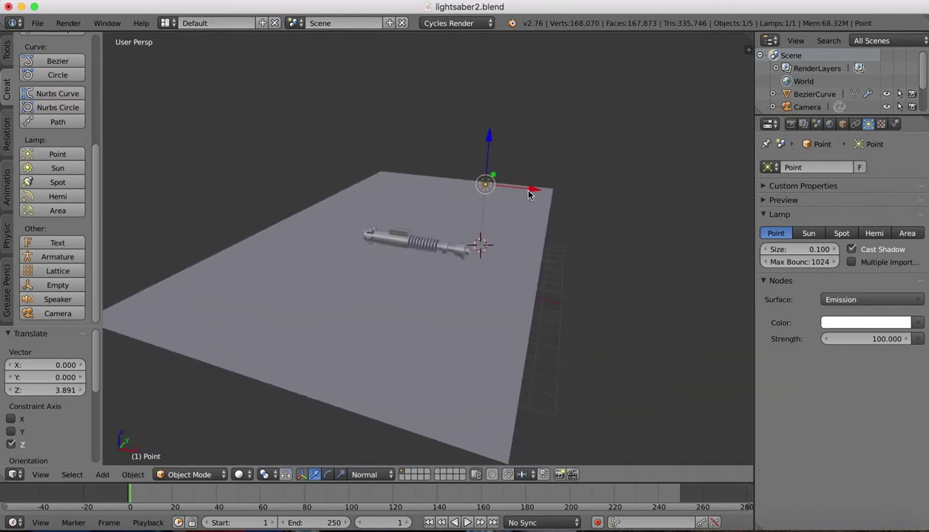
drag(521, 191, 431, 176)
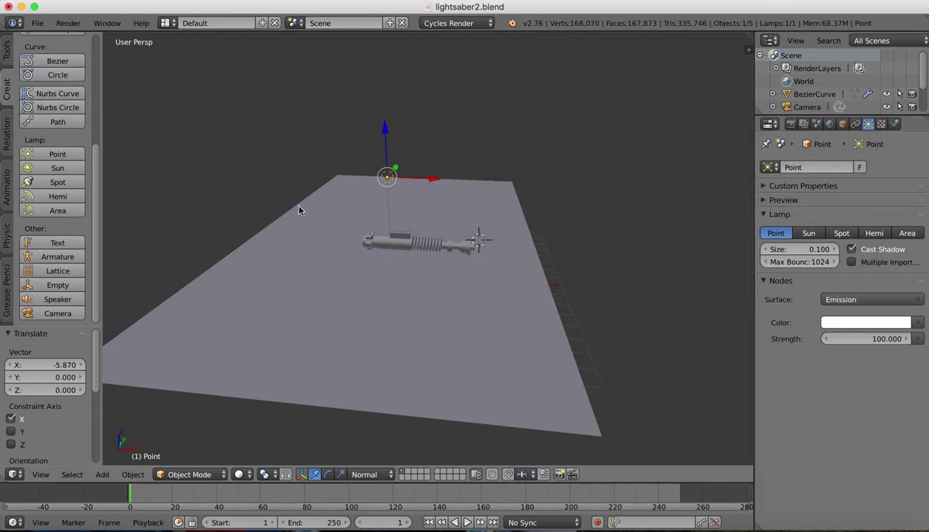
Duplicate the point lamp, place the copy in front of the lightsaber, and raise it about 1.754 along Z
key(shift+d)
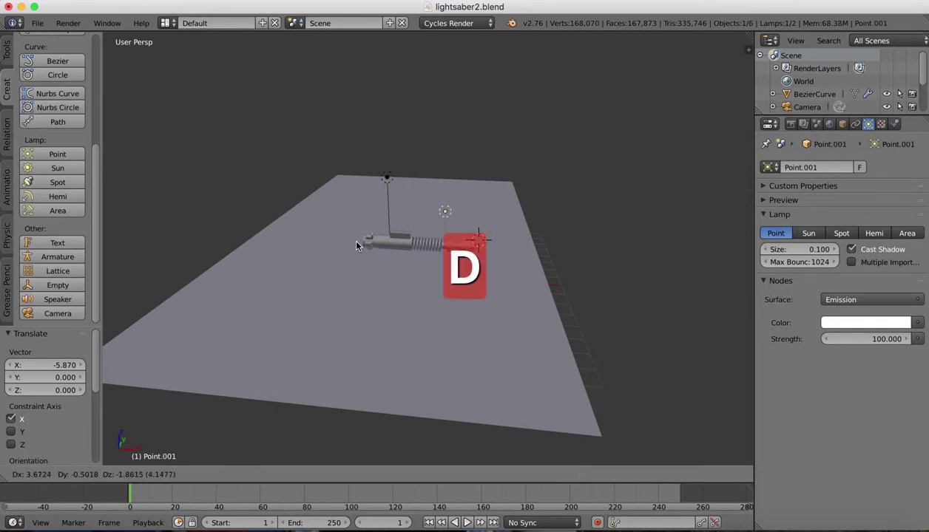
click(355, 245)
middle_drag(356, 246, 473, 216)
drag(404, 206, 440, 209)
mouse_move(483, 186)
mouse_down()
mouse_move(483, 151)
mouse_move(479, 195)
mouse_up()
drag(453, 159, 452, 125)
Preview the lit scene from the camera with Rendered viewport shading
click(52, 478)
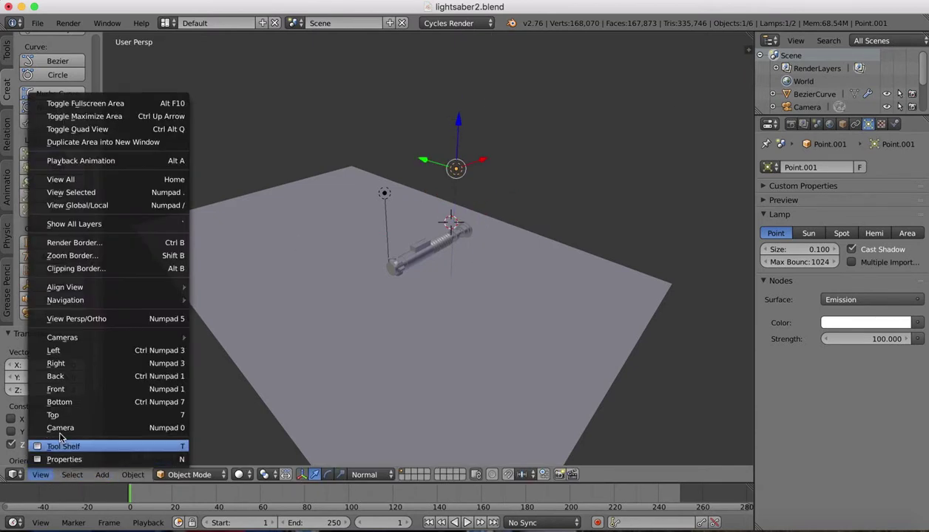
click(62, 426)
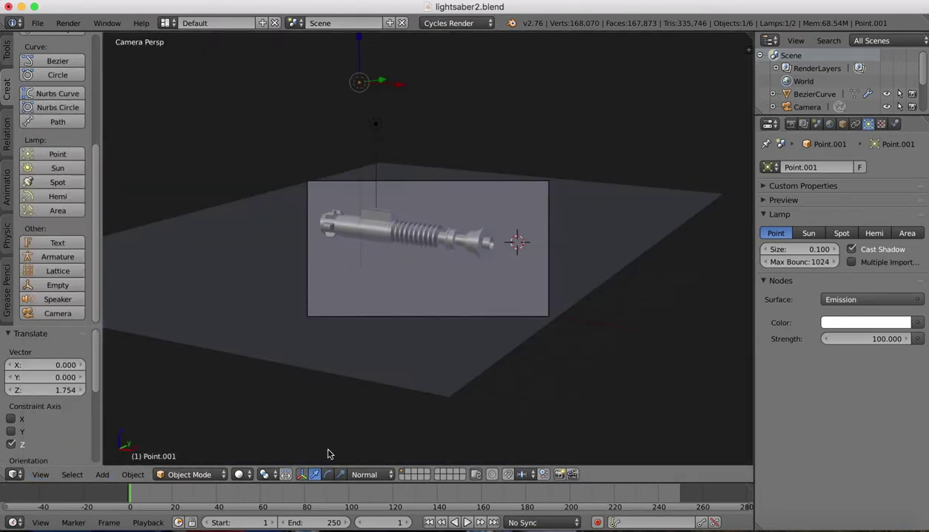
click(239, 482)
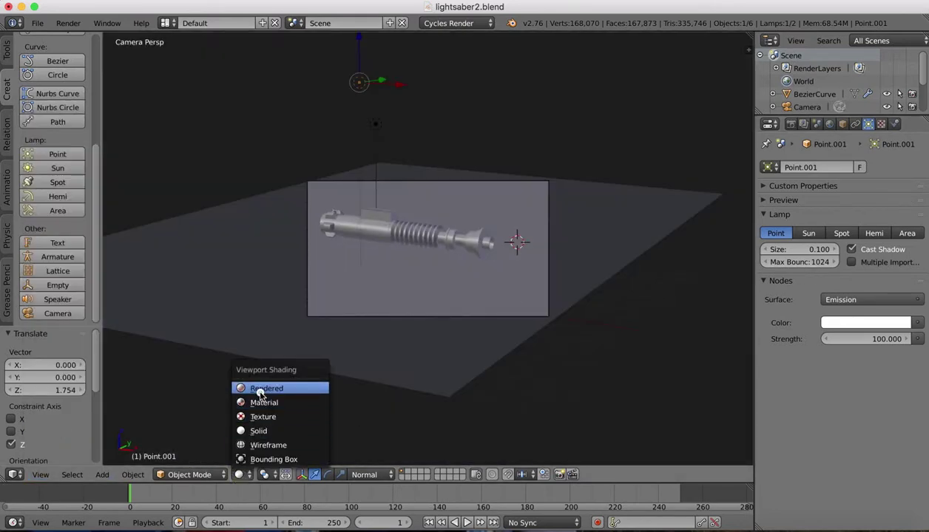
click(258, 389)
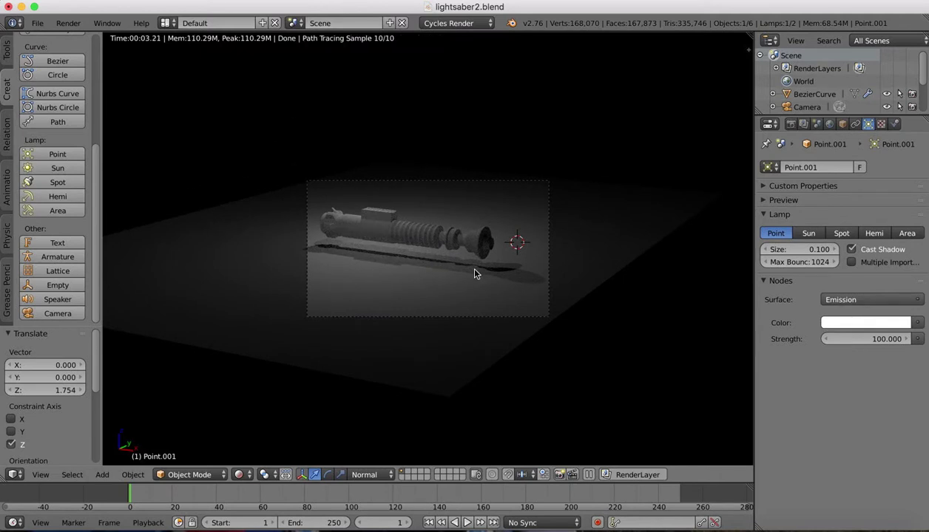
Turn off Cast Shadow for the Point.001 lamp
scroll(809, 96, down, 3)
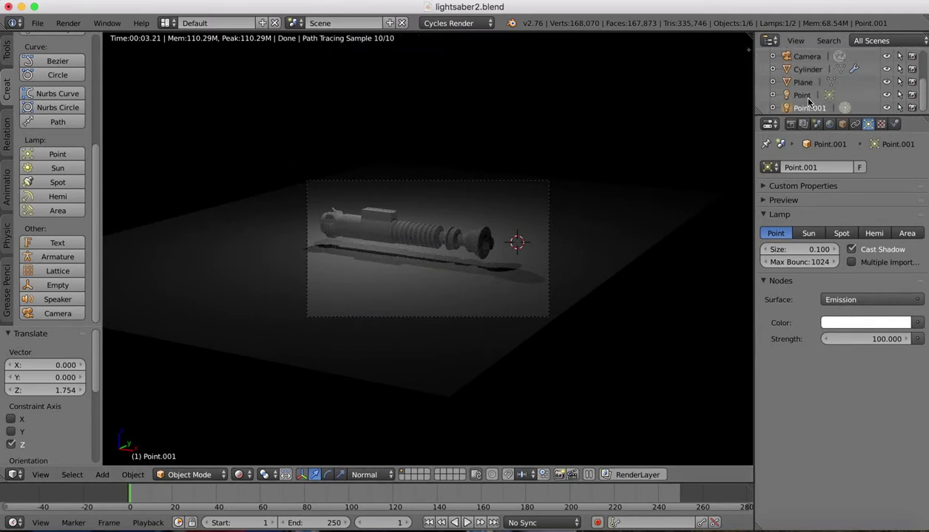
click(806, 109)
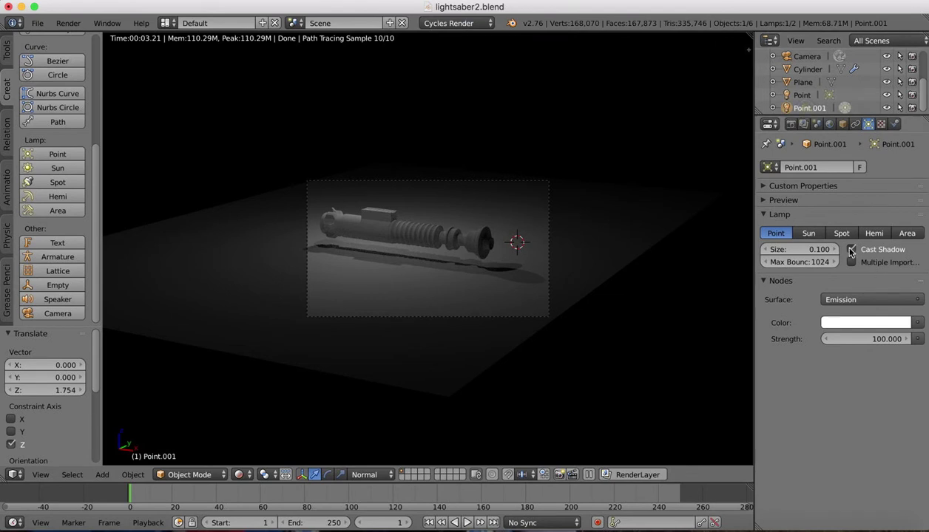
click(851, 250)
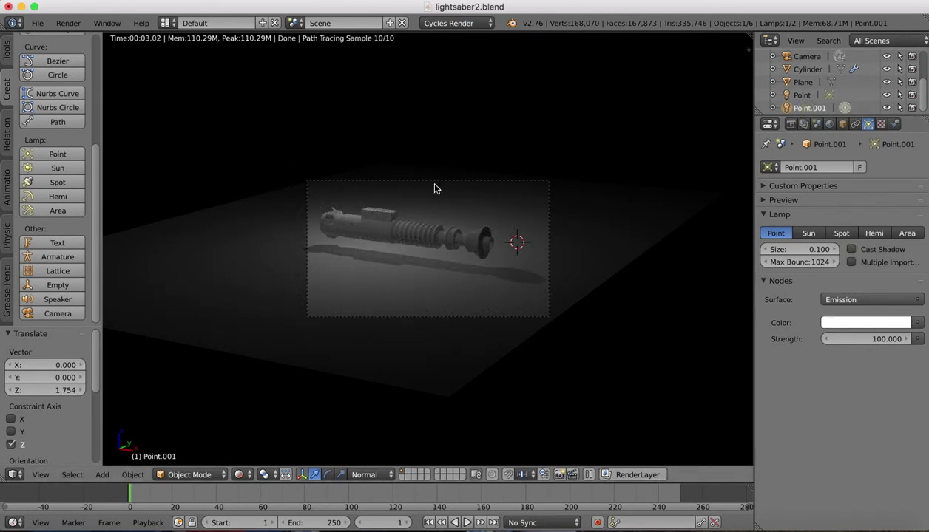
Select the camera and move it by about X -0.203, Y -0.074, Z 0.111
right_click(494, 182)
right_click(492, 184)
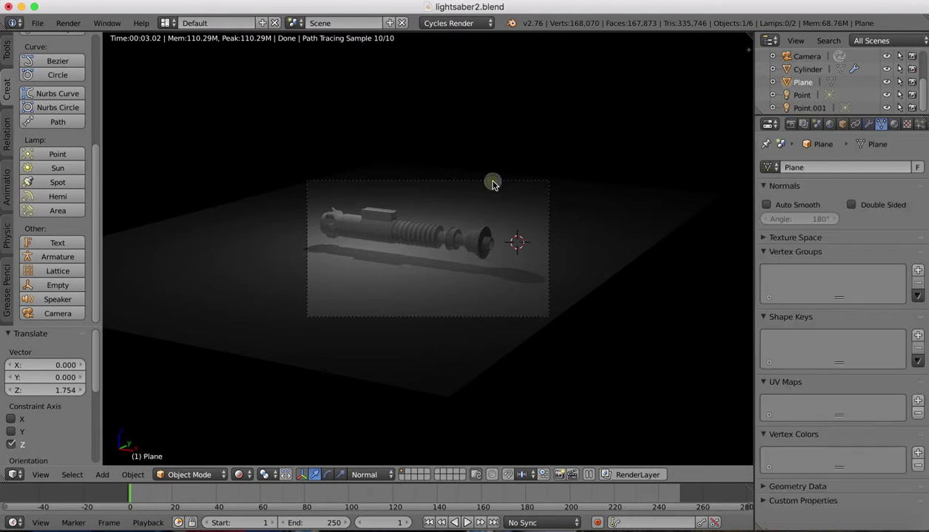
click(807, 62)
key(g)
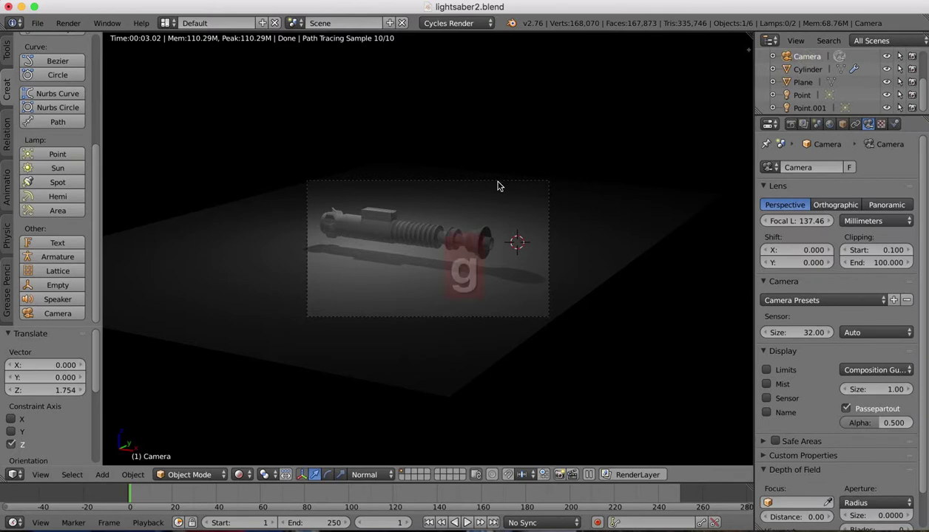
click(460, 165)
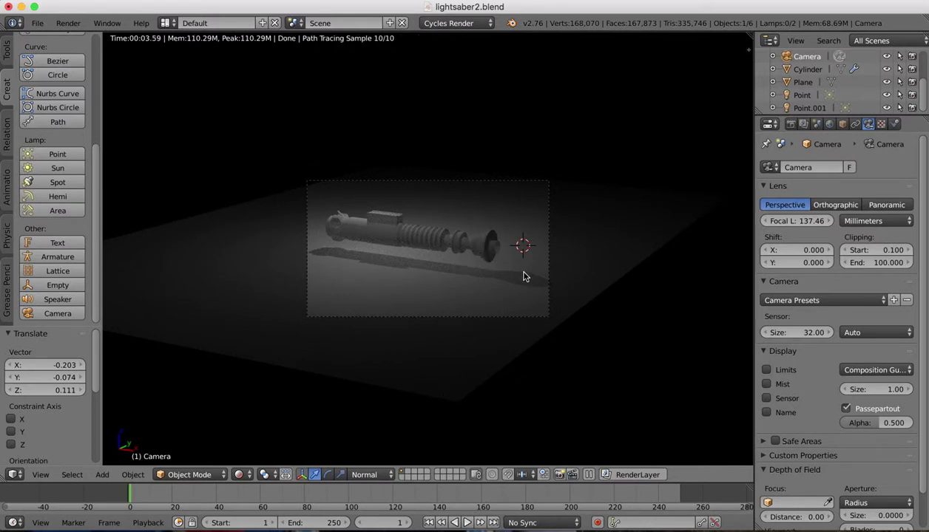
Set the Point lamp's strength to 130.6 and its color to pale blue, about R 0.789, G 0.928, B 1.000
click(804, 95)
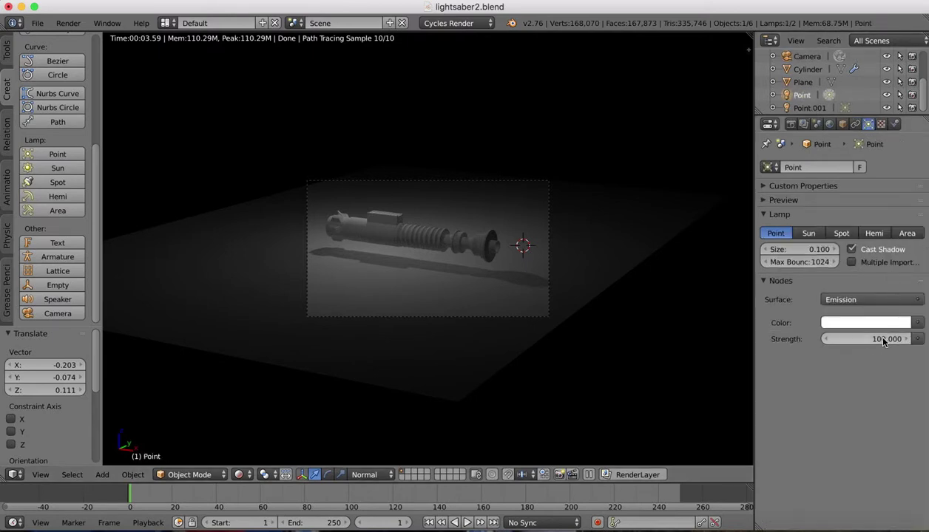
drag(879, 339, 883, 341)
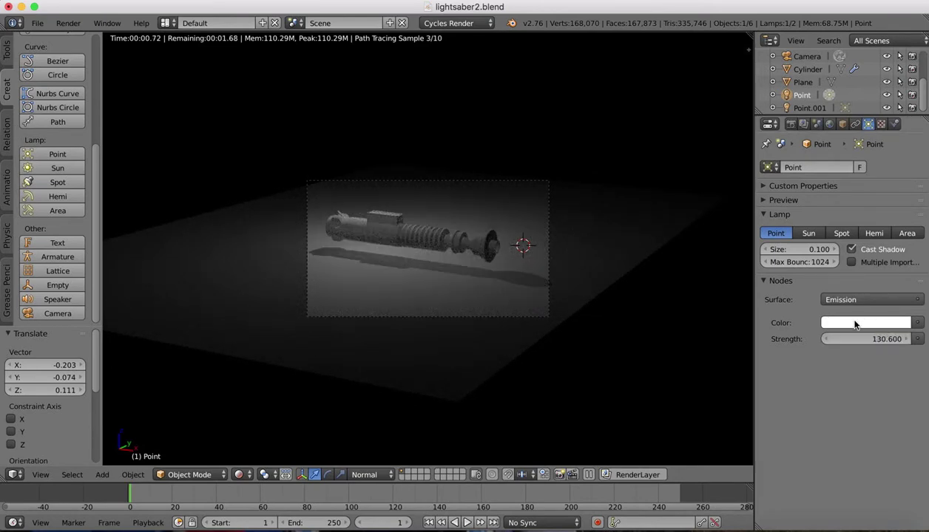
click(854, 323)
drag(845, 187, 844, 182)
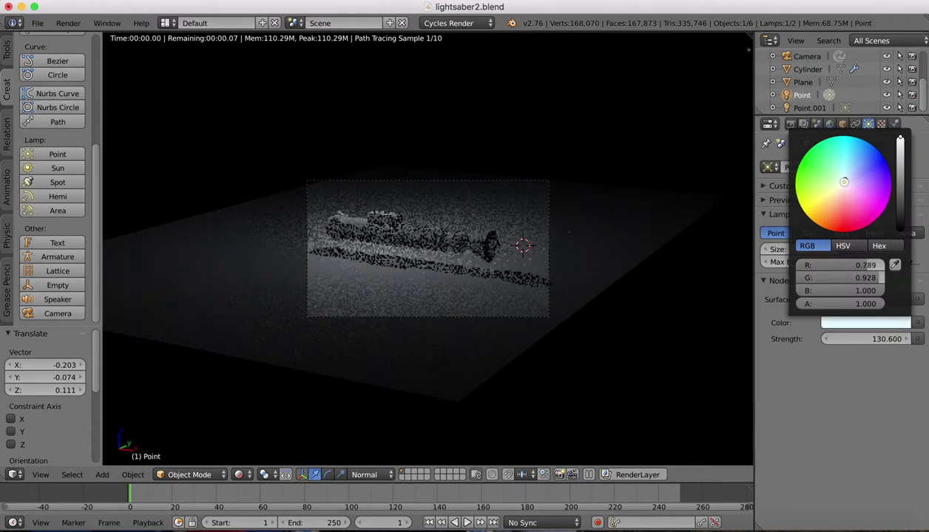
Set the Point.001 lamp's strength to 111 and tint its color a very pale blue
click(806, 109)
drag(891, 340, 887, 339)
click(881, 323)
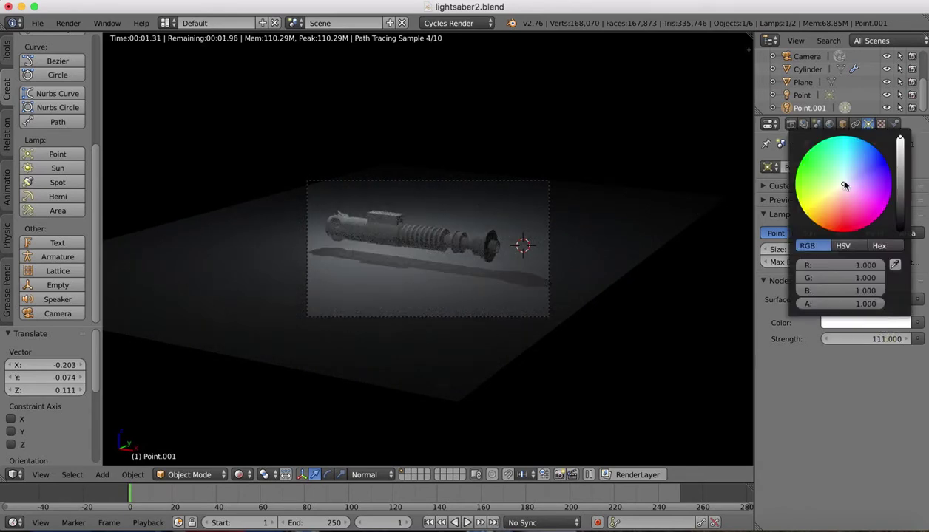
click(845, 186)
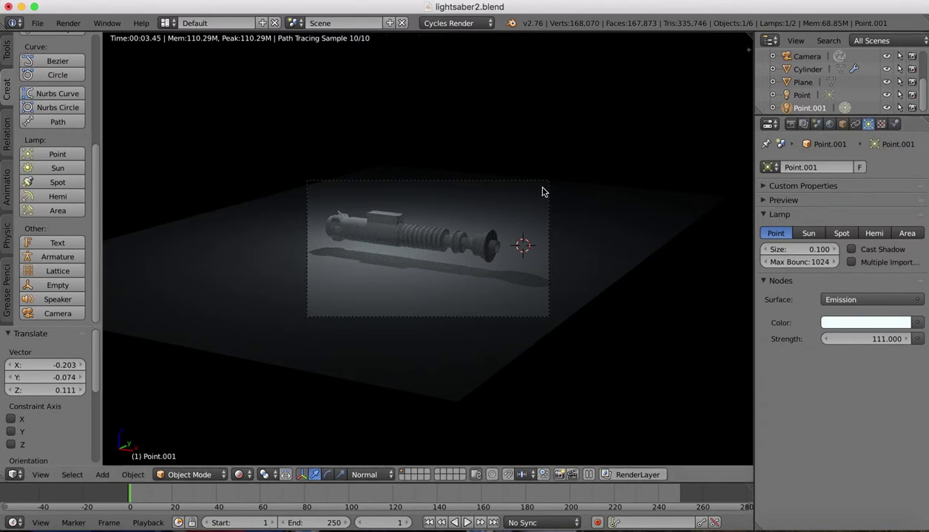
Leave the camera view and switch the viewport back to Solid shading
key(KP_0)
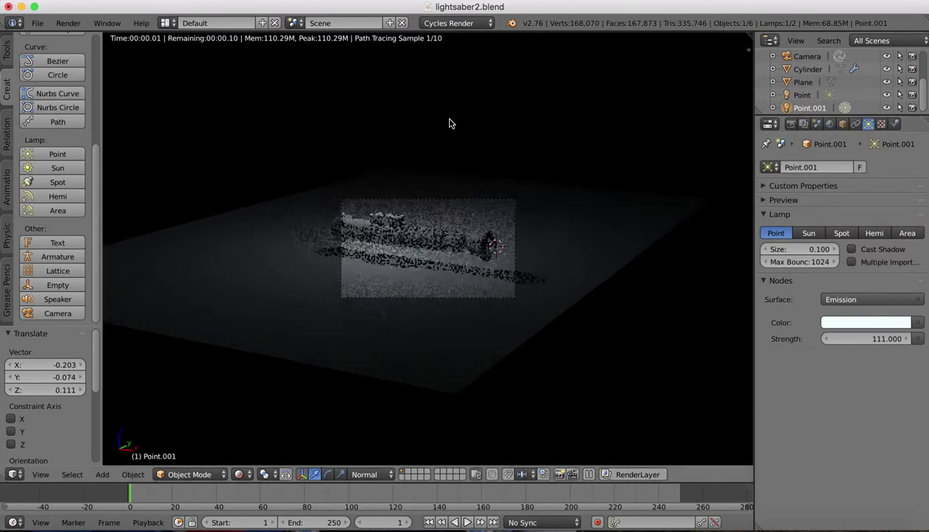
click(40, 477)
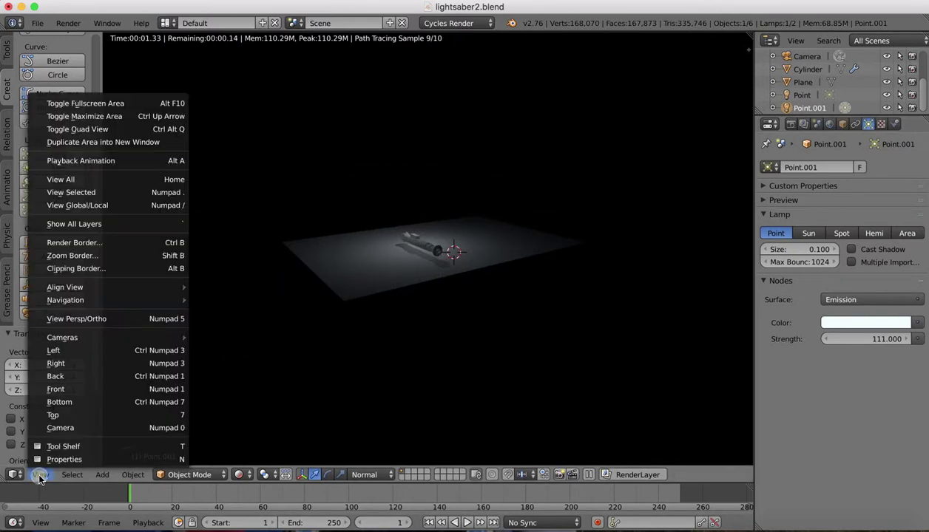
click(240, 475)
click(259, 432)
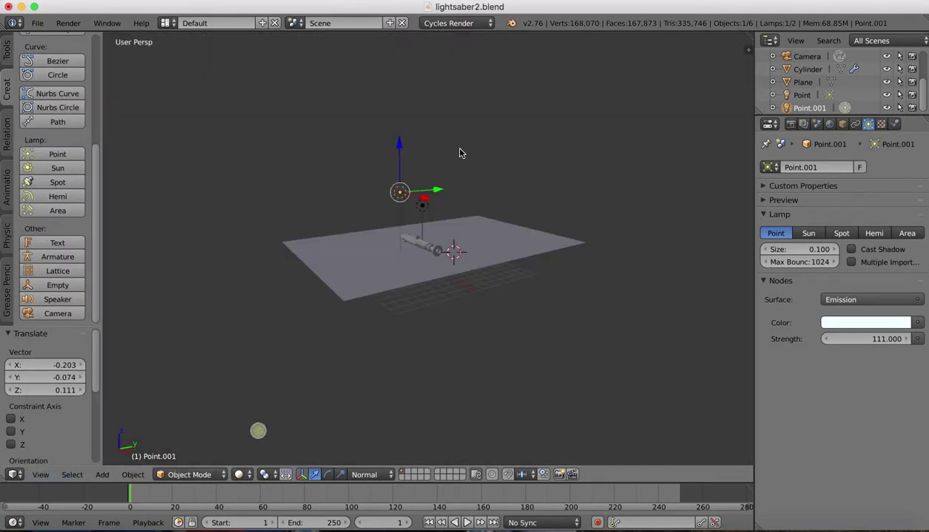
scroll(384, 98, up, 6)
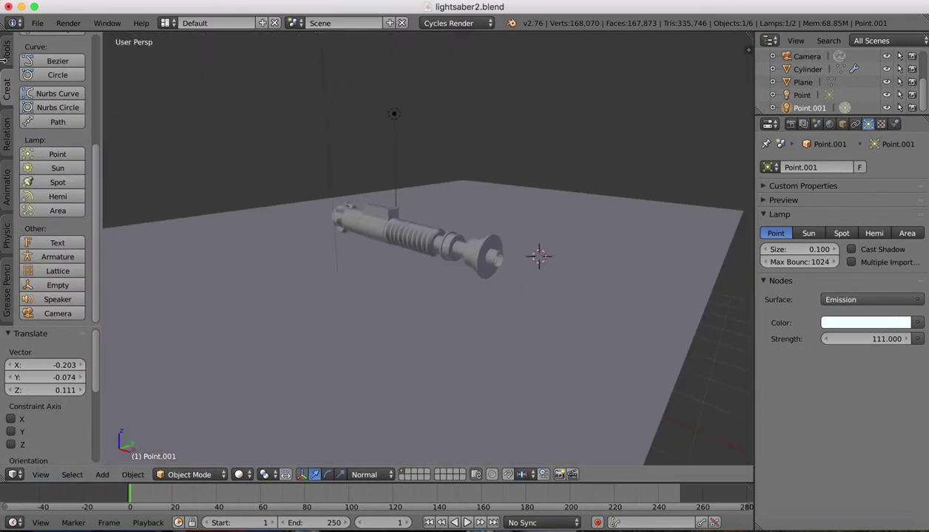
Add a second plane beside the lightsaber and raise it about 1.09 along Z
click(7, 53)
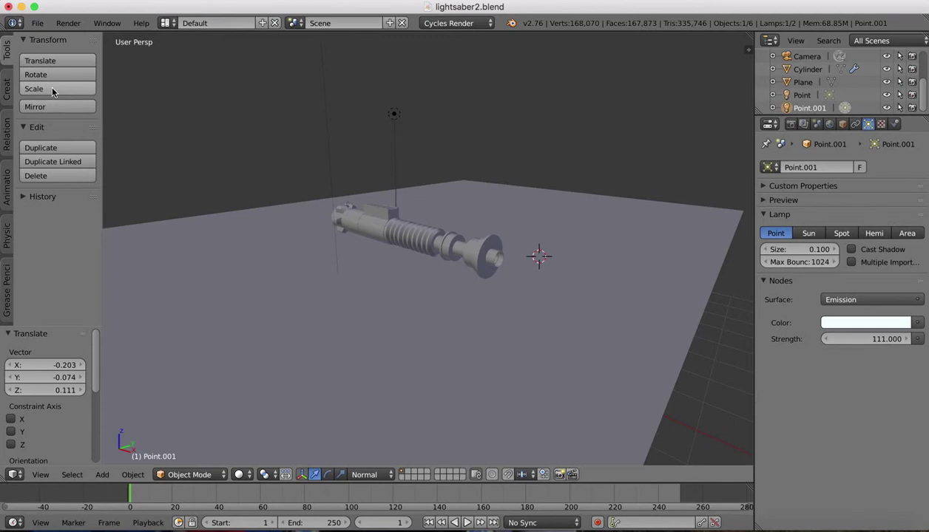
click(8, 88)
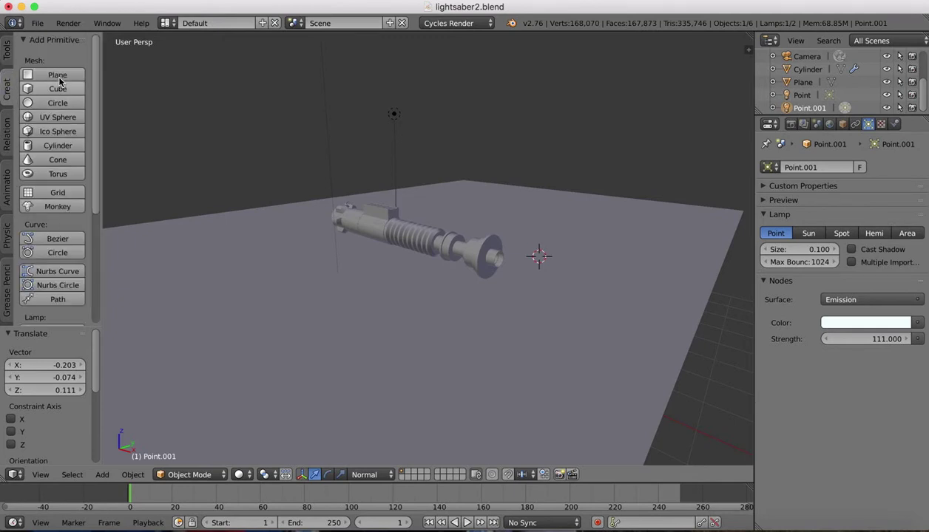
click(58, 76)
drag(543, 214, 546, 178)
Scale the new plane into a long thin strip, narrowing it along Y and stretching it by about 3.706 along X
middle_drag(546, 177, 620, 270)
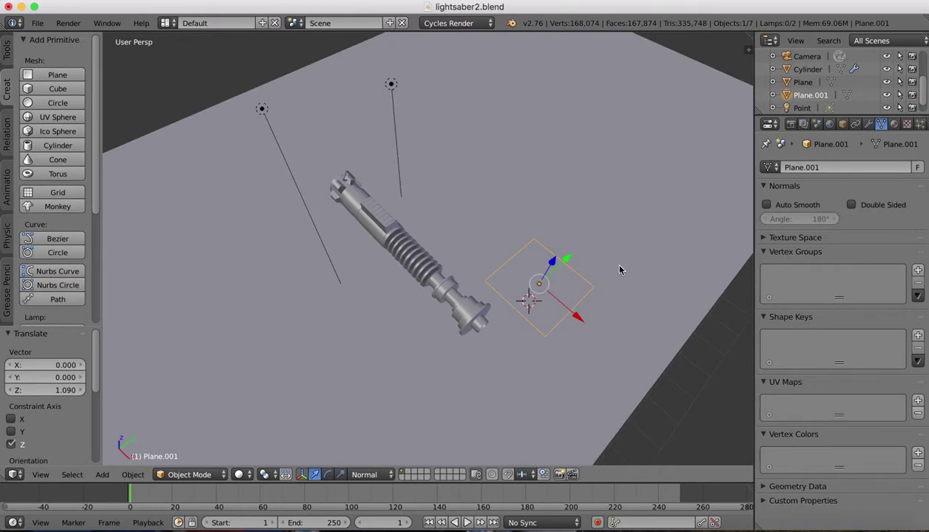
click(341, 476)
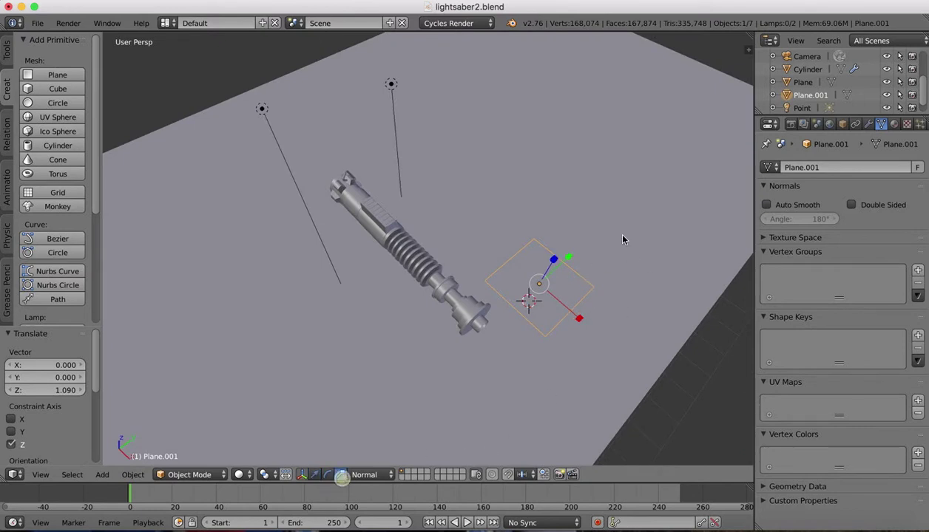
drag(567, 261, 700, 384)
click(314, 475)
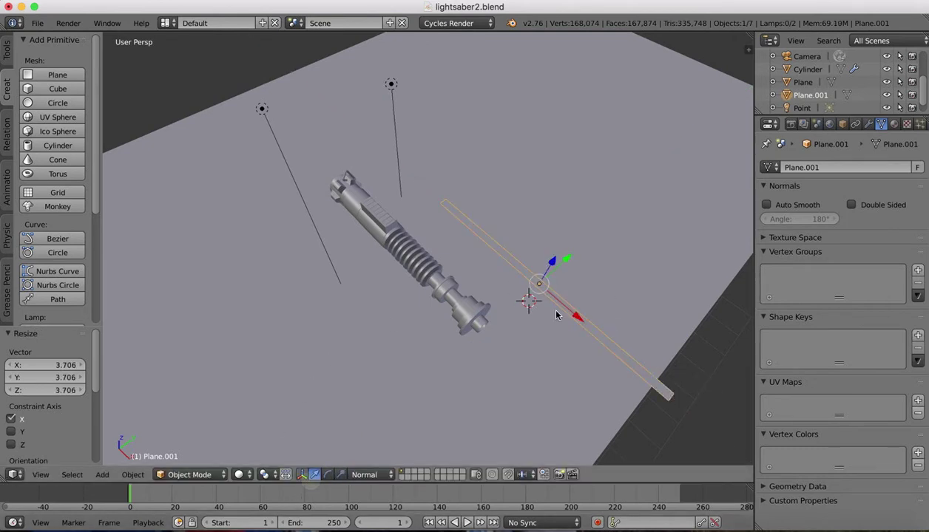
Move the strip plane by about X -4.617, Y -2.716, and Z 1.109 so it hovers alongside the lightsaber
drag(579, 320, 510, 274)
click(451, 234)
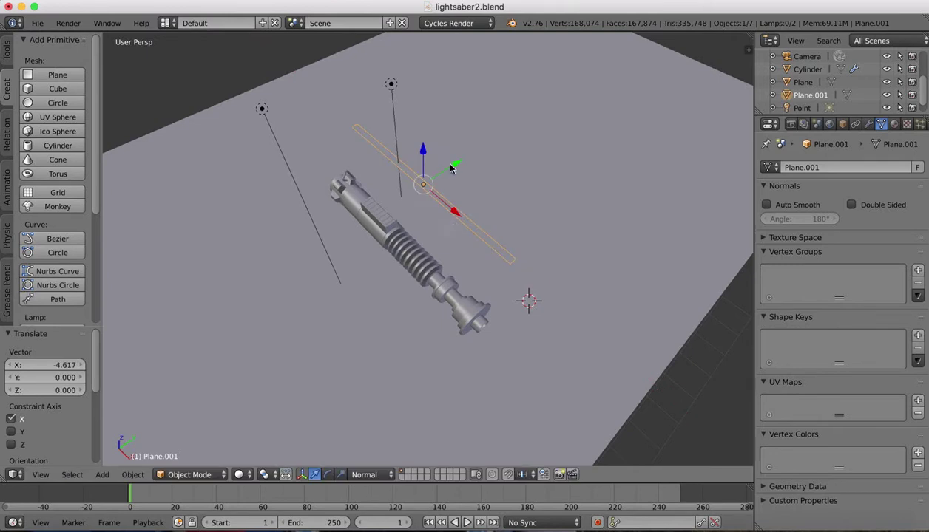
drag(445, 166, 385, 213)
middle_drag(385, 214, 371, 211)
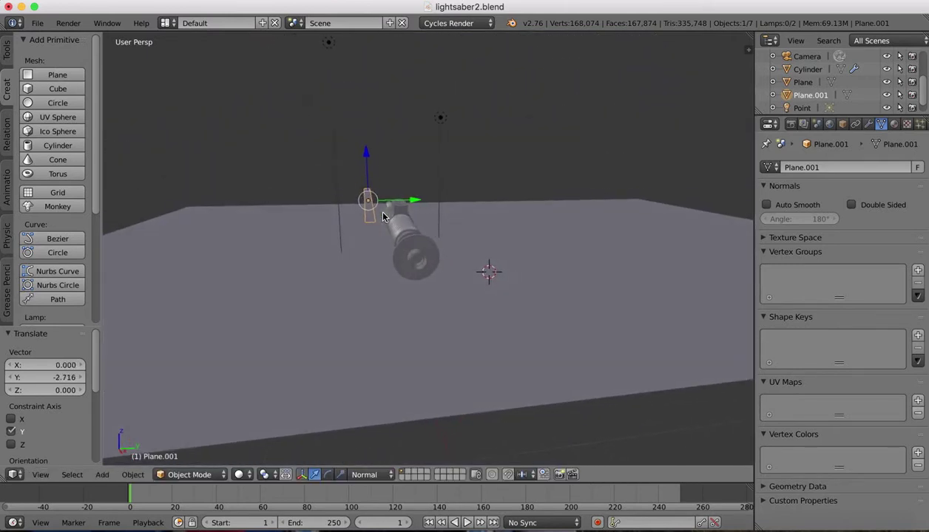
drag(361, 157, 357, 125)
Lengthen the strip plane by a factor of about 1.354 along X, then select the ground plane
middle_drag(357, 125, 332, 134)
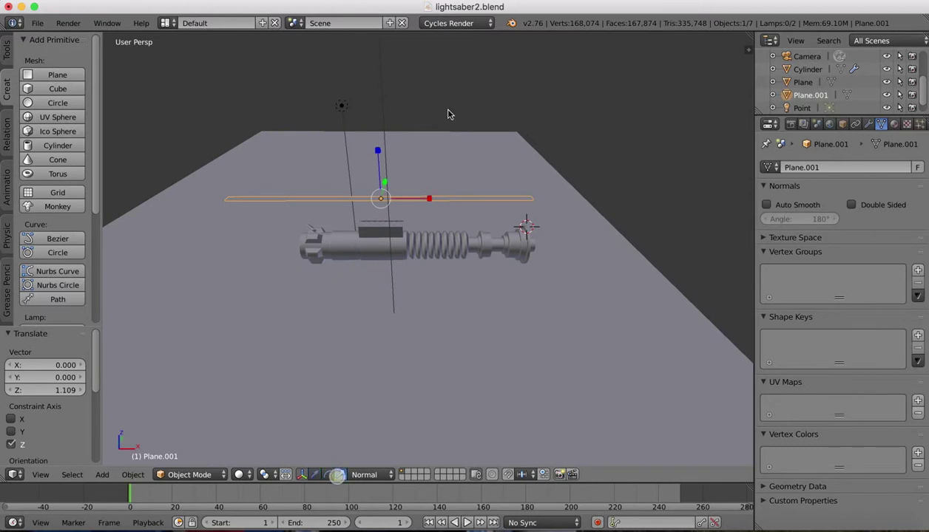
key(s)
key(x)
click(440, 198)
right_click(445, 200)
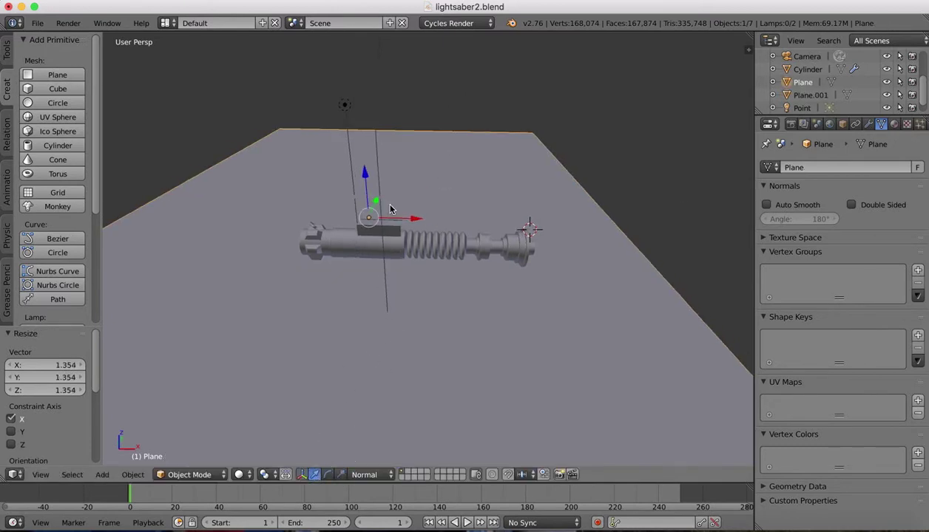
Shift the strip plane by about -0.805 along Y, farther to the side of the lightsaber
middle_drag(383, 201, 457, 214)
middle_drag(469, 170, 415, 170)
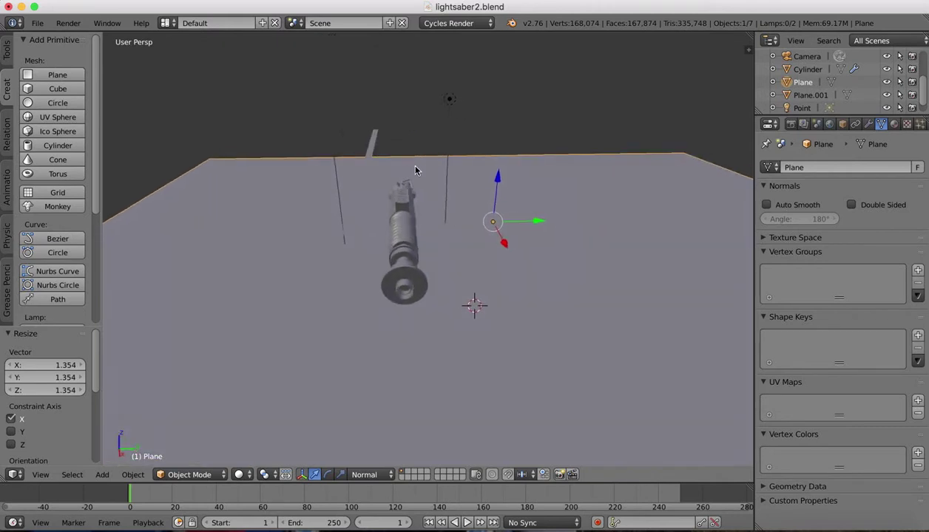
right_click(370, 147)
drag(411, 162, 386, 162)
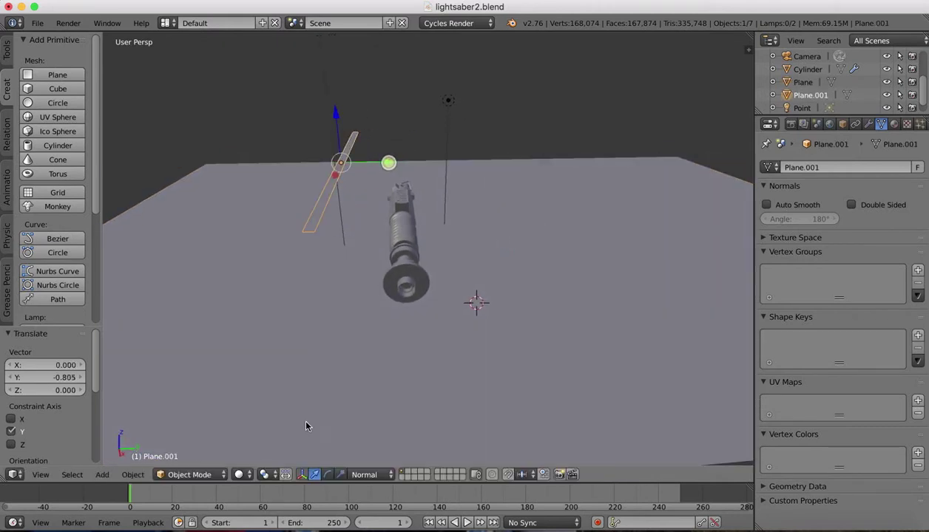
Rotate the strip plane by about 51.747° around X to angle its face toward the lightsaber
click(331, 474)
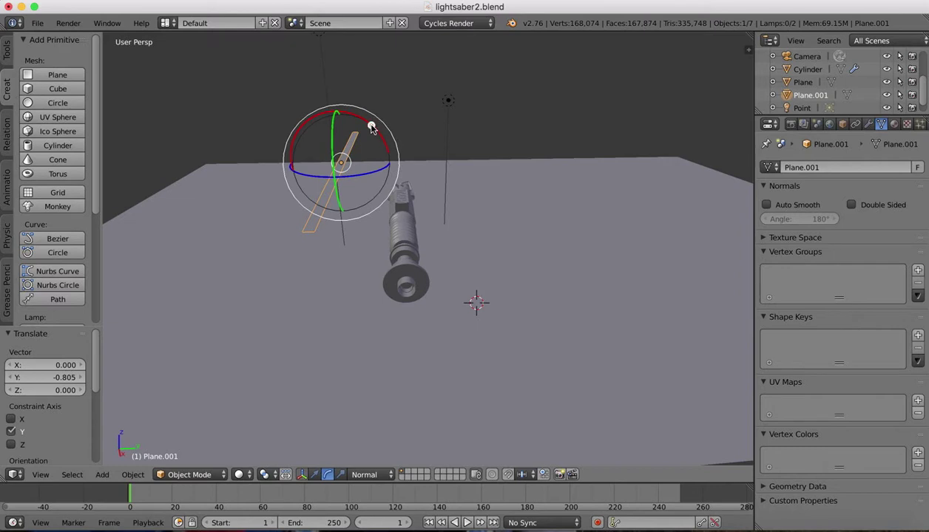
drag(371, 127, 330, 110)
scroll(420, 149, left, 10)
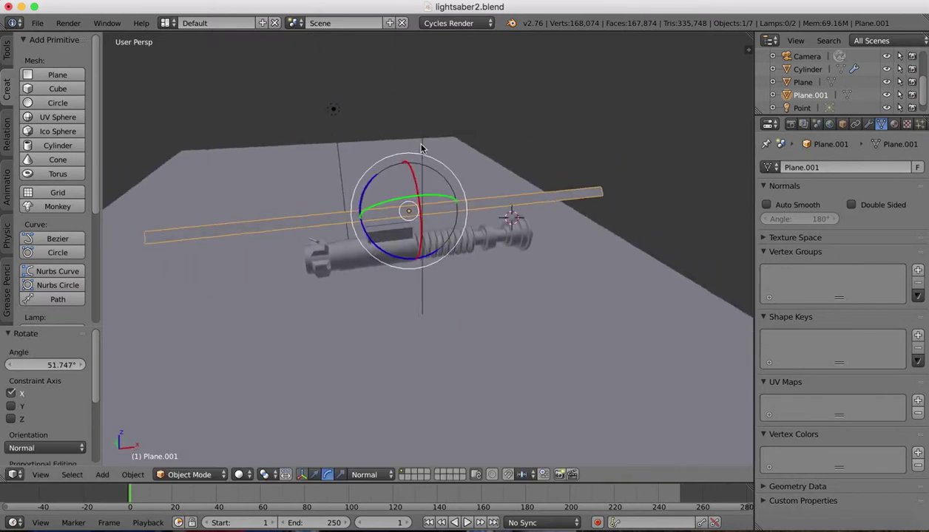
scroll(420, 149, left, 5)
Give the strip plane a new material named "Bar Light"
click(895, 124)
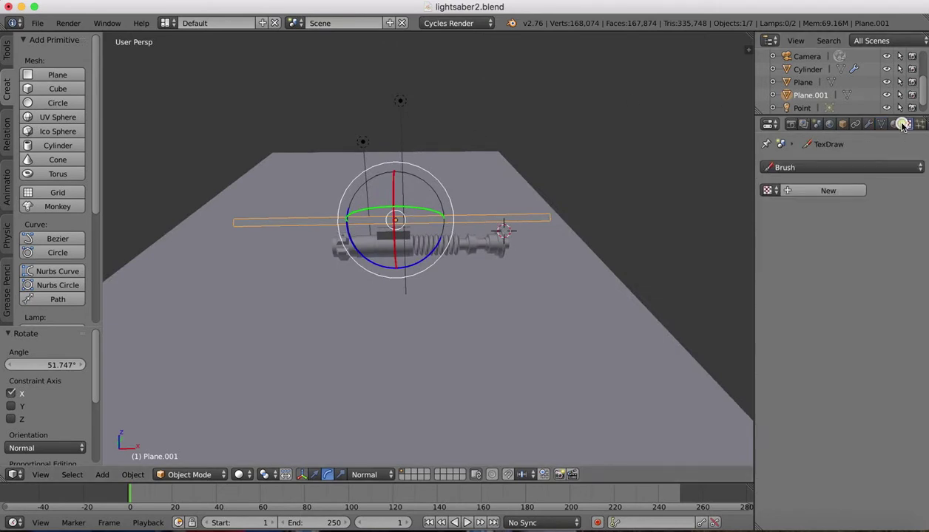
click(918, 167)
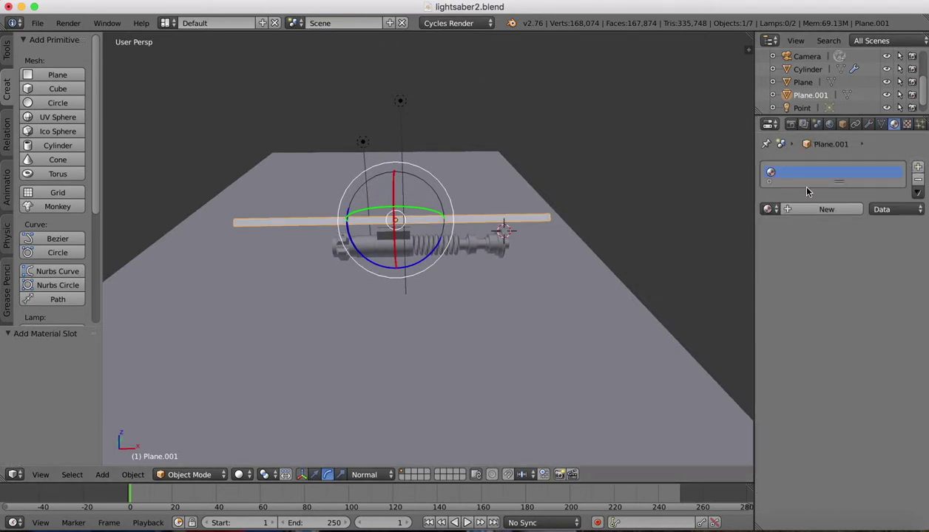
click(800, 213)
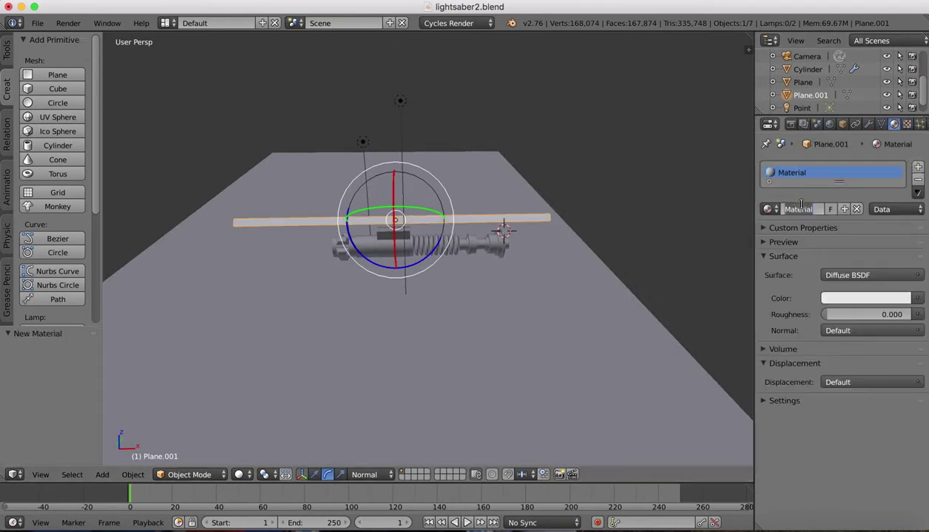
text(Bar Light)
key(Return)
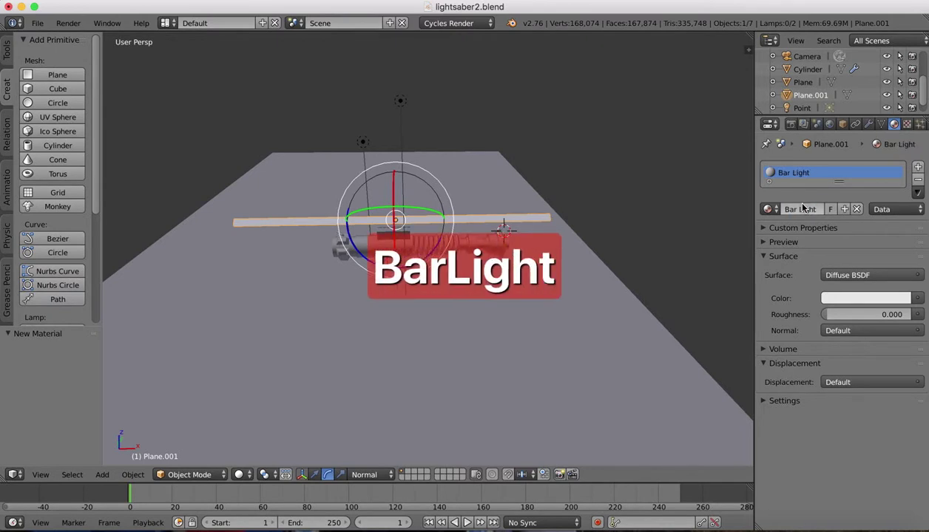
Change the Bar Light surface shader to Emission and adjust its near-white color
click(858, 275)
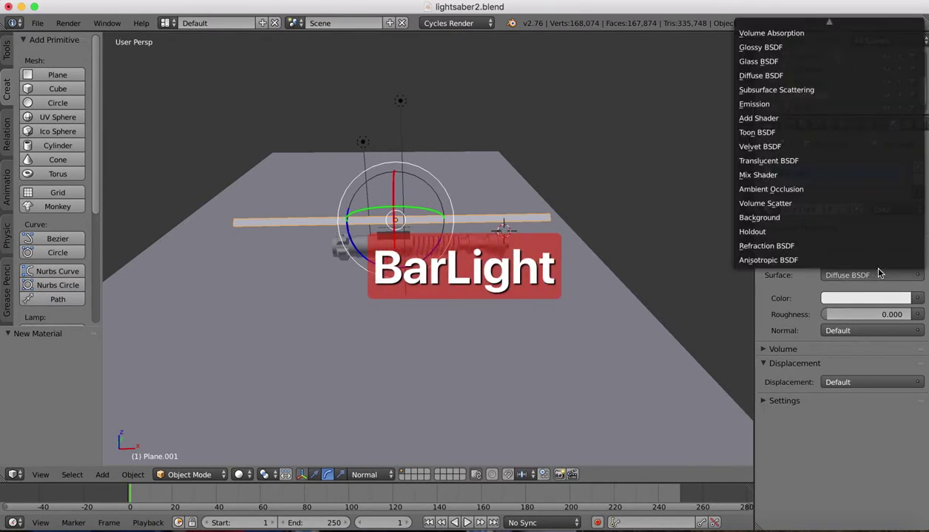
click(760, 104)
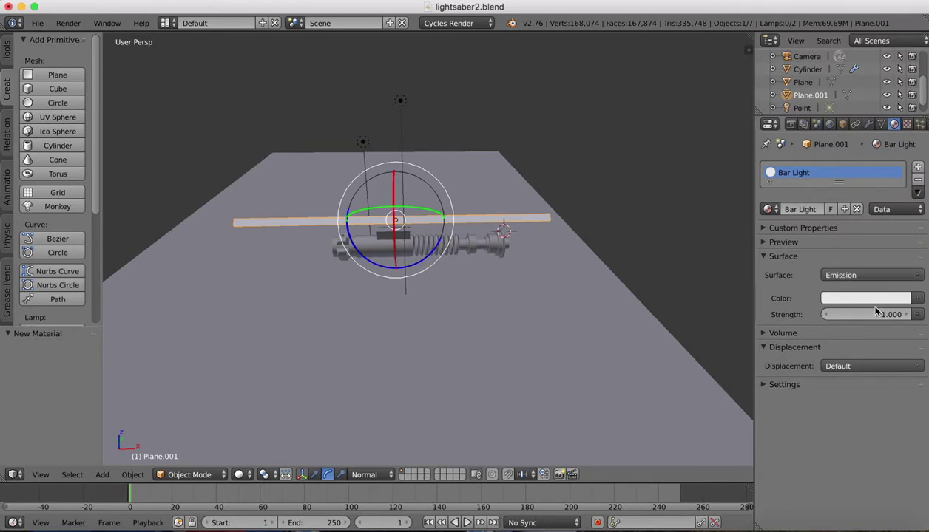
click(879, 299)
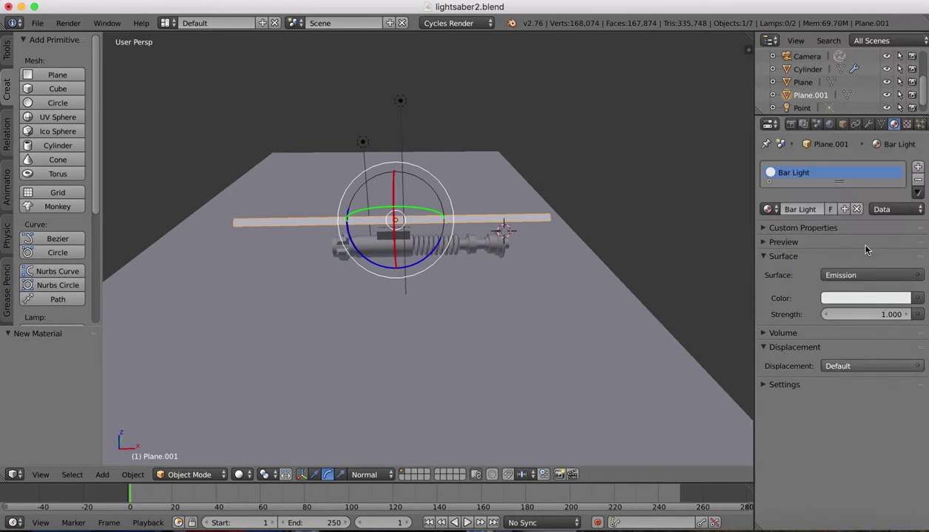
Preview the scene in Rendered shading through the camera, with the camera frame enlarged in the viewport
middle_drag(483, 353, 235, 512)
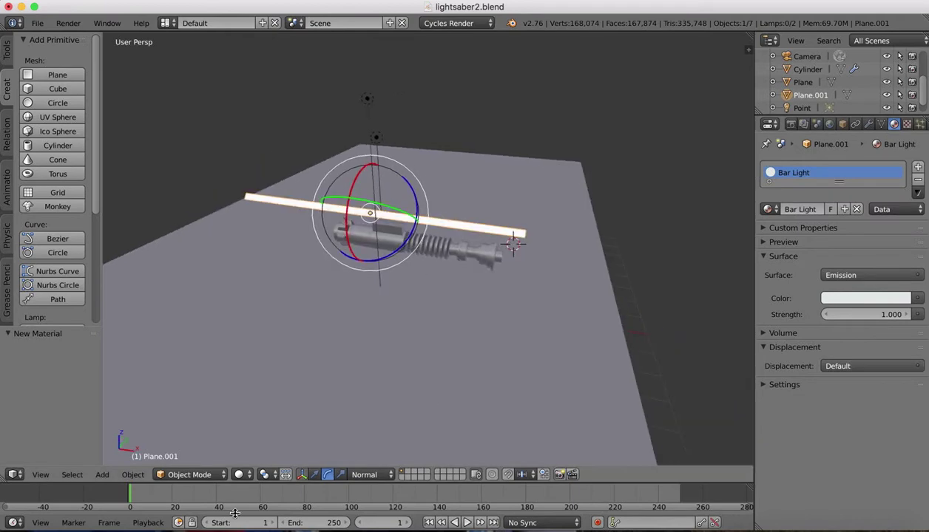
click(239, 475)
click(265, 387)
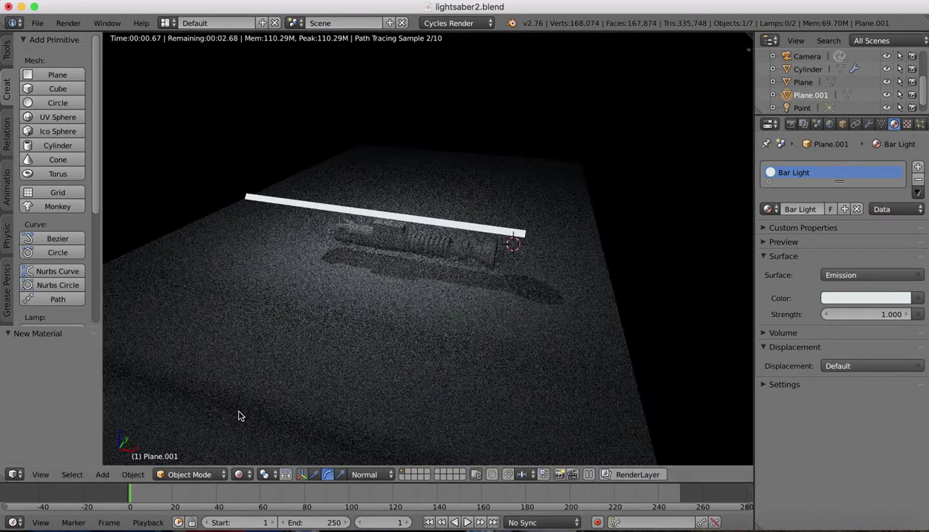
click(43, 475)
mouse_move(71, 475)
mouse_move(41, 475)
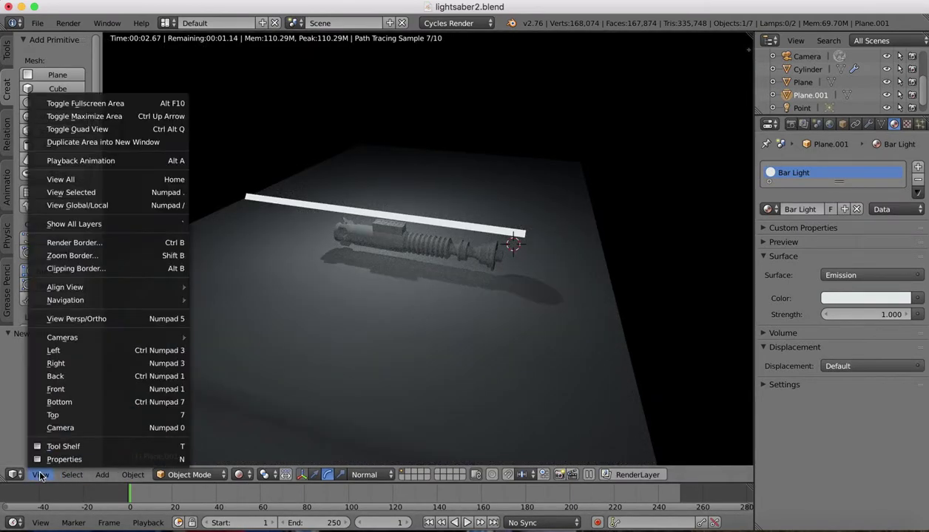
click(46, 425)
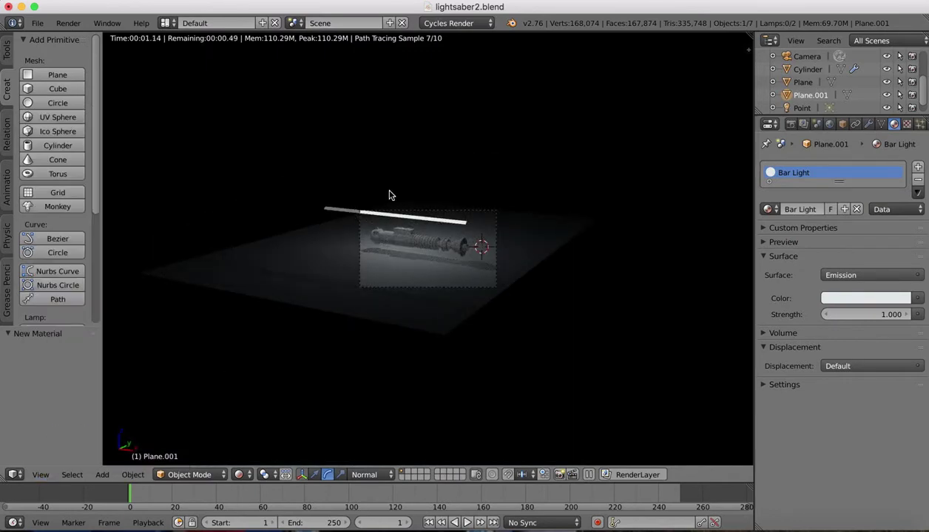
scroll(389, 194, up, 4)
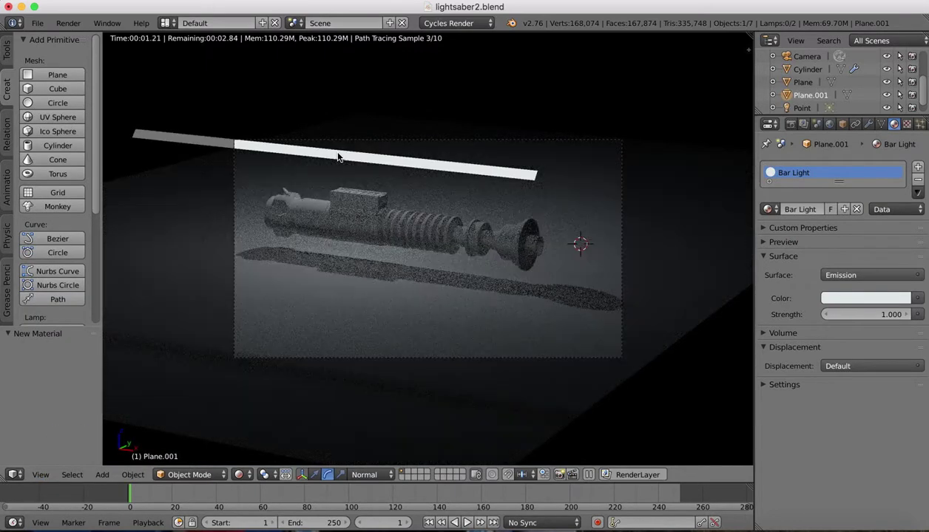
Move the strip plane by about X -0.113, Y 0.200, Z 0.946 so it sits above the camera frame
key(r)
key(r)
click(338, 157)
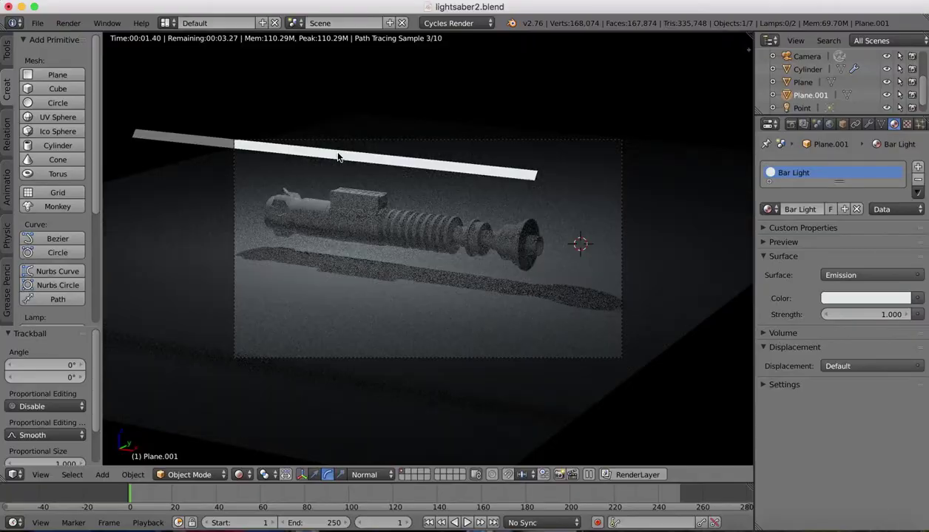
key(g)
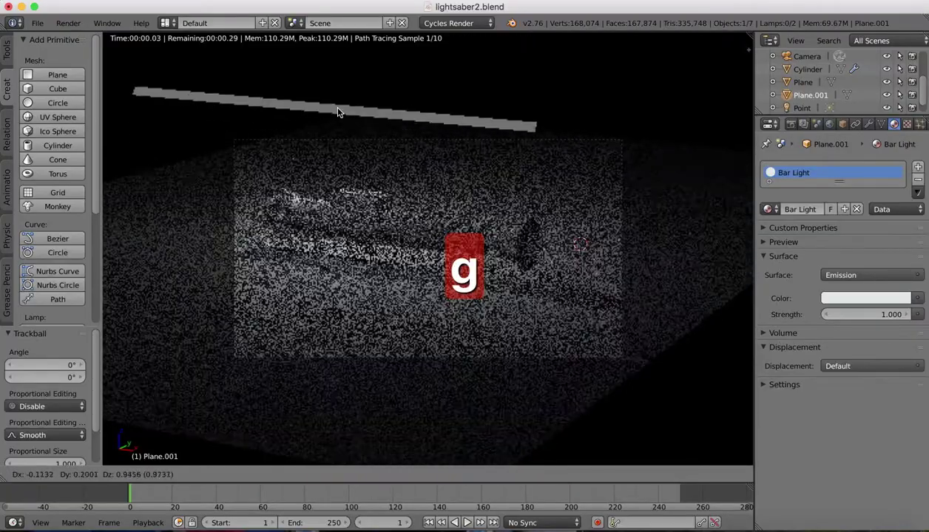
click(338, 111)
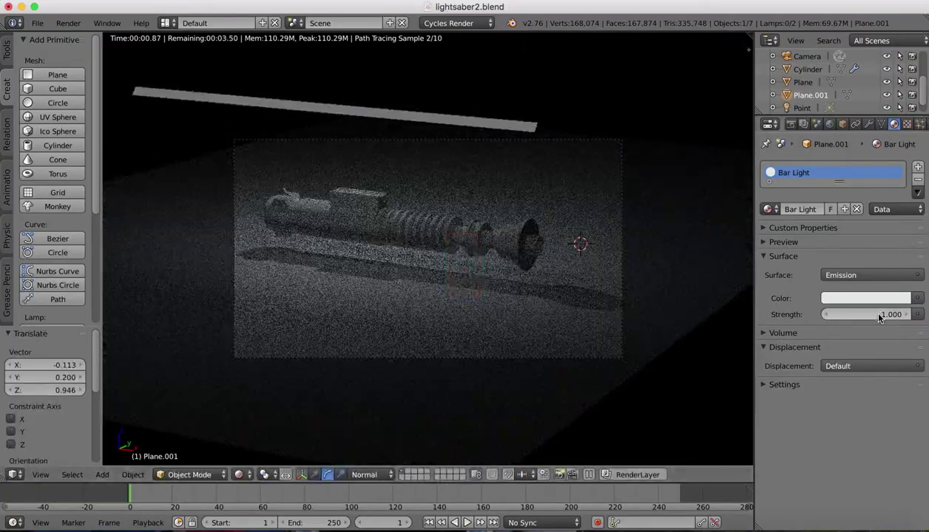
Set the Bar Light emission strength to 9.4 and collapse the material's additional settings
mouse_move(878, 317)
mouse_down()
mouse_move(900, 316)
mouse_move(879, 317)
mouse_up()
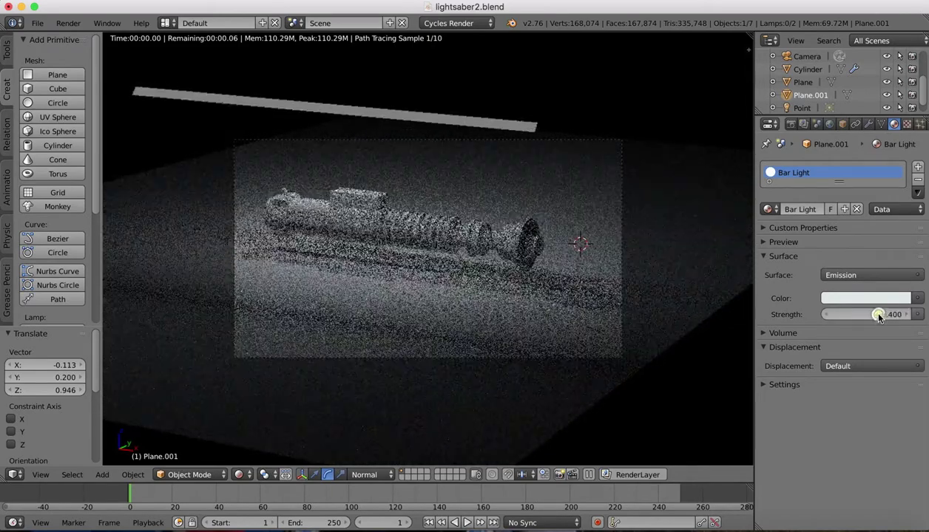
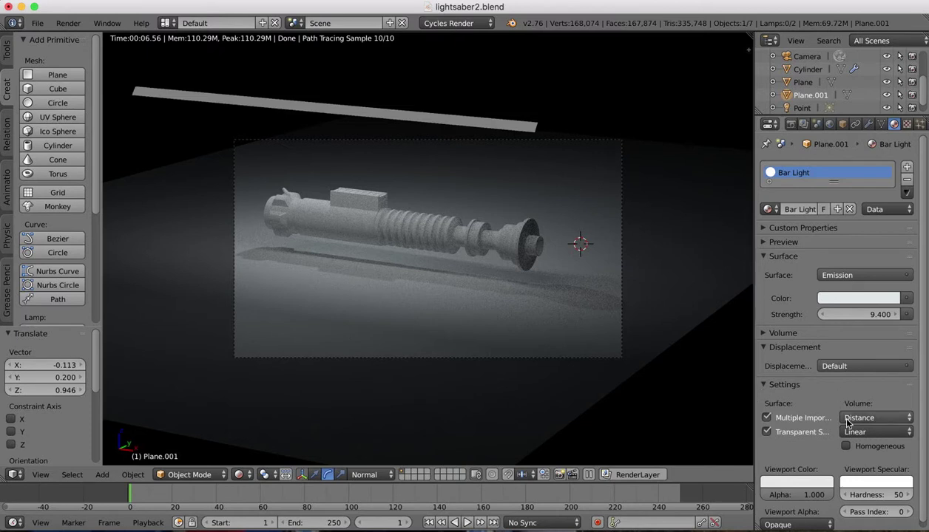
scroll(846, 422, down, 1)
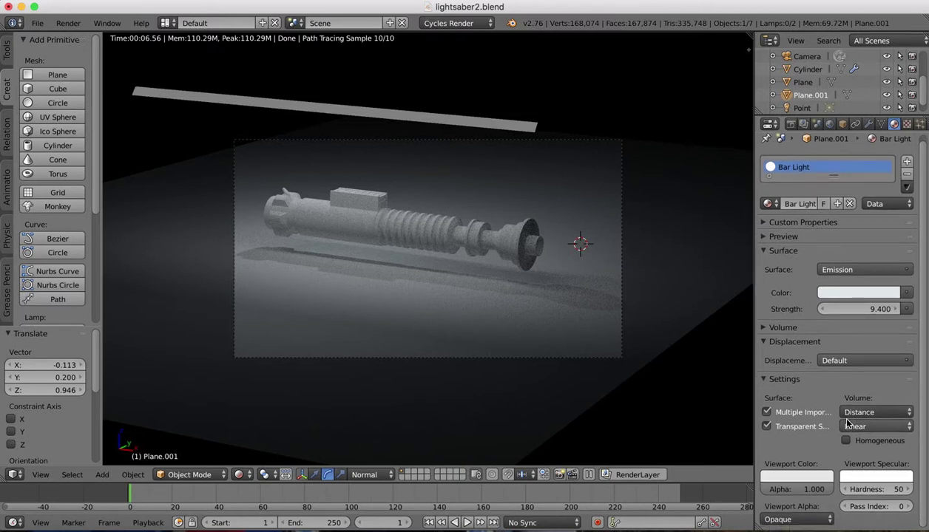
scroll(847, 422, up, 1)
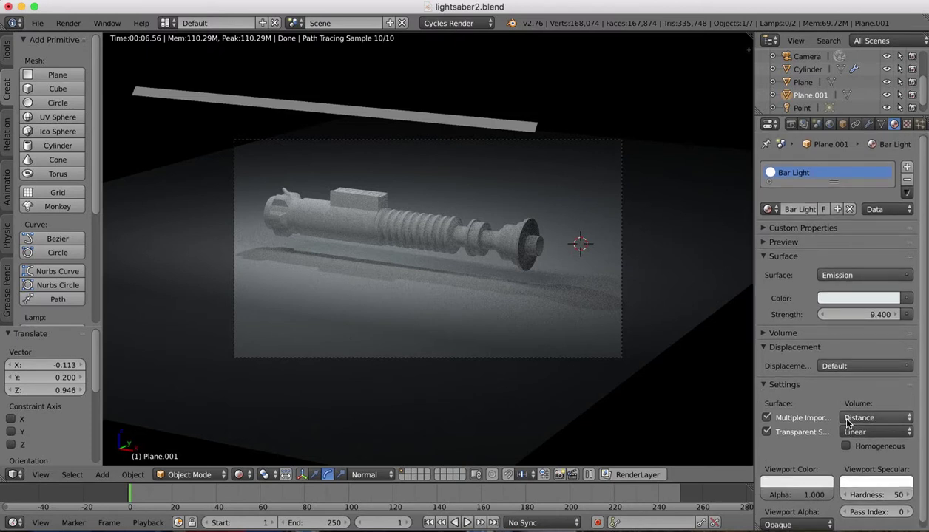
click(764, 388)
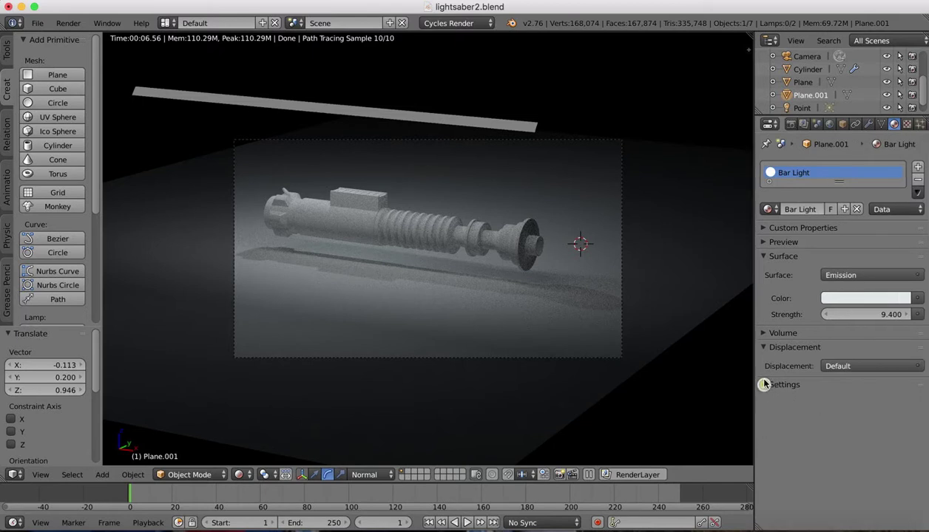
click(762, 227)
click(762, 227)
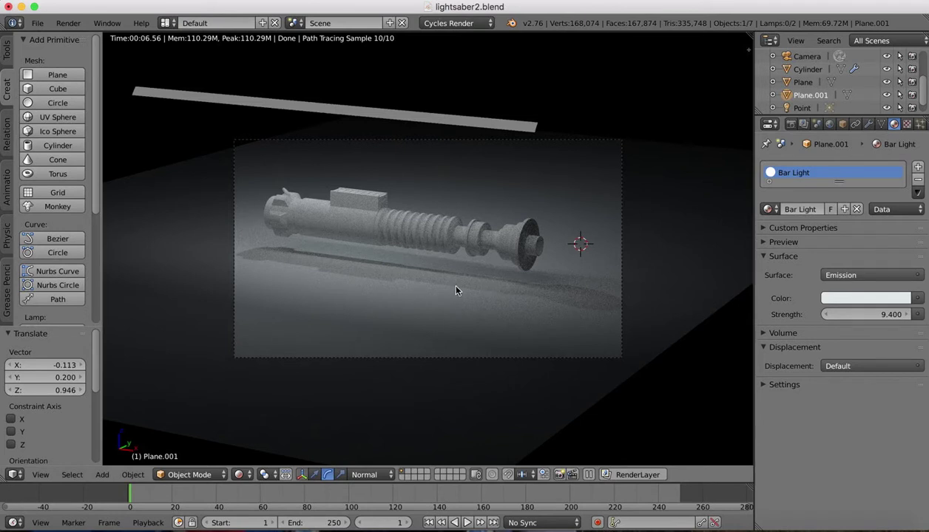
Try the render with Cast Shadow disabled on the first point lamp, and switch the option back on
click(797, 108)
scroll(835, 97, down, 1)
click(852, 251)
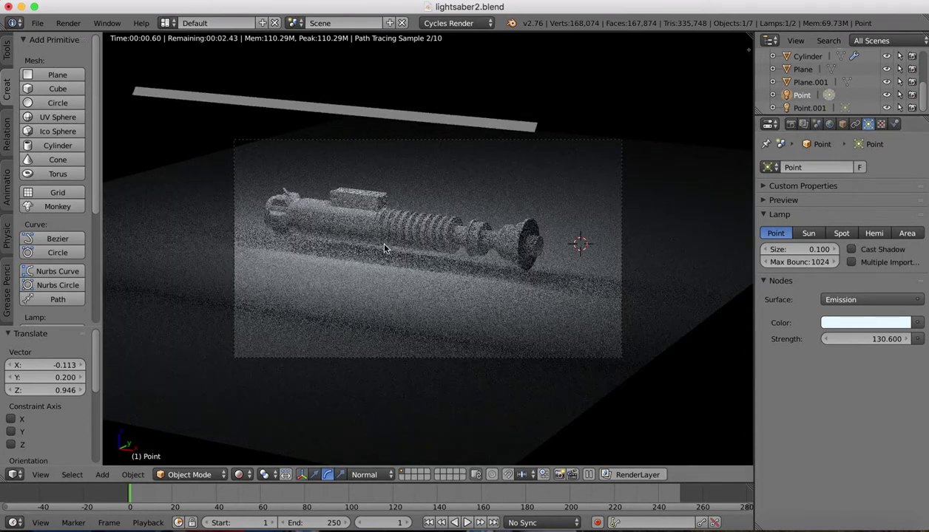
click(851, 250)
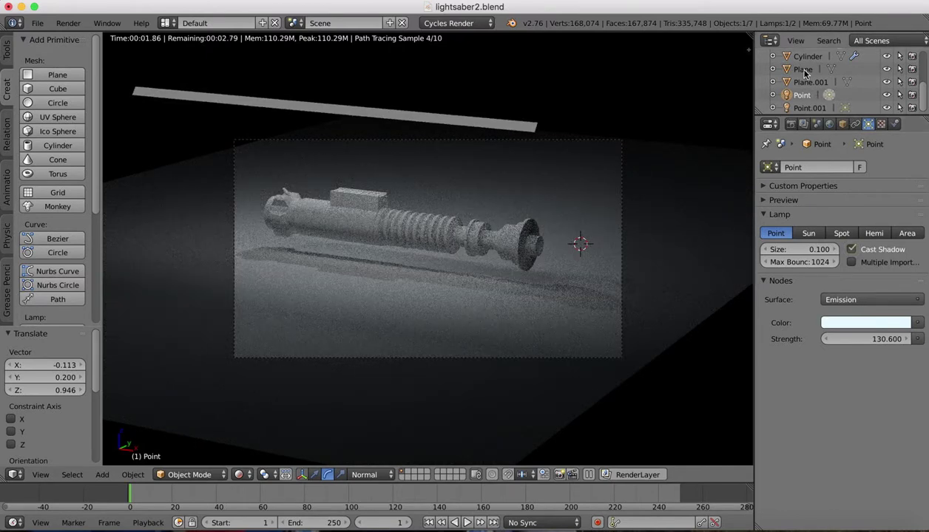
click(790, 69)
click(789, 81)
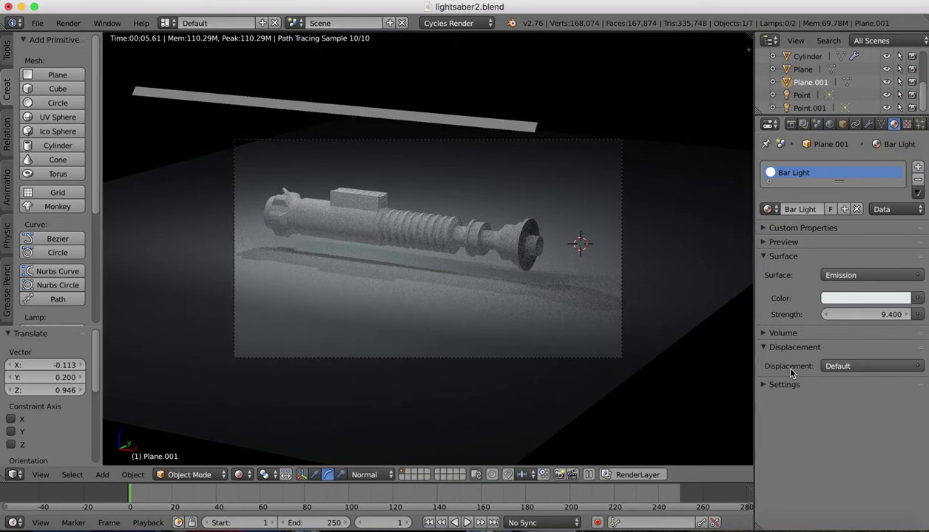
click(865, 368)
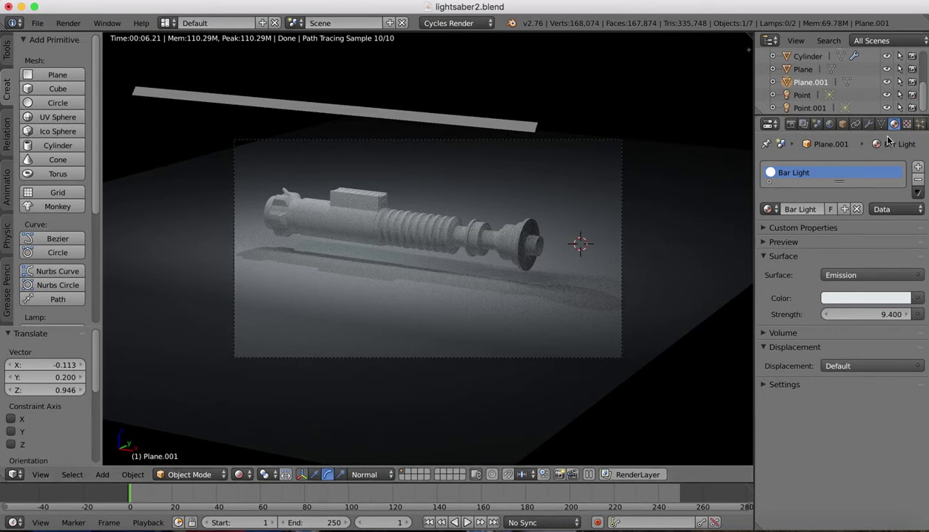
Turn off Cast Shadow on the first point lamp, matching the second lamp's setting
click(807, 103)
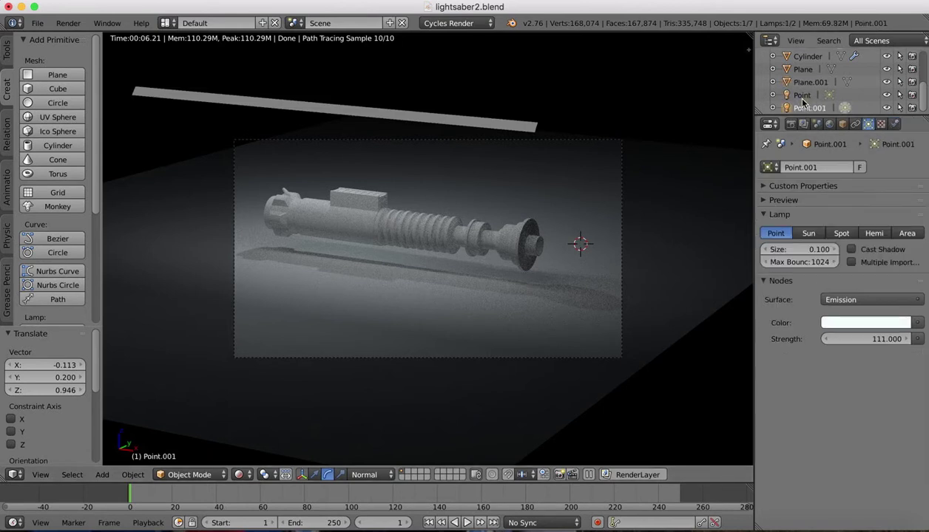
click(801, 96)
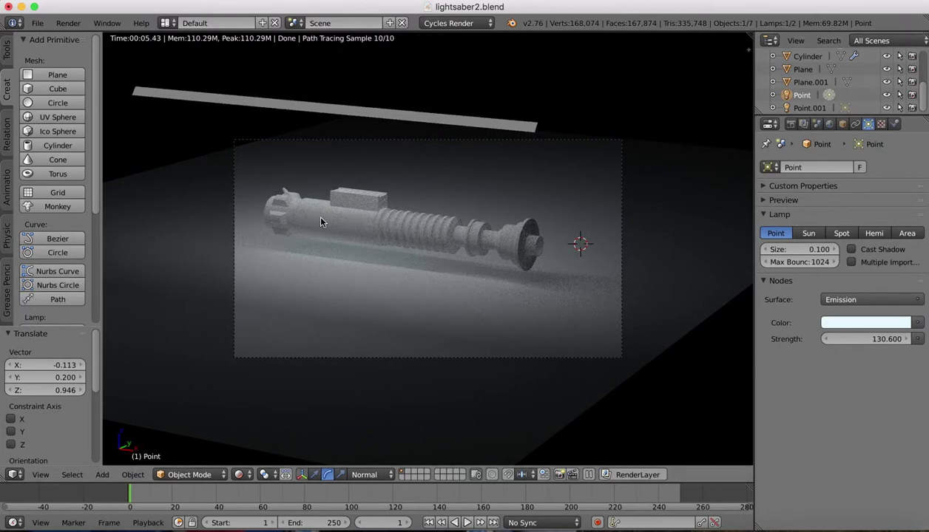
key(r)
key(z)
key(Return)
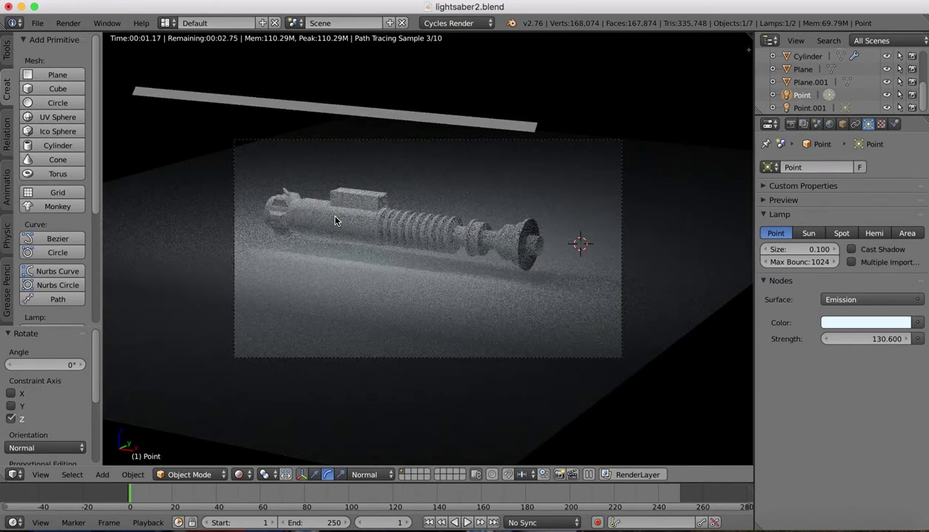
Give the Cylinder lightsaber object a new material slot with a new material named Base Metal
click(808, 56)
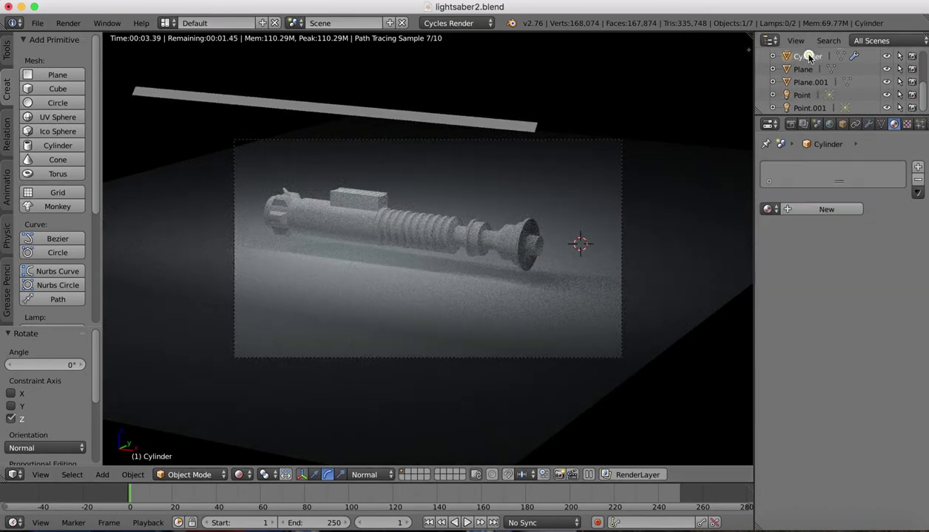
click(918, 169)
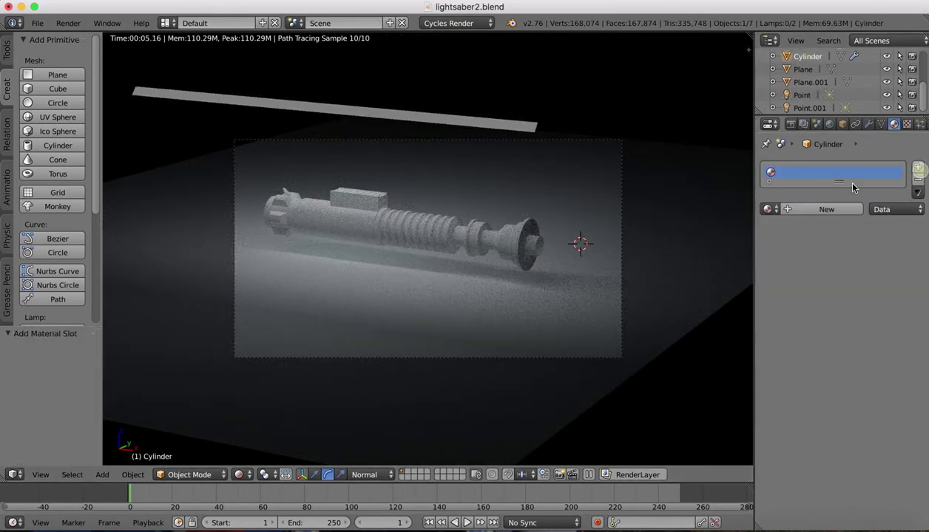
click(804, 209)
text(Base)
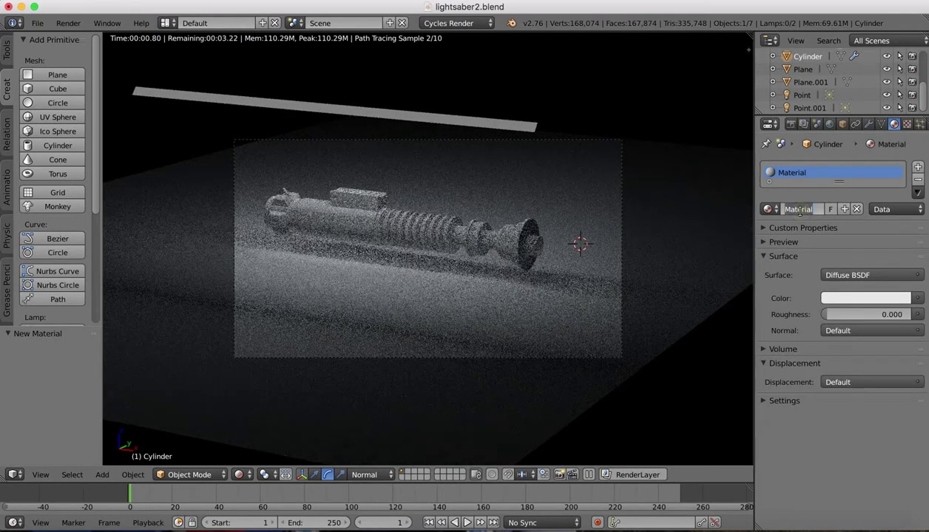
text( Metal)
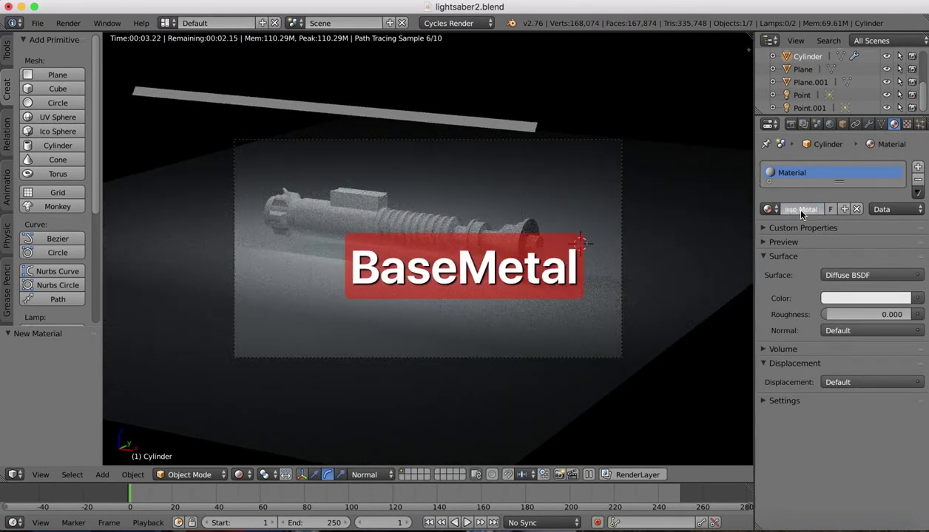
key(Return)
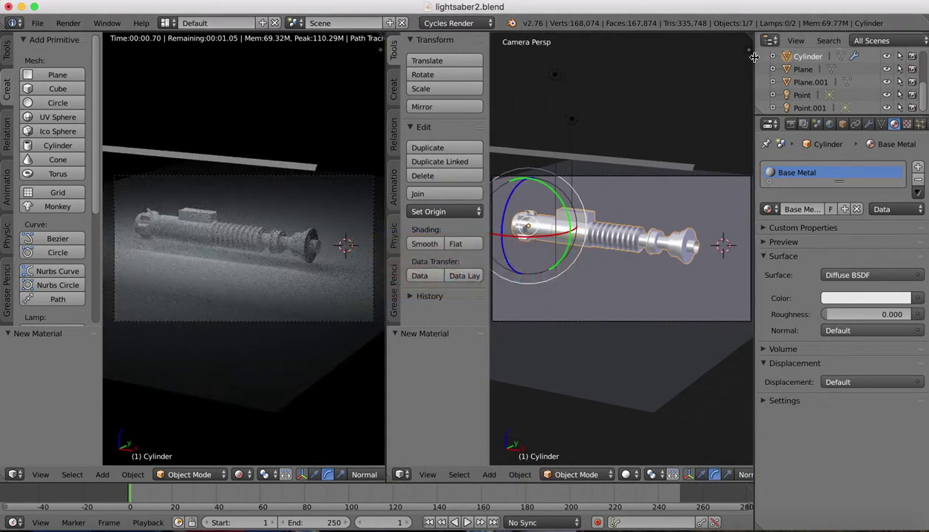
Widen the second 3D viewport and turn it into a Node Editor for the Base Metal material
drag(755, 60, 848, 60)
click(402, 475)
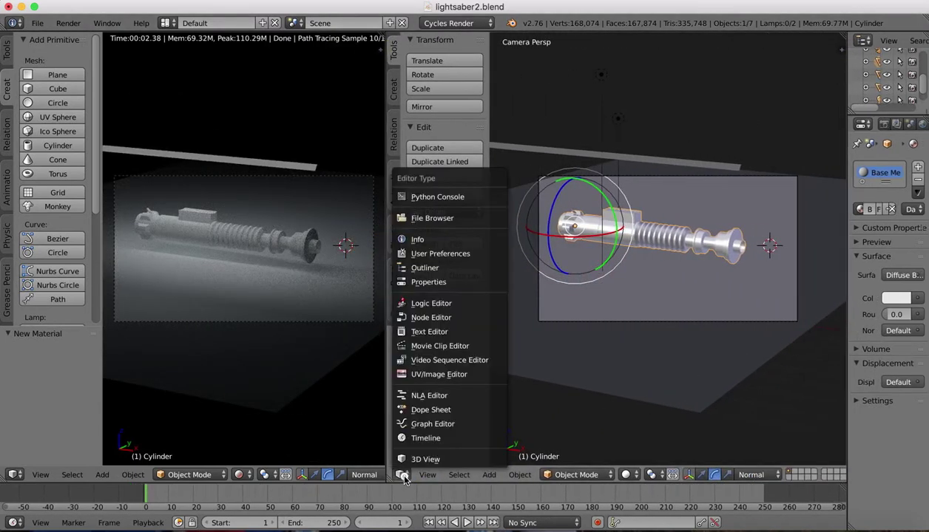
click(429, 317)
scroll(480, 187, up, 1)
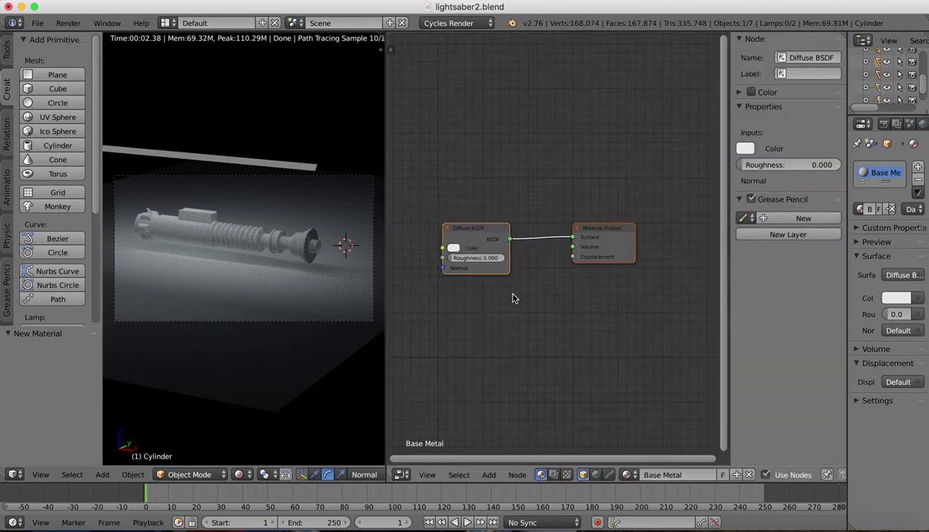
Hide the node properties sidebar and move the Diffuse BSDF node up and away from the Material Output
scroll(513, 297, up, 2)
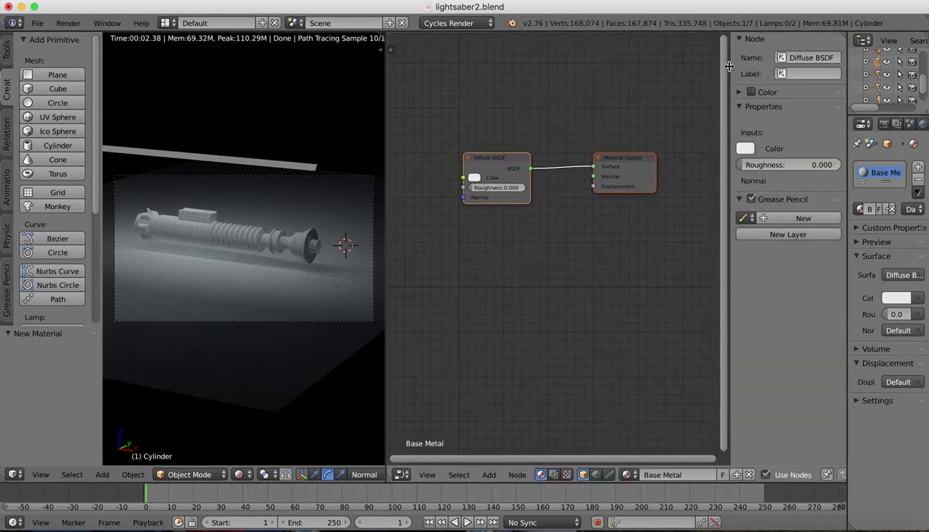
drag(729, 67, 835, 70)
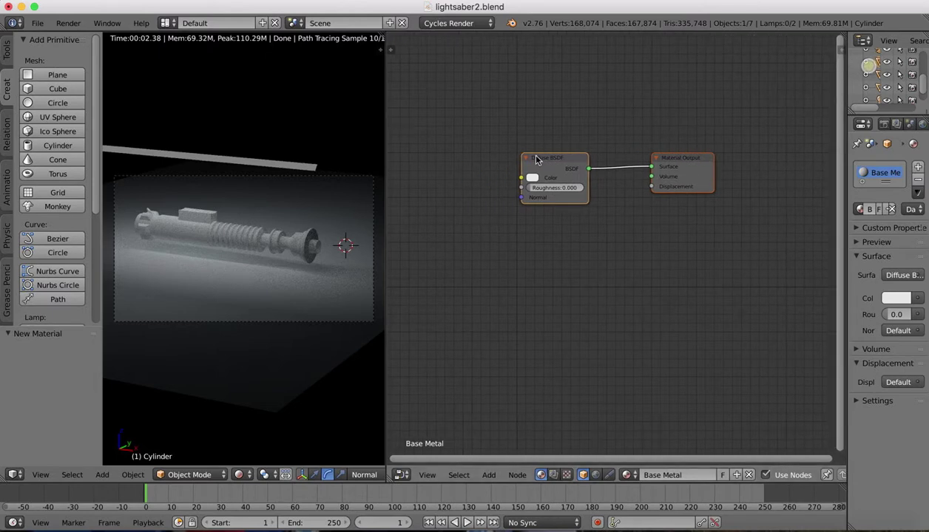
drag(562, 164, 522, 106)
Try a near-black and a pure white color on the Diffuse BSDF node
click(491, 121)
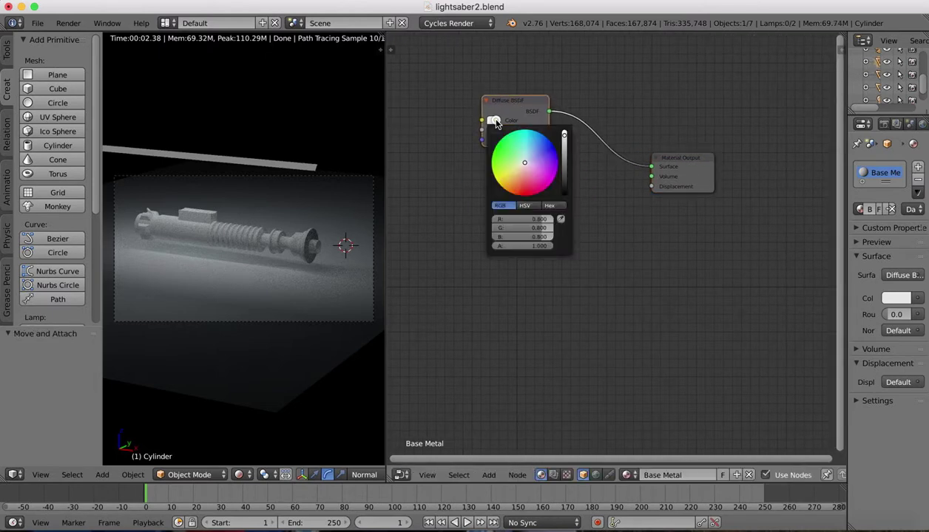
drag(565, 134, 565, 194)
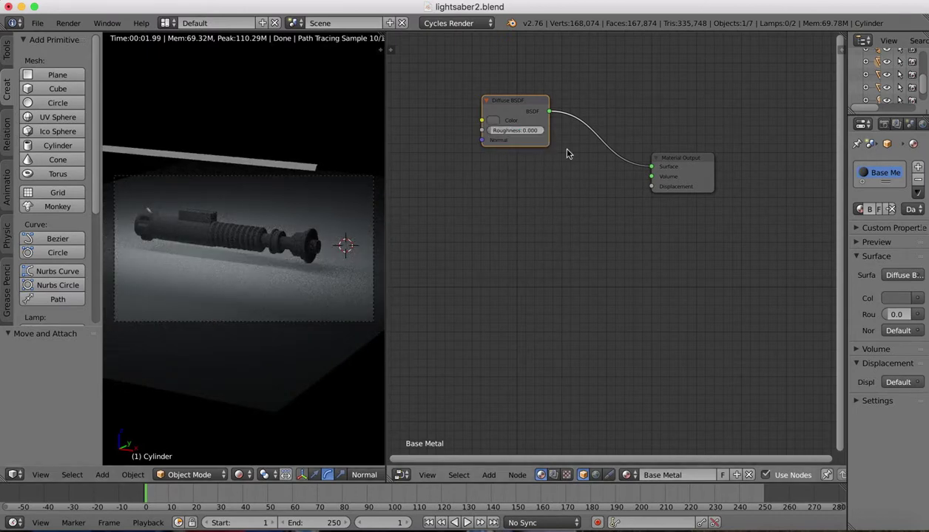
click(491, 121)
click(564, 172)
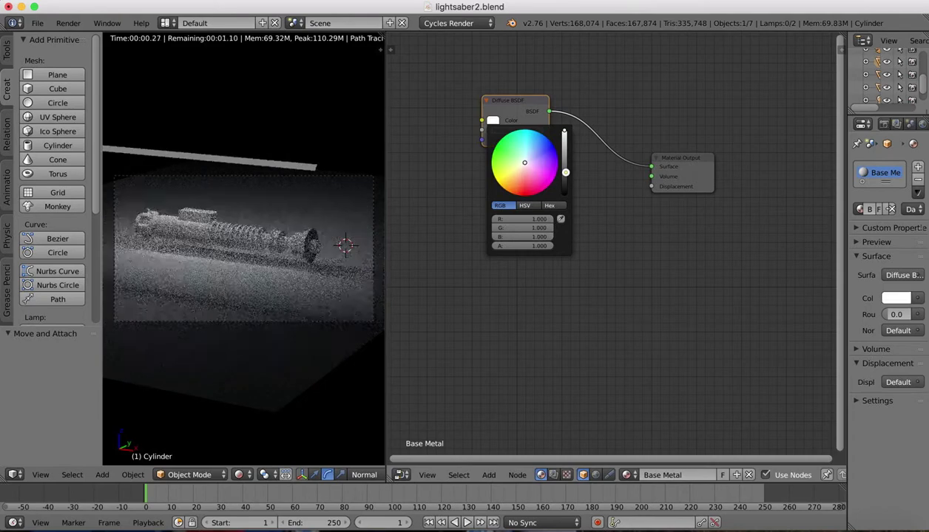
scroll(554, 136, down, 3)
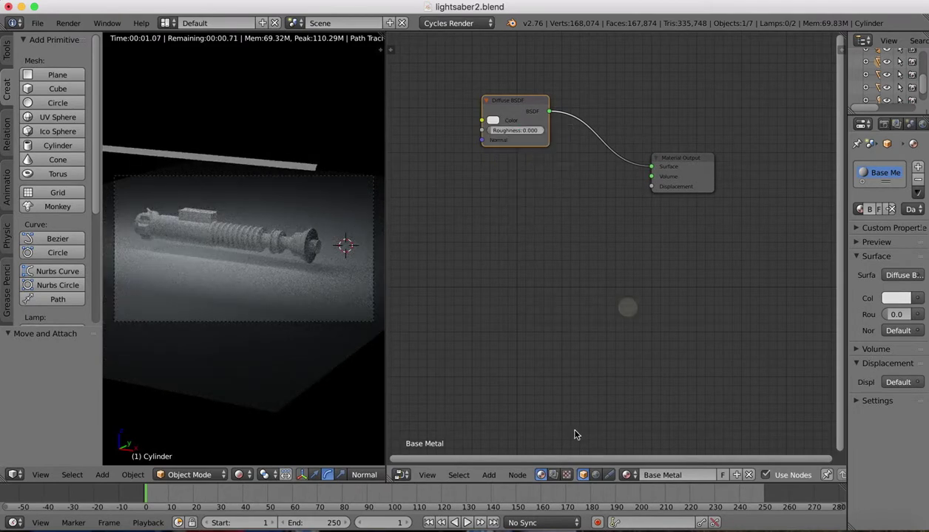
Add a Glossy BSDF node below the Diffuse BSDF node
click(488, 477)
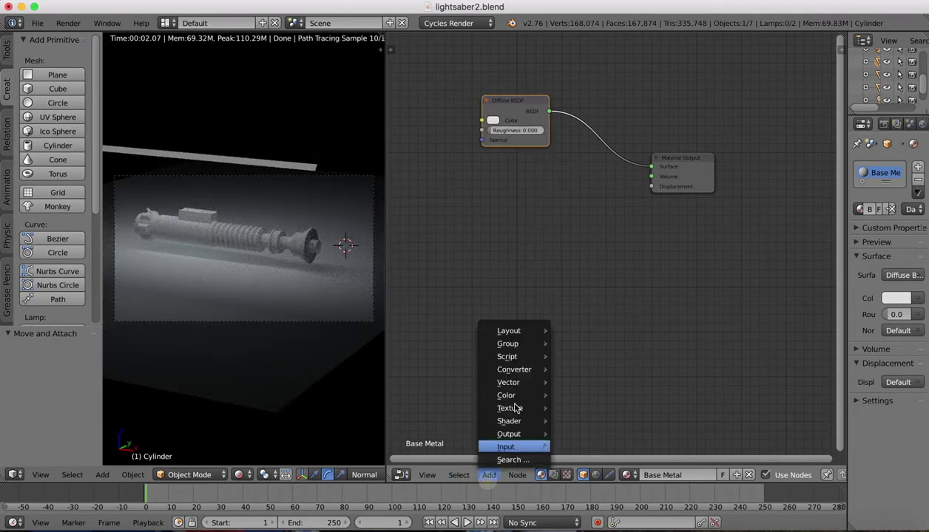
click(499, 457)
text(glo)
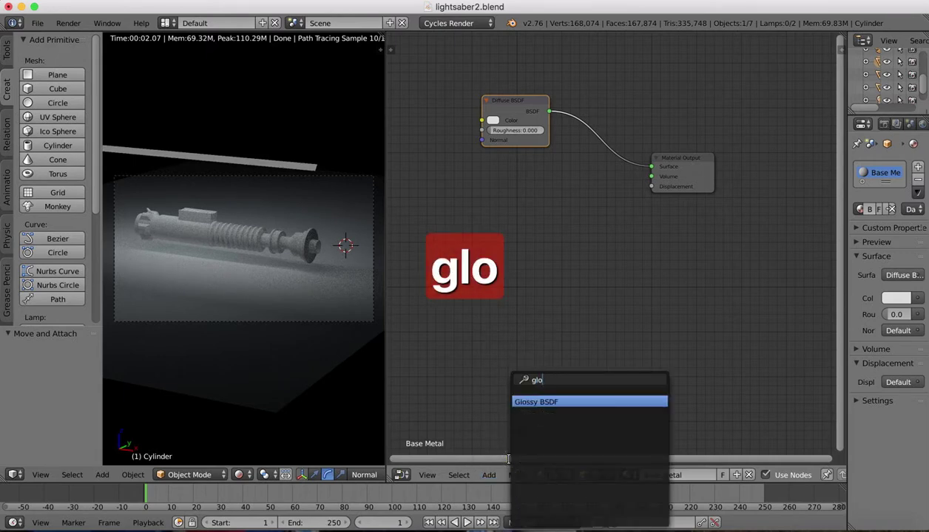
key(Return)
click(474, 120)
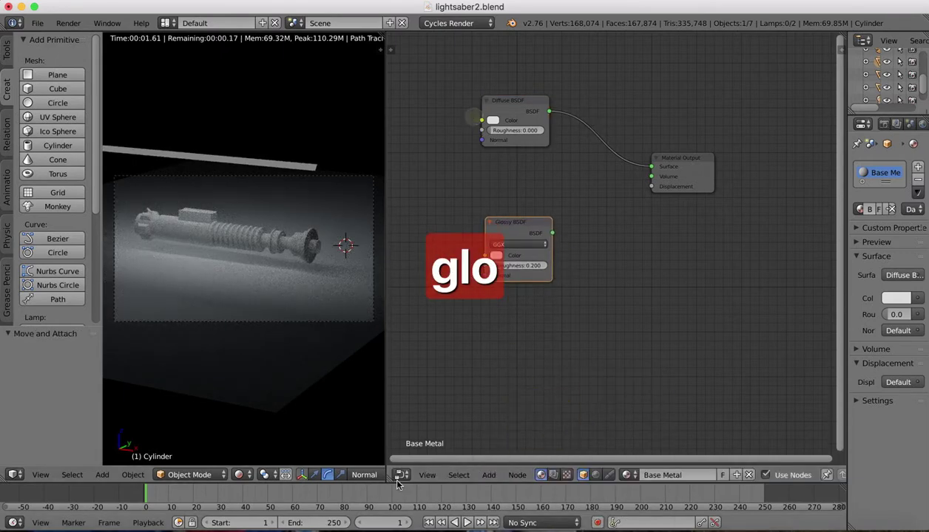
Insert a Mix Shader between the Diffuse BSDF and Material Output, and connect the Glossy BSDF to its second shader input
click(488, 475)
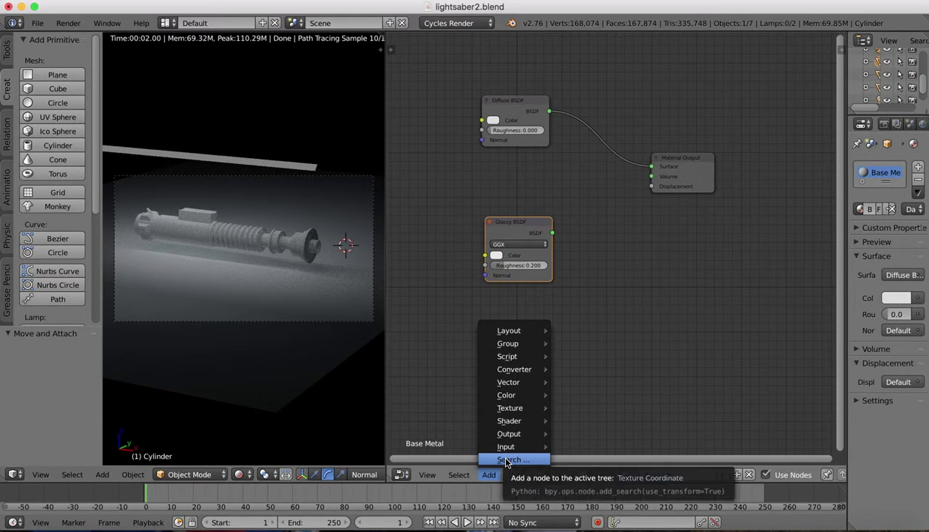
click(505, 461)
text(mix)
key(Return)
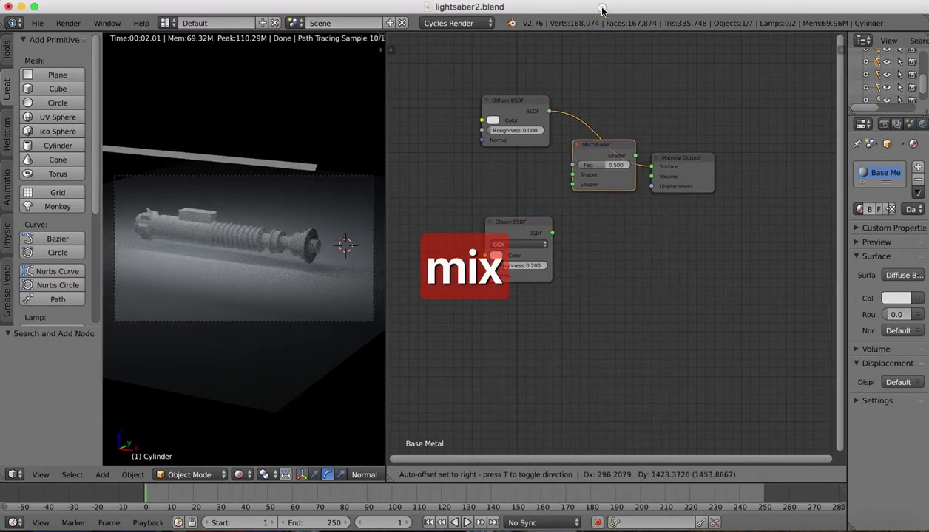
click(605, 59)
drag(598, 189, 649, 169)
drag(551, 233, 611, 195)
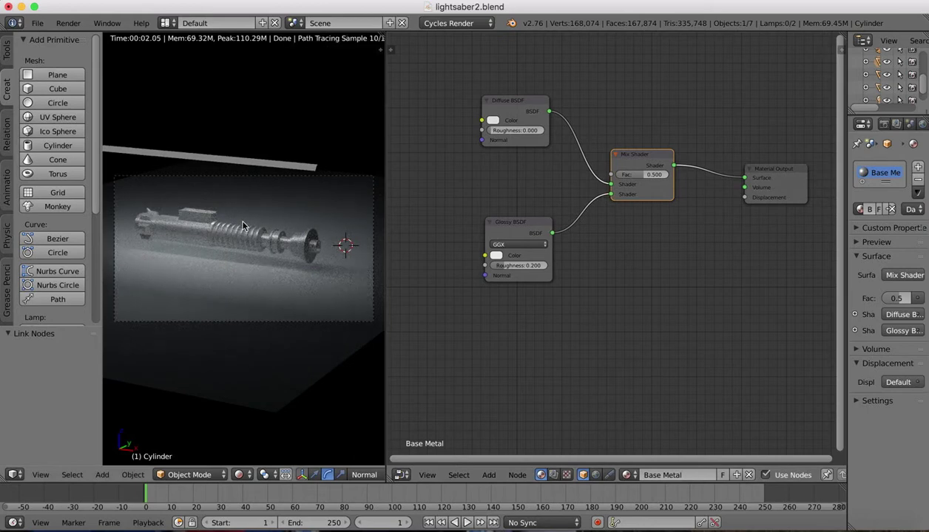
Compare Glossy BSDF roughness values such as 0.079, 0.471 and 0.150 in the render, and settle on 0.017
drag(504, 268, 503, 265)
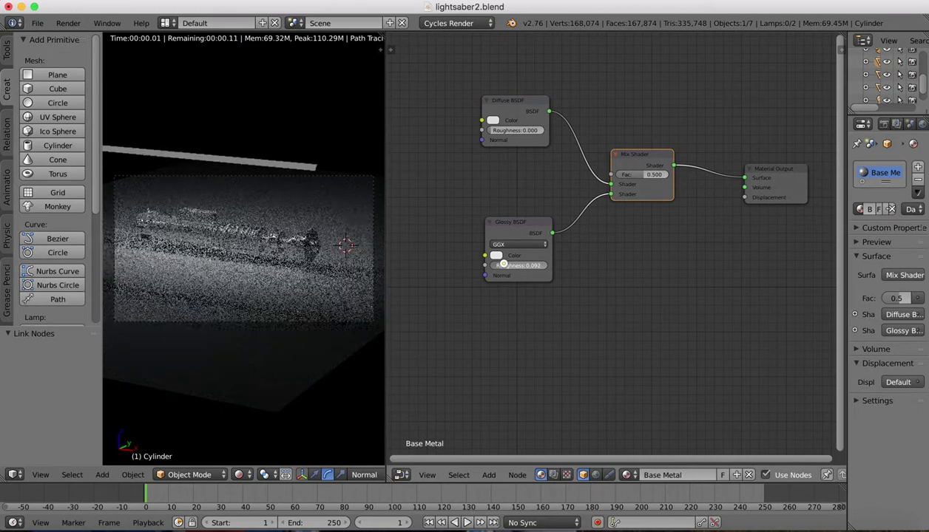
drag(503, 264, 499, 265)
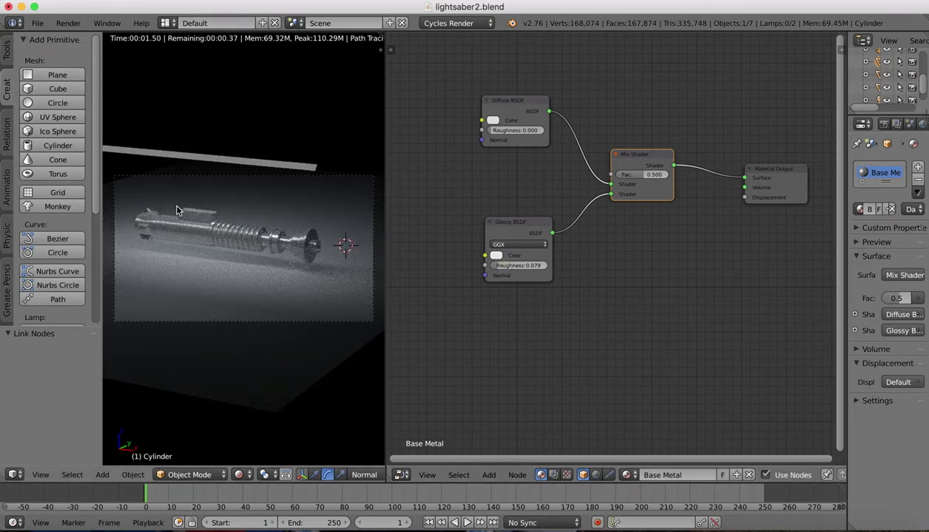
scroll(270, 222, up, 5)
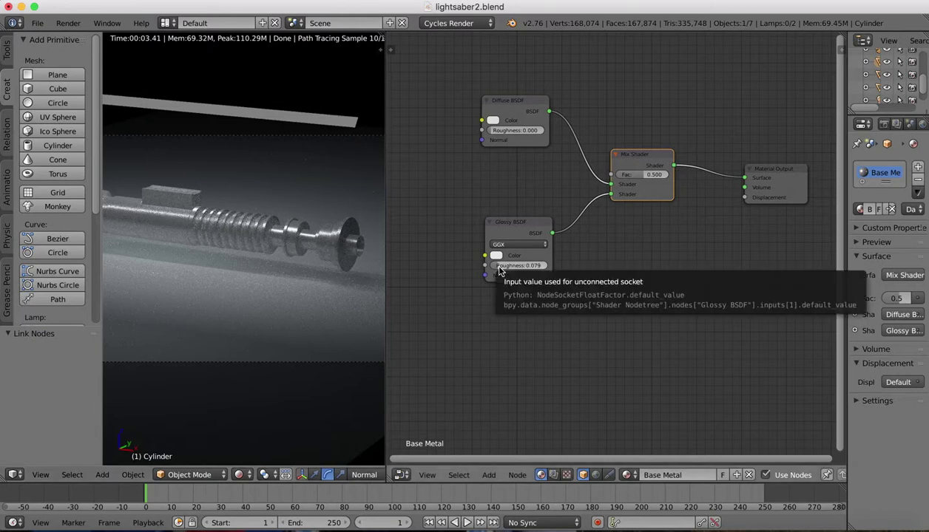
drag(500, 268, 551, 269)
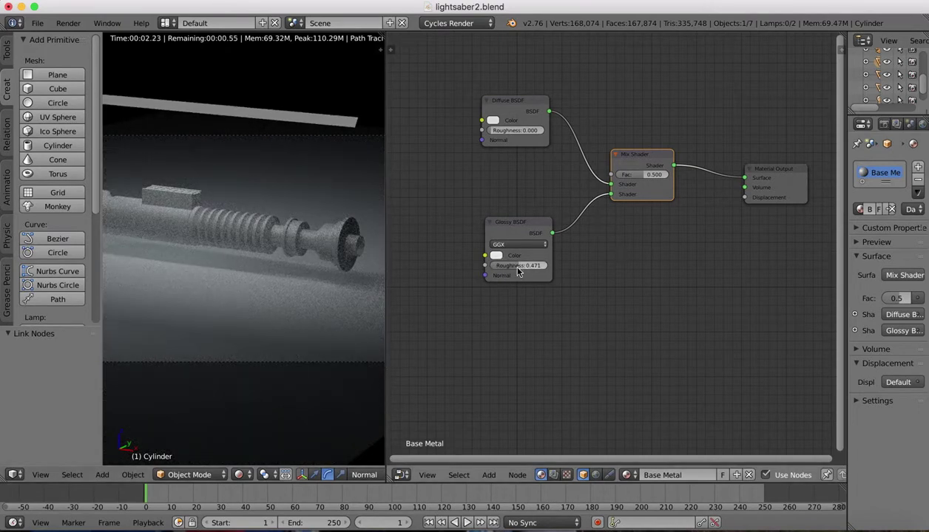
mouse_move(518, 272)
mouse_down()
mouse_move(485, 269)
mouse_move(517, 268)
mouse_up()
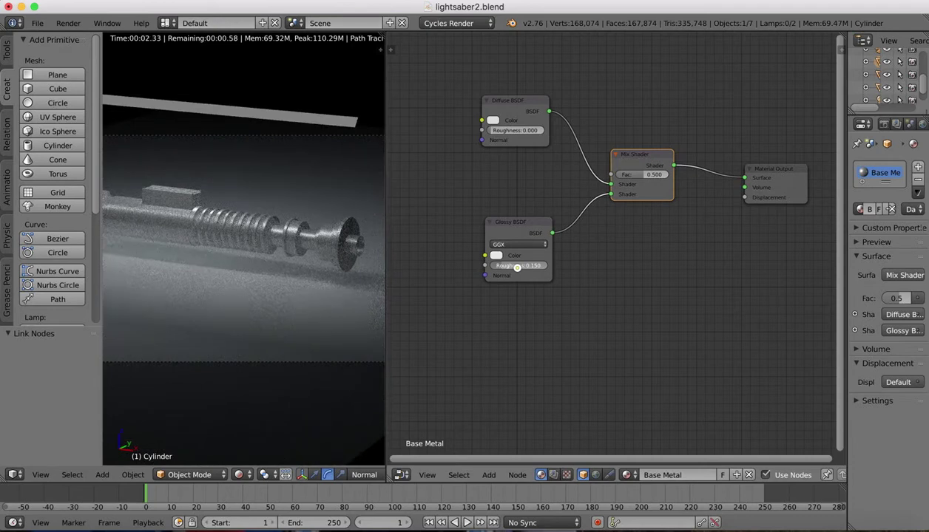
drag(517, 268, 519, 272)
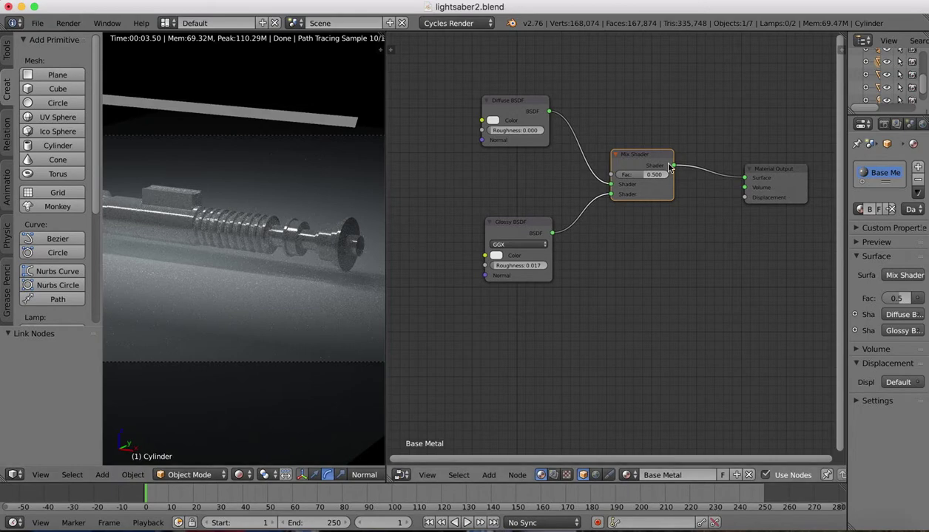
Try the Mix Shader factor at 0 and at 1 to compare pure diffuse with pure glossy
drag(644, 176, 644, 174)
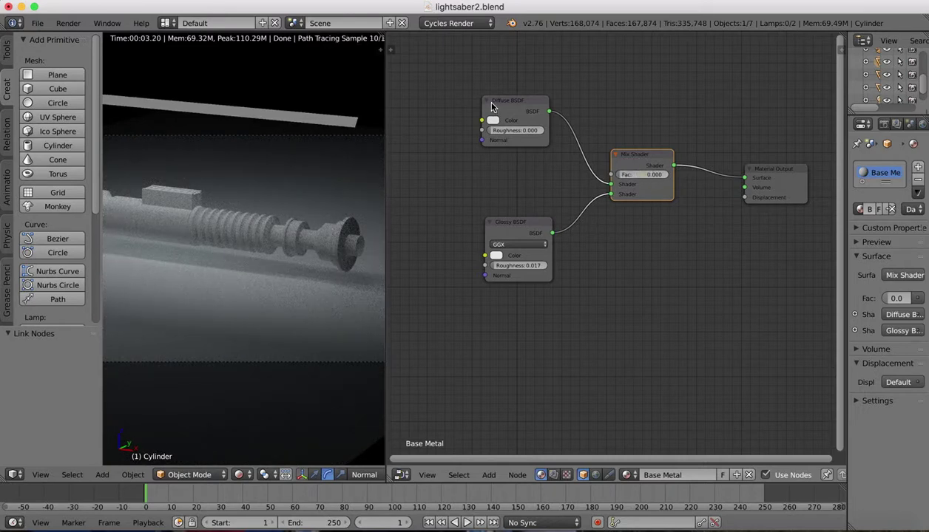
click(621, 177)
text(1)
key(Return)
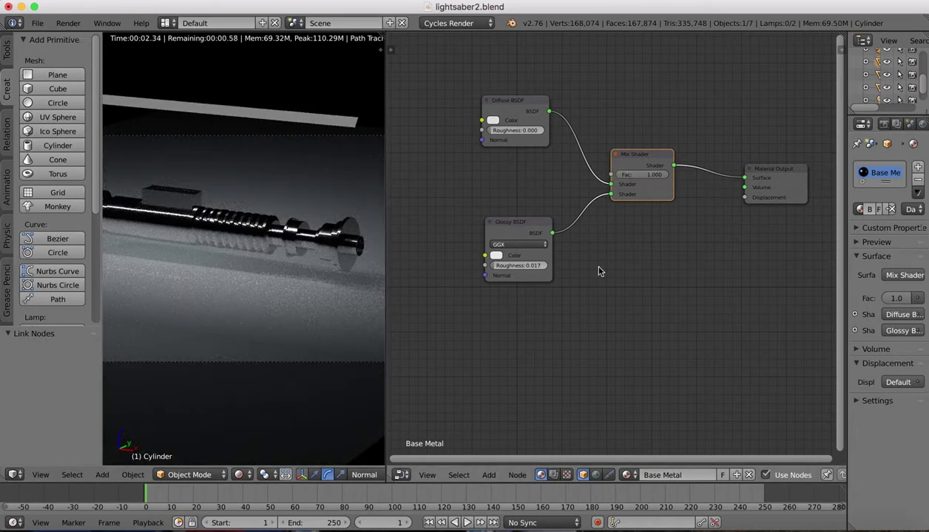
Adjust the Mix Shader factor to 0.700 so the glossy shader dominates the Base Metal
click(662, 175)
text(0.7)
key(Return)
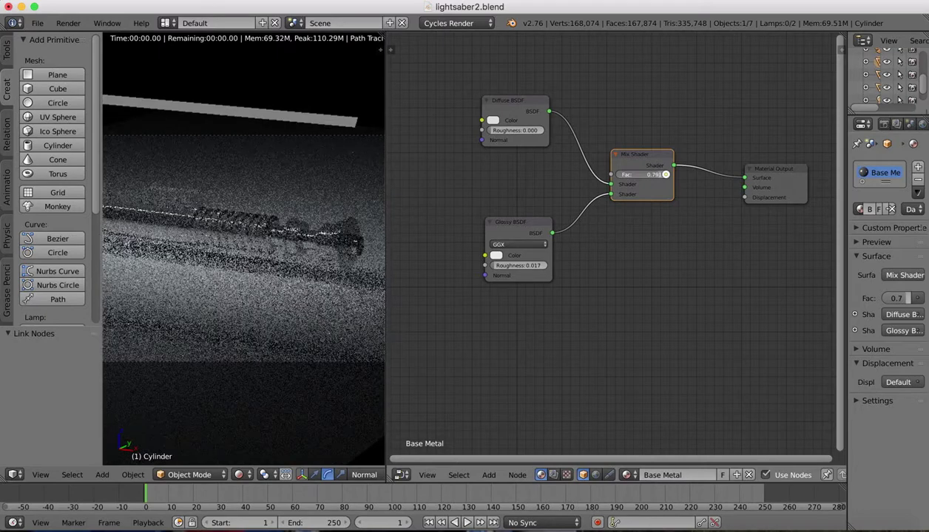
mouse_move(665, 174)
mouse_down()
mouse_move(643, 174)
mouse_move(654, 175)
mouse_up()
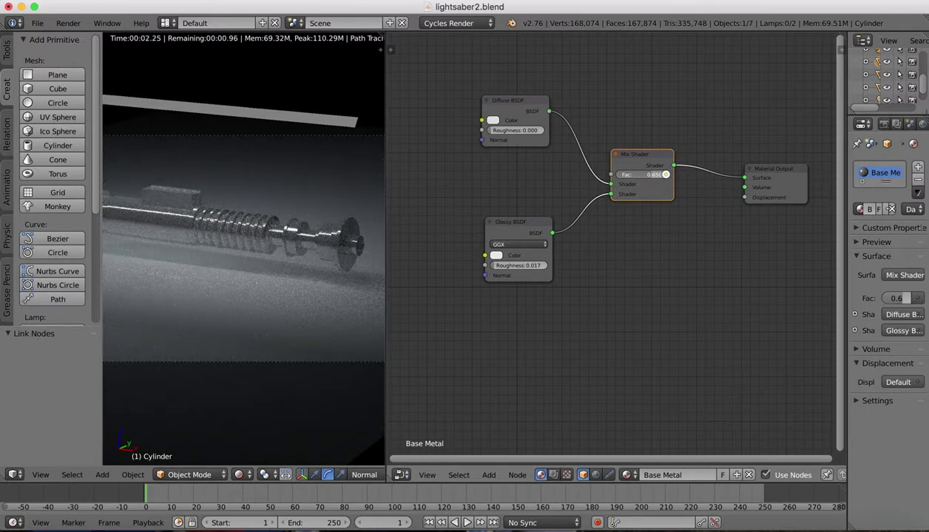
drag(644, 182, 649, 179)
Darken the Diffuse BSDF color to a neutral gray of about 0.3 RGB
click(492, 120)
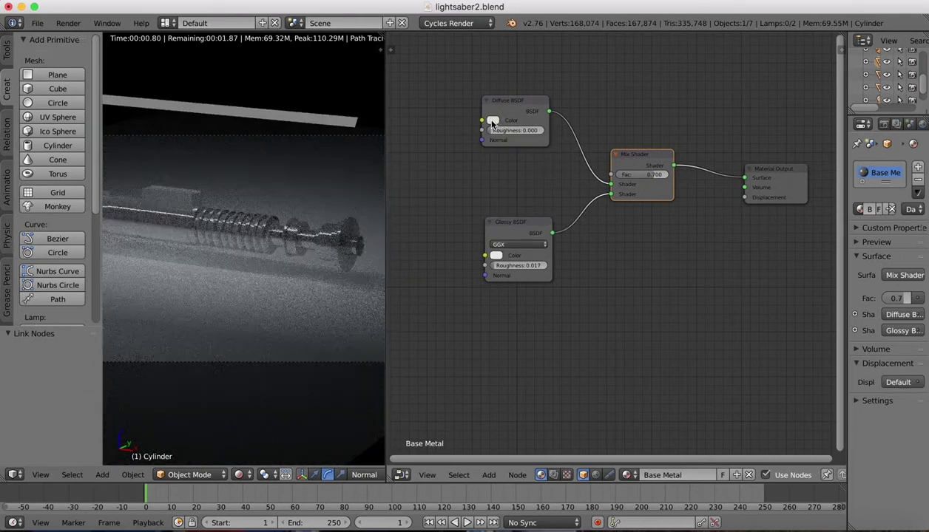
click(492, 121)
drag(563, 139, 563, 156)
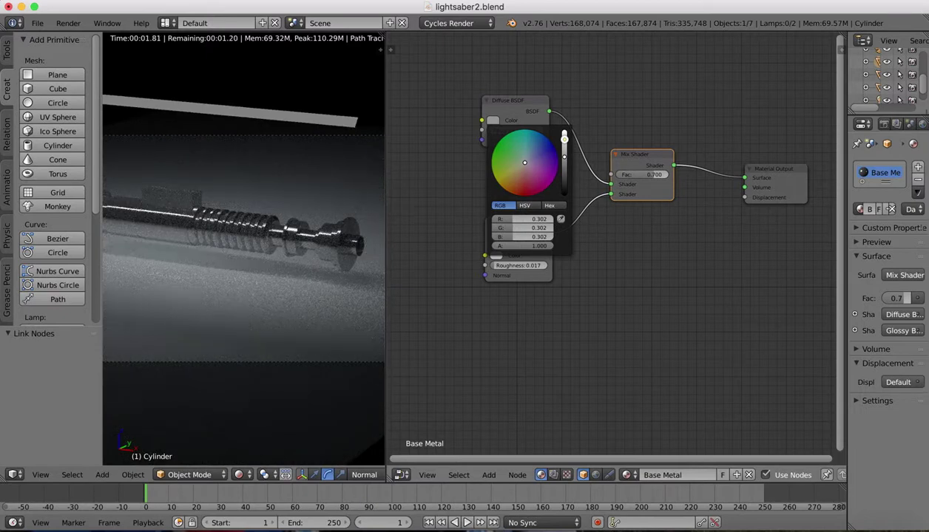
click(563, 139)
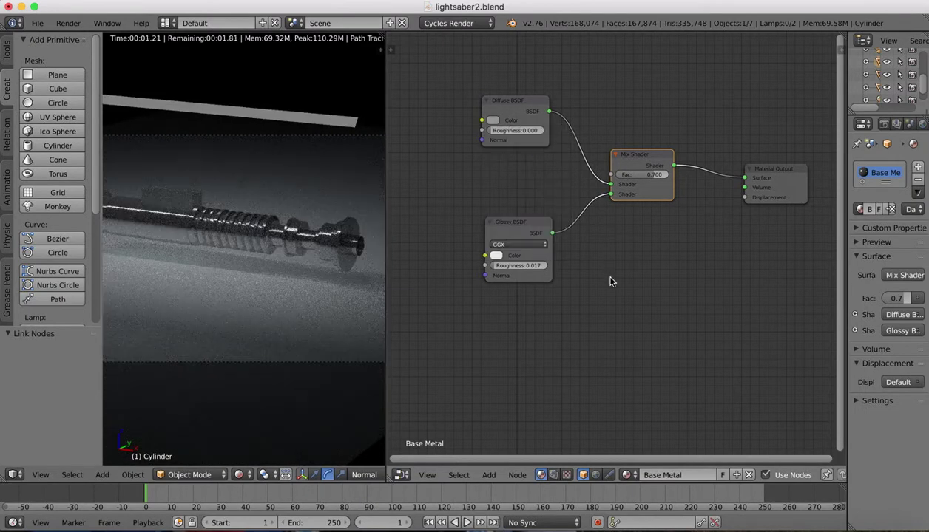
Widen the rendered 3D viewport and switch it to Solid shading for picking objects
drag(385, 59, 545, 63)
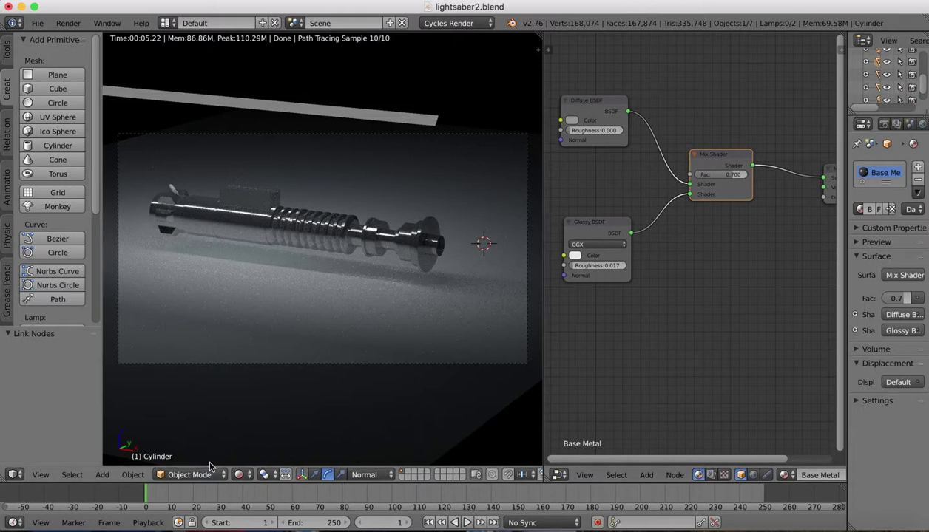
click(239, 475)
click(256, 429)
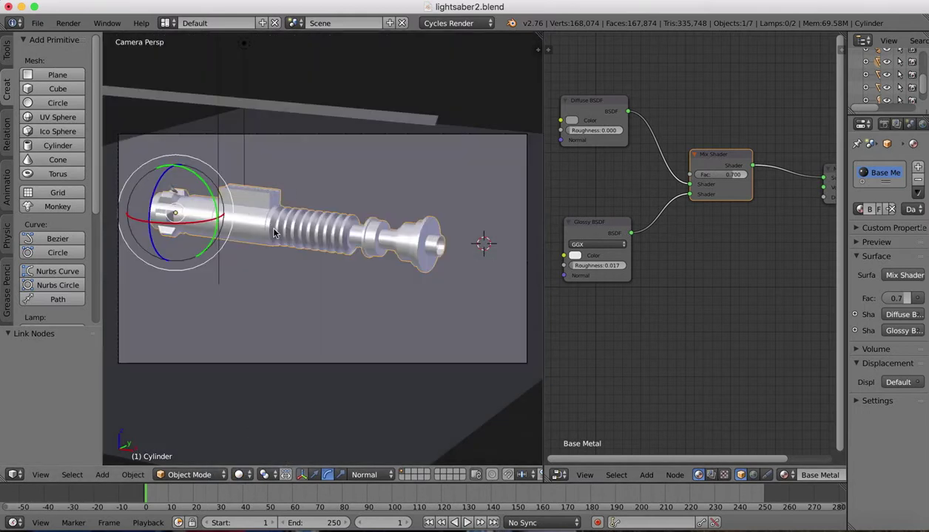
right_click(285, 235)
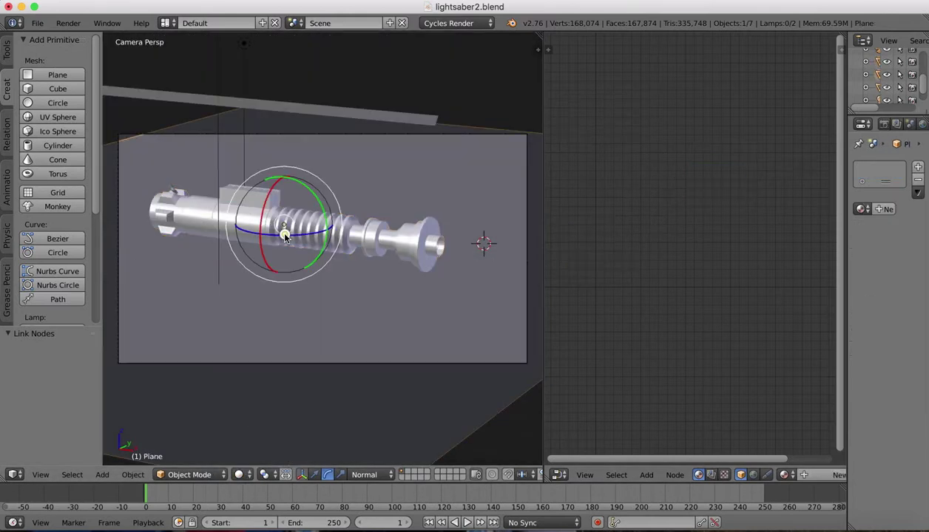
Select the main lightsaber cylinder and open its mesh in Edit Mode from the front view
right_click(381, 241)
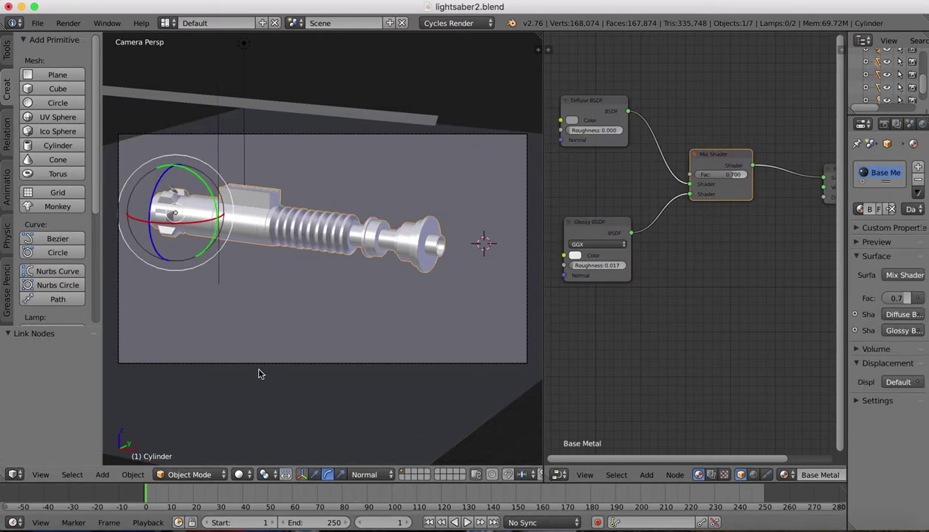
click(38, 474)
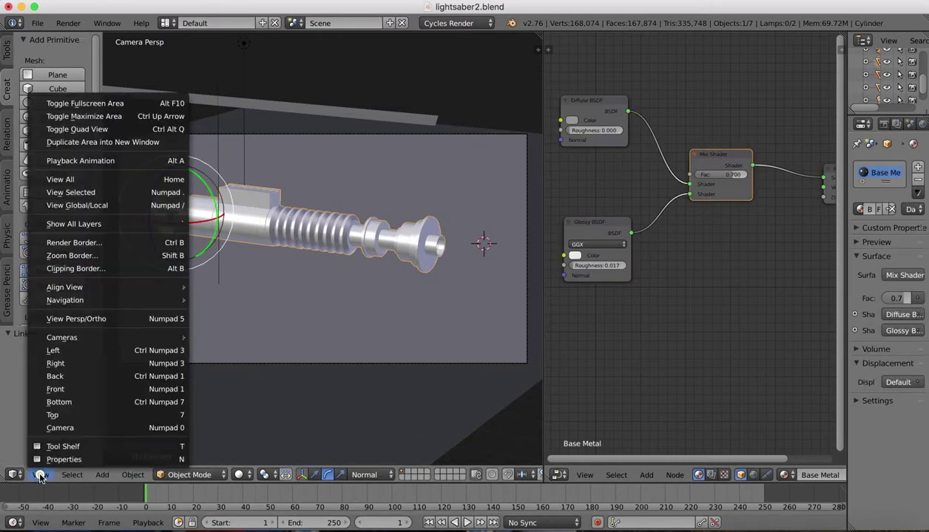
click(75, 392)
scroll(290, 226, up, 3)
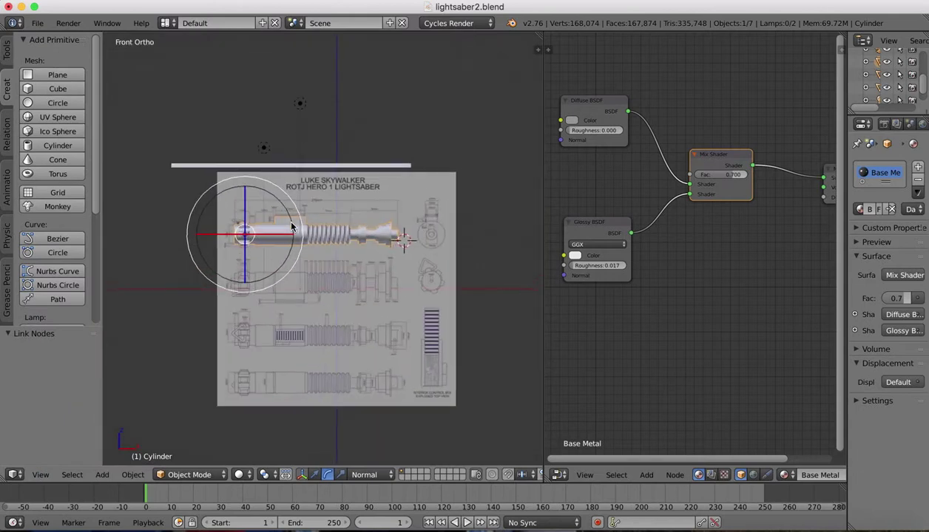
scroll(291, 227, up, 1)
key(Tab)
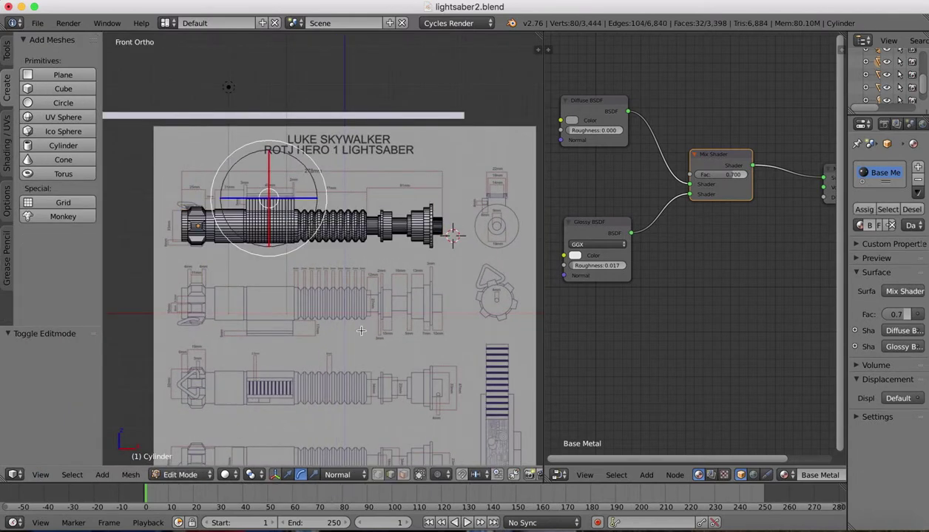
Set the mesh to edge selection and replace the rotation manipulator with the translate manipulator
mouse_move(342, 308)
middle_down()
mouse_move(431, 255)
mouse_move(341, 302)
middle_up()
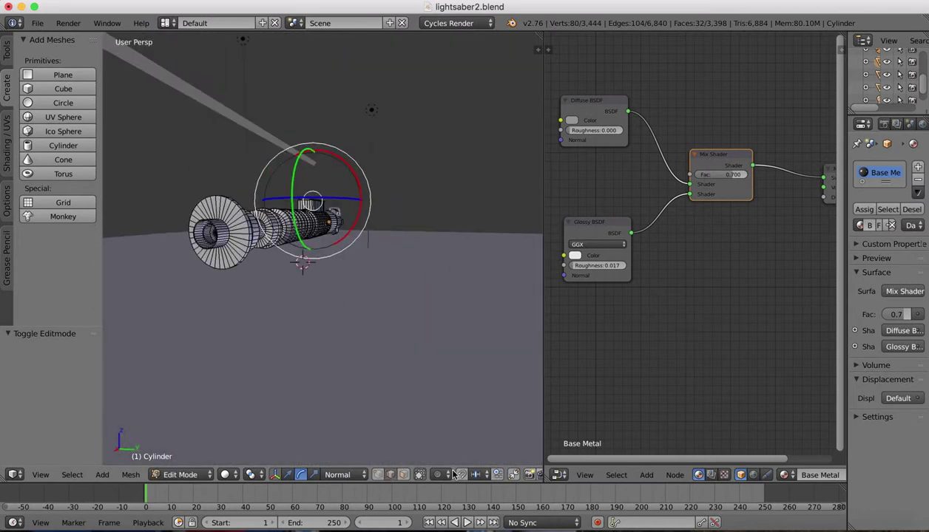
click(274, 475)
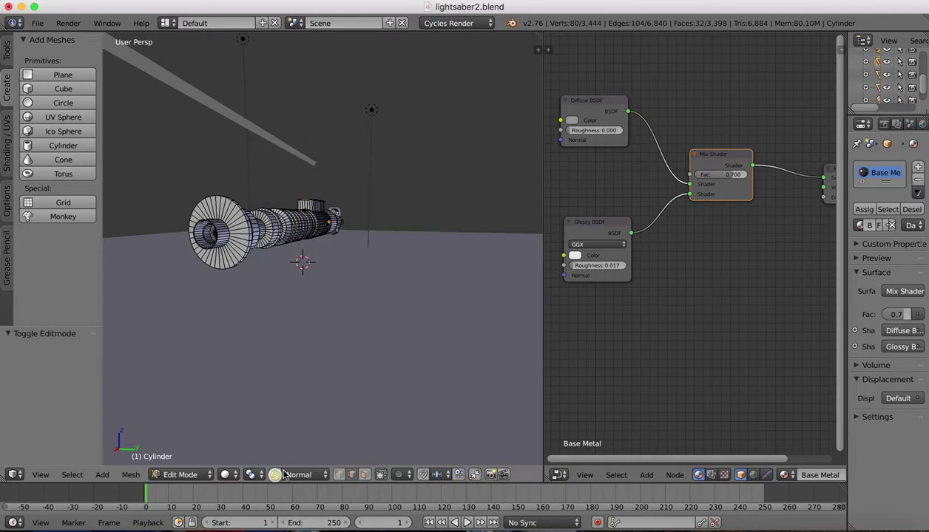
click(356, 475)
click(273, 475)
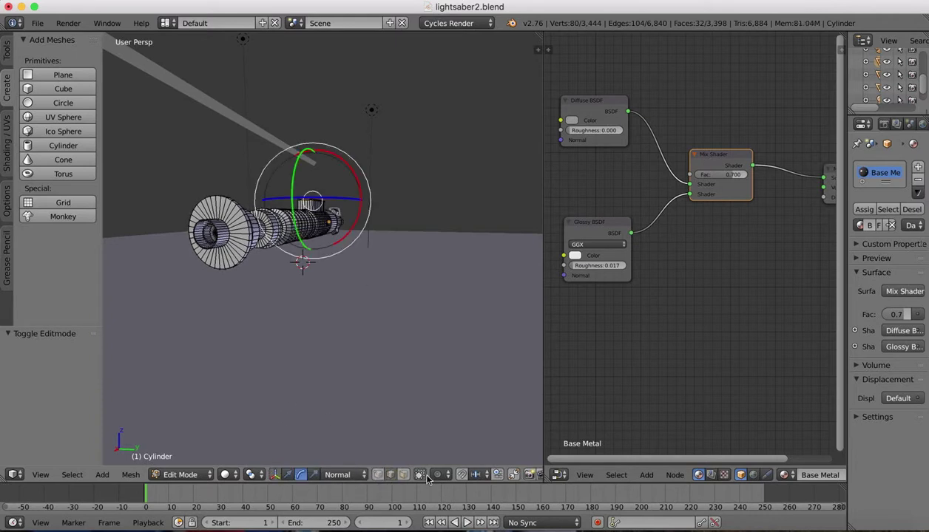
click(287, 474)
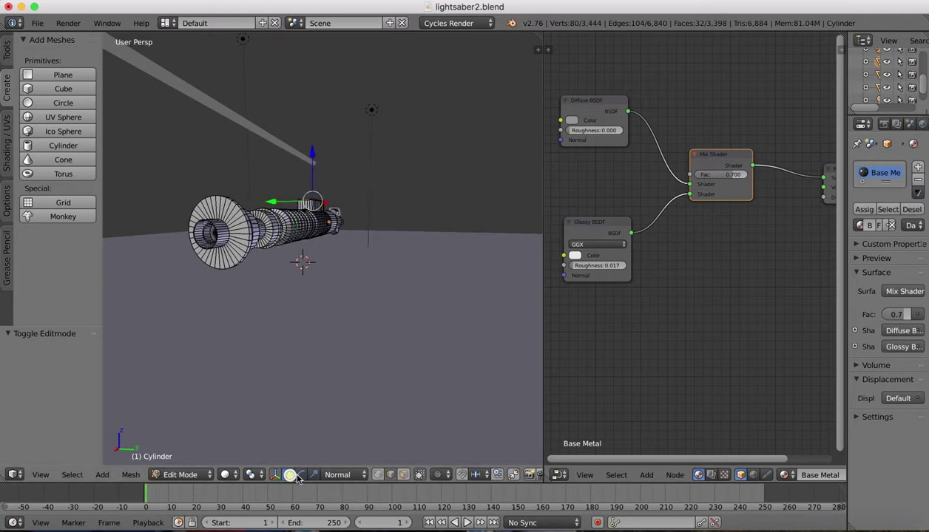
Select a lengthwise edge loop running along the whole hilt and mark it as a seam
scroll(270, 193, up, 5)
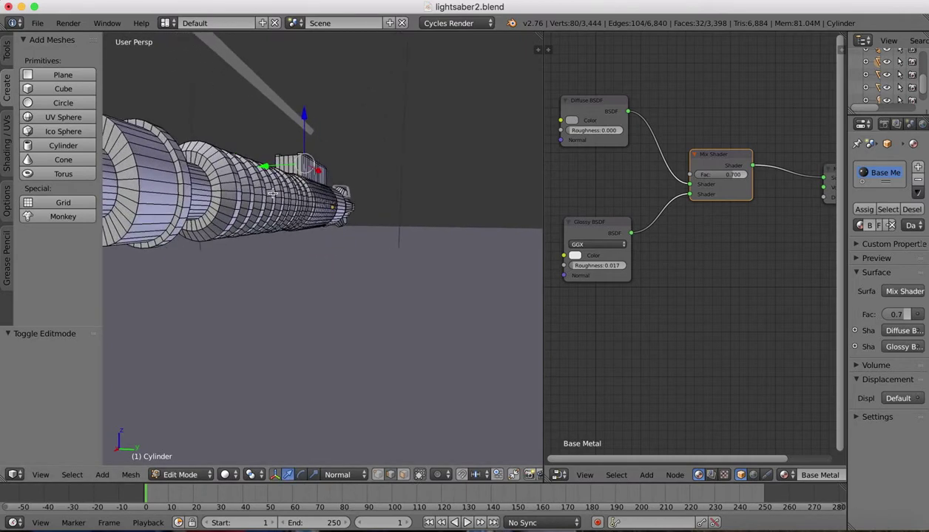
scroll(273, 193, up, 3)
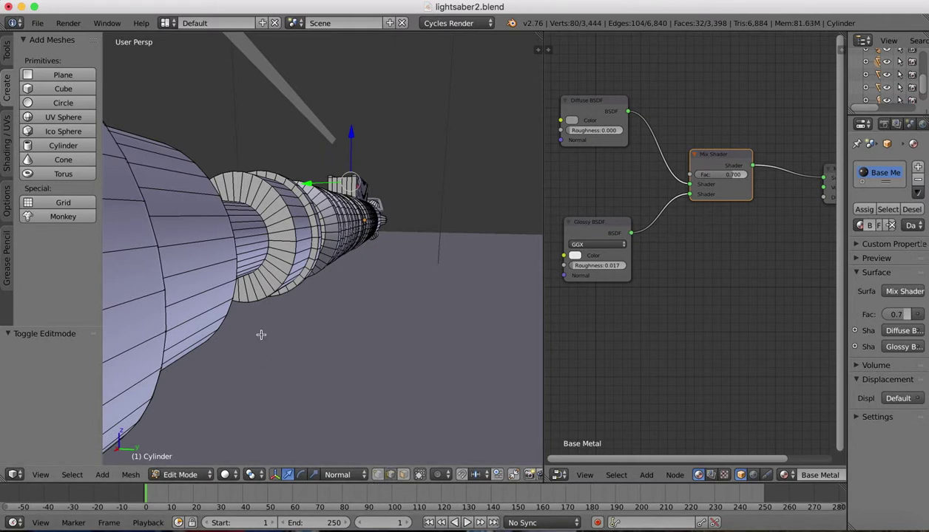
right_click(199, 240)
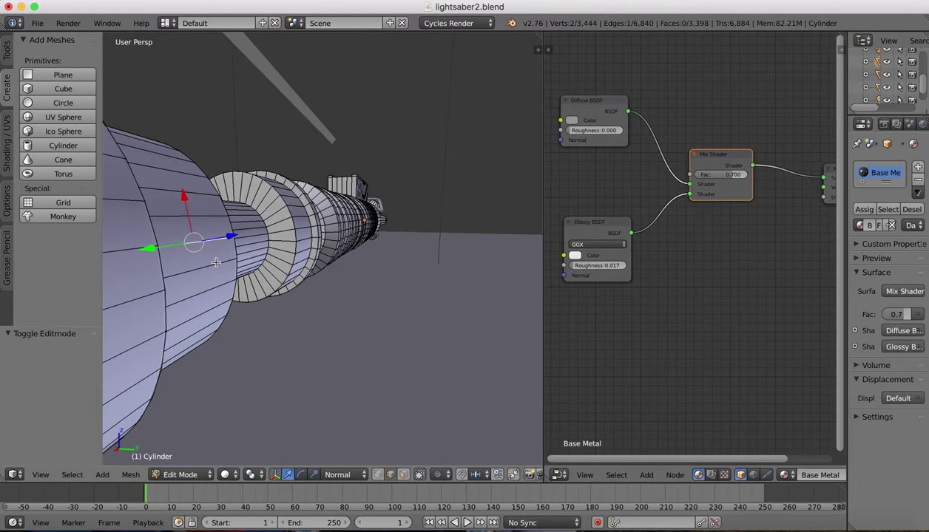
alt+right_click(215, 264)
alt+right_click(207, 239)
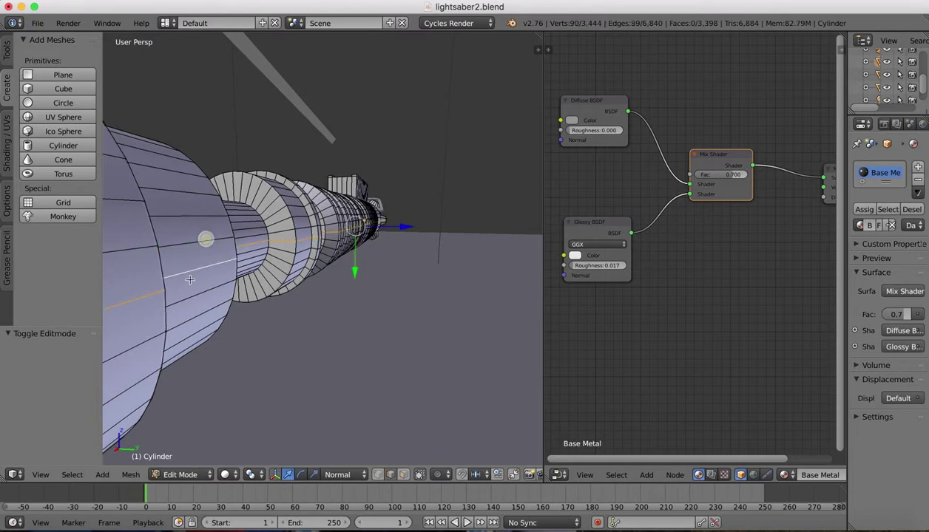
middle_drag(207, 240, 211, 269)
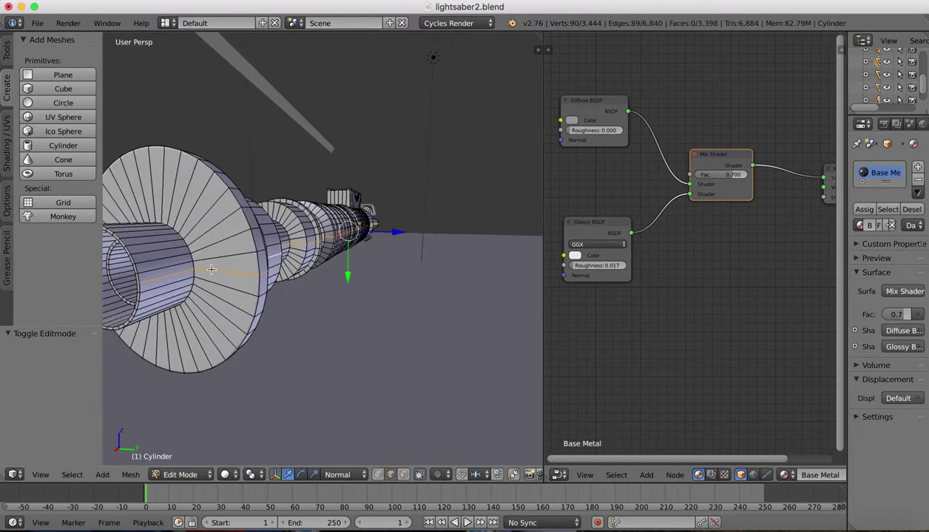
click(130, 475)
mouse_move(170, 295)
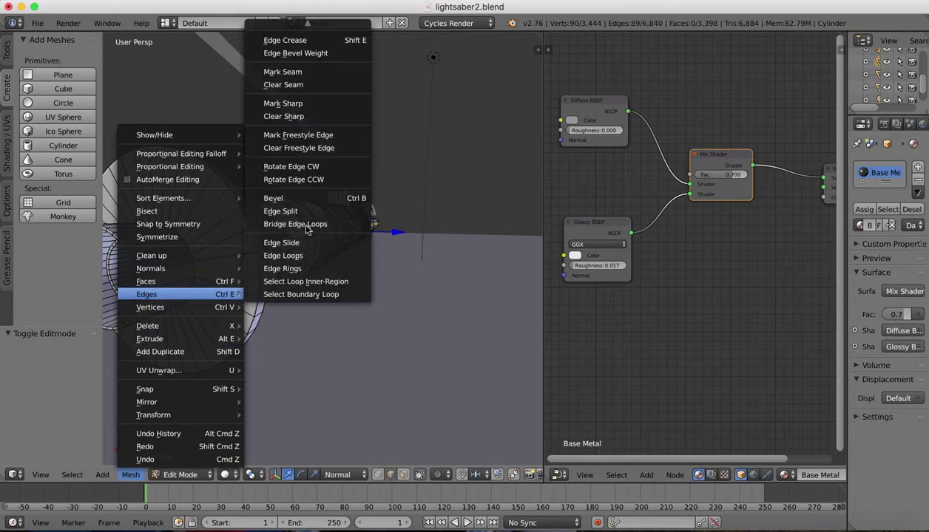
click(283, 72)
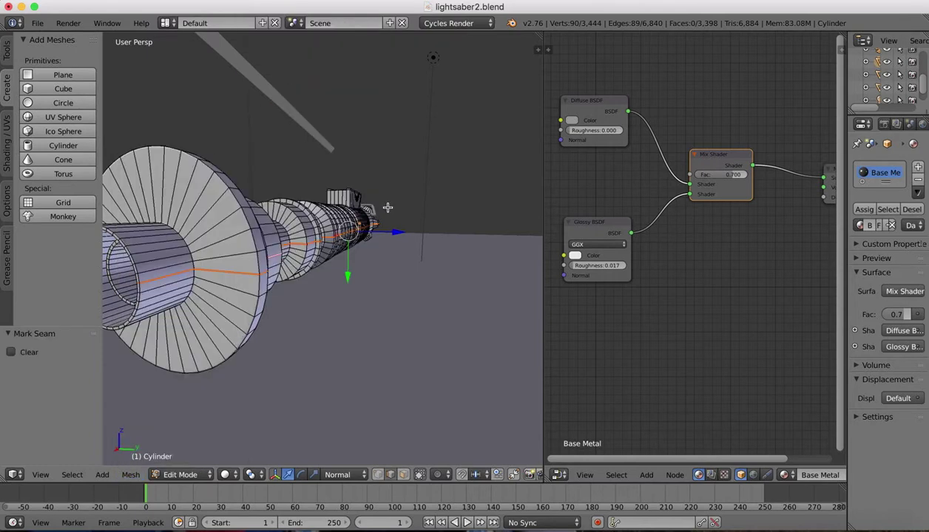
Return the 3D view to the front and change the node editor area to the UV/Image Editor
scroll(385, 207, right, 10)
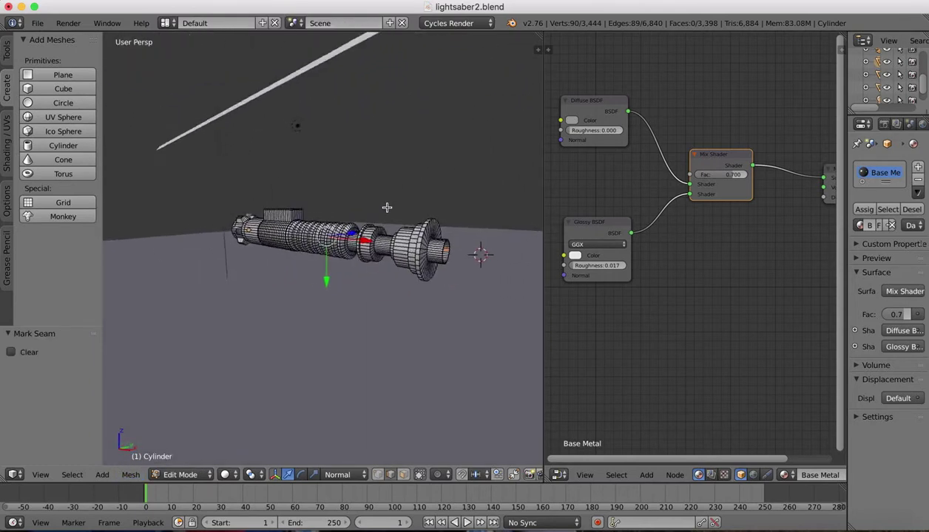
scroll(387, 207, right, 5)
click(41, 475)
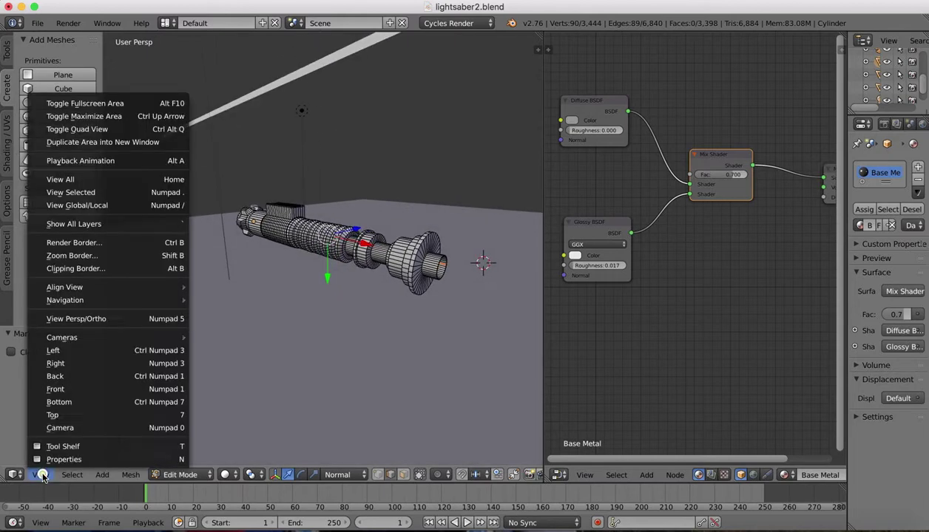
click(74, 386)
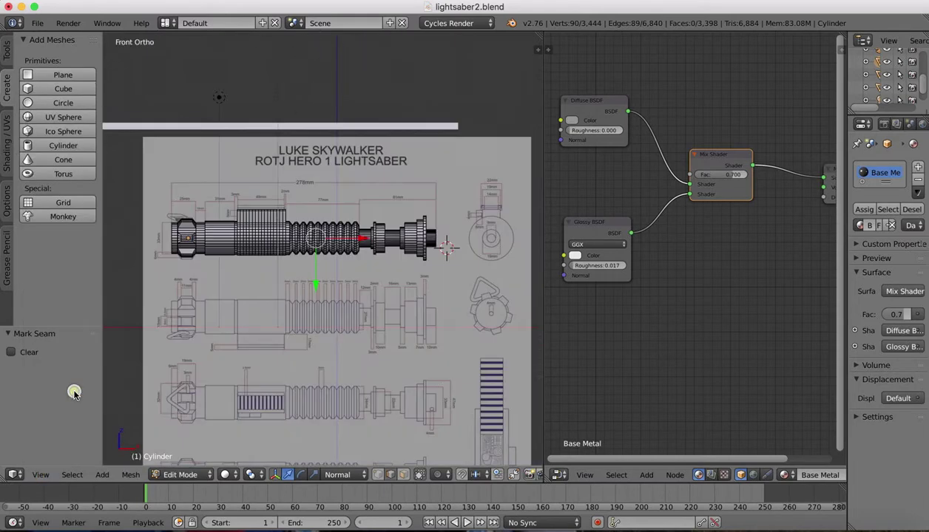
click(558, 475)
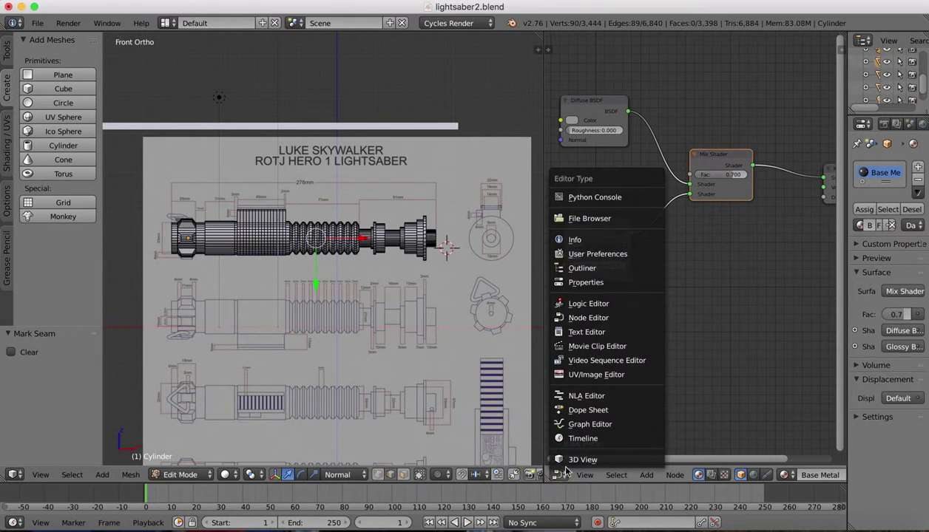
click(582, 377)
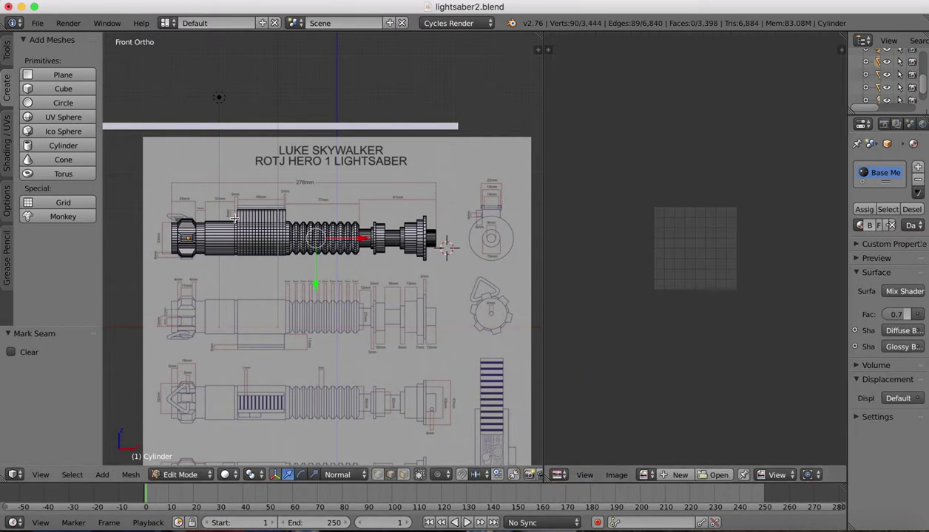
Select the entire hilt mesh and unwrap it with Smart UV Project at a 66.00 angle limit and 0.00 island margin
key(a)
key(a)
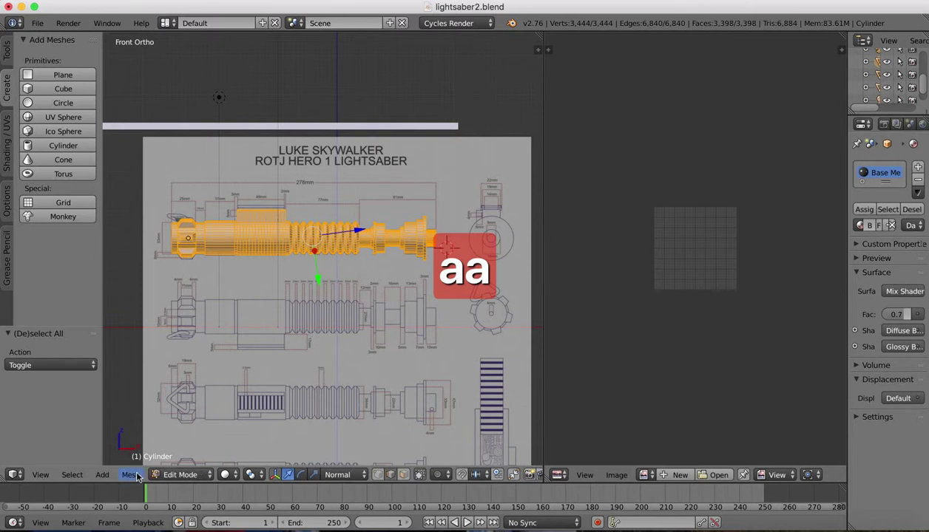
click(131, 475)
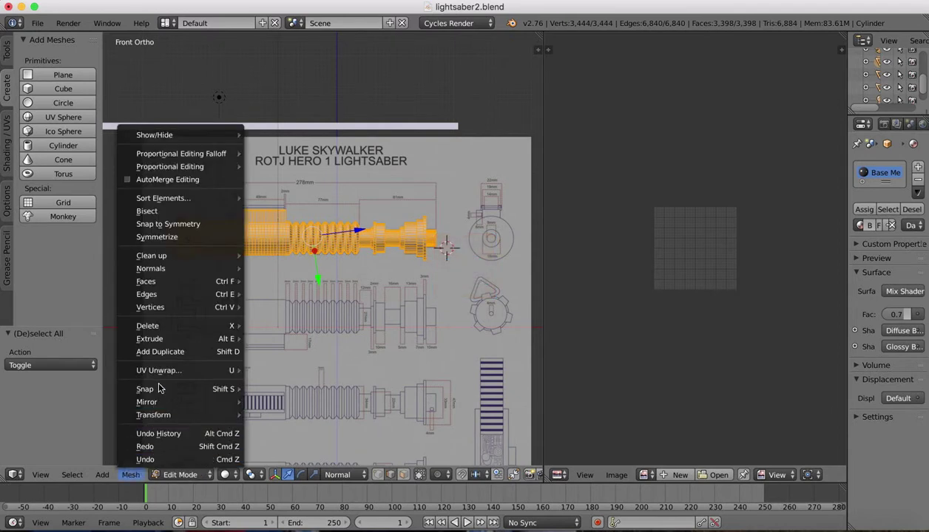
mouse_move(166, 374)
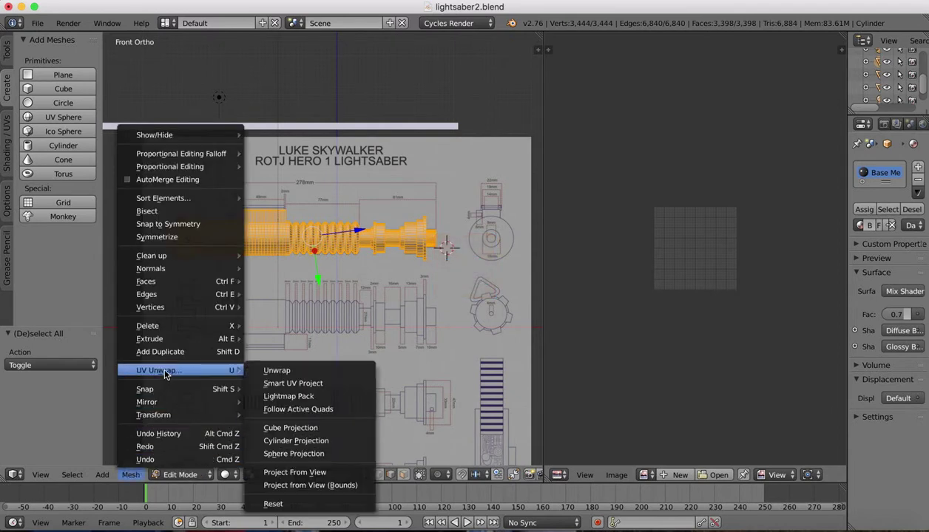
click(284, 385)
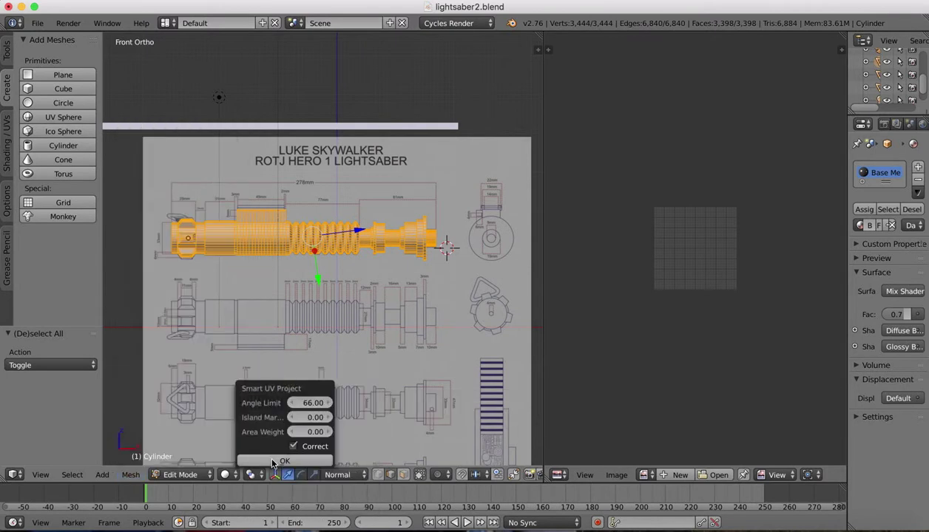
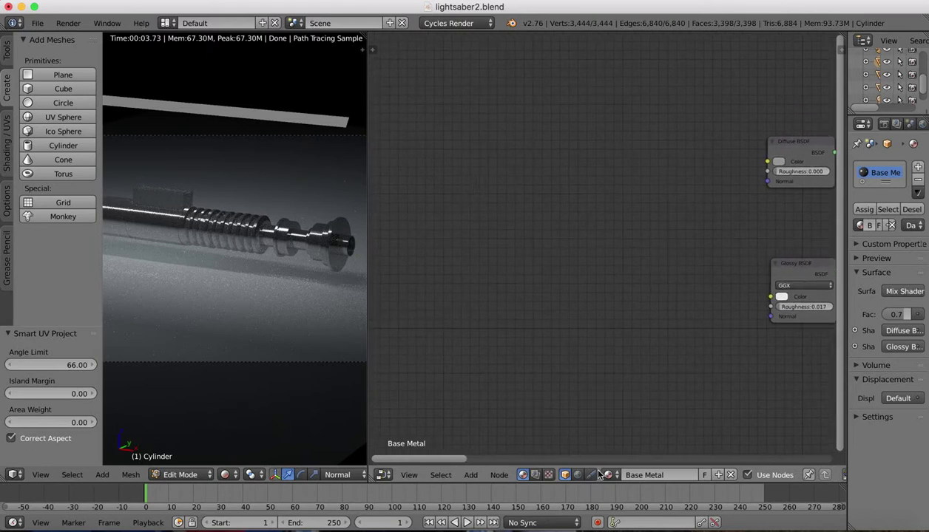
Add a Texture Coordinate node to the Base Metal material, well to the left of the shader nodes
click(471, 475)
click(482, 452)
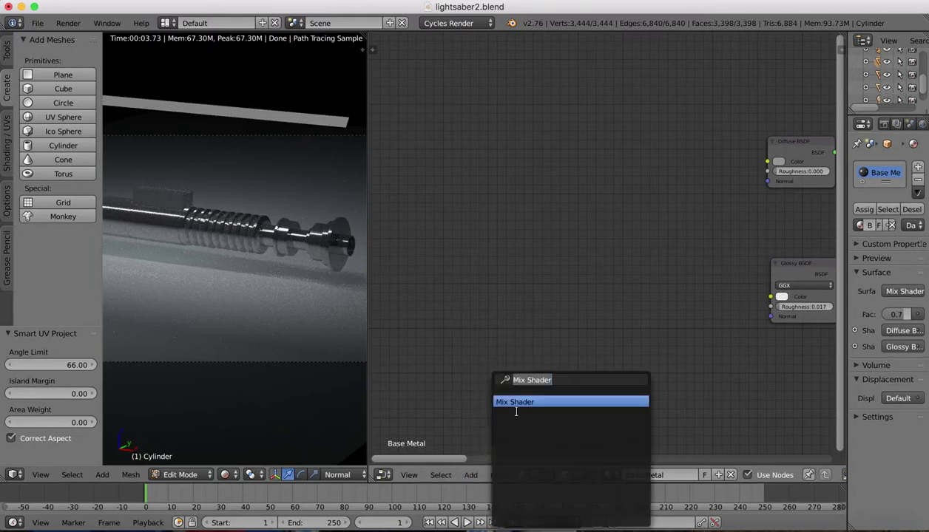
text(text)
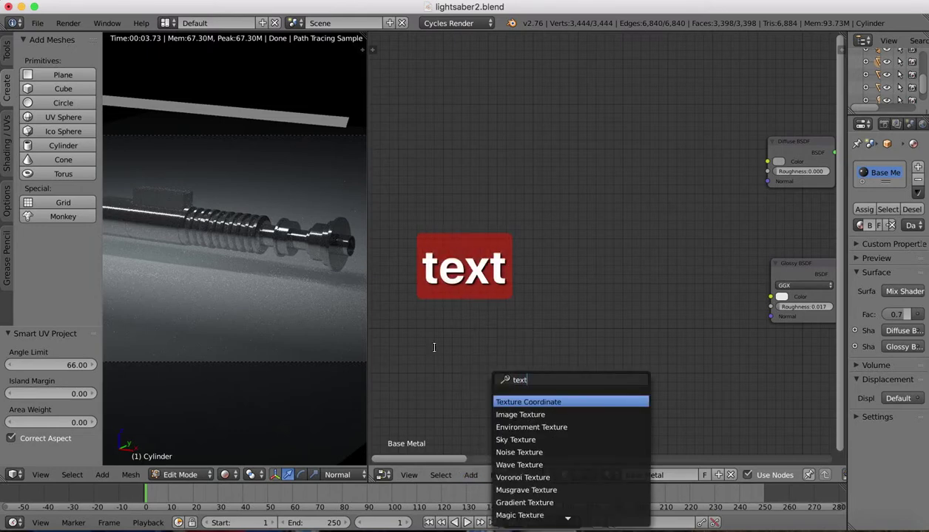
key(Return)
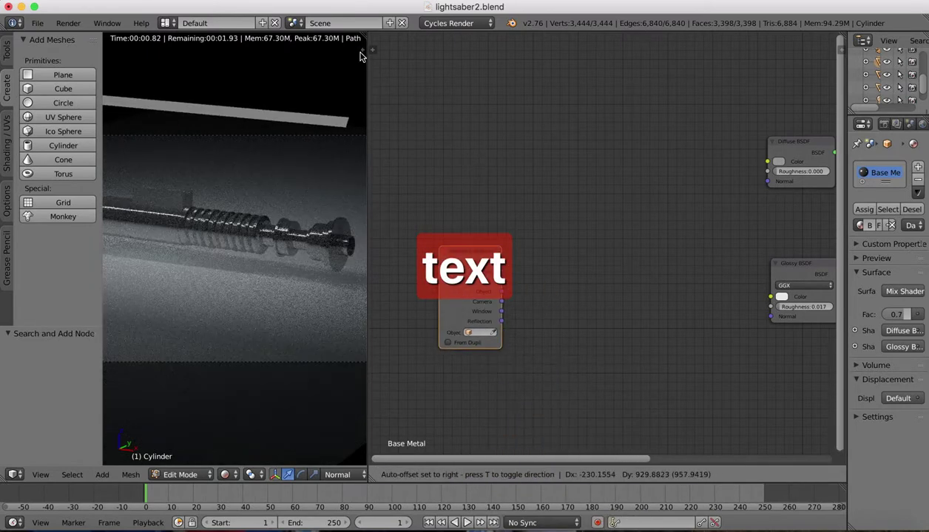
click(432, 132)
drag(510, 304, 421, 227)
Add a Mapping node just to the right of the Texture Coordinate node
click(471, 476)
click(490, 461)
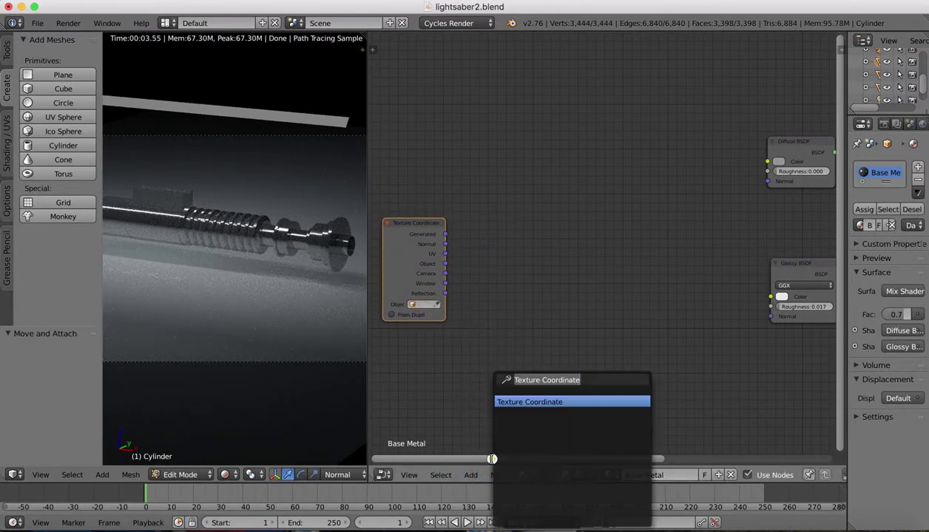
text(mapp)
key(Return)
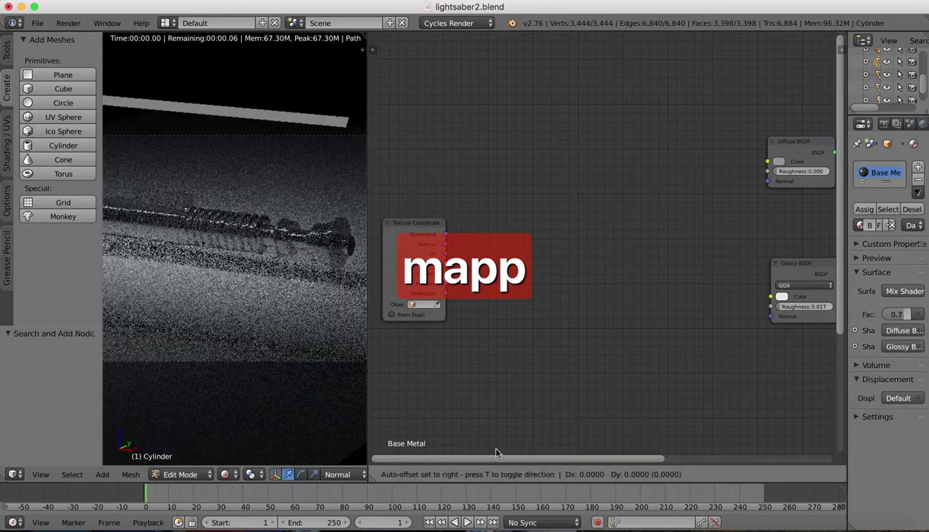
click(492, 167)
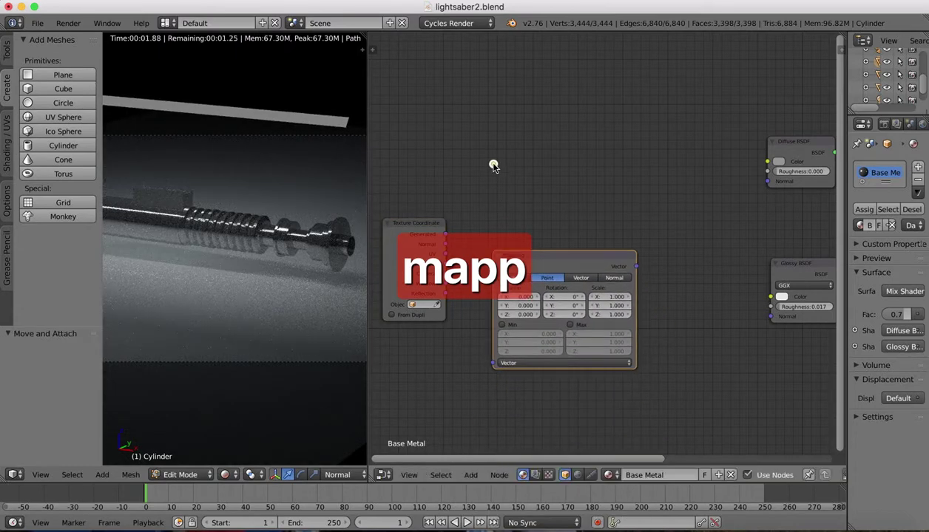
Add an Image Texture node between the Mapping node and the Glossy BSDF
click(472, 476)
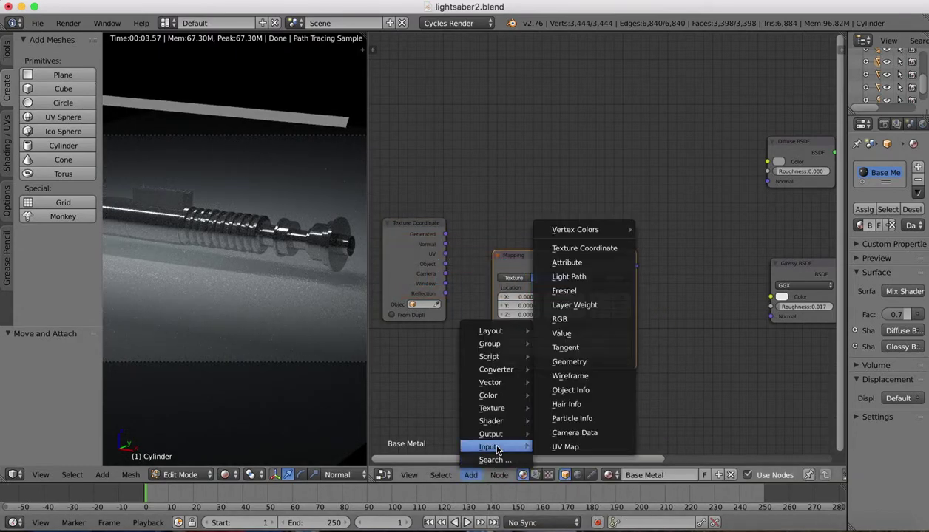
click(491, 460)
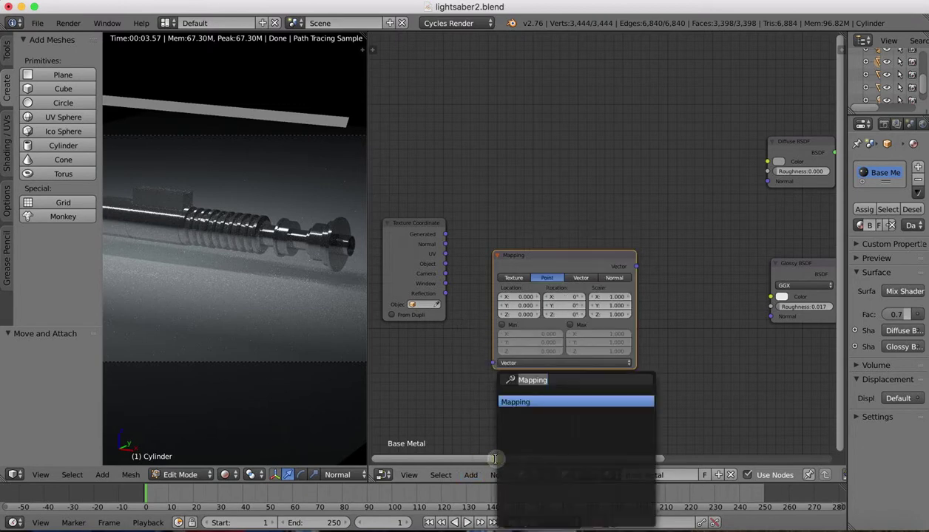
text(imag)
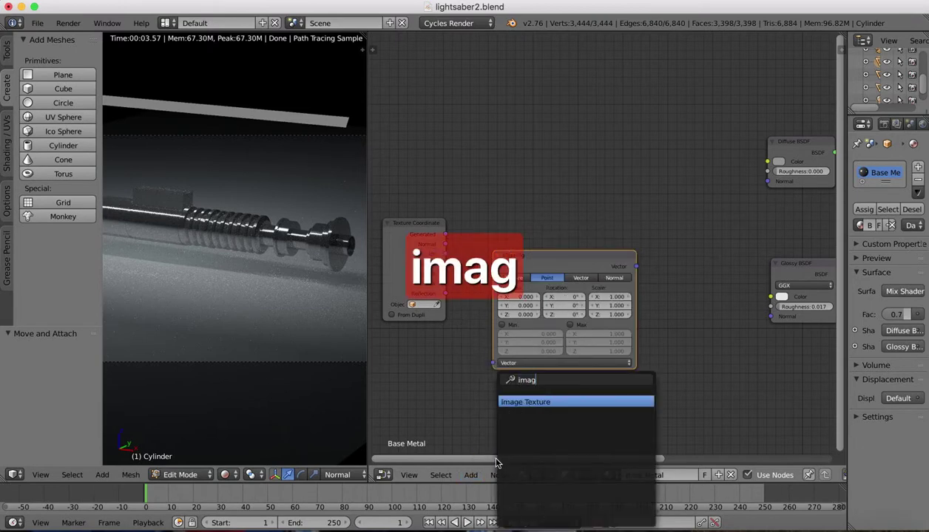
key(Return)
click(729, 211)
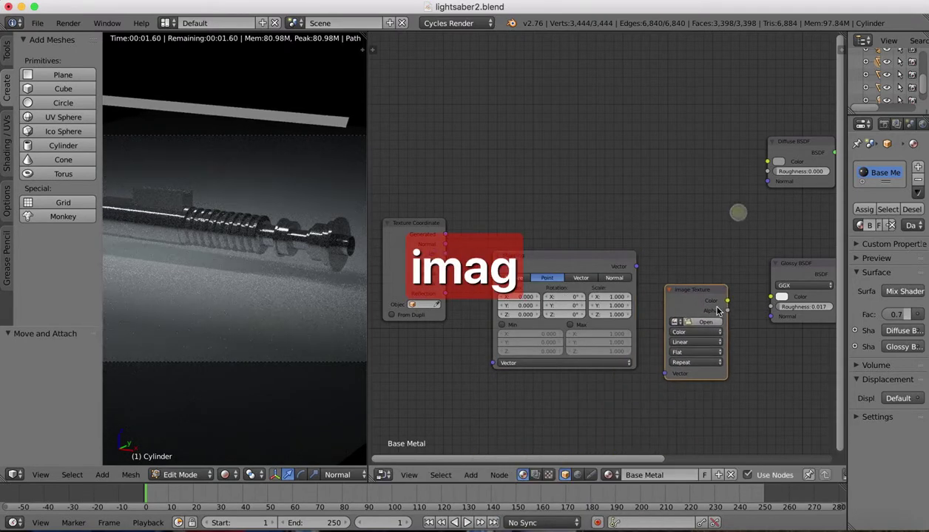
Load SaberMetalTexture.jpg into the Image Texture node from the Blender projects/Lightsaber folder on the Media Drive
click(704, 318)
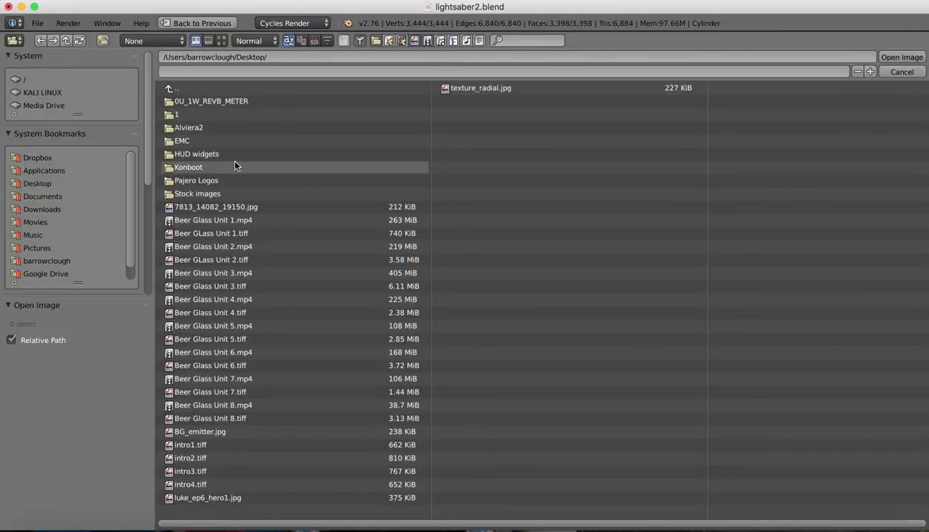
click(39, 108)
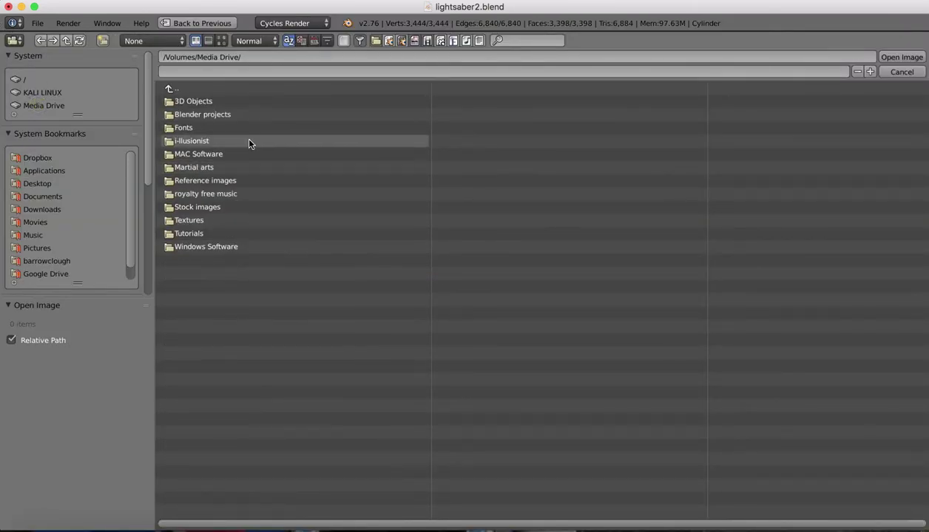
click(213, 114)
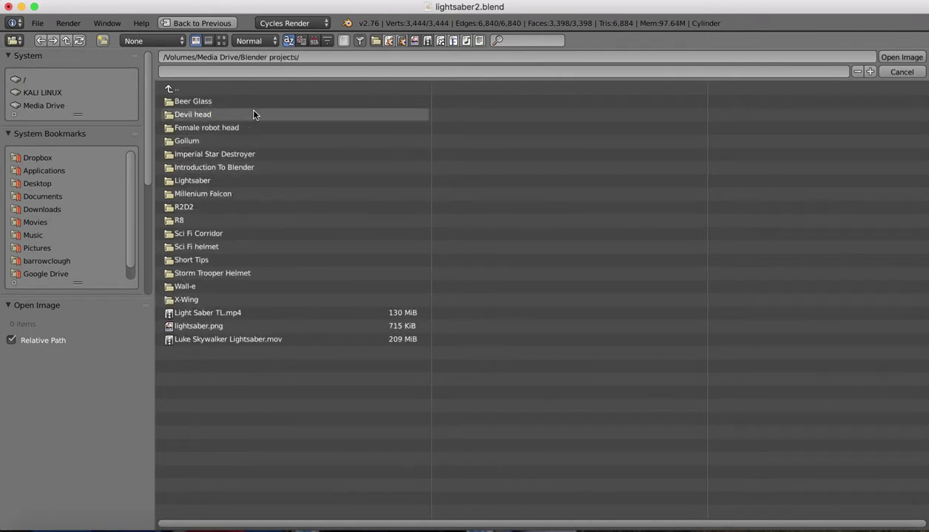
click(202, 179)
click(204, 155)
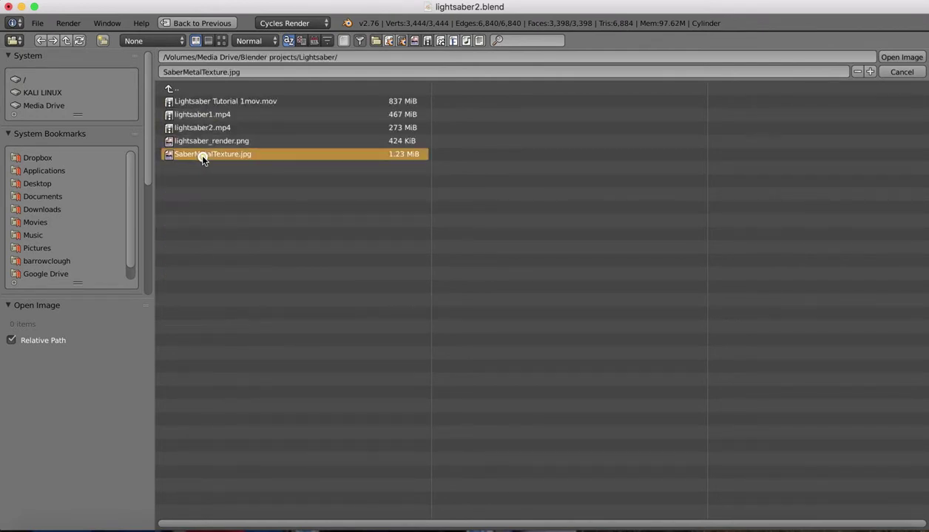
click(221, 41)
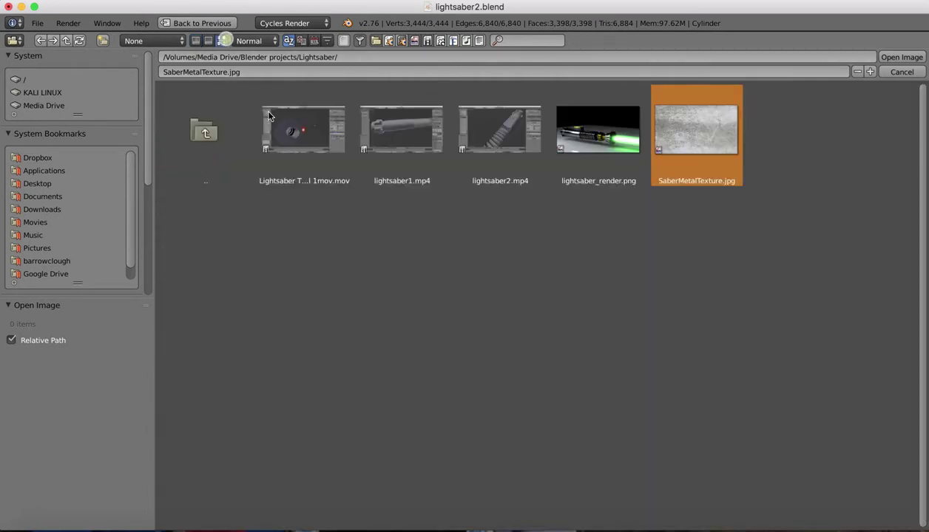
double_click(715, 130)
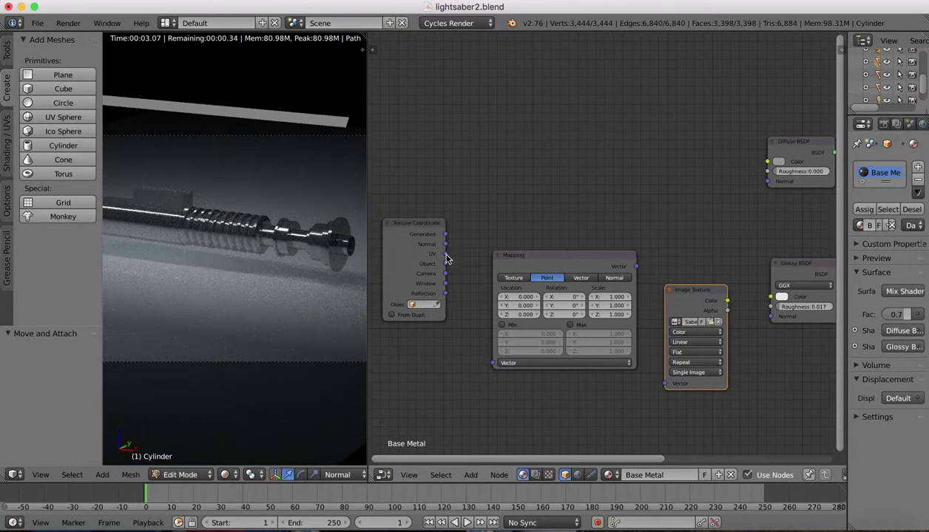
Link the UV output through the Mapping node to the Image Texture's Vector input, and shift these three nodes away from the shaders
drag(445, 254, 492, 365)
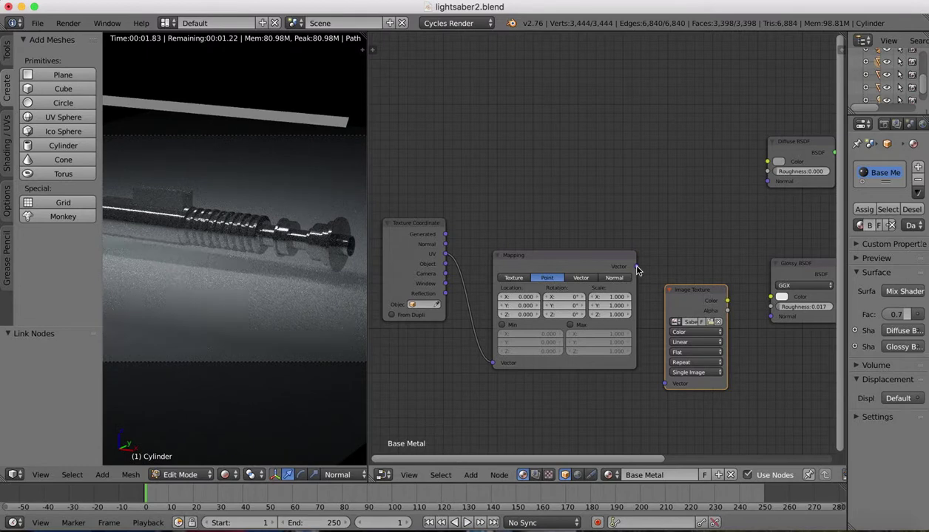
drag(636, 267, 664, 384)
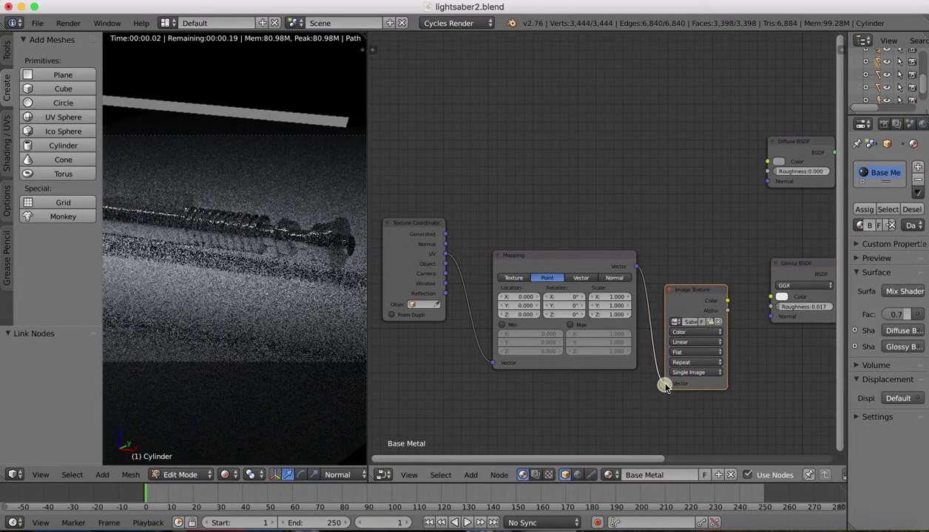
drag(418, 223, 740, 223)
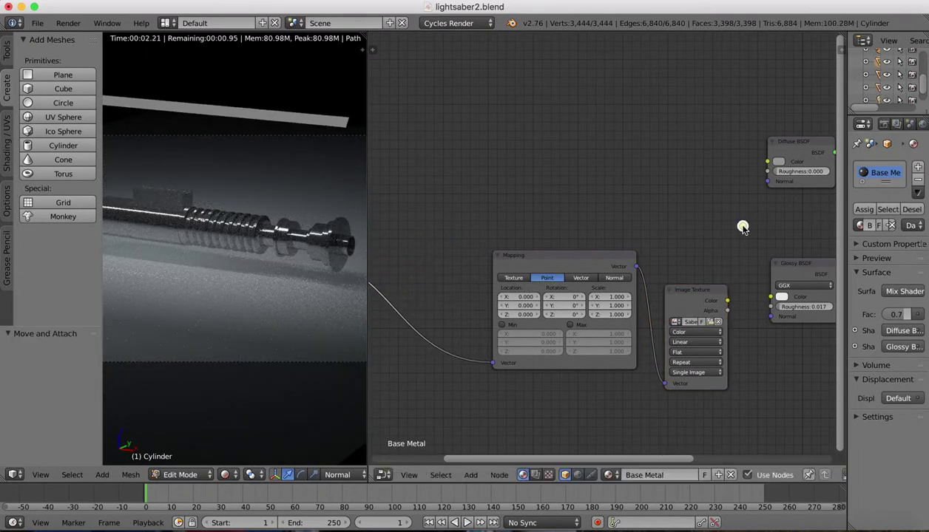
drag(569, 259, 444, 262)
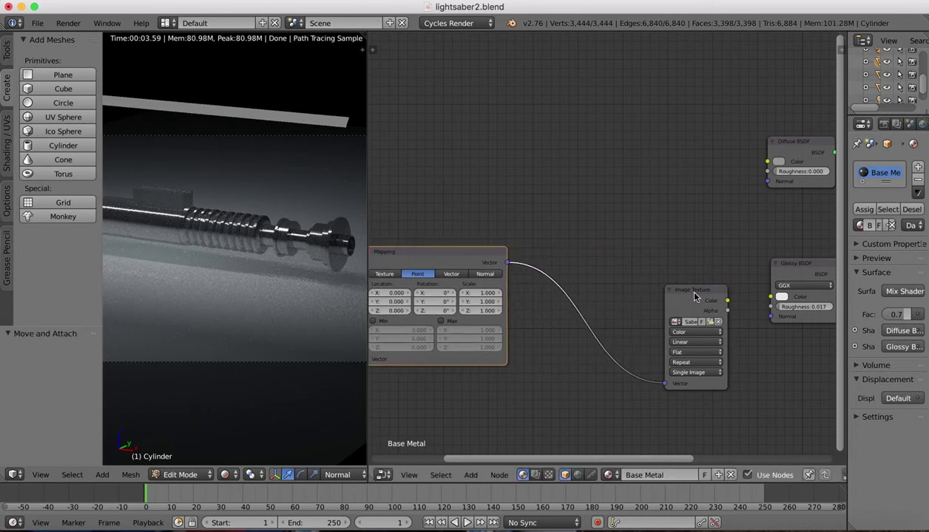
drag(684, 295, 594, 287)
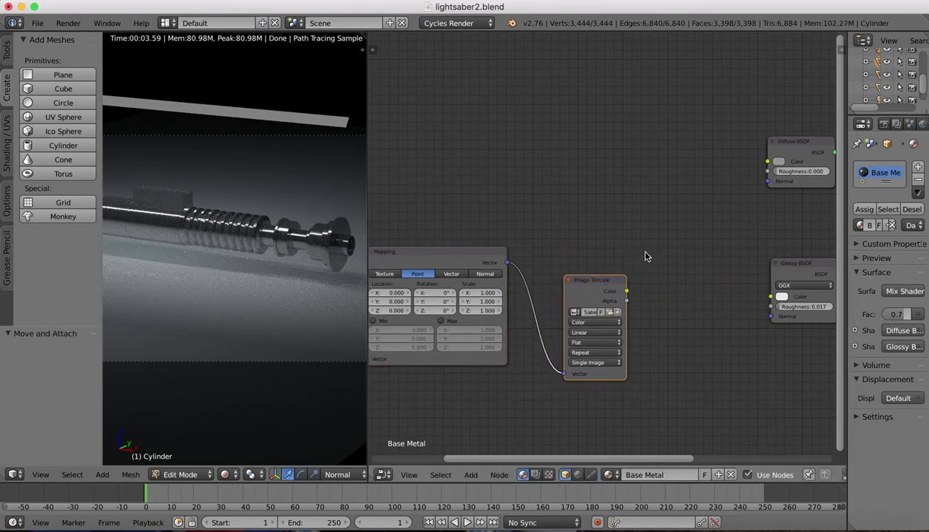
Spread out the Glossy BSDF, Mix Shader and Diffuse BSDF nodes to make room for more nodes
click(470, 475)
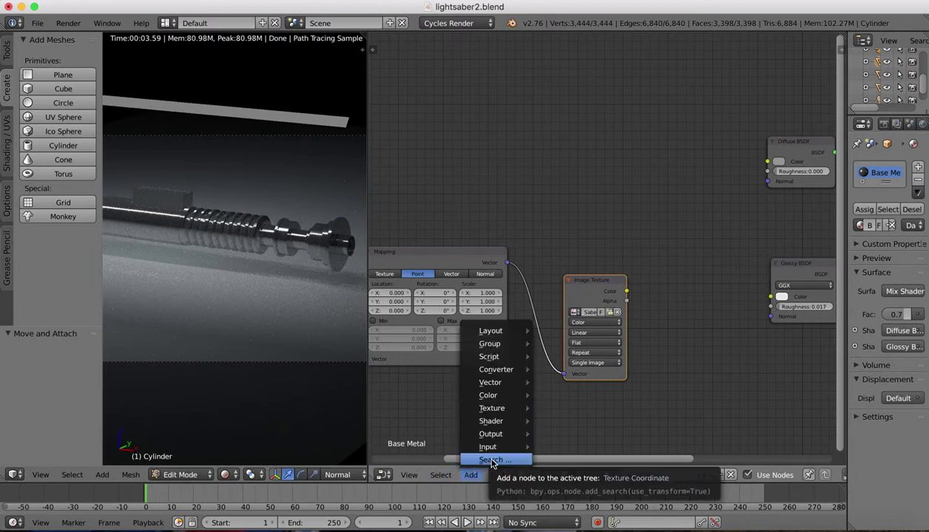
scroll(599, 202, right, 5)
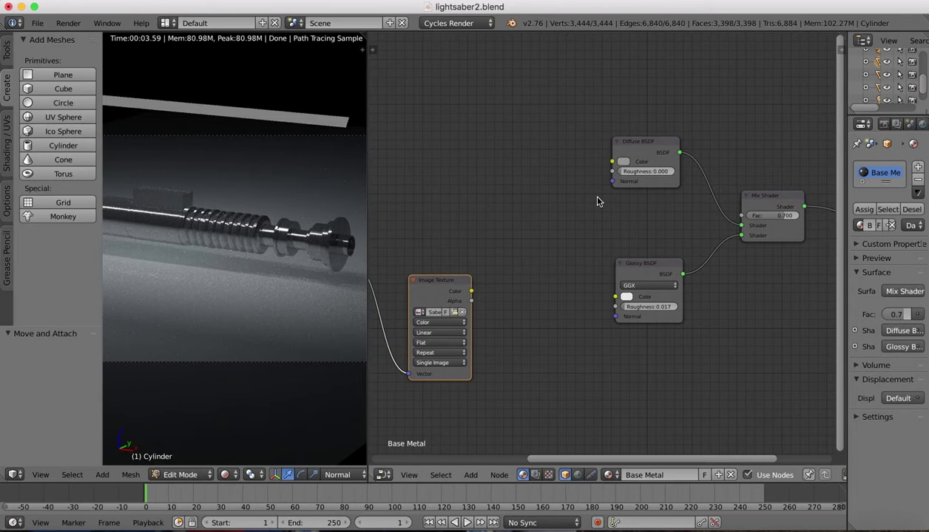
drag(651, 269, 618, 314)
click(768, 201)
drag(771, 210, 782, 221)
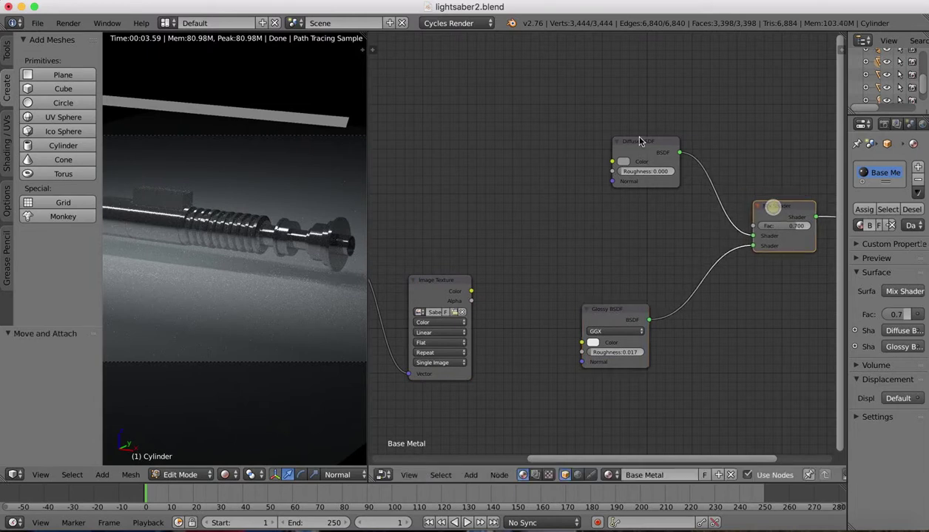
mouse_move(628, 136)
mouse_down()
mouse_move(576, 130)
mouse_move(630, 143)
mouse_up()
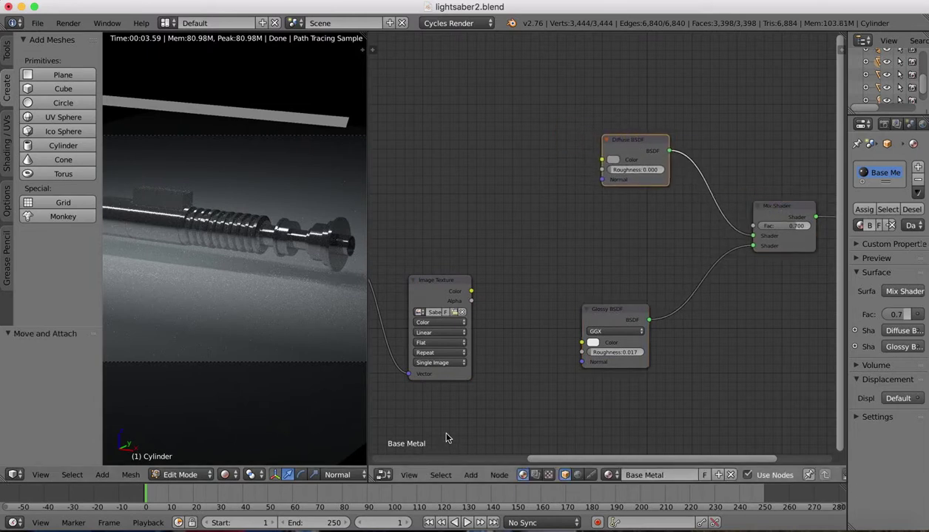
Add a Bright/Contrast node above the Image Texture and link its Color output to the Diffuse BSDF's Color input
click(471, 476)
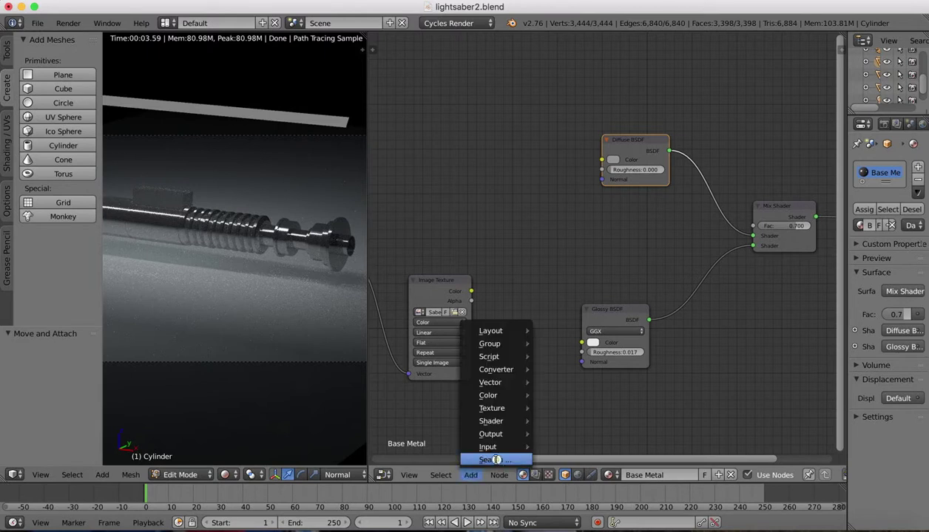
click(496, 460)
text(bri)
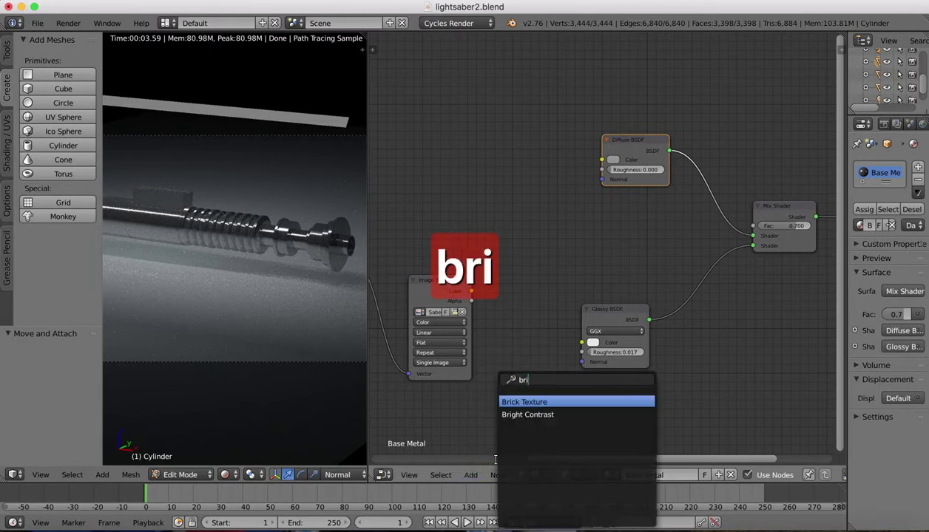
click(527, 414)
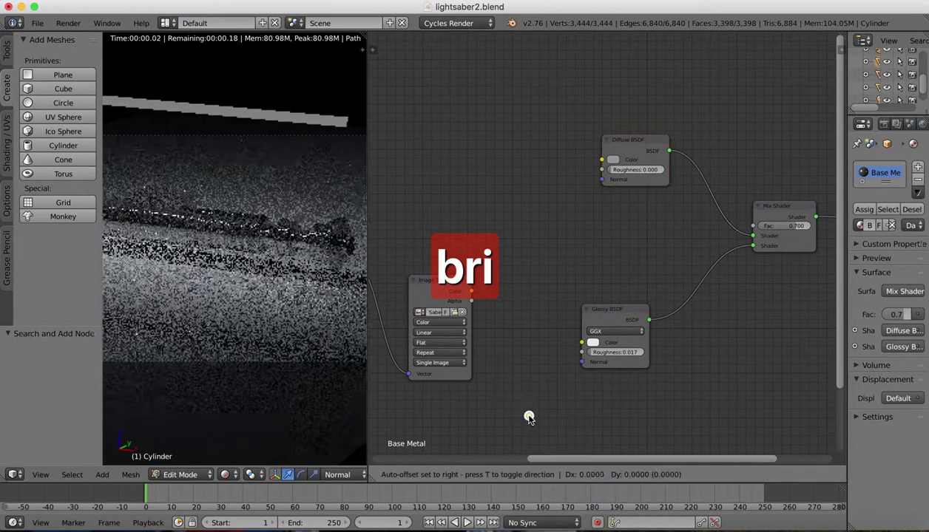
click(500, 86)
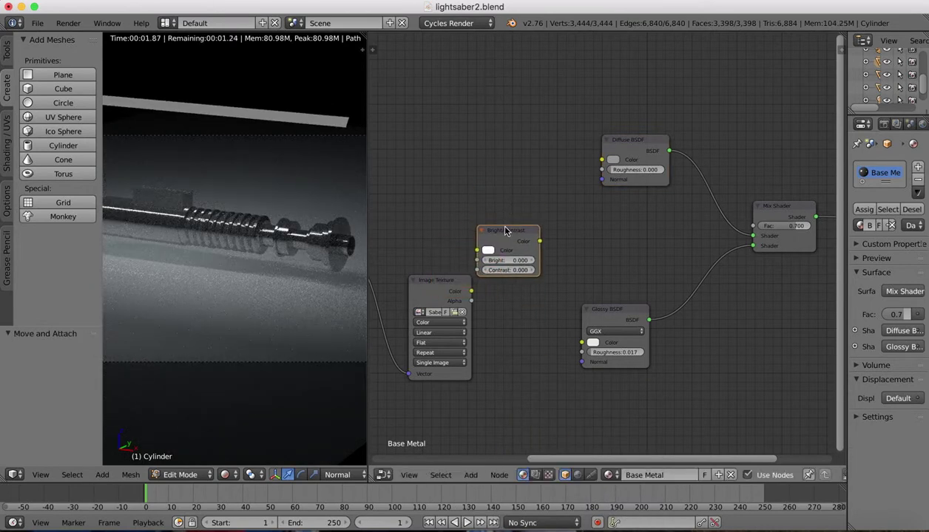
drag(495, 222, 601, 159)
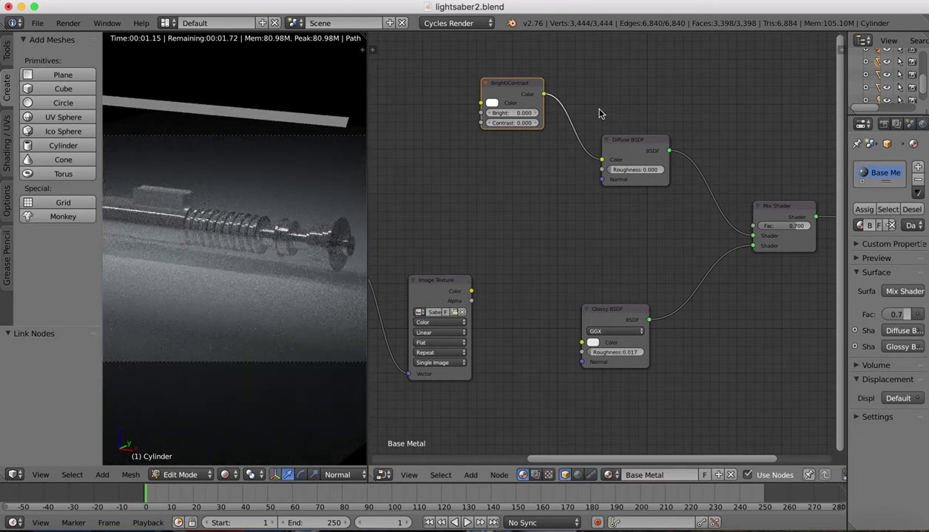
Link the Image Texture's Color output to the Bright/Contrast node's Color input and move both nodes into a tidier arrangement
scroll(600, 114, left, 5)
scroll(501, 235, left, 2)
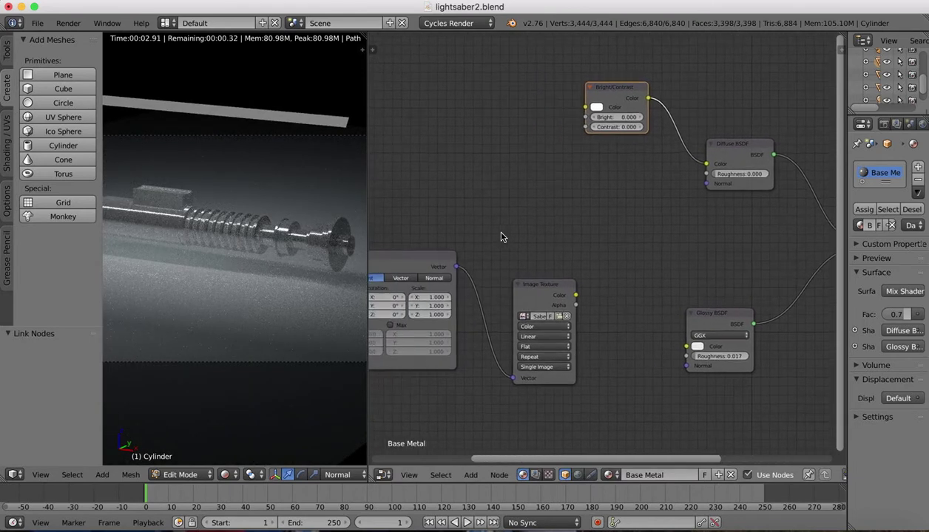
drag(550, 288, 583, 109)
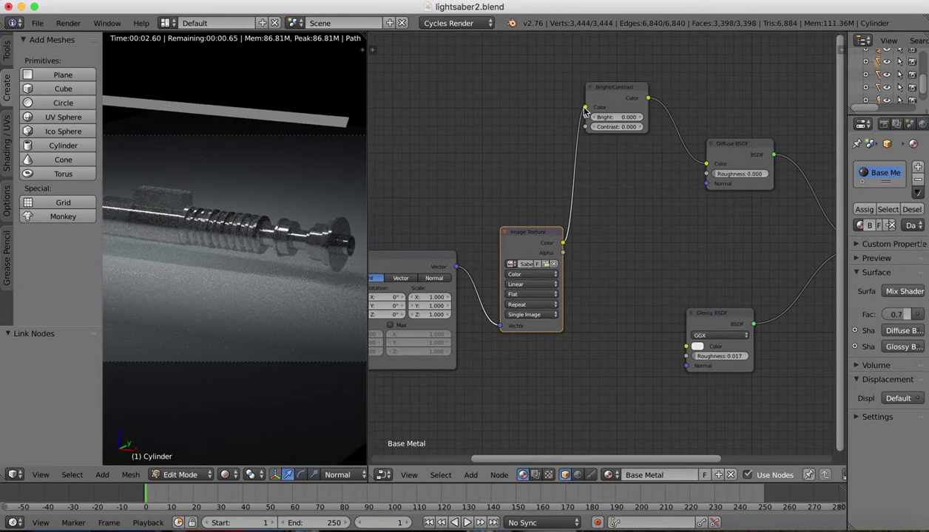
drag(623, 87, 642, 117)
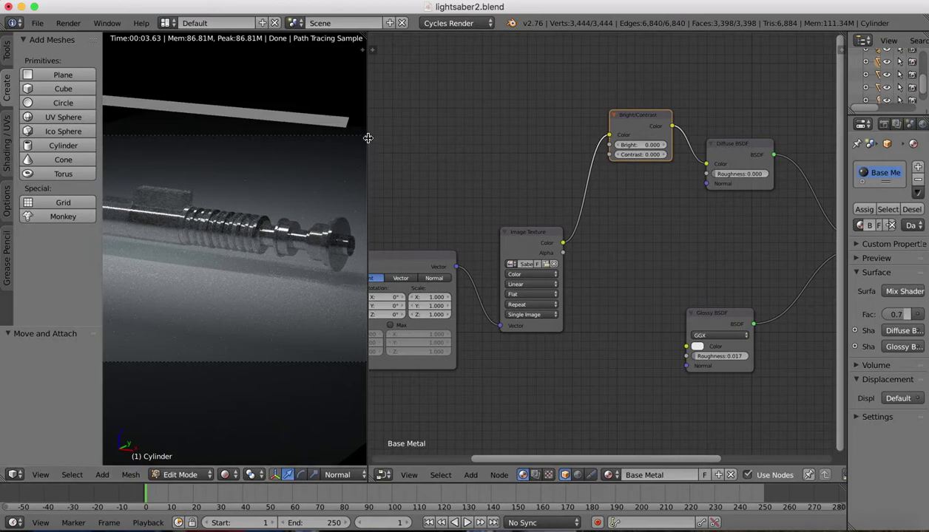
Widen the 3D viewport and examine the metal texture on the rendered hilt up close
drag(367, 138, 529, 139)
scroll(256, 186, down, 6)
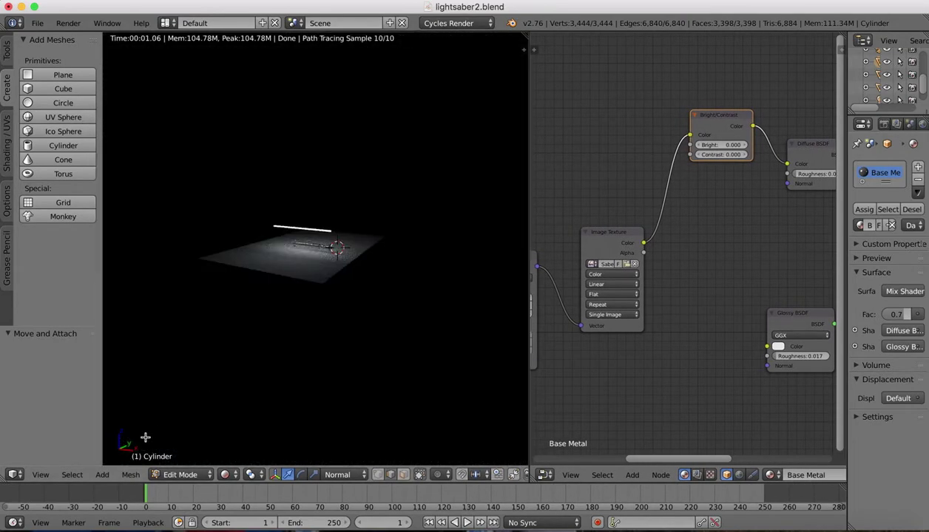
click(40, 475)
click(59, 430)
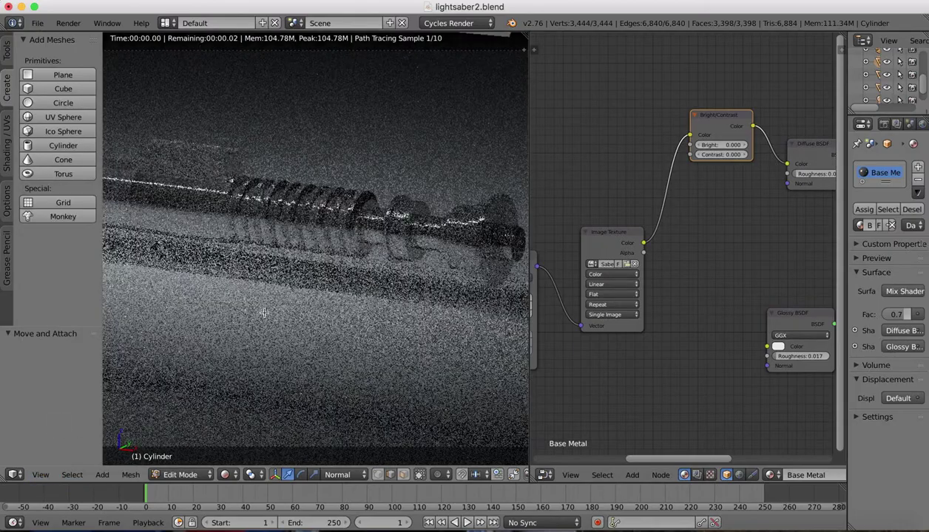
scroll(309, 180, down, 3)
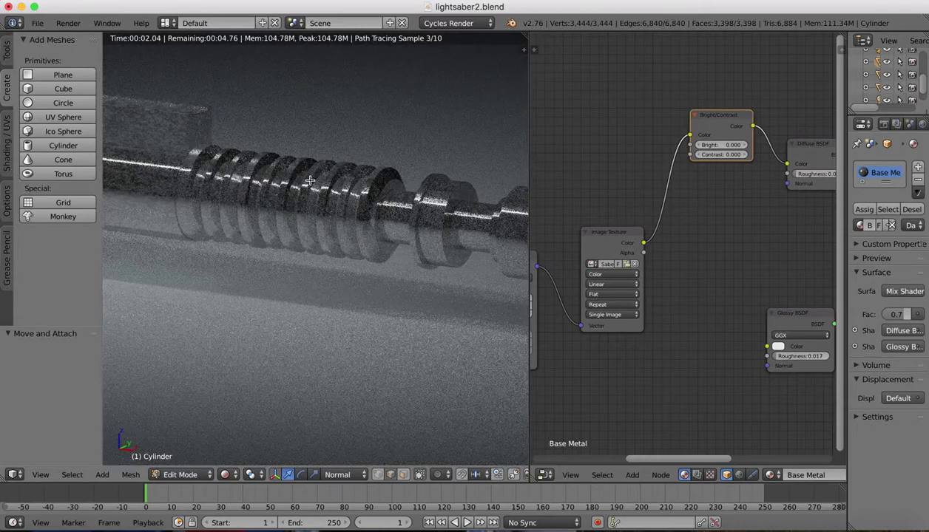
scroll(378, 224, down, 2)
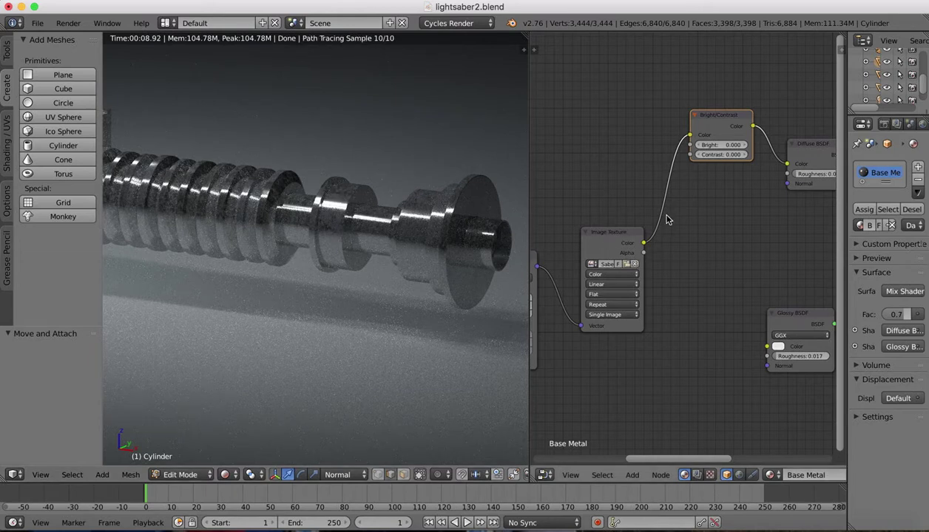
Try a Diffuse BSDF roughness of 0.338 and return it to 0
scroll(665, 220, right, 5)
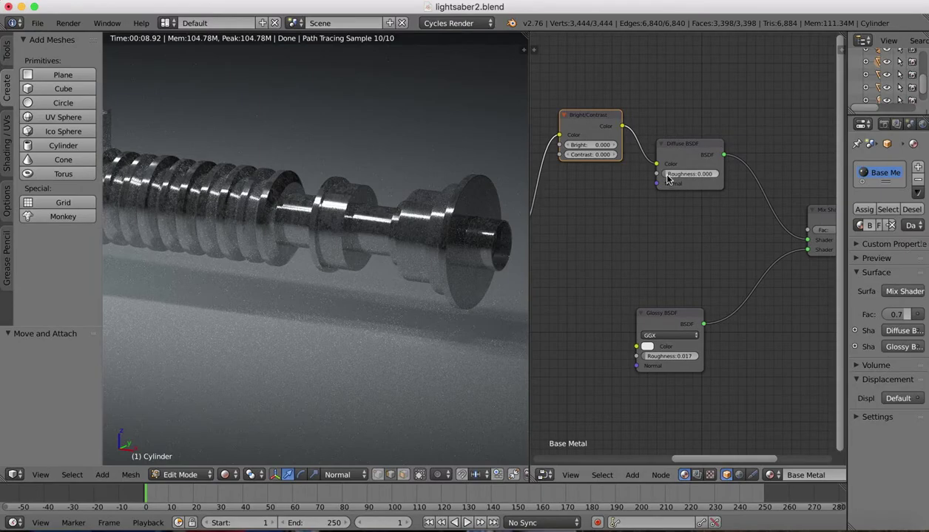
drag(667, 175, 690, 175)
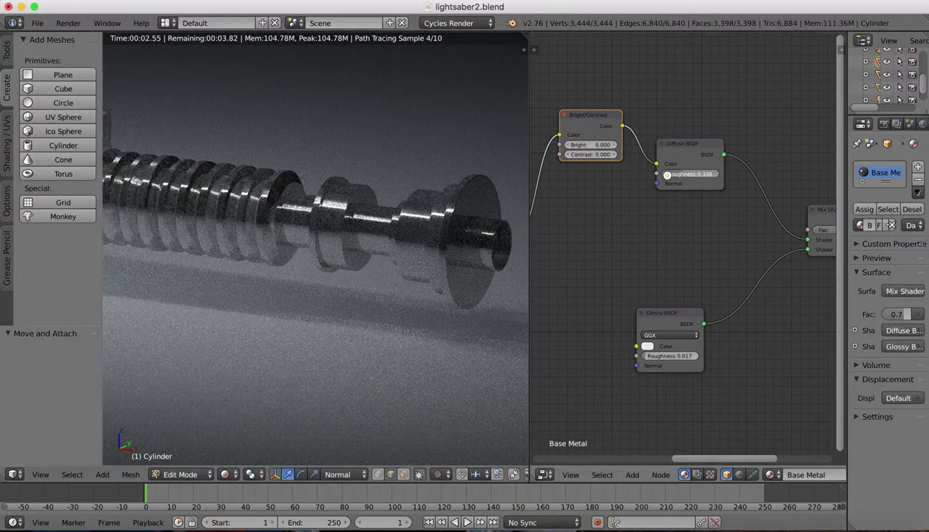
drag(666, 175, 644, 175)
Lower the Mix Shader factor to 0 to inspect the bare texture, and set it to 0.482 for a balanced metal look
middle_drag(740, 257, 652, 255)
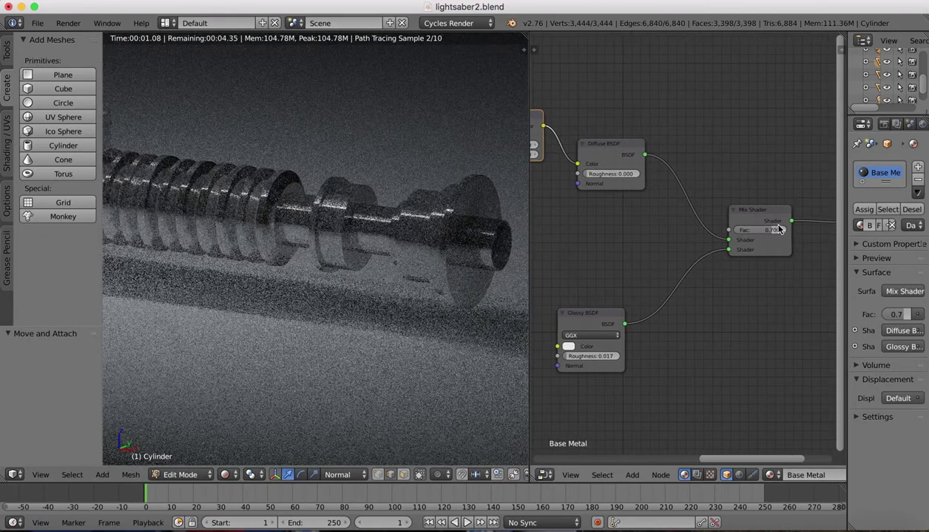
drag(769, 230, 739, 230)
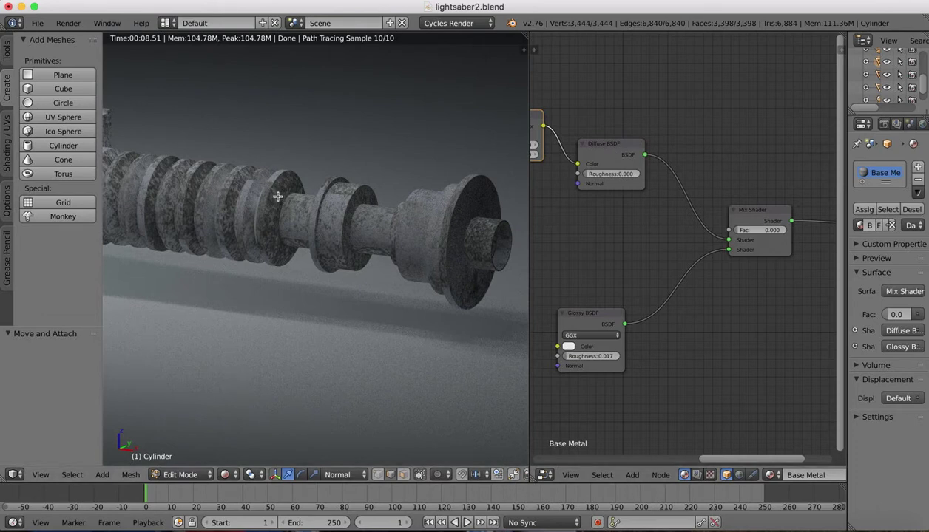
drag(740, 233, 761, 233)
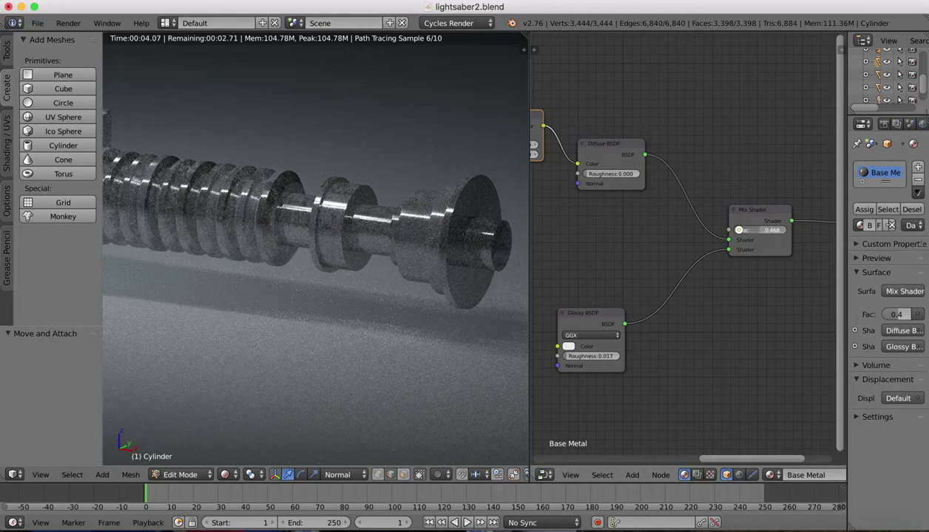
drag(739, 230, 749, 230)
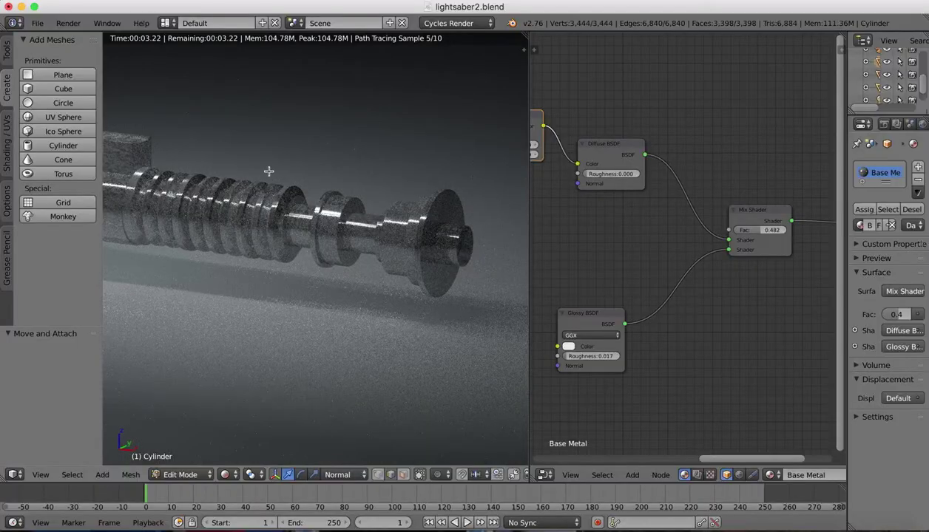
scroll(269, 171, down, 5)
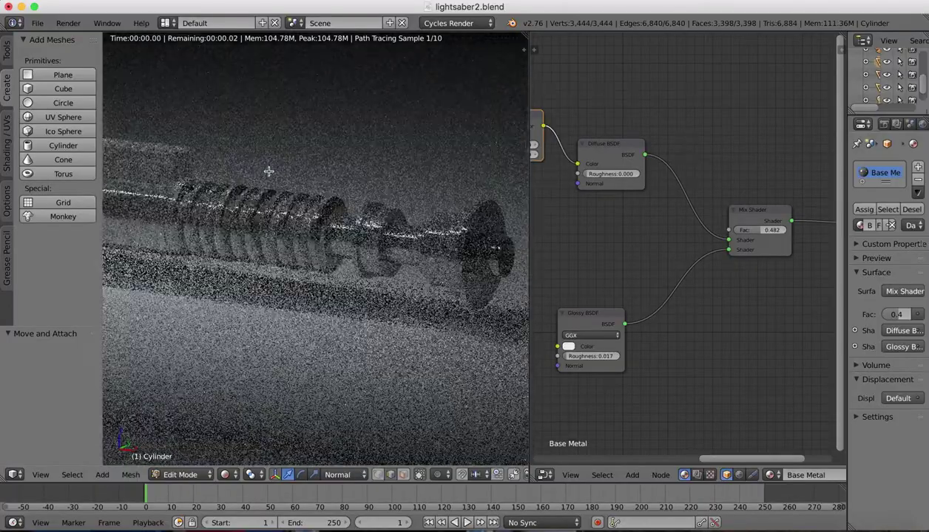
scroll(317, 148, down, 5)
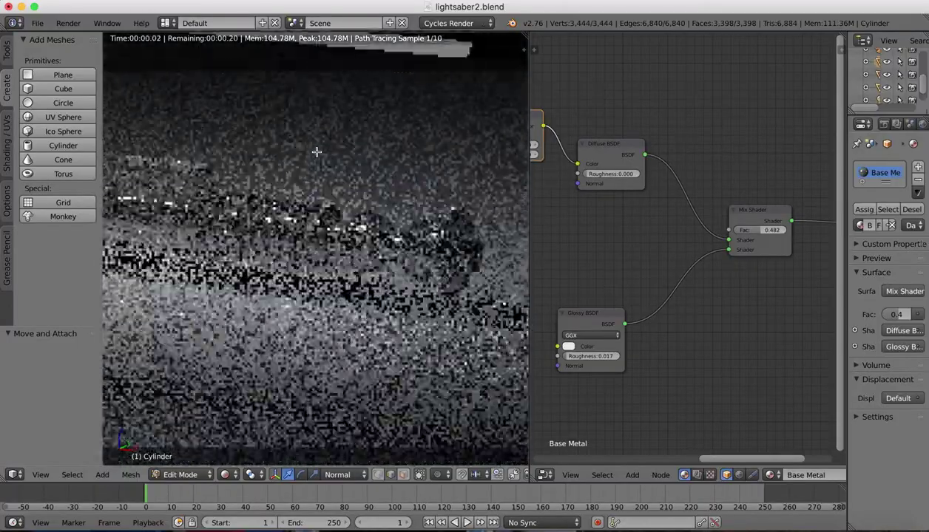
Raise the Mix Shader factor of the Base Metal material to about 0.786 to make the lightsaber hilt glossier
scroll(317, 152, up, 5)
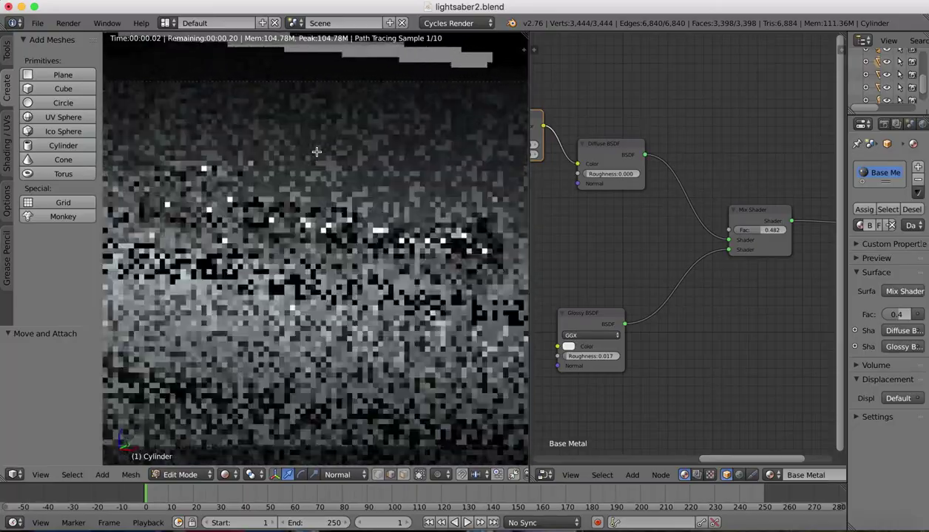
scroll(316, 152, up, 1)
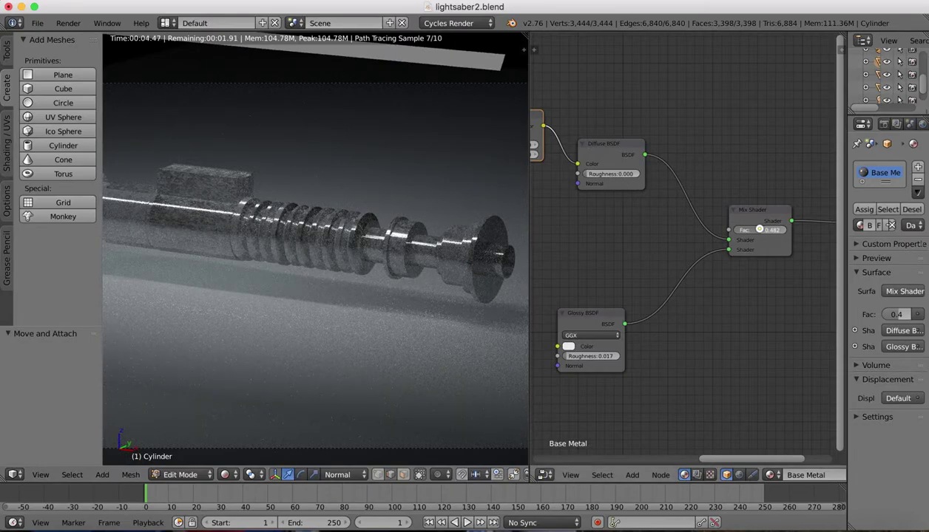
drag(759, 229, 772, 229)
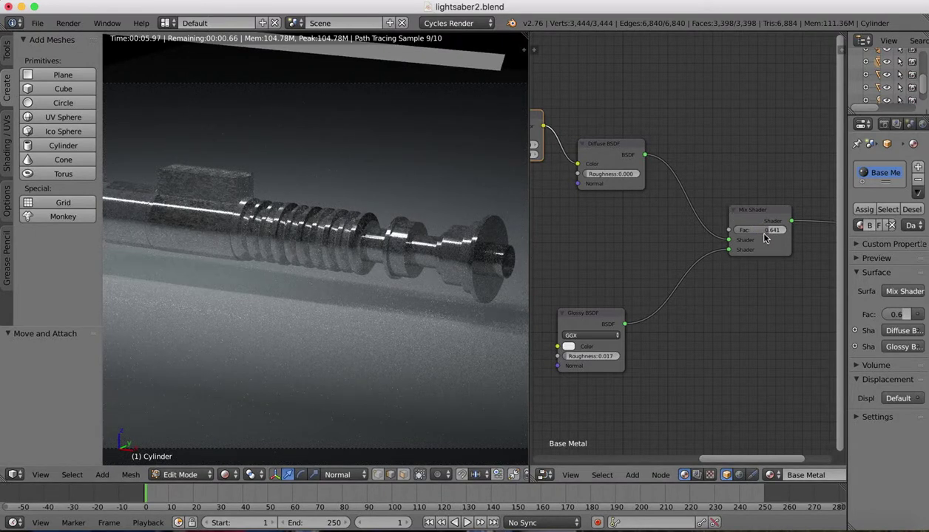
scroll(374, 278, down, 2)
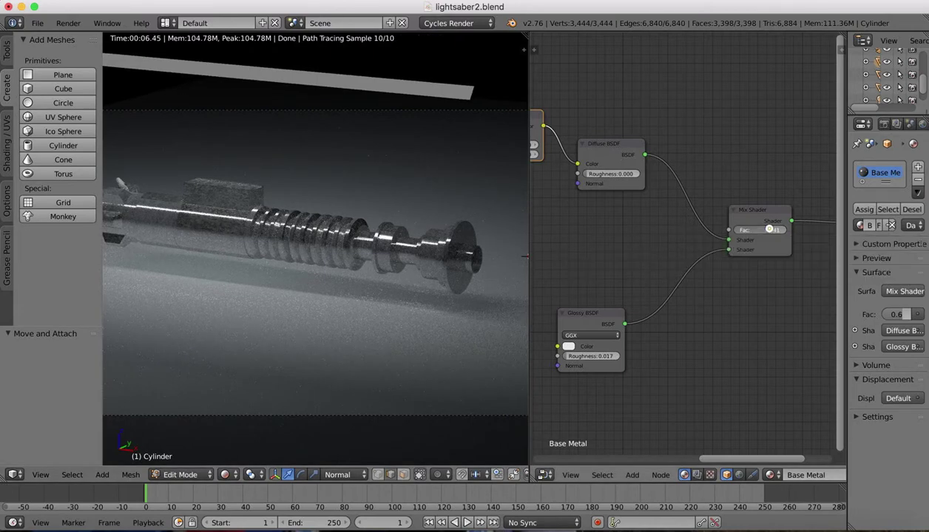
drag(769, 232, 776, 230)
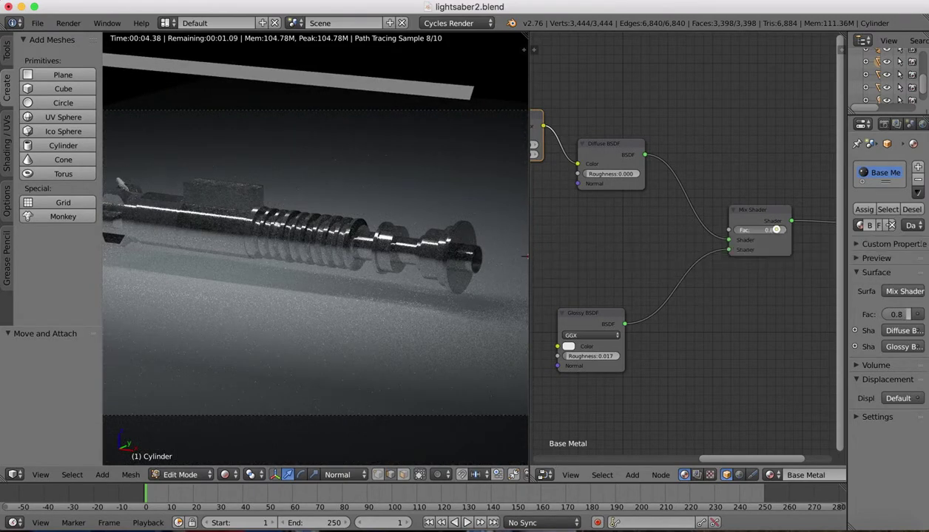
drag(775, 230, 772, 230)
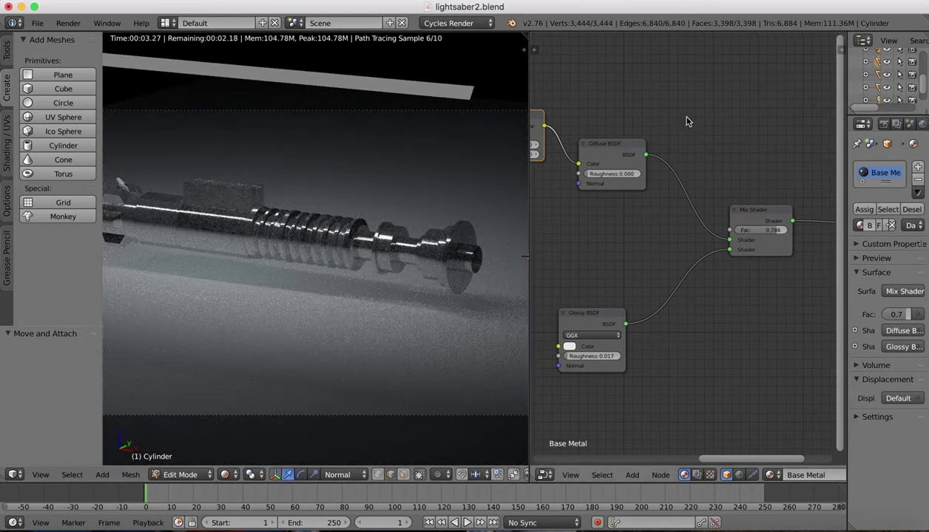
Add a Geometry node to the Base Metal material and place it above the Mapping node
scroll(646, 112, left, 10)
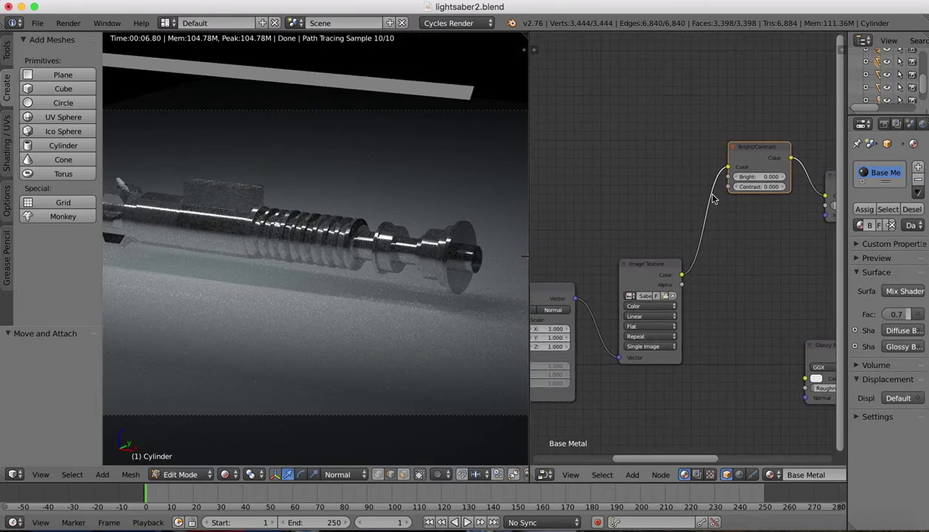
scroll(675, 156, left, 5)
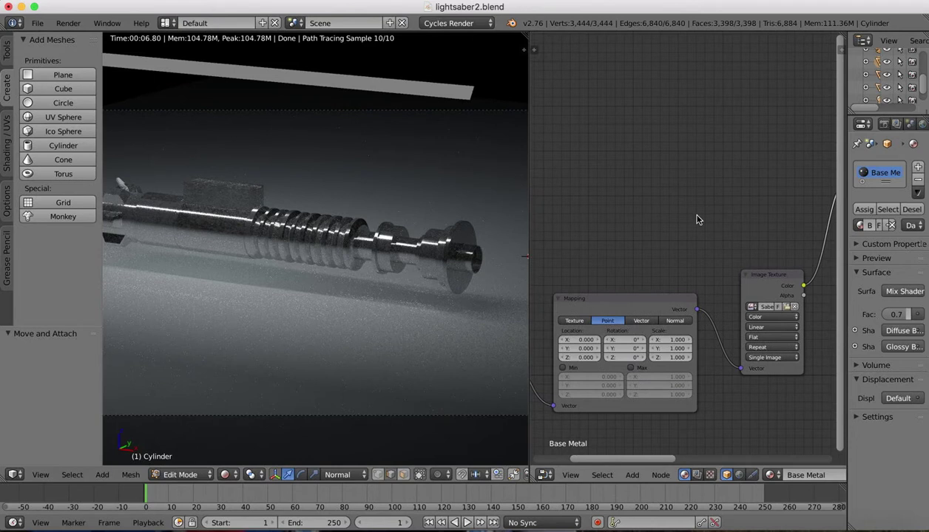
click(632, 474)
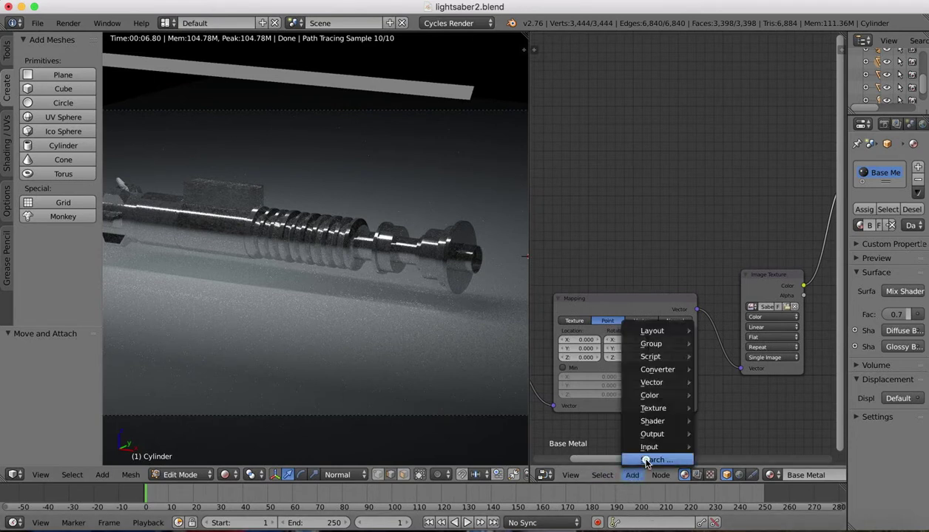
click(646, 461)
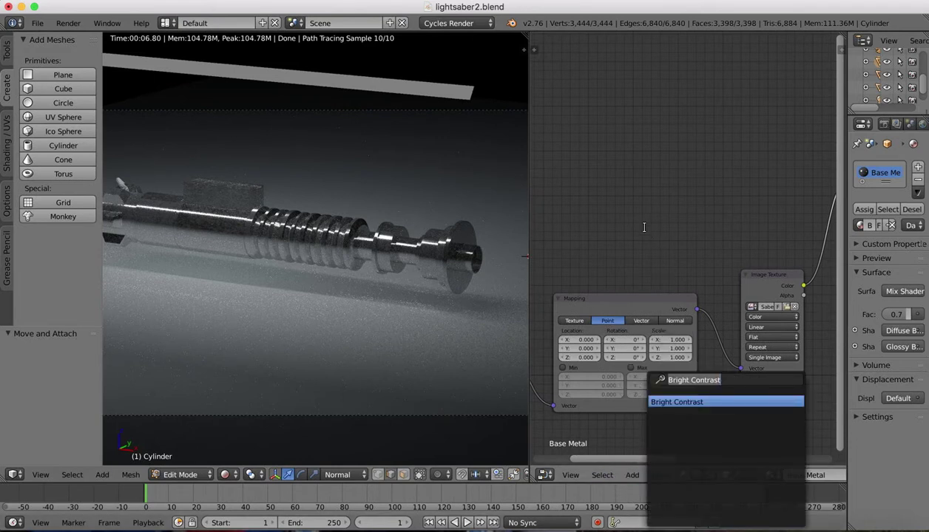
text(ge)
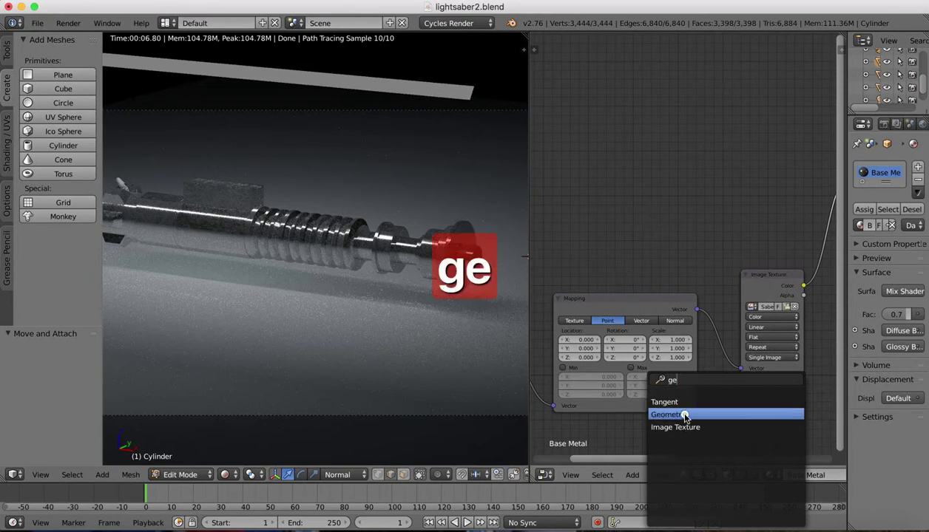
click(684, 417)
click(620, 199)
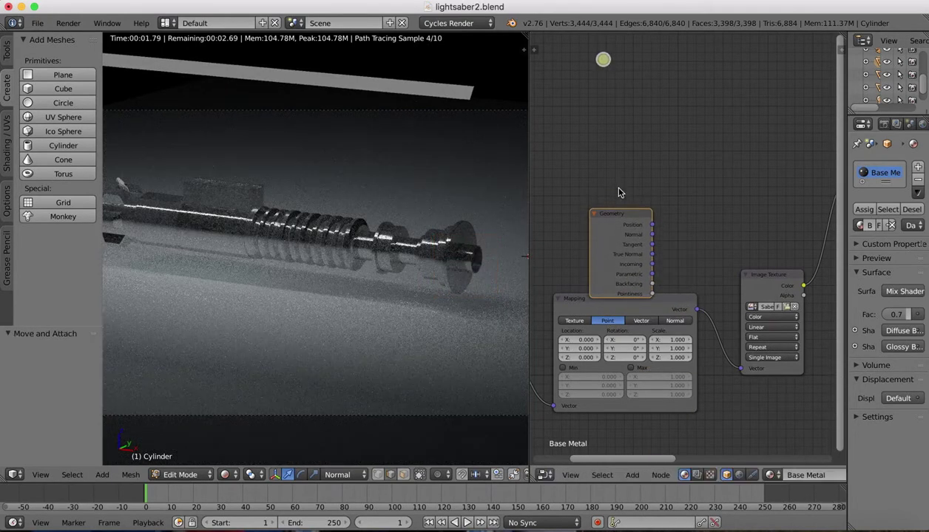
drag(605, 212, 588, 101)
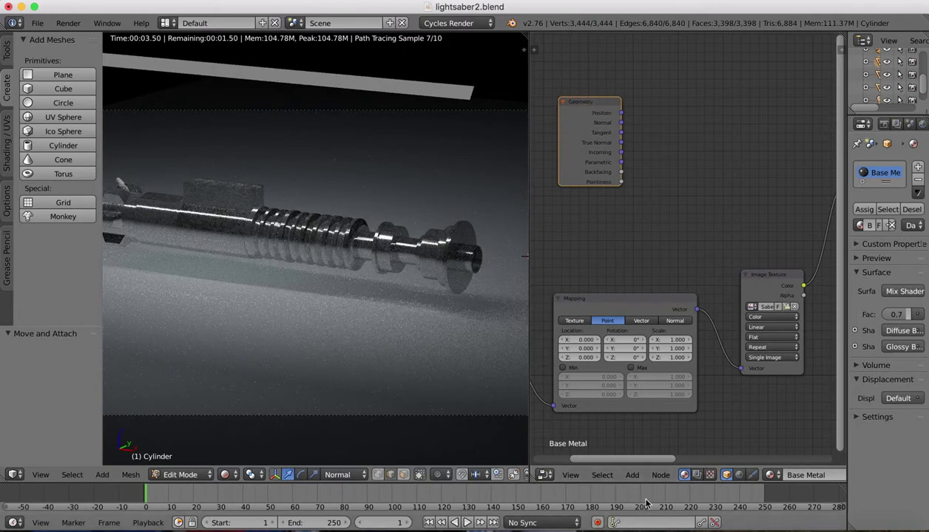
Add a ColorRamp node beside the Geometry node
click(632, 475)
click(648, 517)
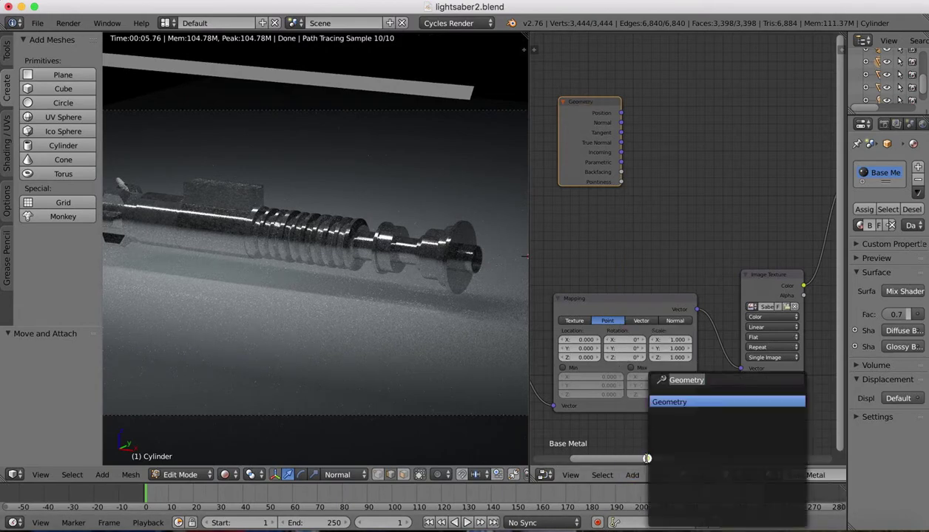
text(colo)
key(Return)
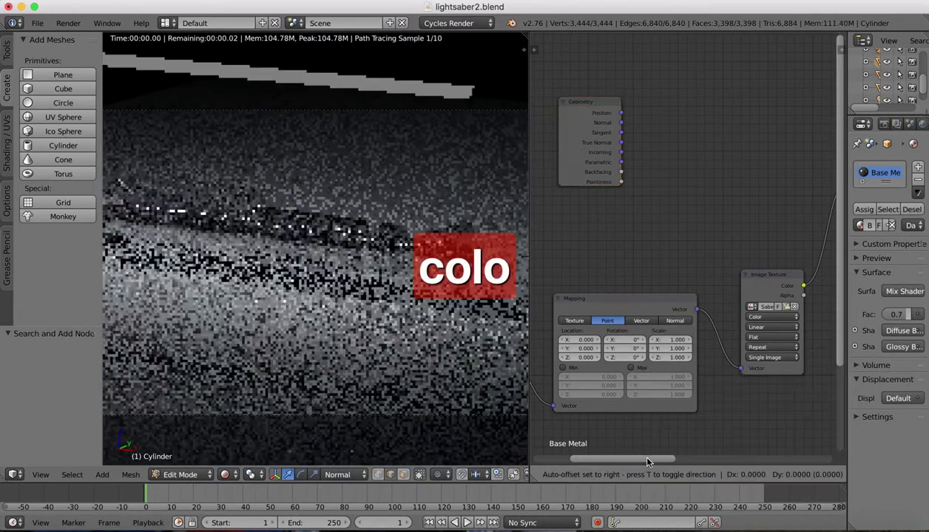
click(673, 62)
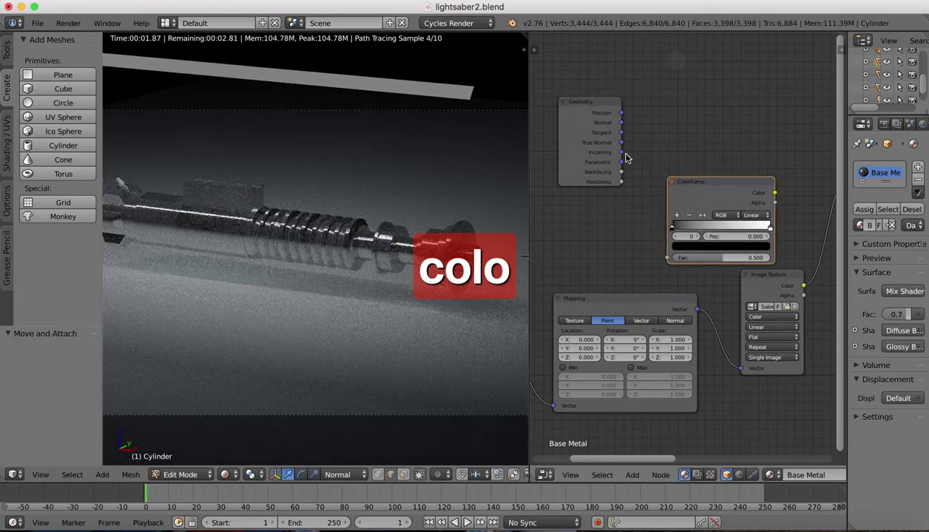
Connect the Geometry node's Pointiness output to the ColorRamp's Fac input and line the two nodes up side by side
drag(621, 183, 668, 257)
drag(706, 186, 699, 128)
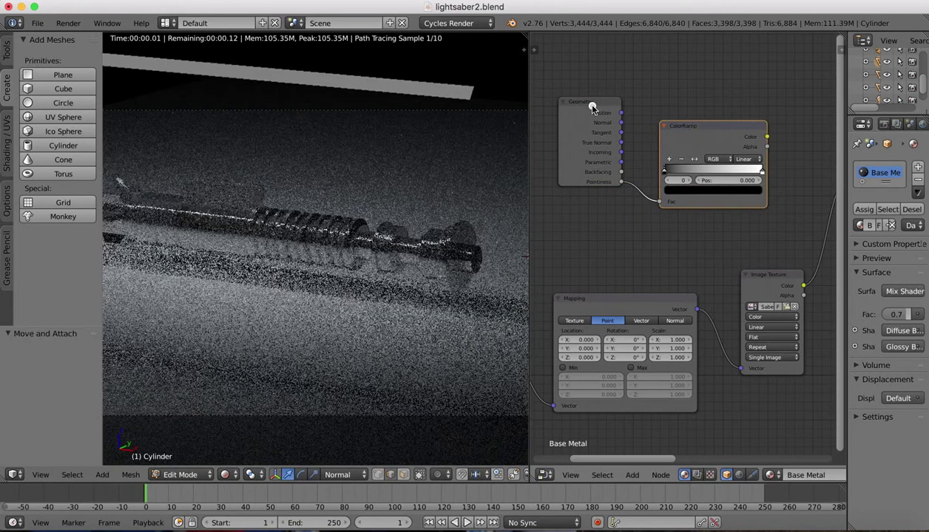
drag(596, 104, 567, 102)
drag(691, 127, 655, 108)
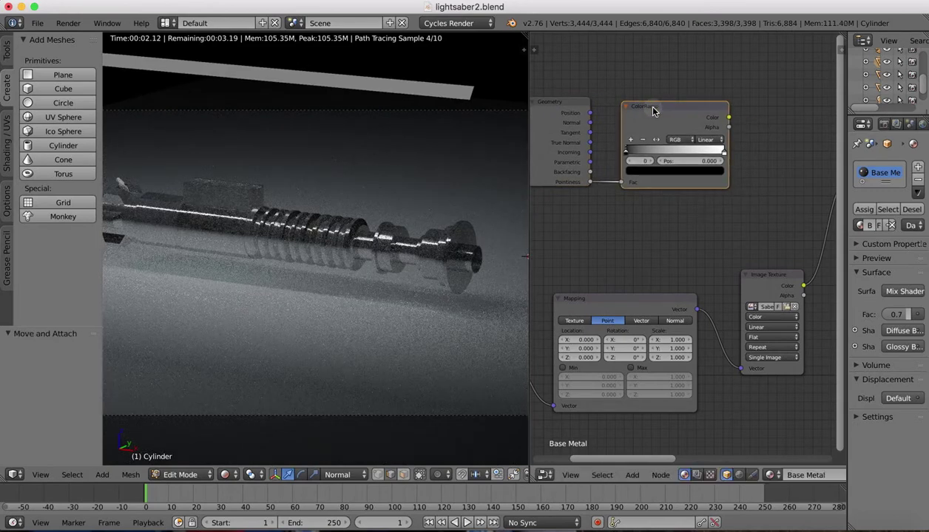
Preview the ColorRamp, Geometry, Mapping and Image Texture outputs in turn on the model, ending with the ColorRamp
ctrl+shift+click(653, 109)
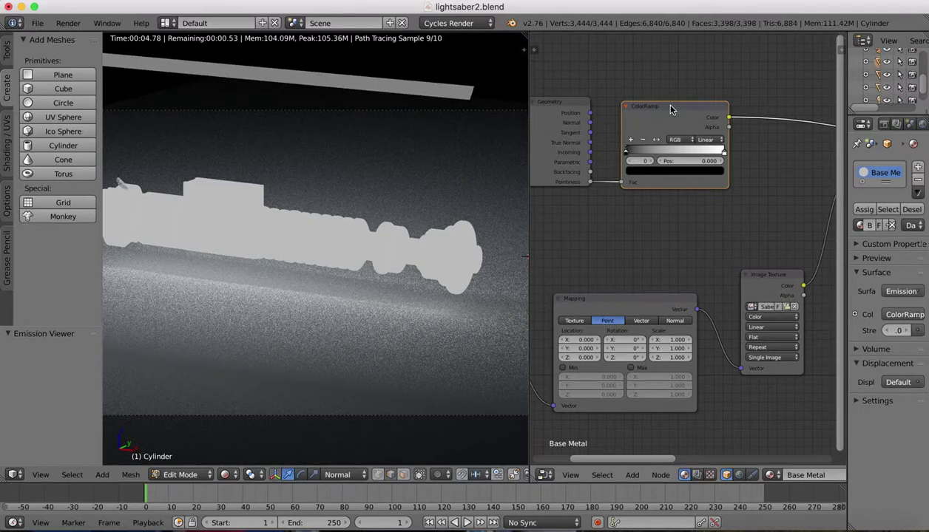
ctrl+shift+click(557, 102)
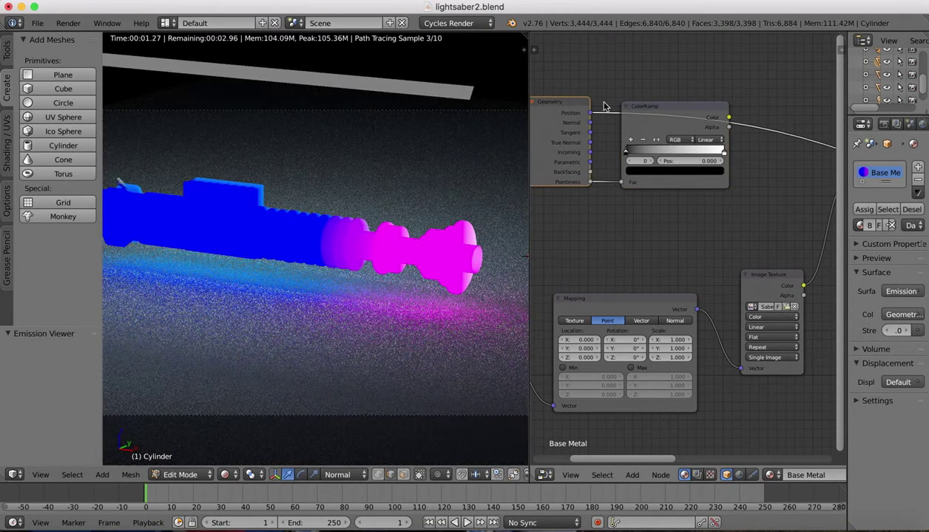
ctrl+shift+click(641, 108)
ctrl+shift+click(619, 301)
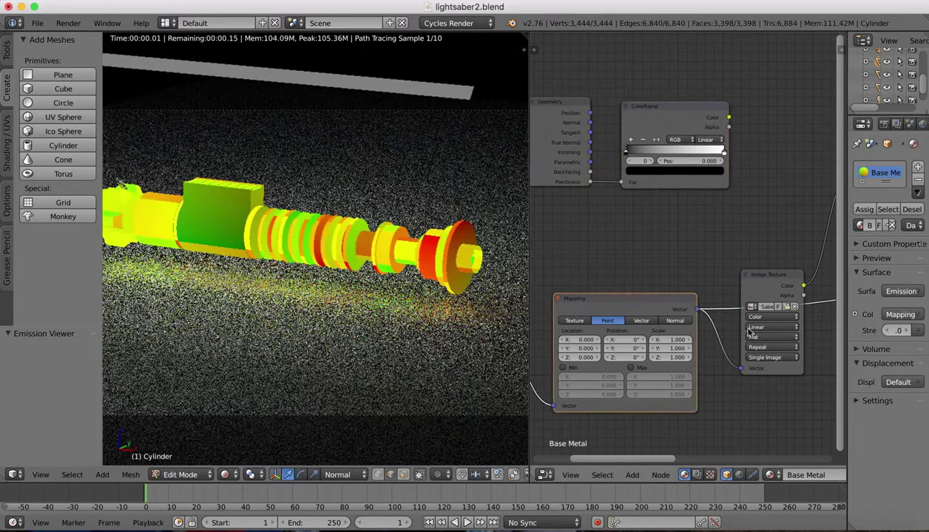
ctrl+shift+click(753, 275)
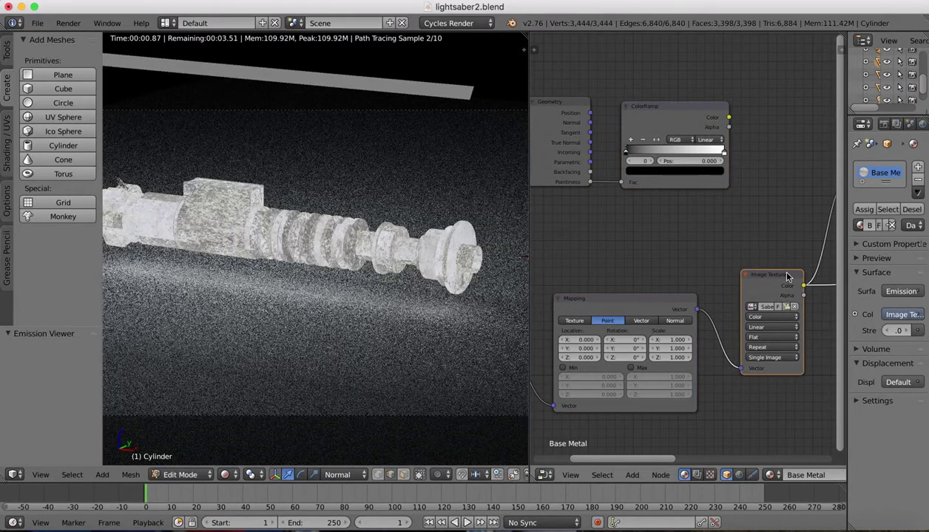
ctrl+shift+click(618, 298)
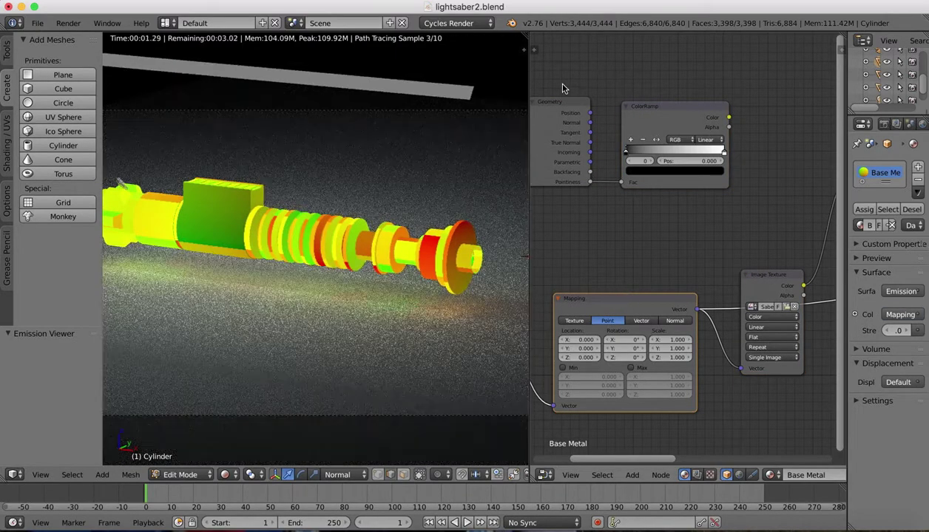
ctrl+shift+click(553, 104)
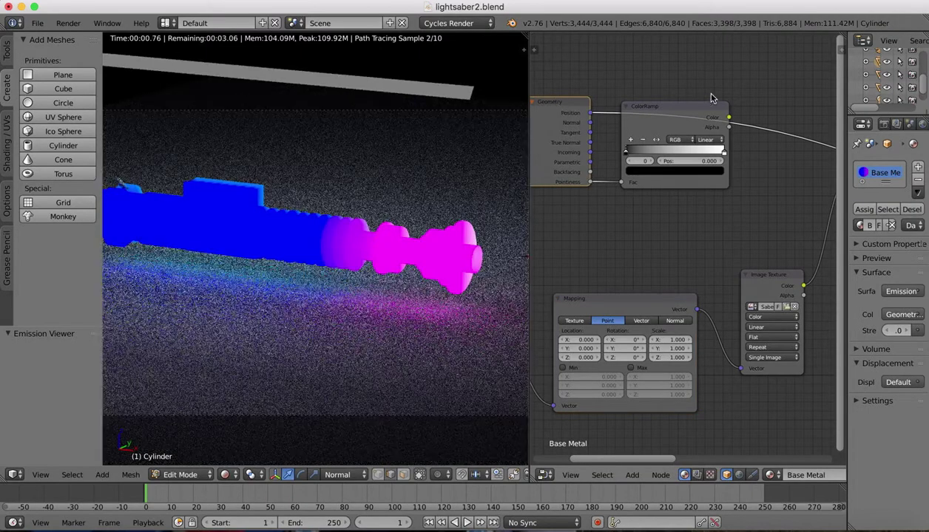
ctrl+shift+click(695, 107)
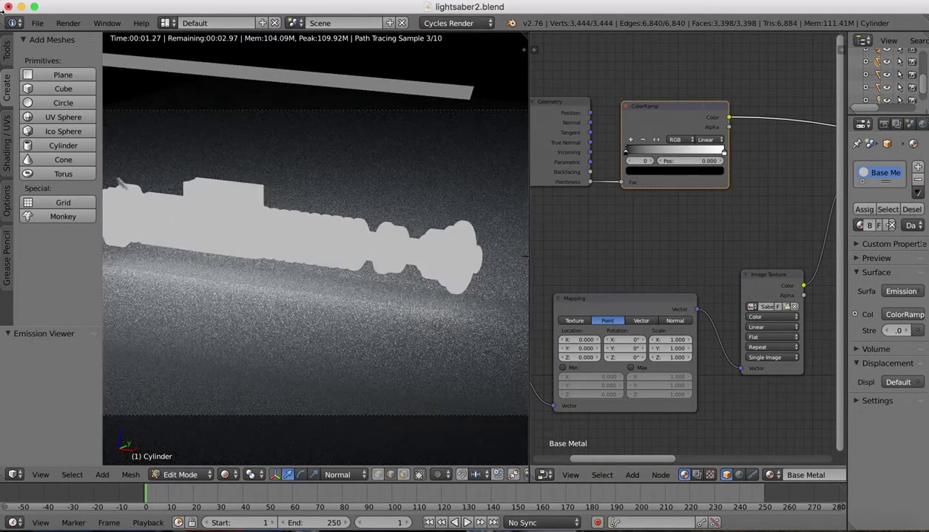
Search the add-ons in the user preferences for "node" to check Node Wrangler, and close the preferences
click(37, 23)
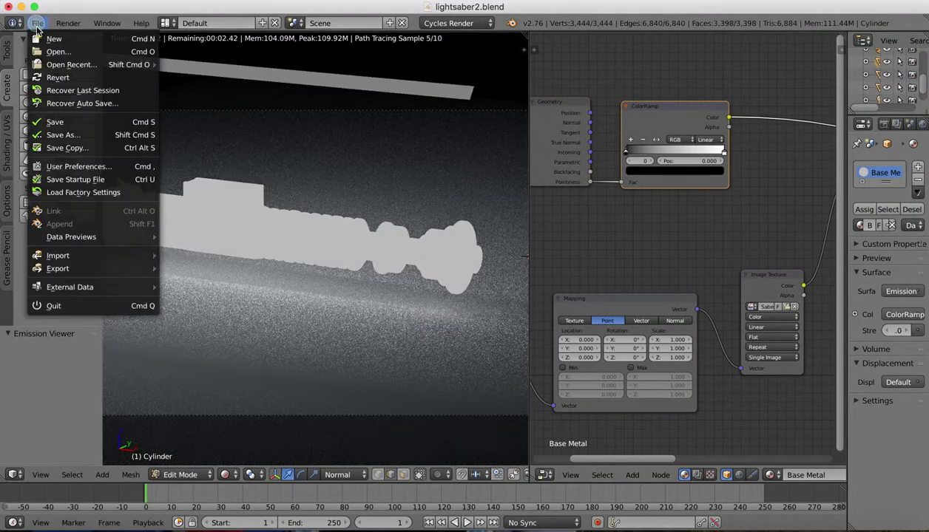
click(78, 167)
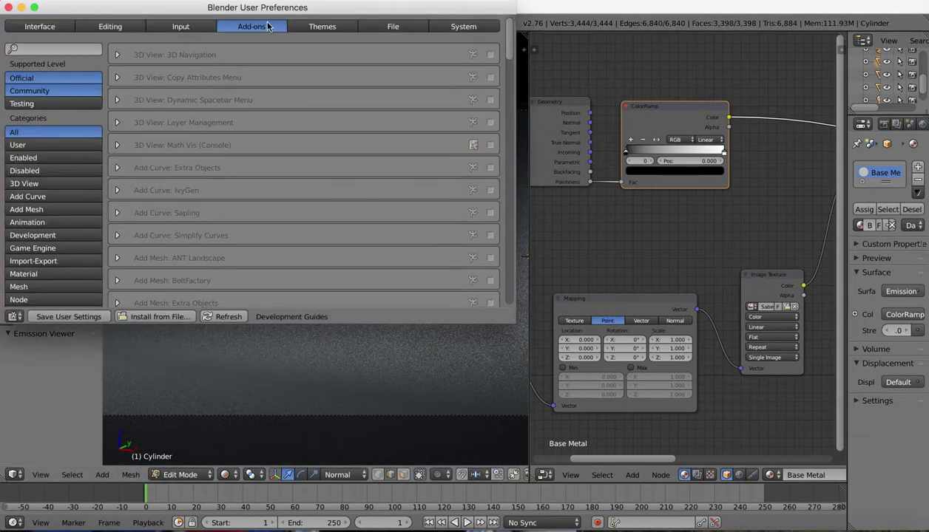
click(68, 49)
text(n)
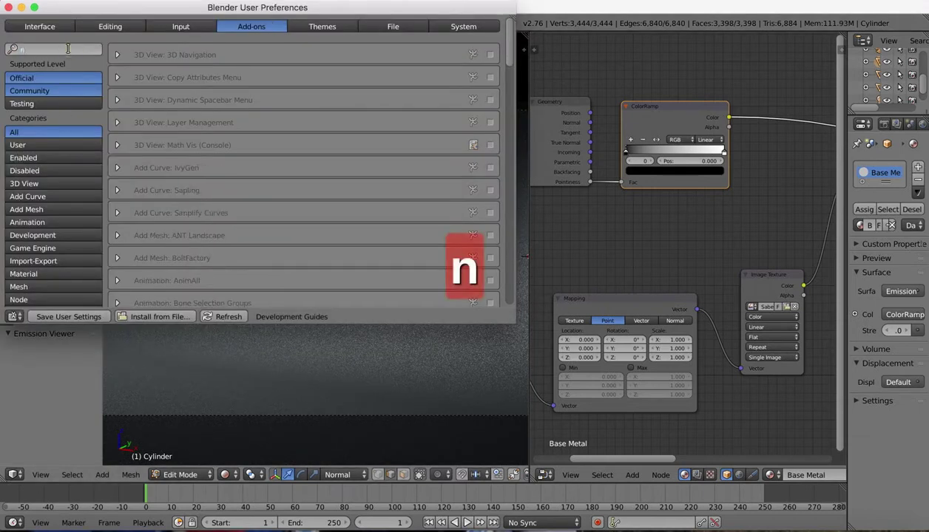
text(ode)
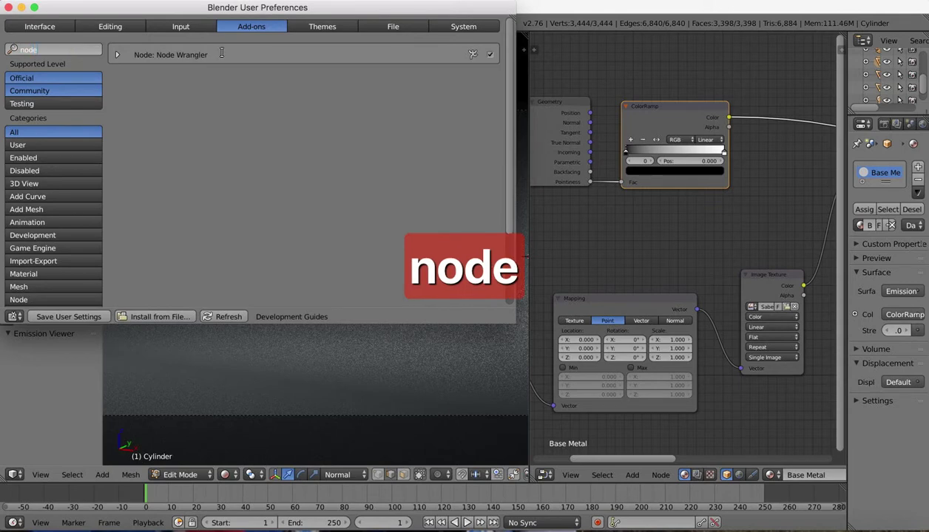
click(8, 7)
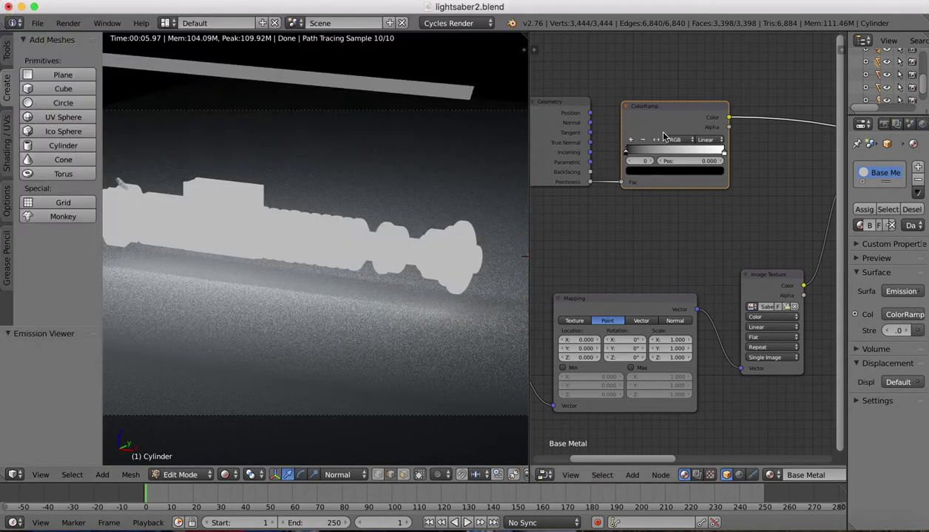
Compare the Geometry, Mapping and Image Texture outputs once more with the Emission Viewer
ctrl+shift+click(551, 106)
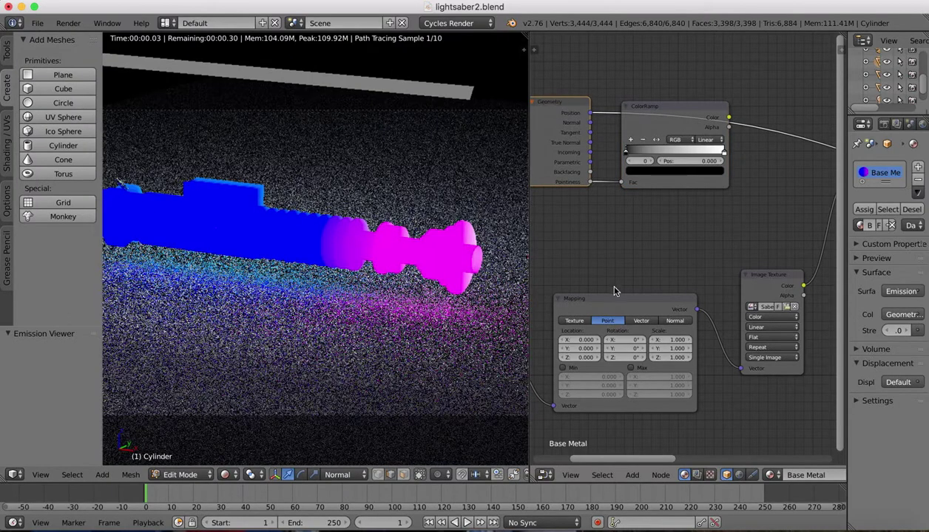
ctrl+shift+click(600, 299)
ctrl+shift+click(784, 284)
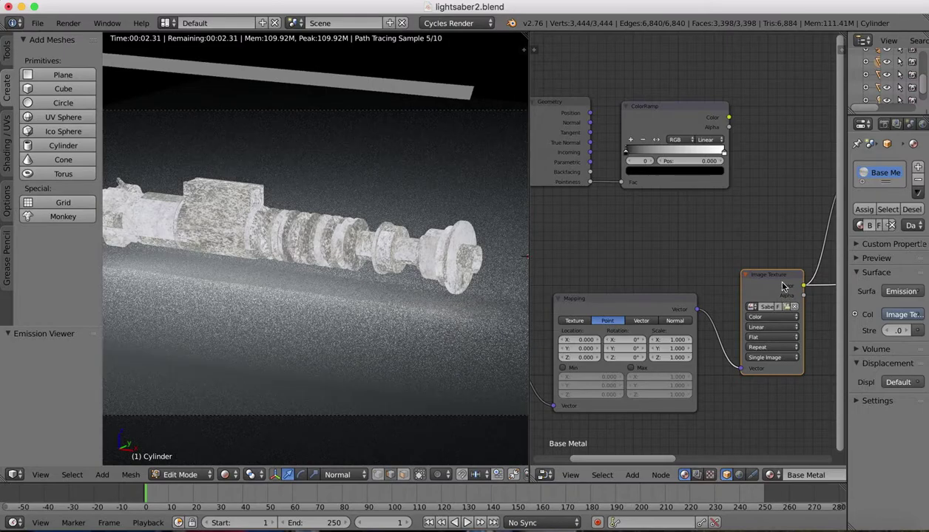
ctrl+shift+click(615, 309)
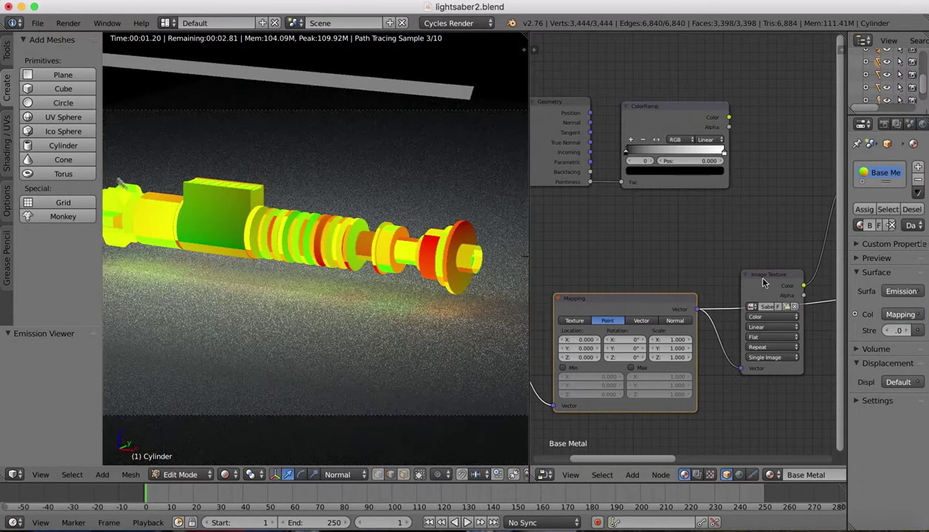
ctrl+shift+click(768, 275)
Preview the ColorRamp on the model and tighten its stops, with black at position 0.482 and white at 0.548
ctrl+shift+click(656, 114)
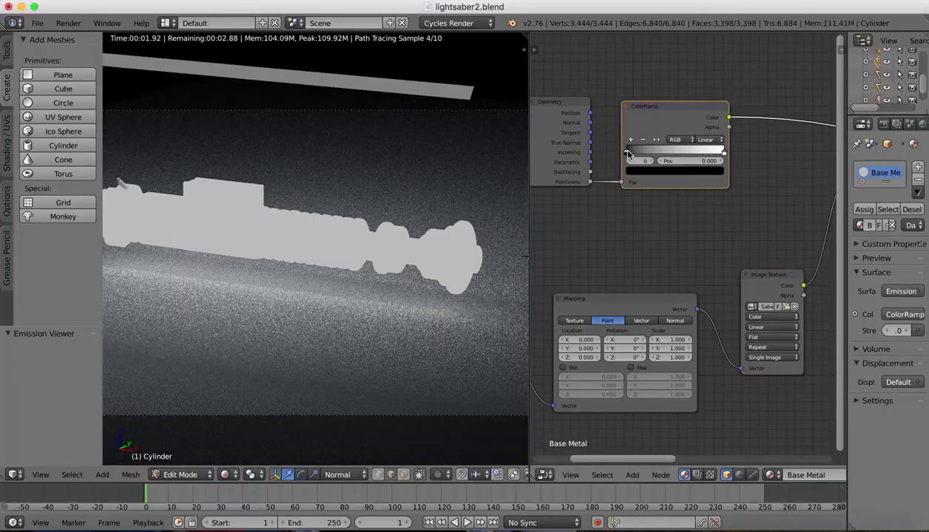
drag(629, 152, 660, 151)
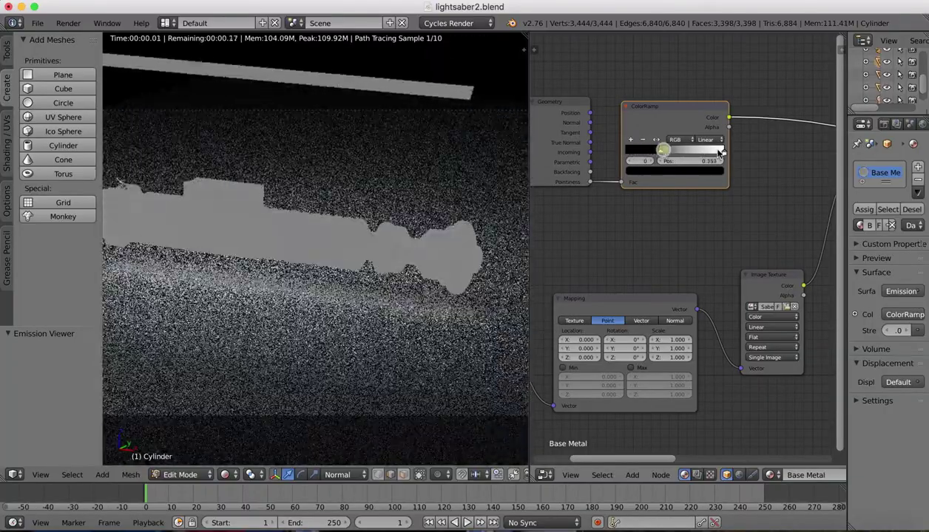
drag(721, 151, 675, 151)
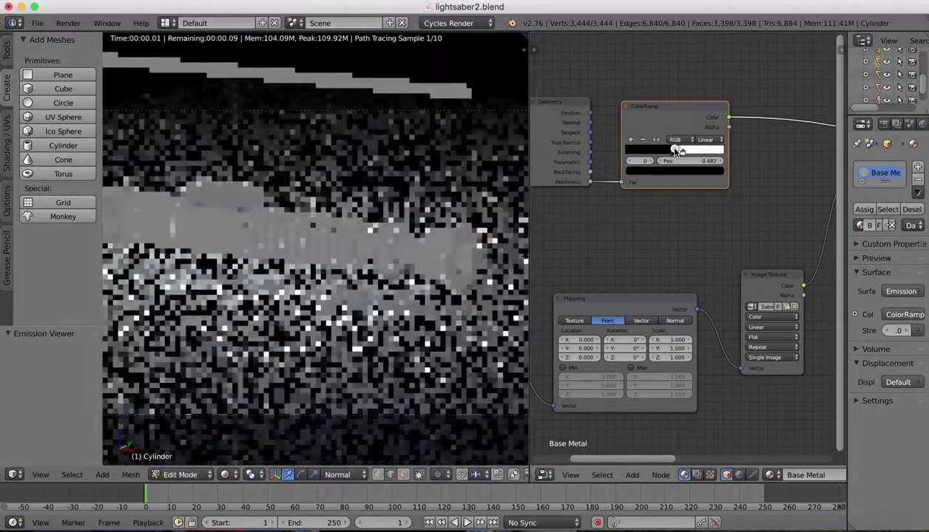
click(681, 151)
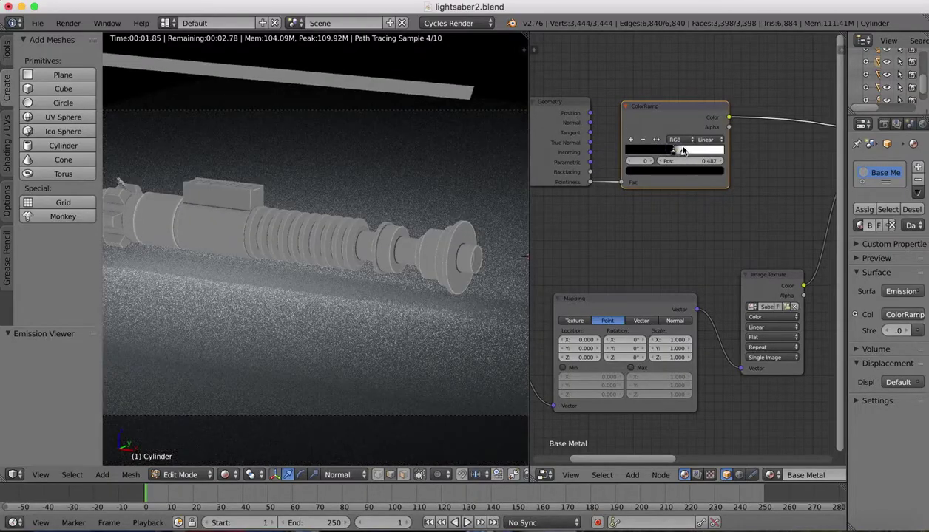
drag(682, 150, 679, 151)
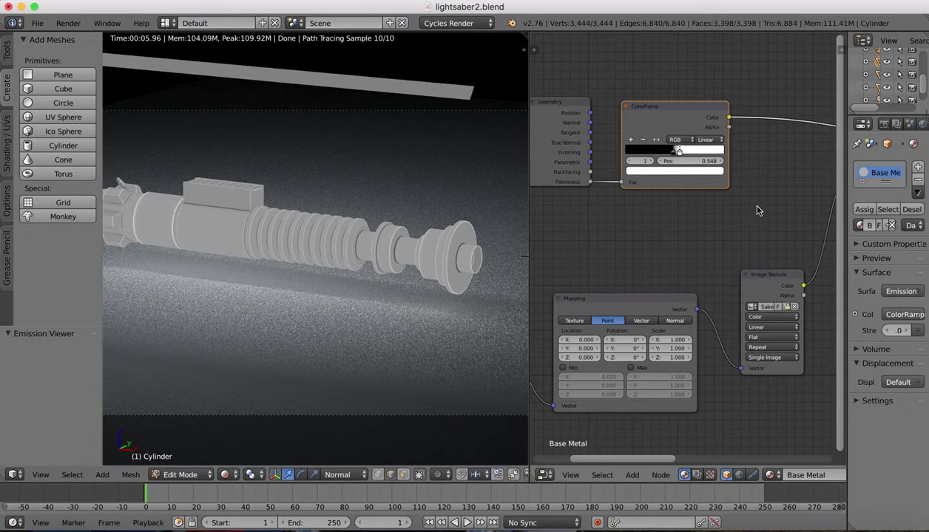
Spread out the final Mix Shader, the Material Output and the Viewer node so they no longer crowd each other
scroll(749, 214, right, 10)
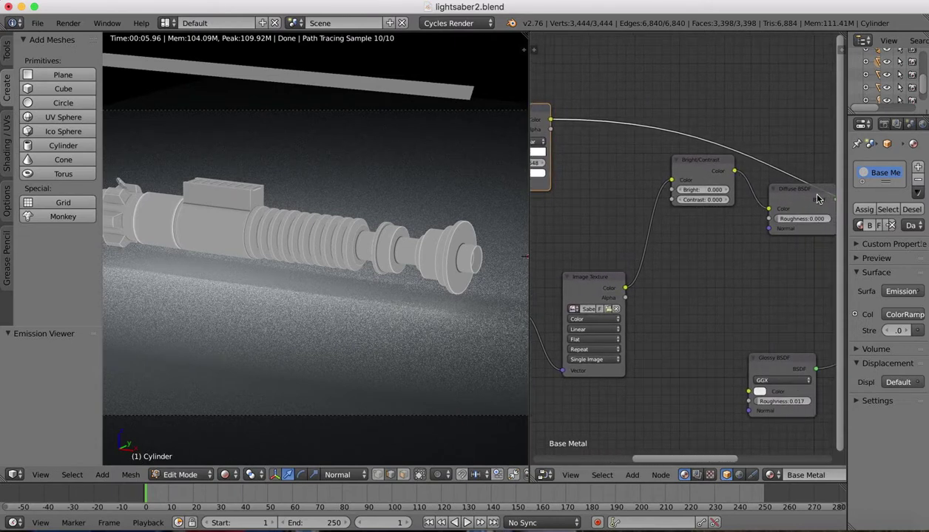
scroll(714, 278, right, 11)
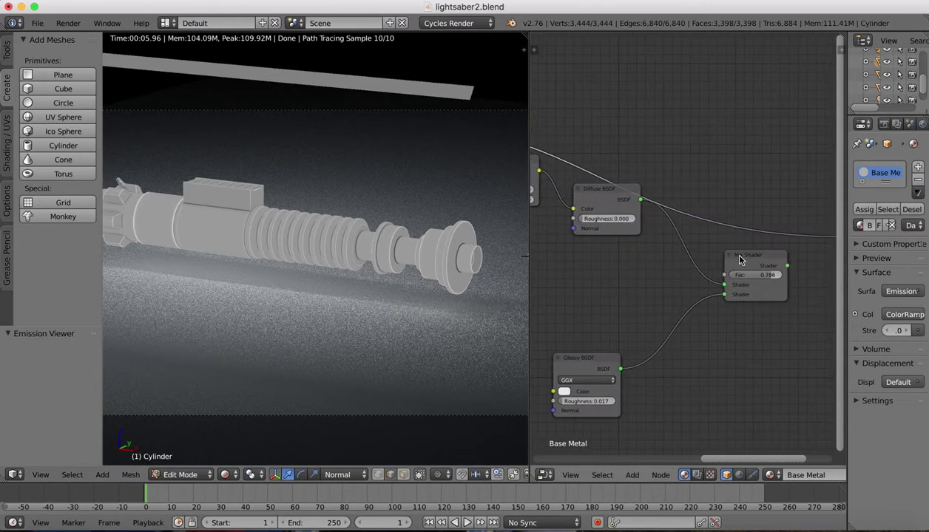
drag(731, 256, 790, 255)
scroll(786, 270, right, 6)
scroll(786, 270, right, 6)
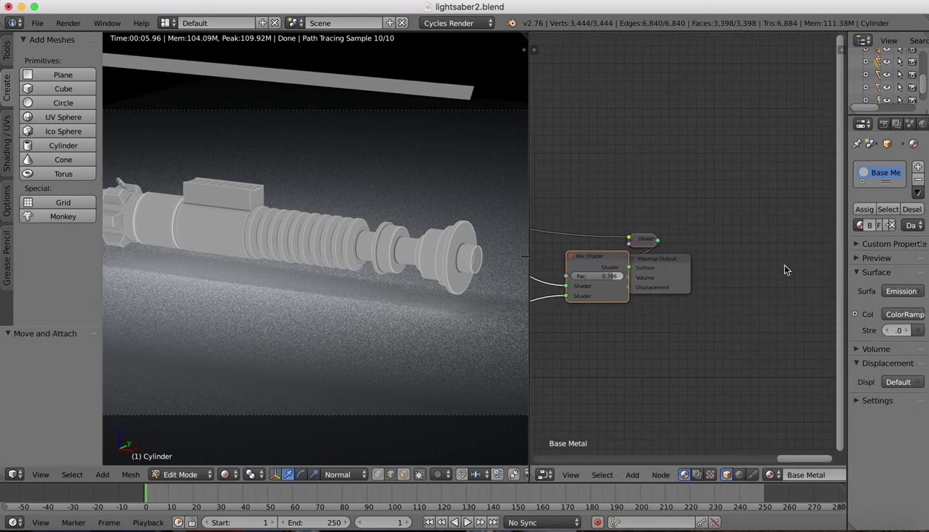
drag(660, 259, 750, 257)
drag(643, 242, 746, 210)
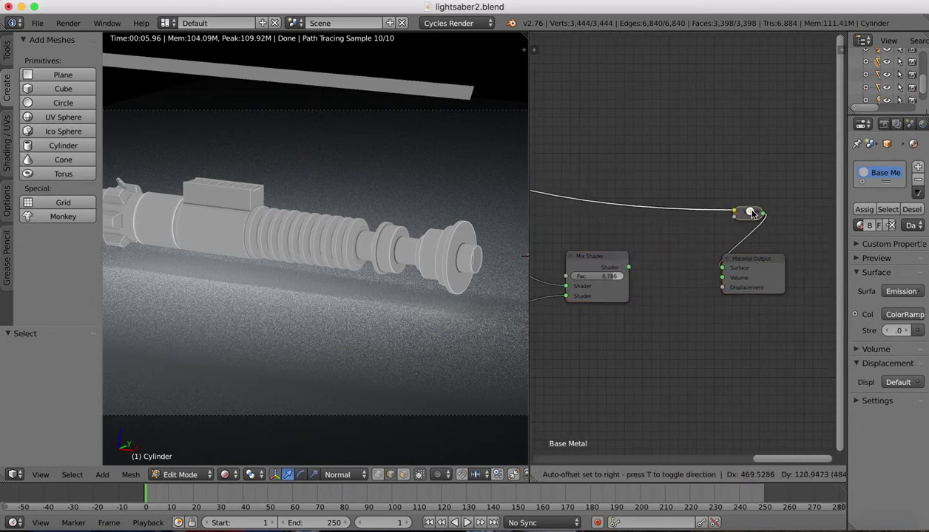
Shift the Diffuse and Glossy BSDF nodes towards the output and the Image Texture towards the Mapping node to free up space
middle_drag(540, 218, 704, 194)
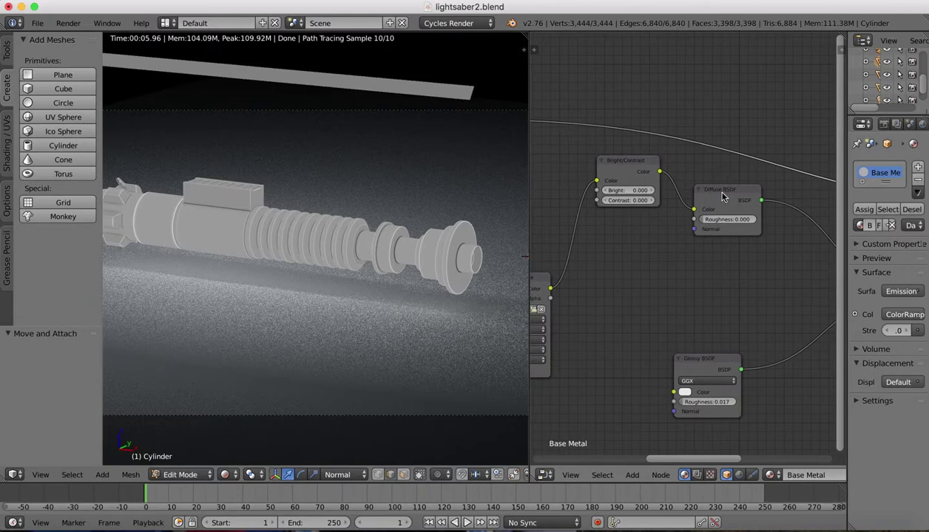
drag(723, 197, 759, 207)
drag(693, 358, 748, 346)
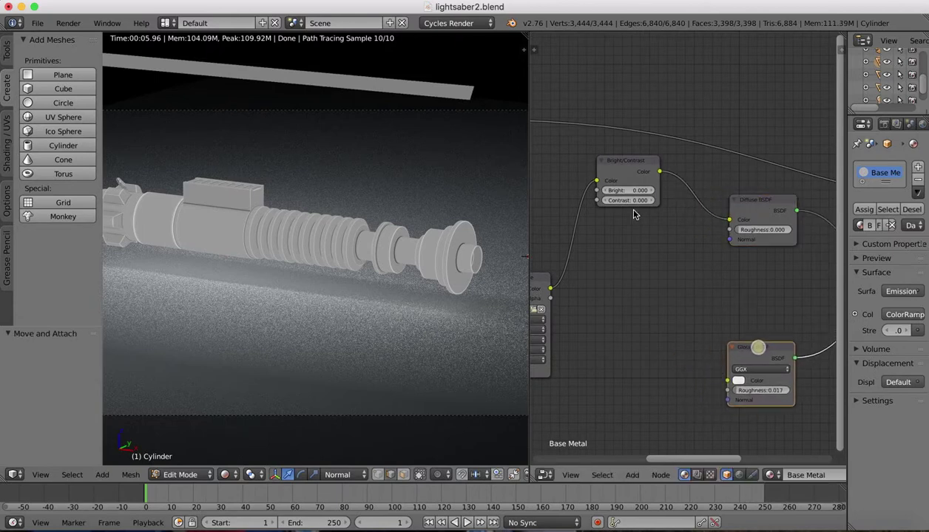
scroll(634, 215, left, 10)
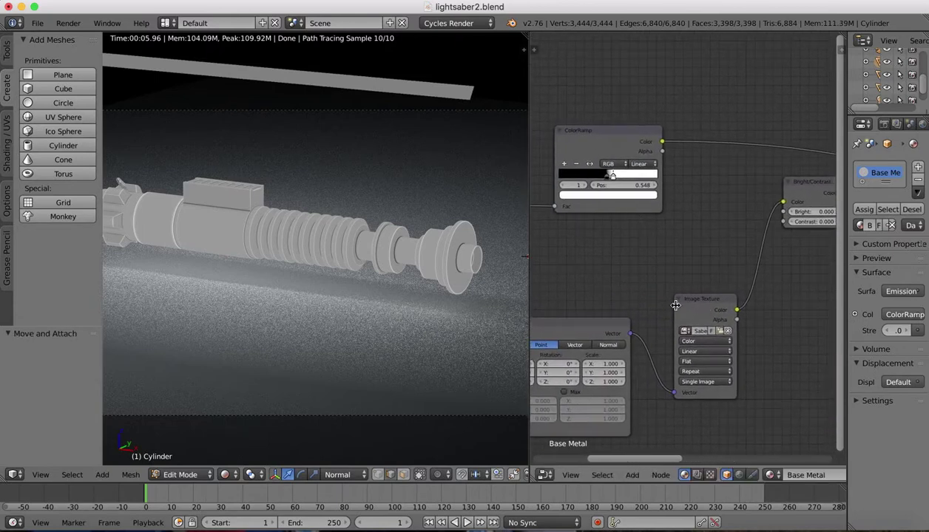
drag(675, 306, 656, 305)
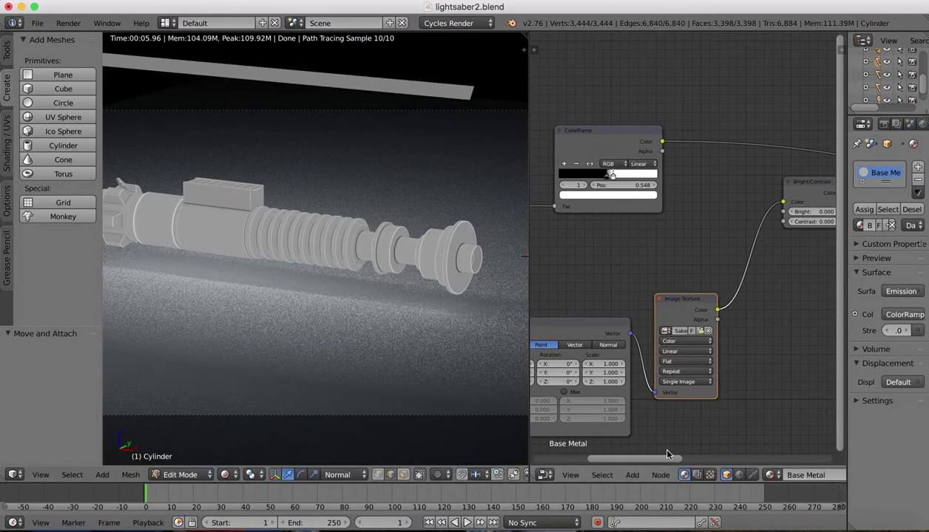
Add a Mix Shader node and insert it on the link between the Image Texture and Bright/Contrast nodes
click(632, 475)
click(641, 459)
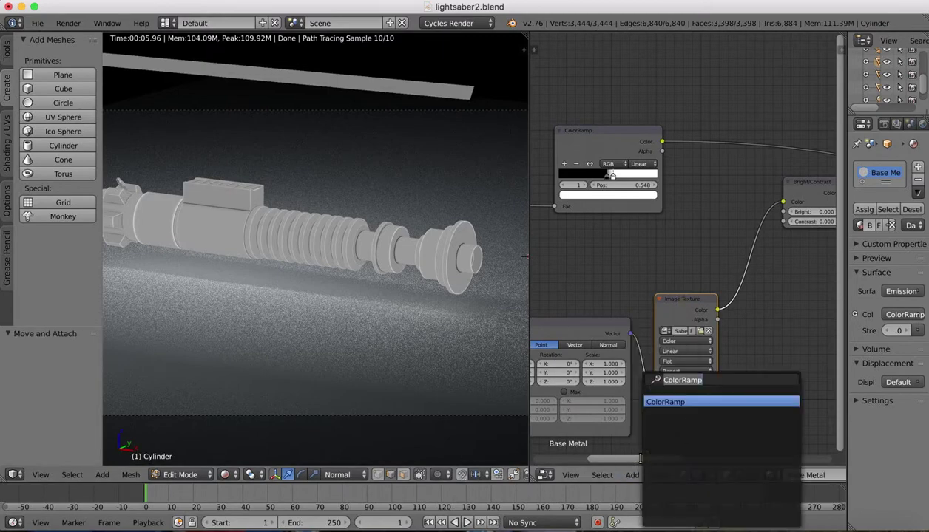
text(mix)
key(Return)
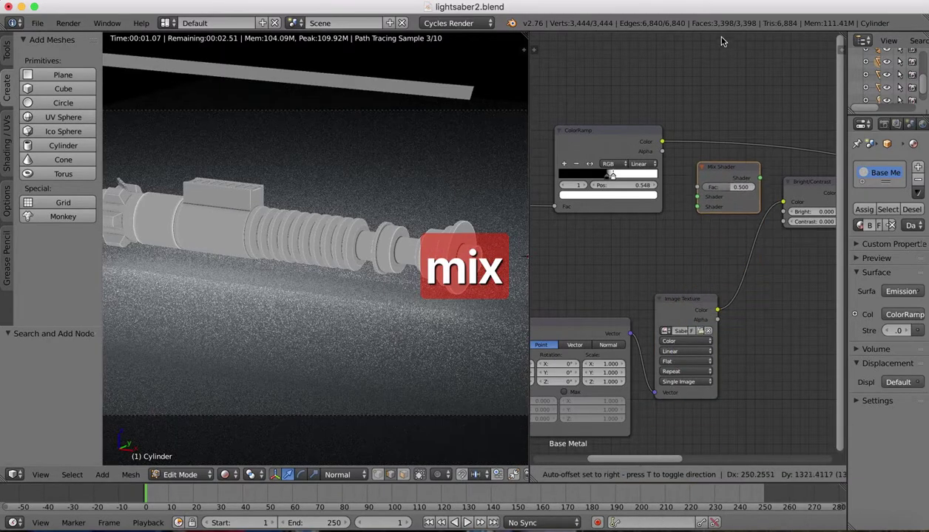
click(710, 4)
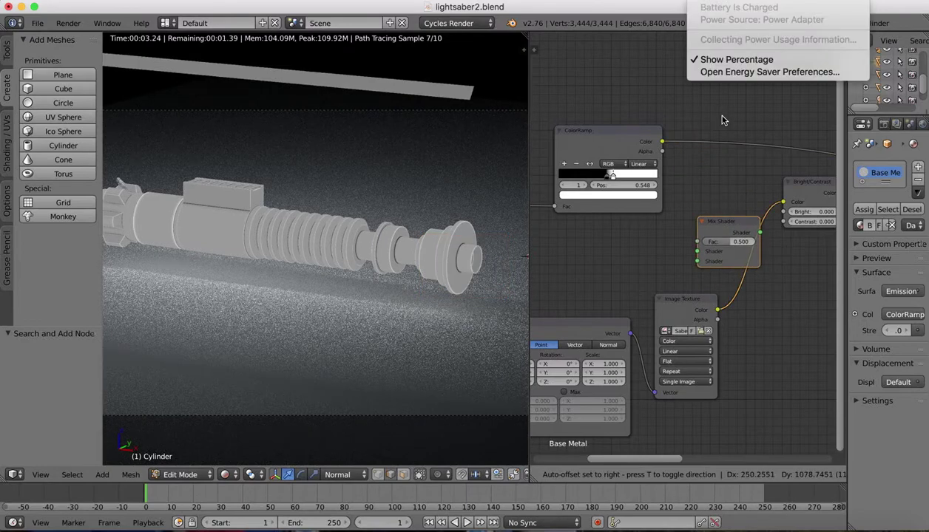
click(723, 119)
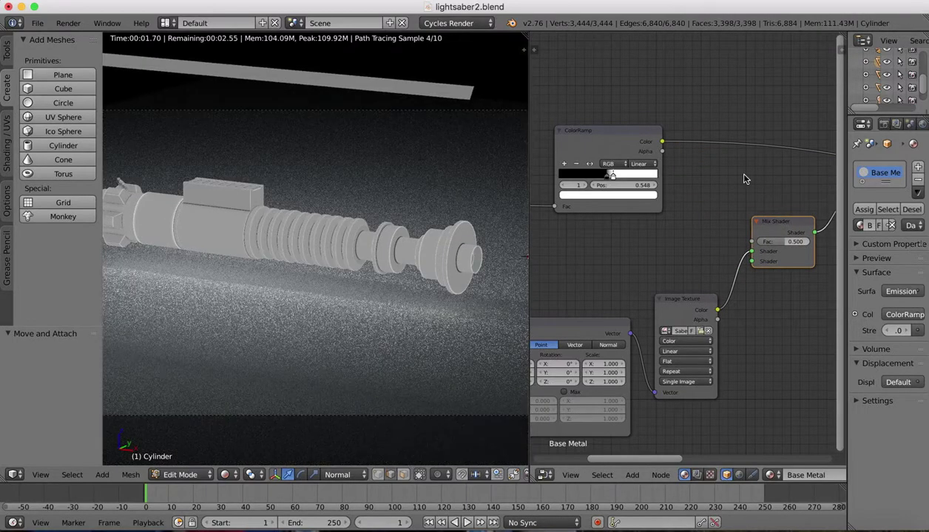
Space out the new Mix Shader and Bright/Contrast nodes, and connect the ColorRamp's Color output to the Mix Shader's second Shader input
ctrl+scroll(744, 179, right, 5)
click(765, 187)
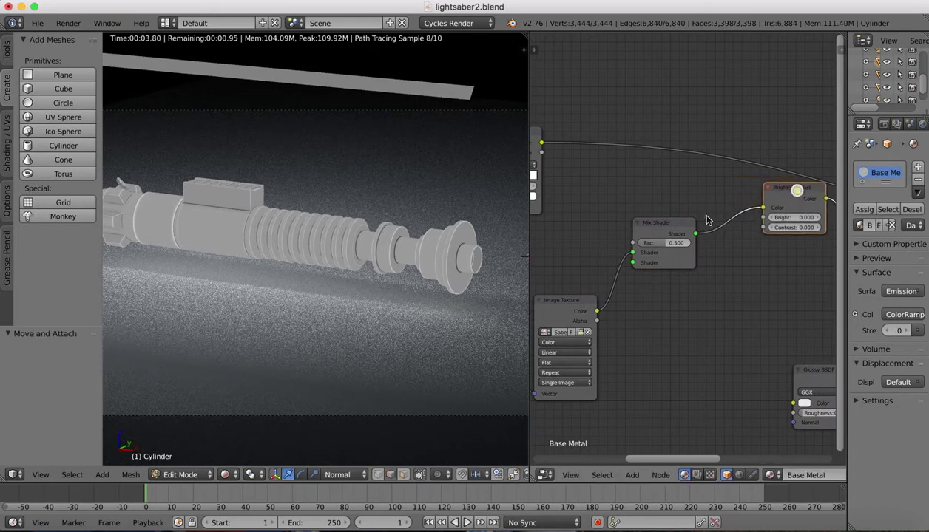
drag(656, 232, 673, 213)
ctrl+scroll(669, 219, left, 1)
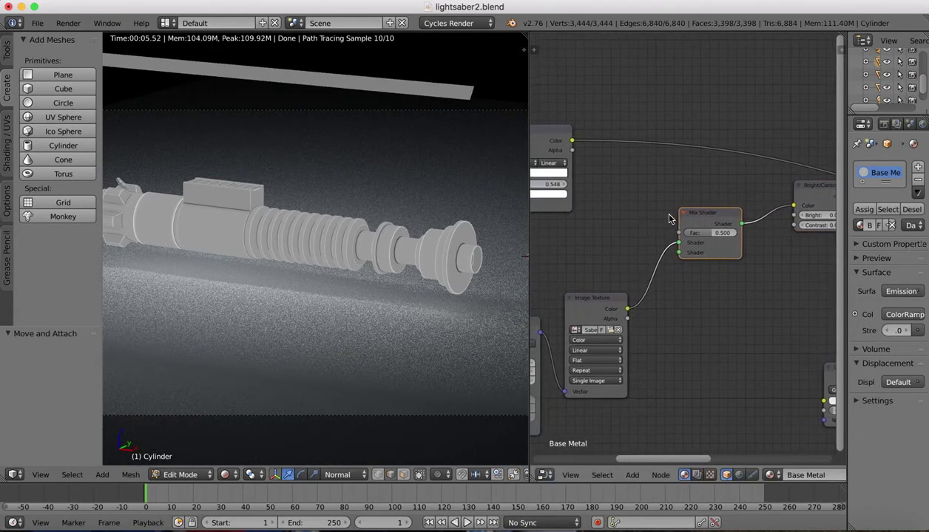
ctrl+scroll(644, 134, left, 2)
drag(627, 141, 735, 255)
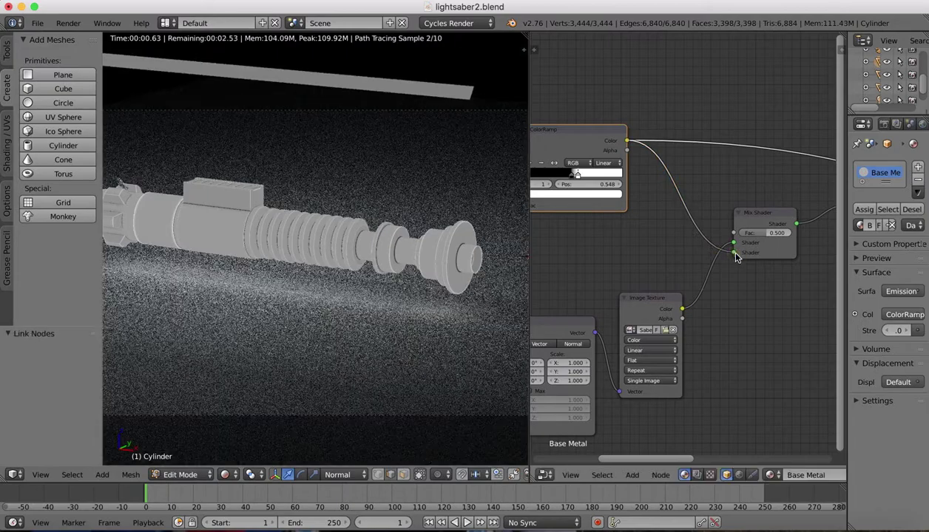
Compare the new Mix Shader's output with the ColorRamp's on the model and set the mix Fac to 0.423
ctrl+shift+click(762, 215)
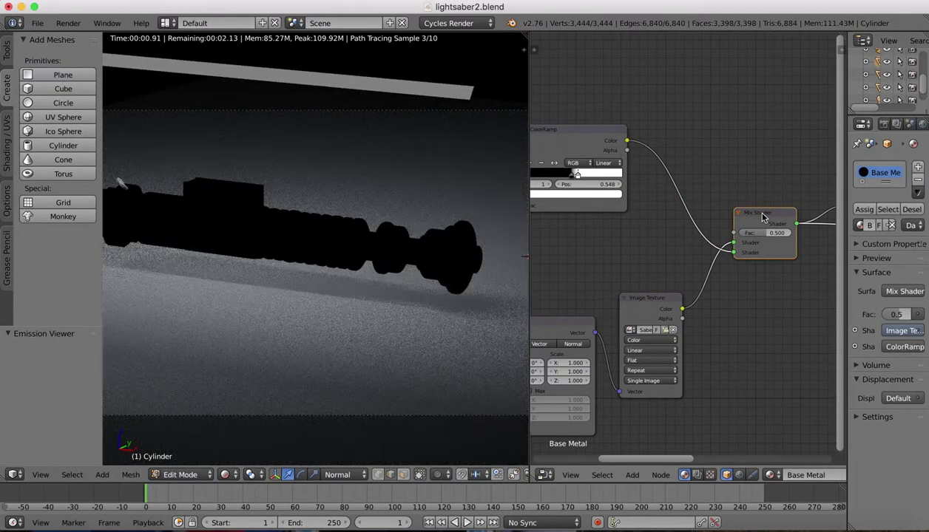
ctrl+shift+click(570, 138)
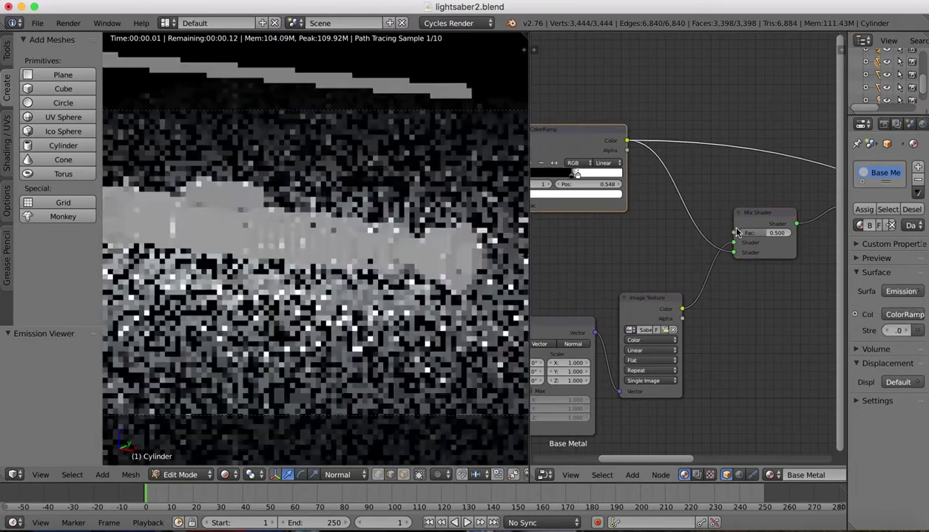
ctrl+shift+click(767, 220)
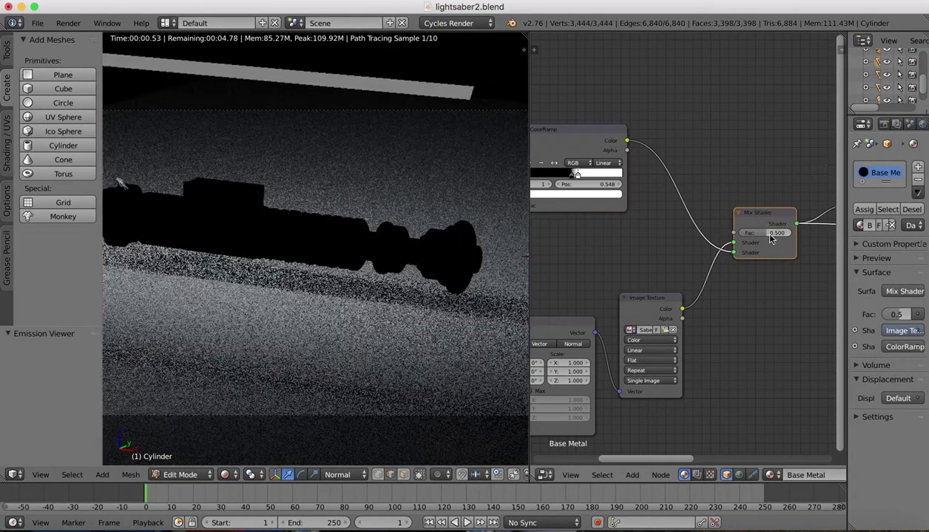
drag(748, 233, 760, 233)
Preview the Diffuse BSDF output on the model and inspect the hilt's ribbed grip up close
scroll(787, 315, right, 10)
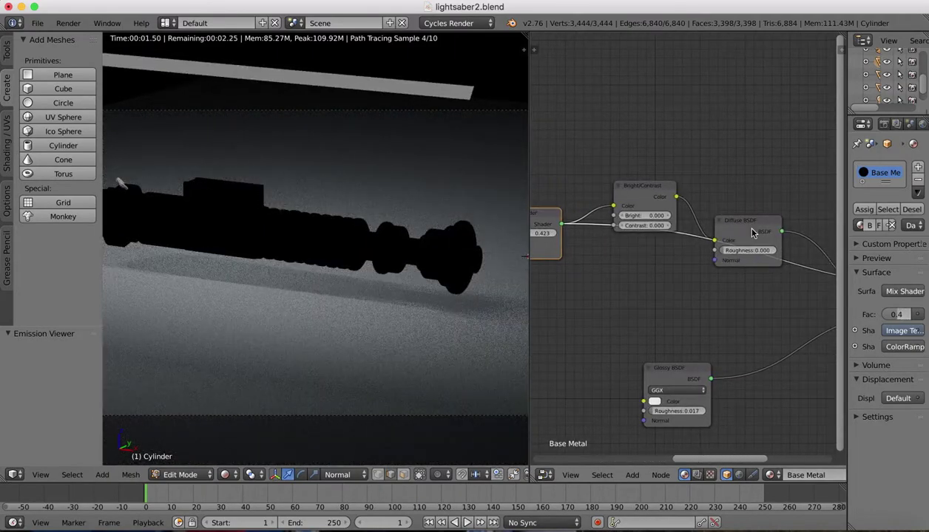
ctrl+shift+click(754, 226)
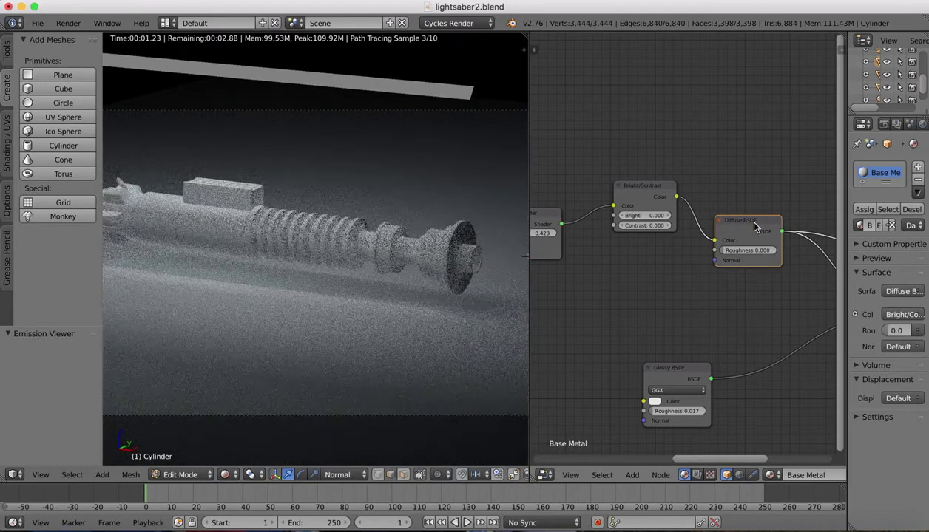
scroll(754, 226, right, 6)
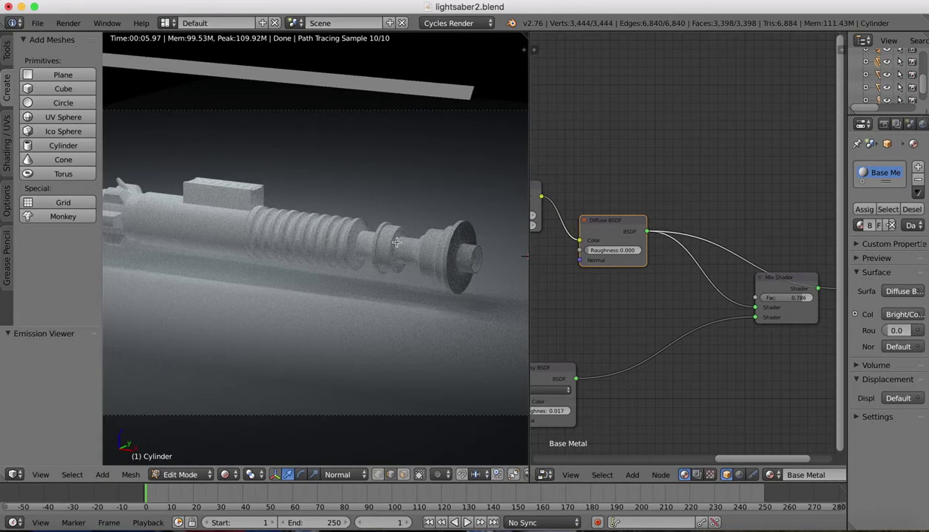
scroll(370, 219, up, 3)
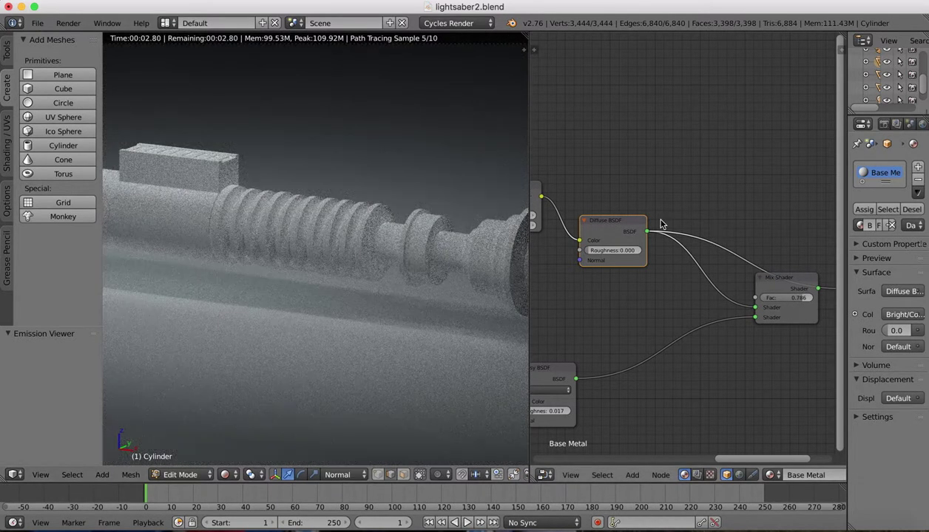
Vary the Fac of the Mix Shader feeding Bright/Contrast, trying 0.191 and 1.000 while watching the hilt's edges
scroll(643, 170, left, 10)
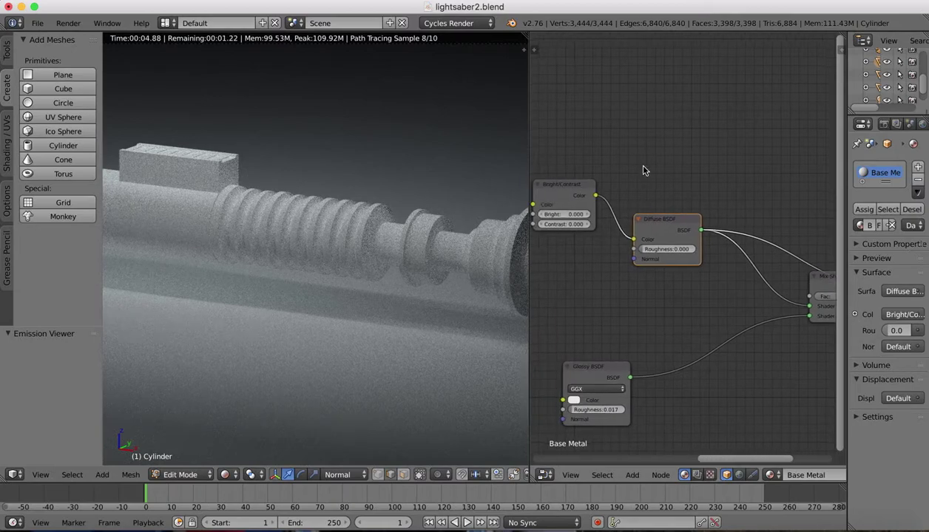
scroll(643, 171, left, 1)
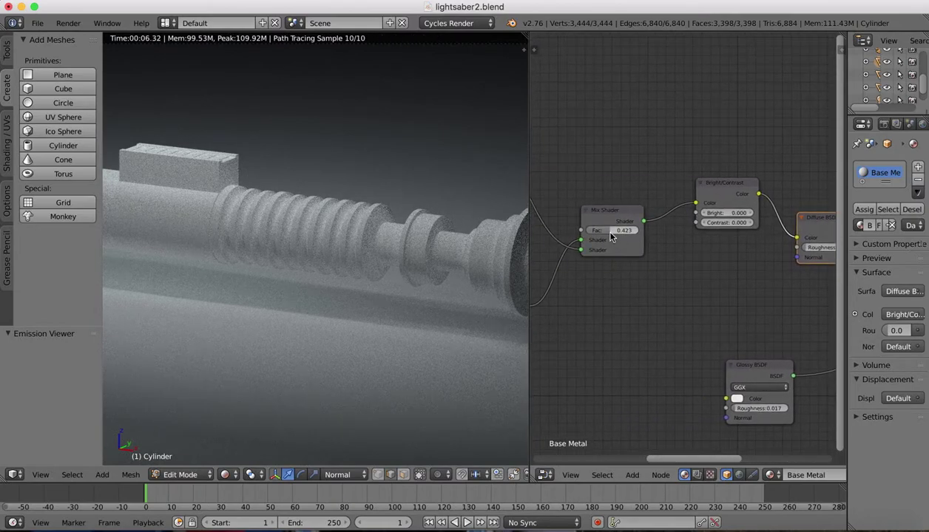
drag(611, 236, 599, 236)
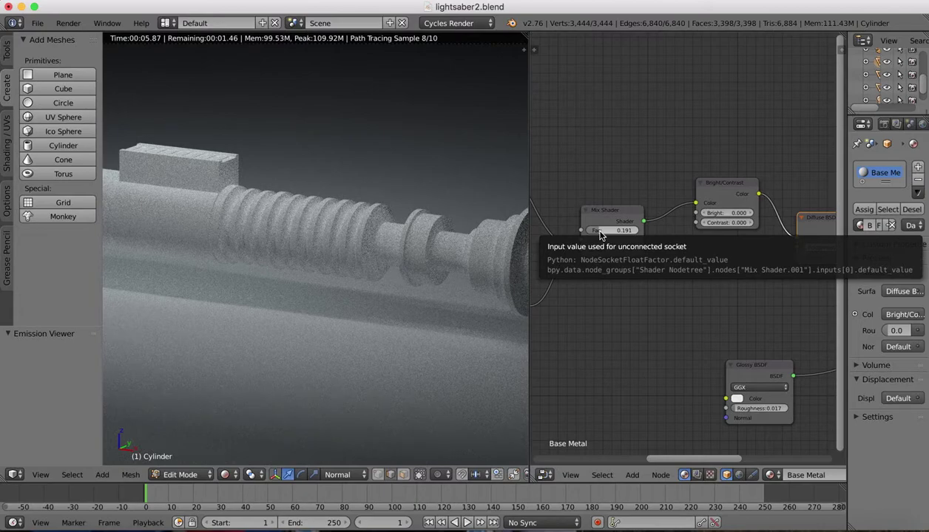
drag(600, 234, 599, 231)
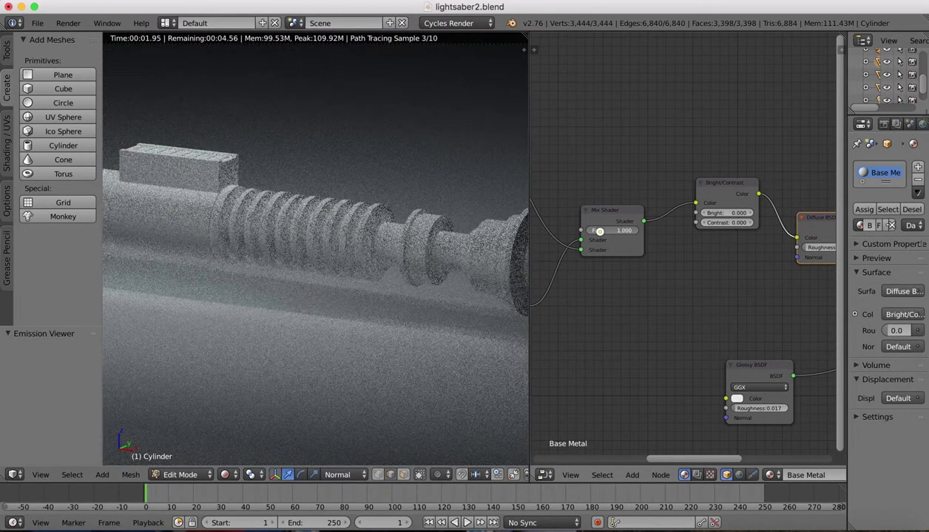
drag(599, 232, 715, 297)
Route the final Mix Shader back into the Material Output to preview the full diffuse and glossy mix, and select the output node
scroll(721, 300, right, 1)
ctrl+scroll(730, 304, right, 8)
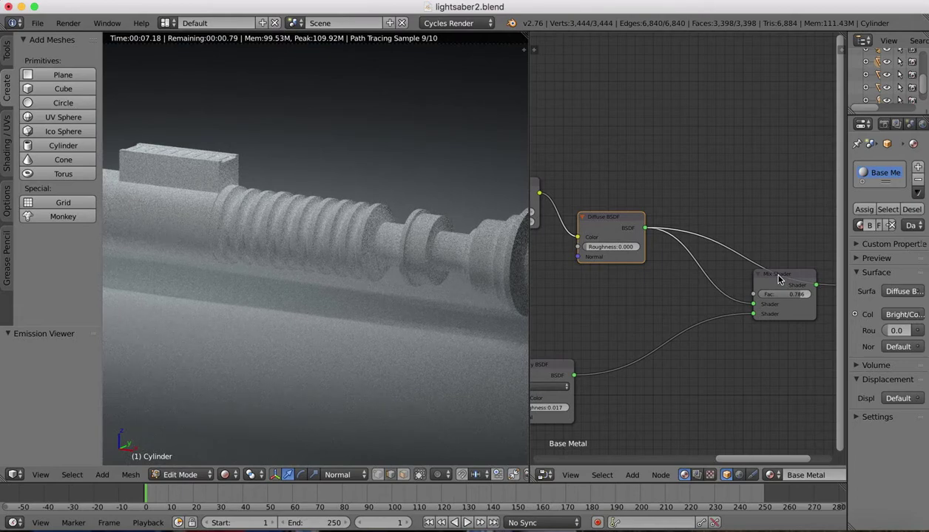
click(778, 279)
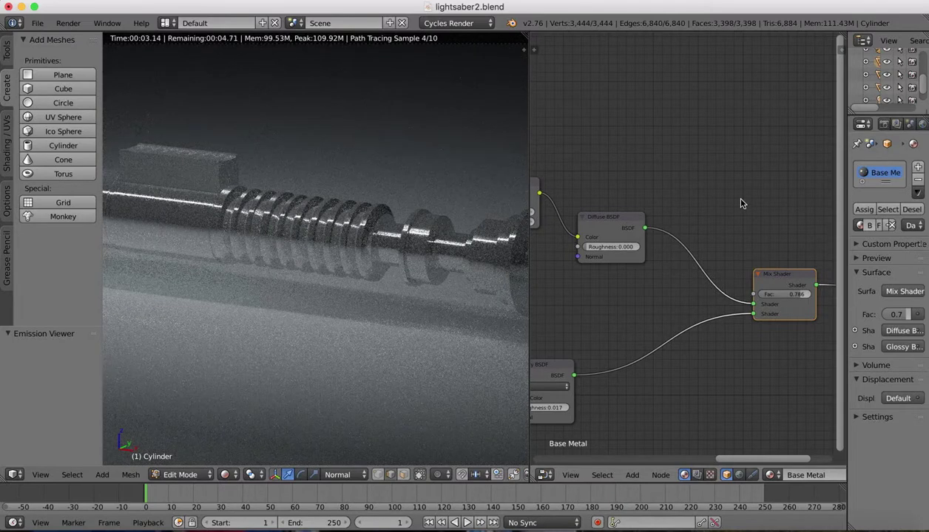
scroll(743, 204, down, 3)
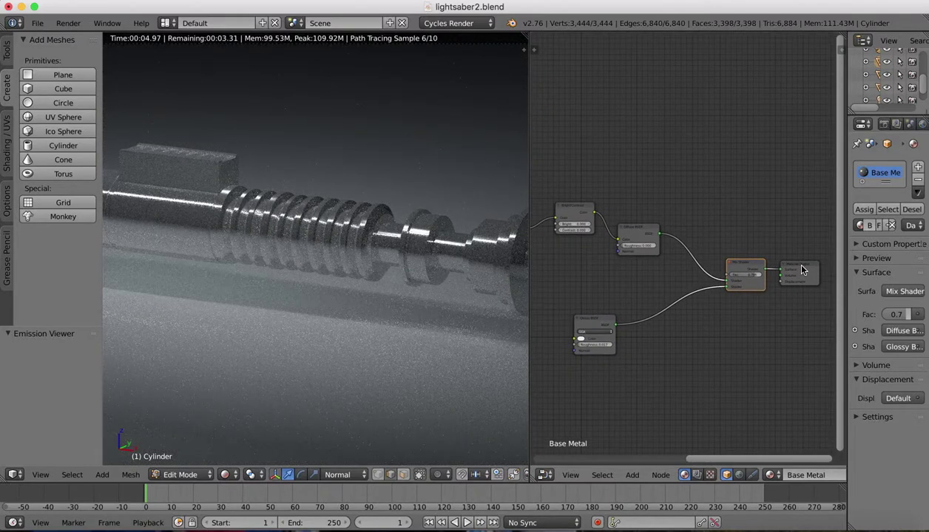
click(804, 271)
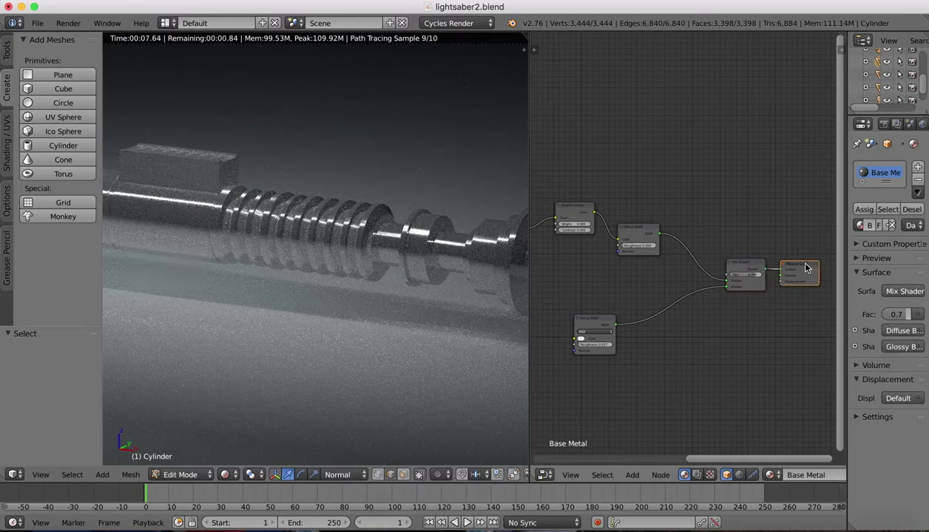
Widen the properties area, merge the node editor into the 3D view, and set the viewport shading to Solid
ctrl+shift+click(805, 270)
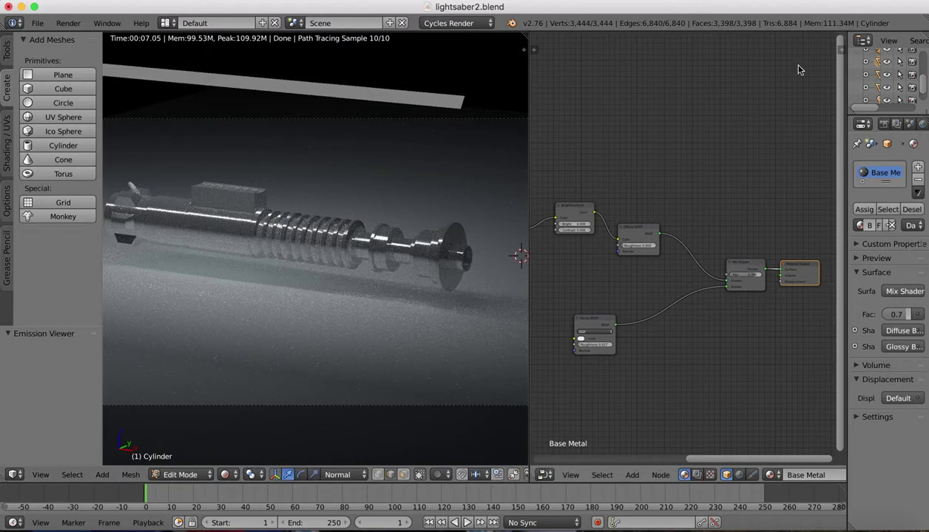
drag(849, 66, 752, 65)
drag(527, 35, 636, 59)
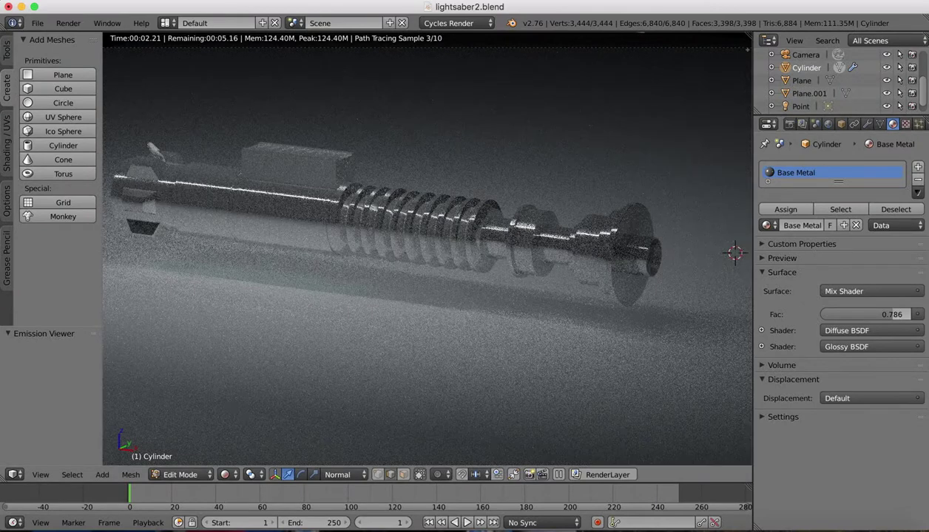
click(230, 475)
click(244, 431)
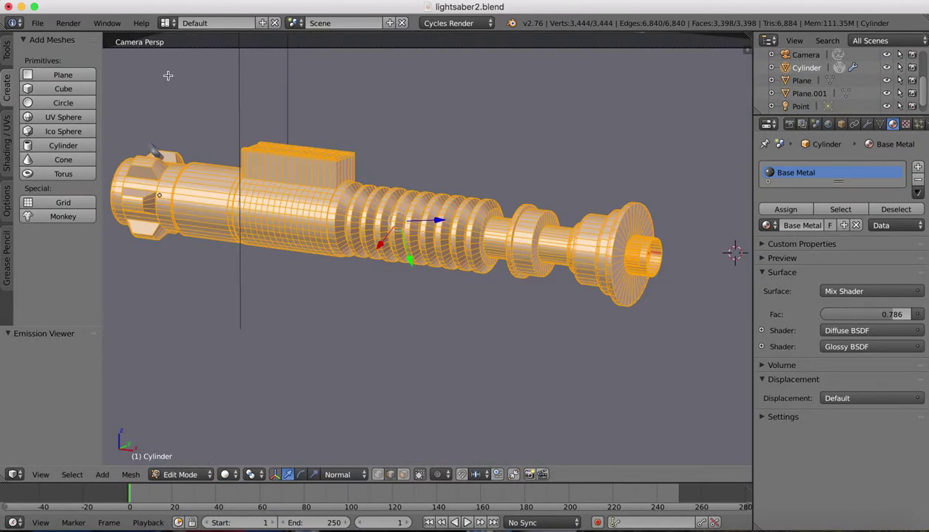
Leave Edit Mode, select the small curve object at the hilt's end, and give it the existing Base Metal material in a new slot
right_click(152, 149)
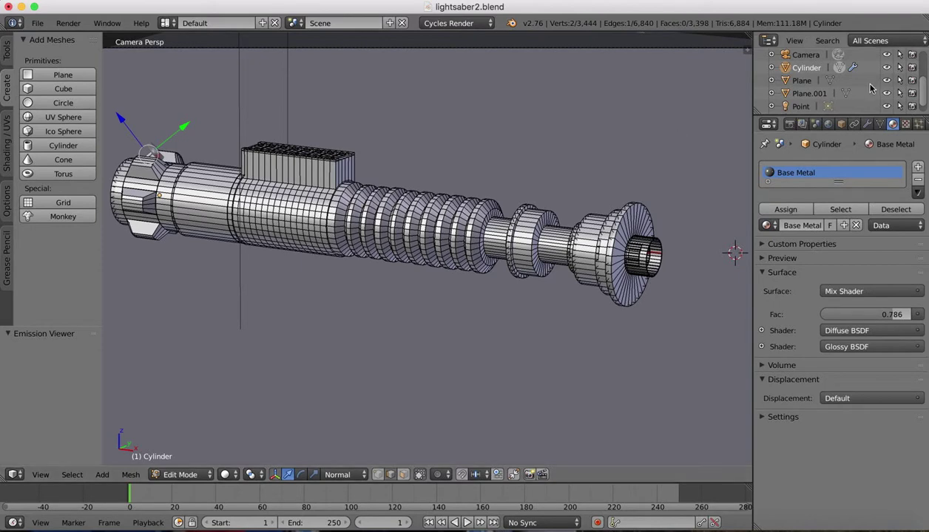
click(802, 81)
click(806, 68)
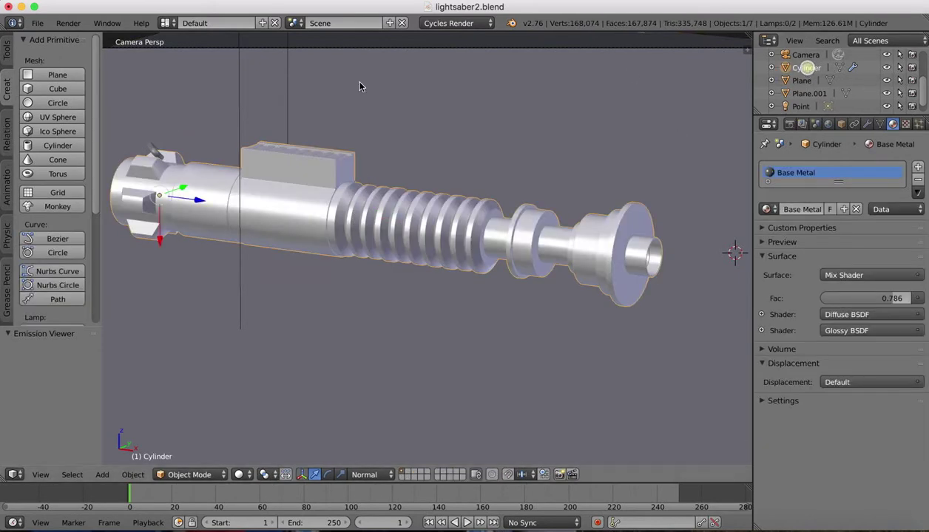
right_click(152, 152)
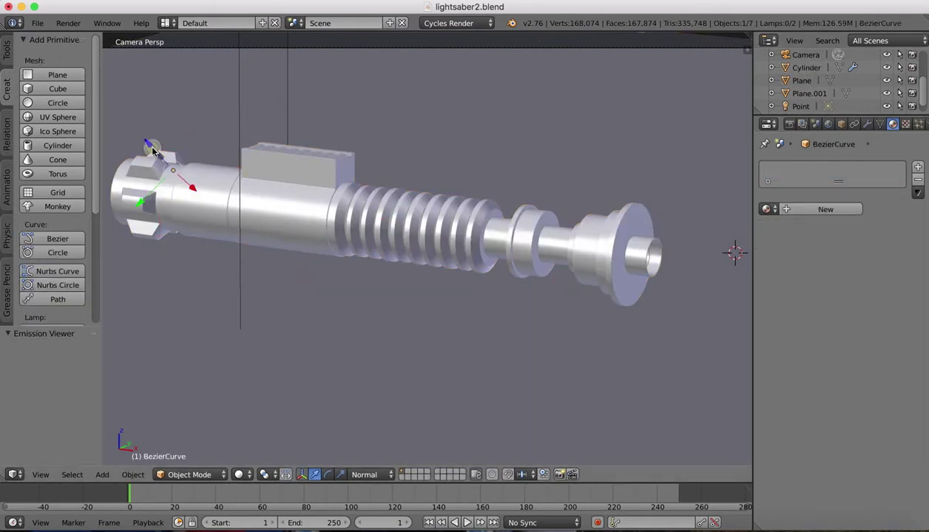
click(918, 167)
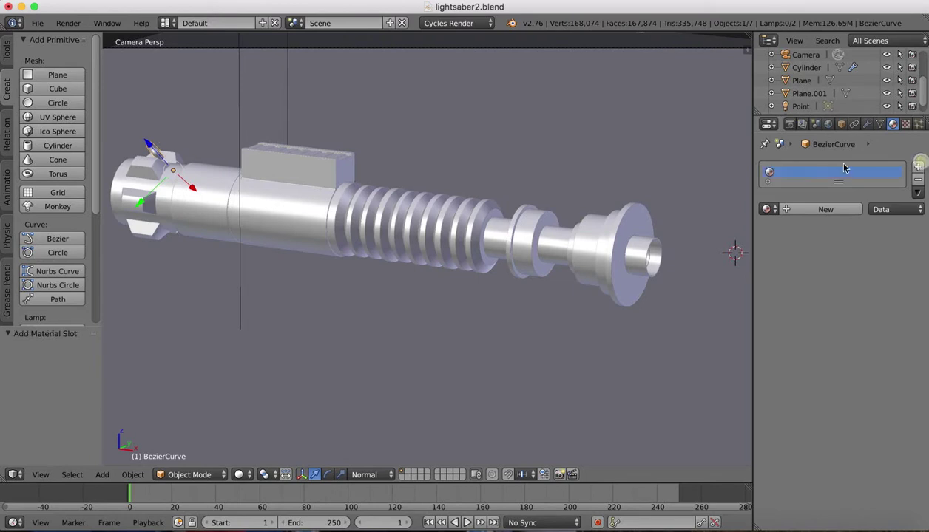
click(823, 210)
click(767, 209)
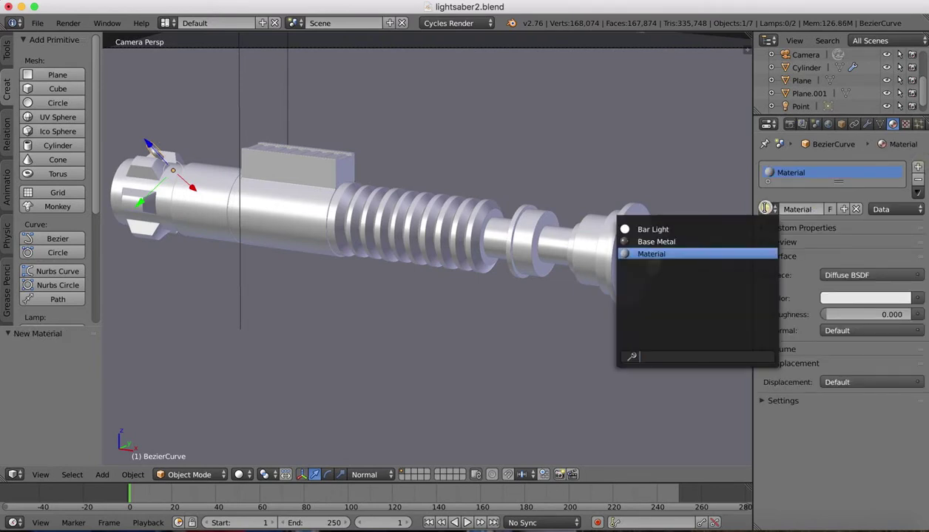
click(662, 238)
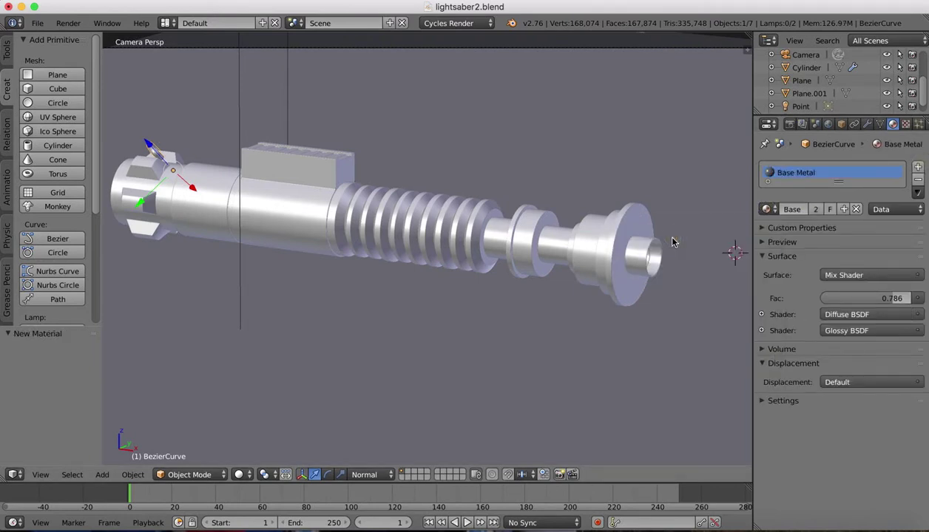
Preview the hilt and the small curve in Rendered shading, and return the viewport to Solid
click(238, 474)
click(266, 388)
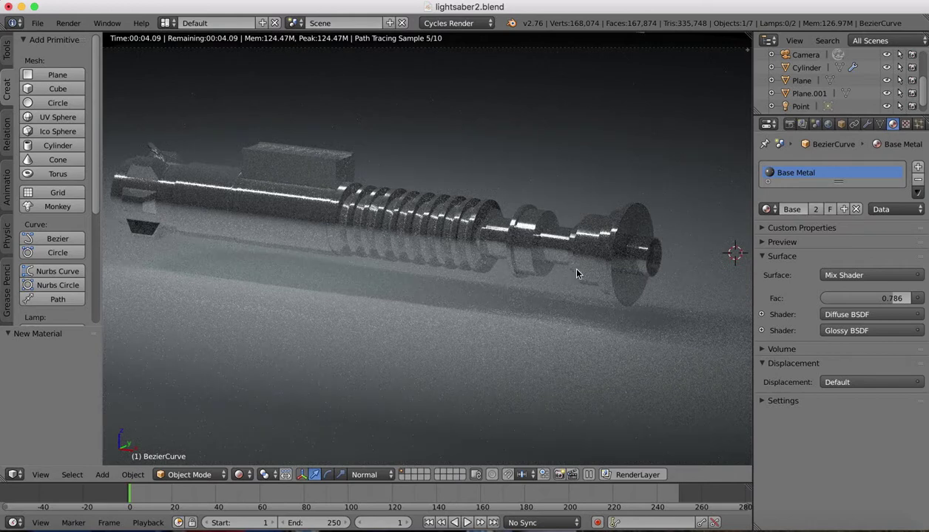
click(238, 475)
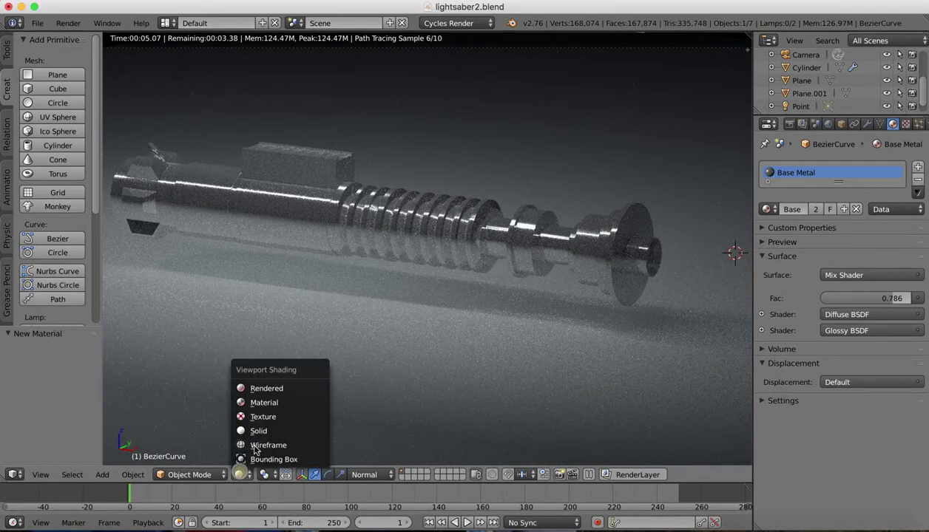
click(256, 431)
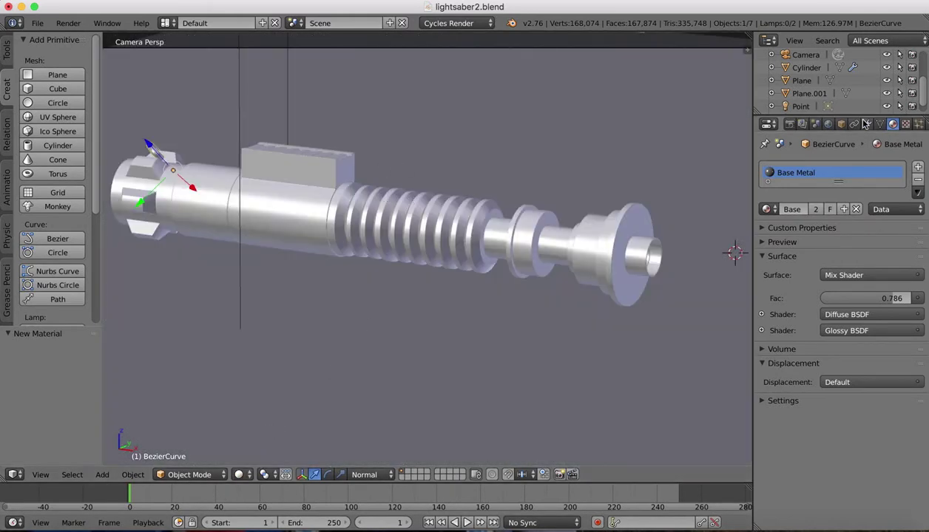
Add a second material slot to the hilt cylinder with an independent copy of Base Metal, and rename it Gold Metal
click(917, 168)
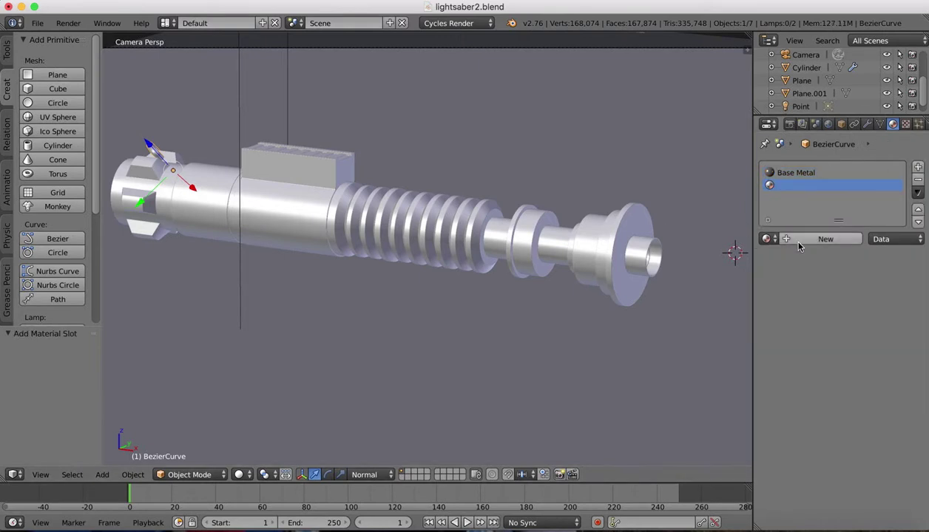
click(918, 180)
right_click(277, 220)
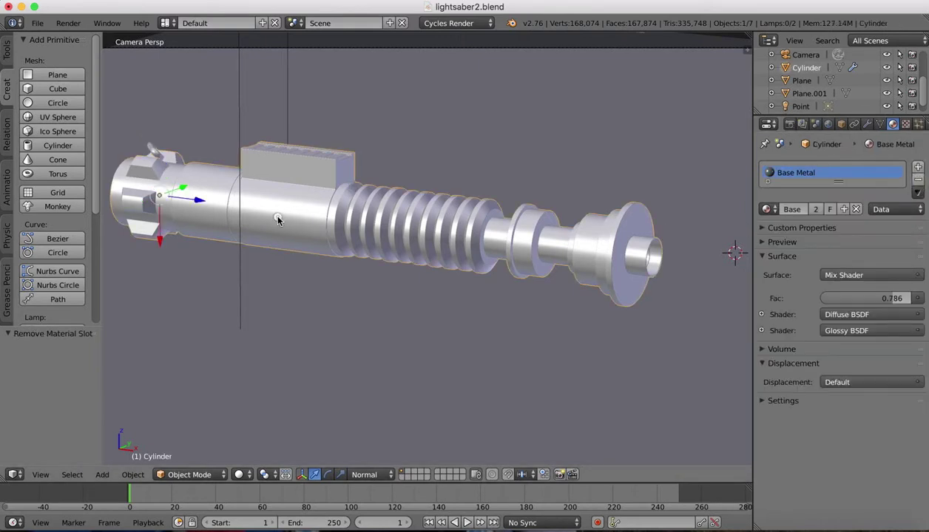
click(918, 169)
click(769, 238)
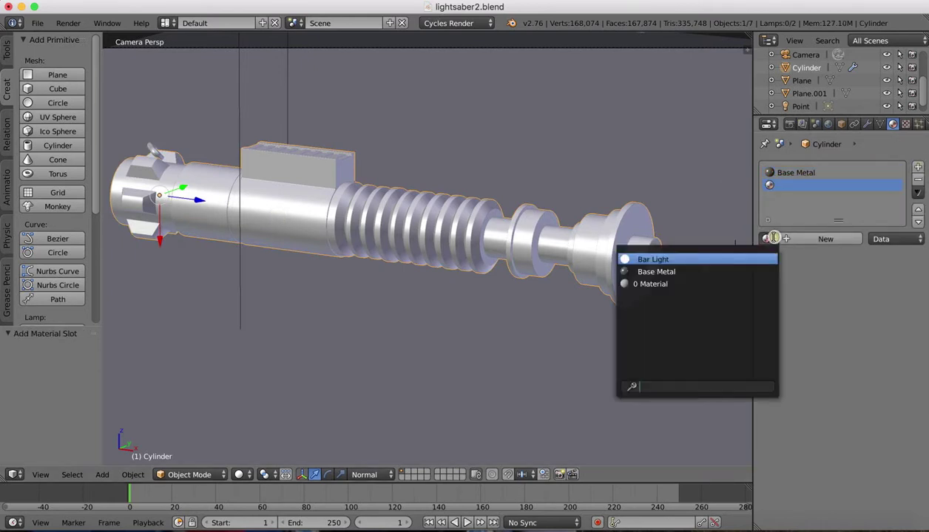
click(669, 272)
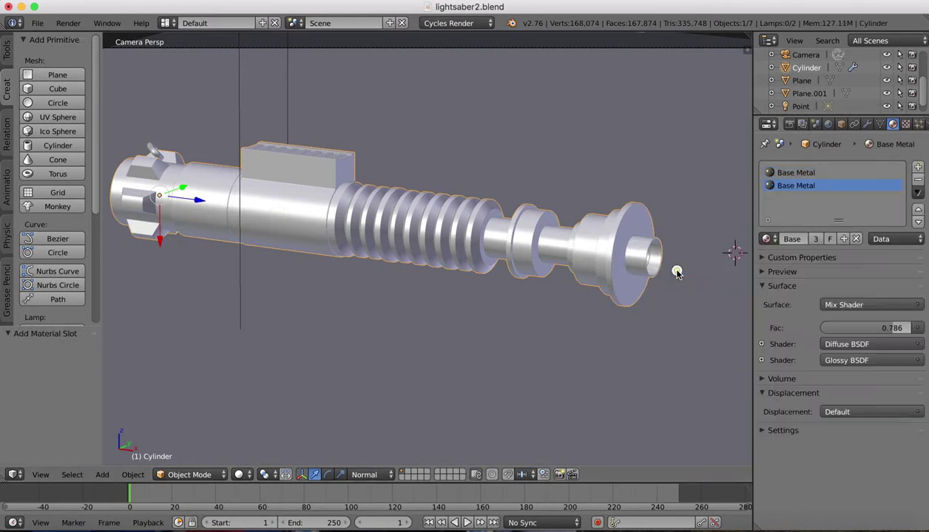
click(812, 240)
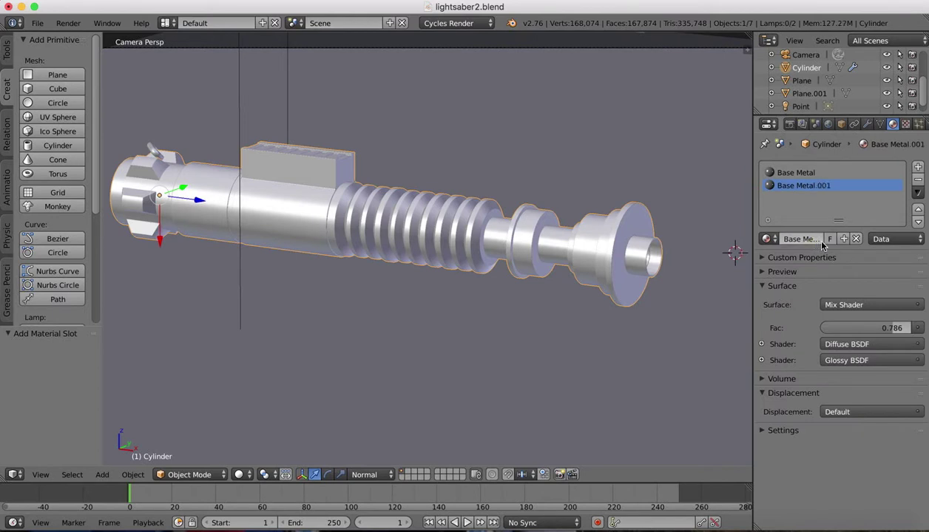
double_click(825, 188)
text(Gold Metal)
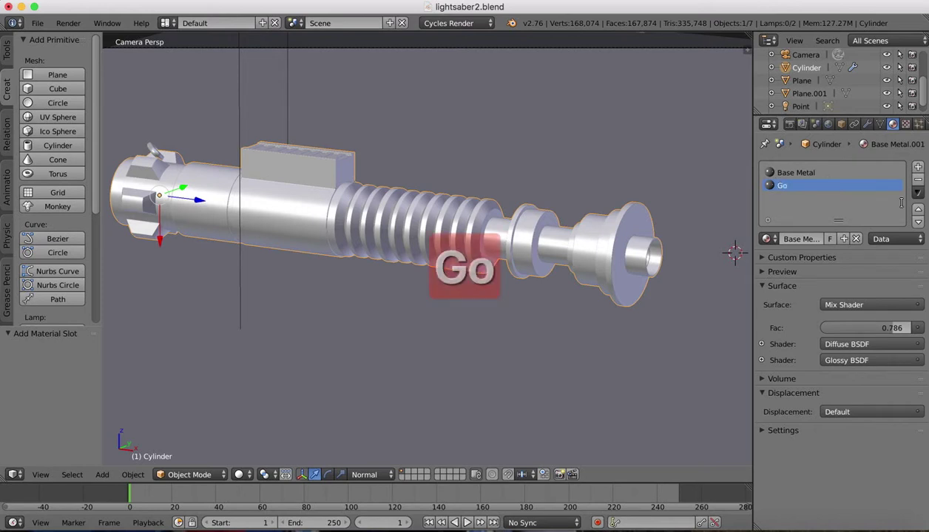
key(Return)
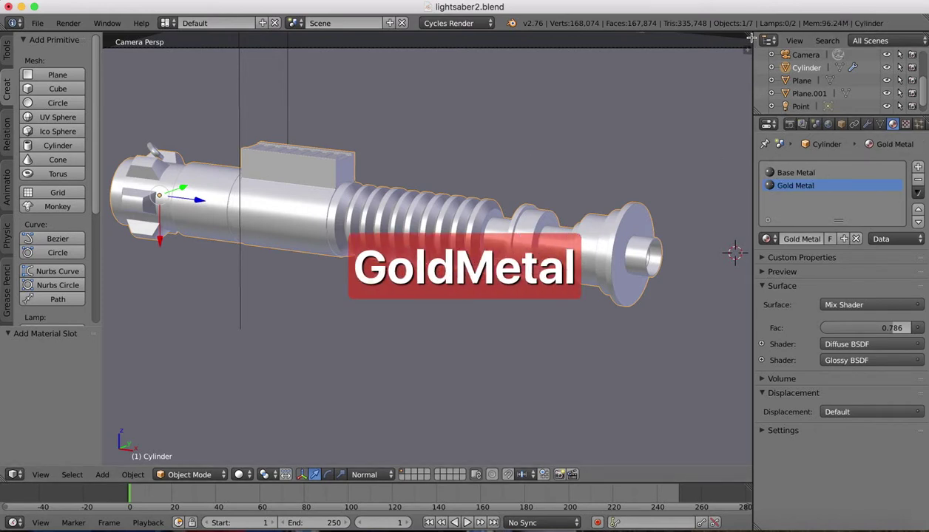
Set the Glossy BSDF color of Gold Metal to orange in the Node Editor and return to the 3D View
click(16, 474)
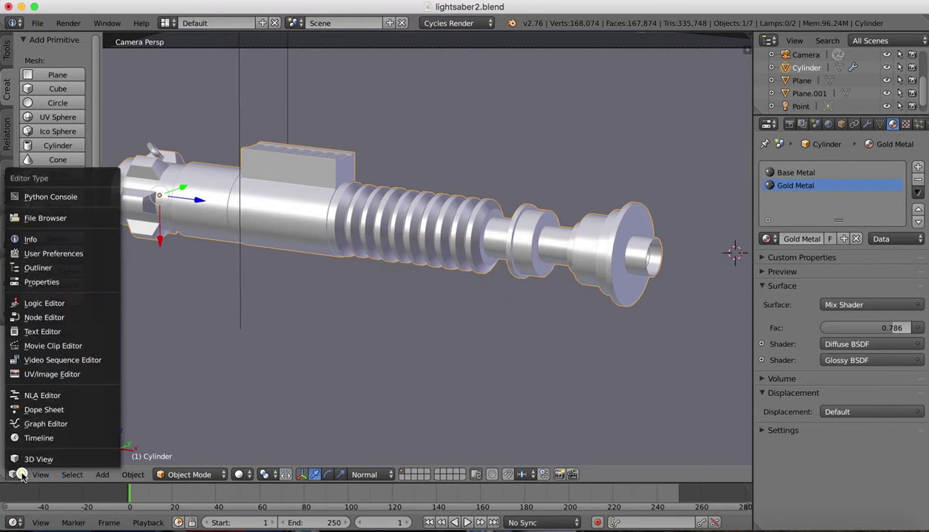
click(47, 320)
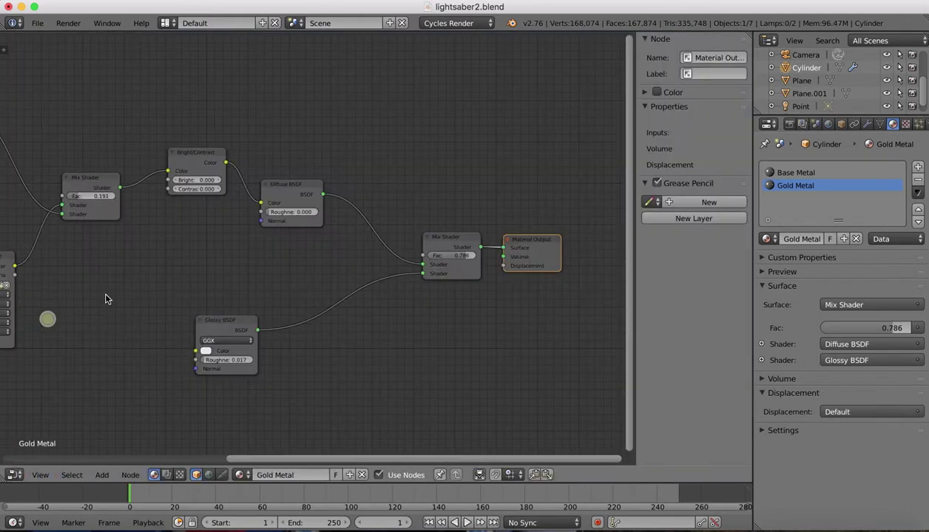
click(206, 352)
click(217, 284)
click(15, 475)
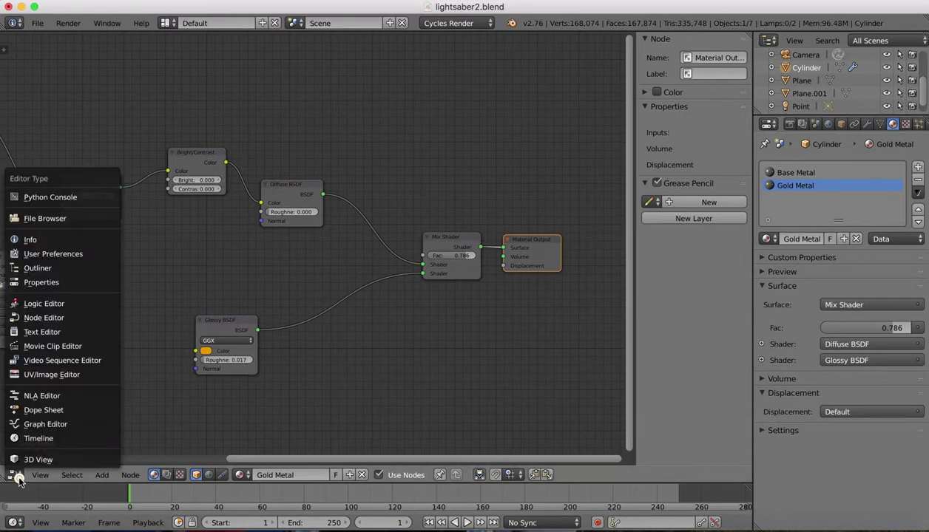
click(38, 460)
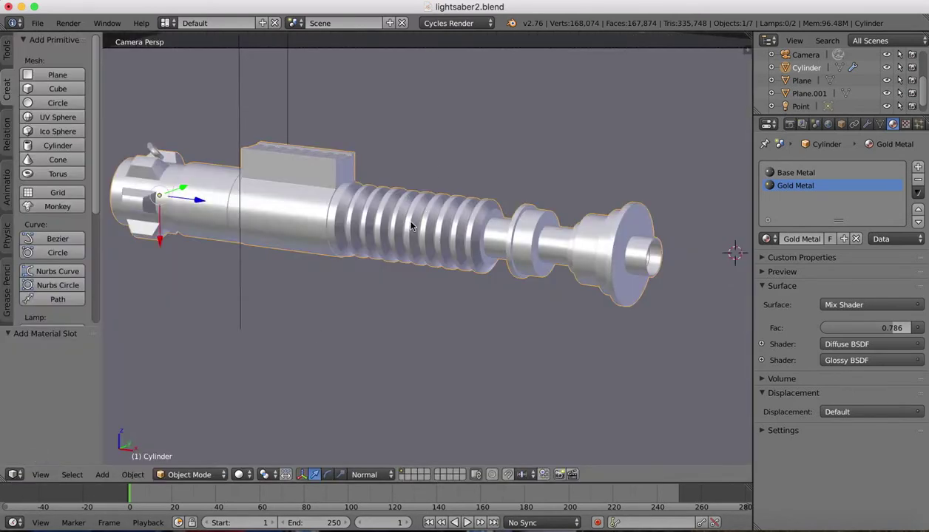
Put the hilt mesh into Edit Mode with face selection and pick a face on the narrow neck before the flared end
key(Tab)
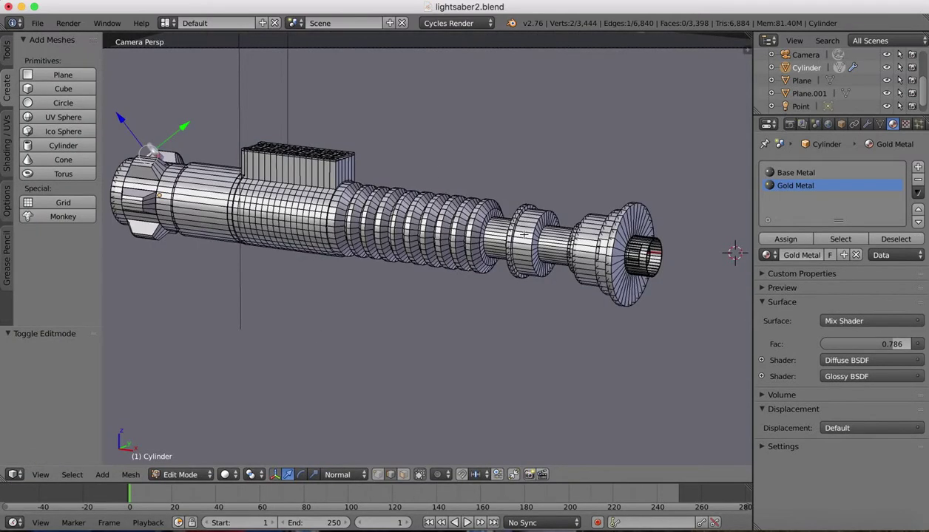
key(KP_0)
scroll(412, 232, up, 10)
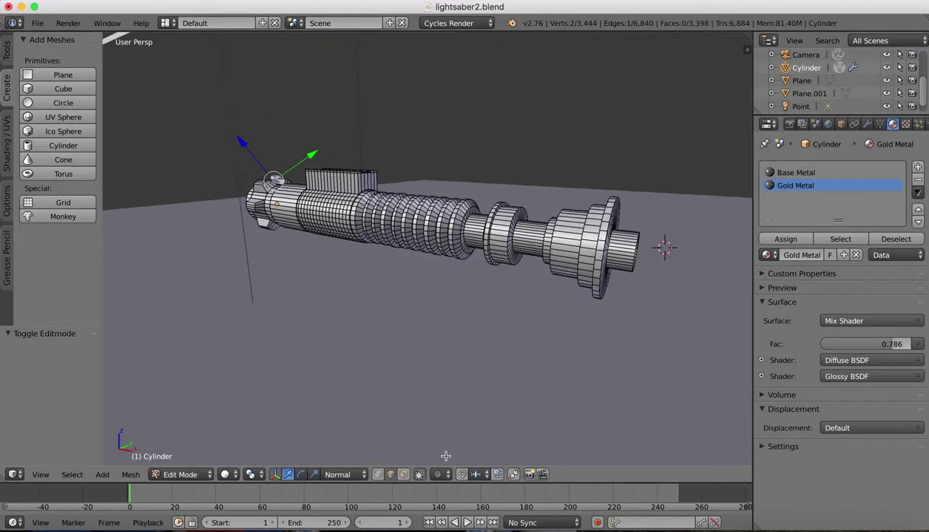
click(403, 476)
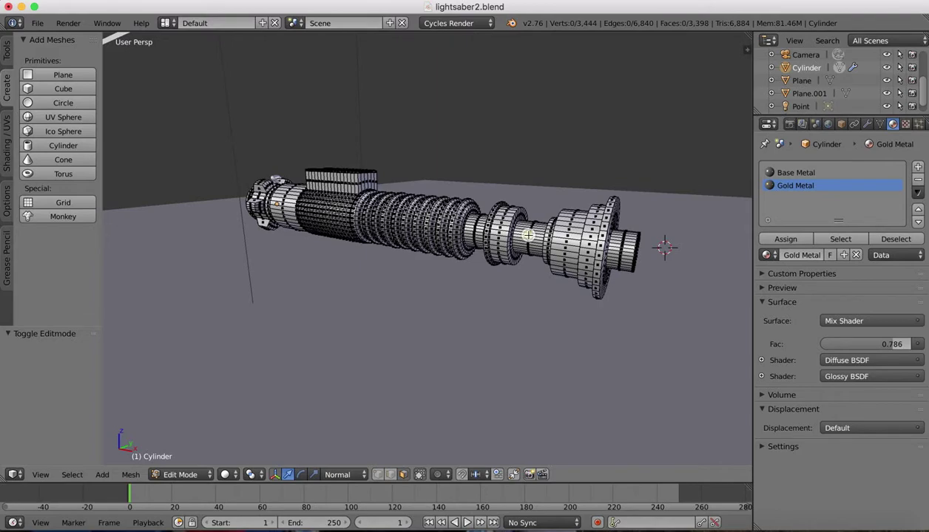
right_click(525, 238)
scroll(545, 235, up, 6)
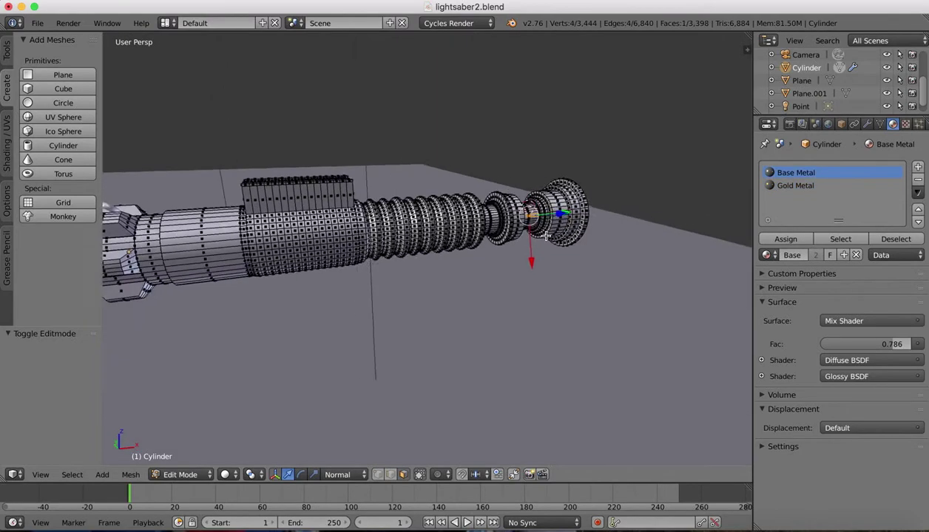
middle_drag(560, 191, 512, 193)
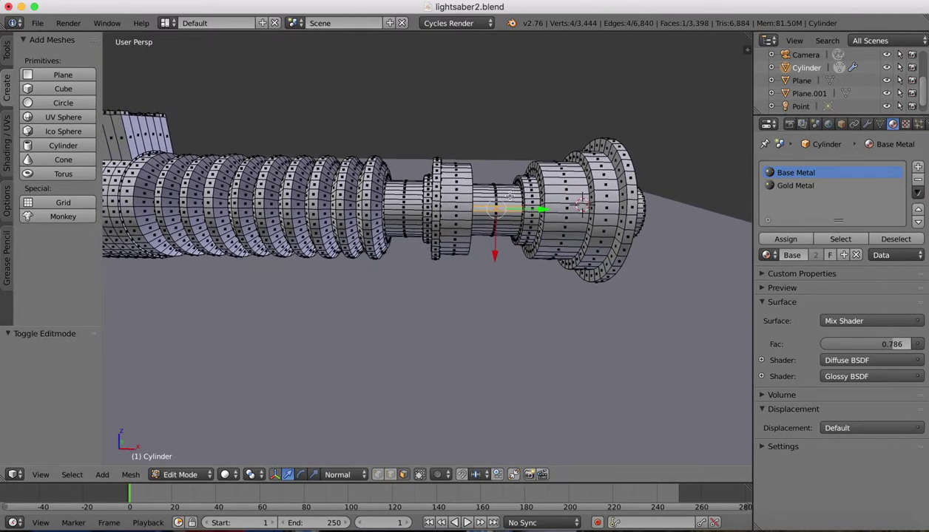
Assign Gold Metal to the face loops of the neck and its adjoining collars near the flared end, and preview them in Rendered shading
alt+right_click(508, 197)
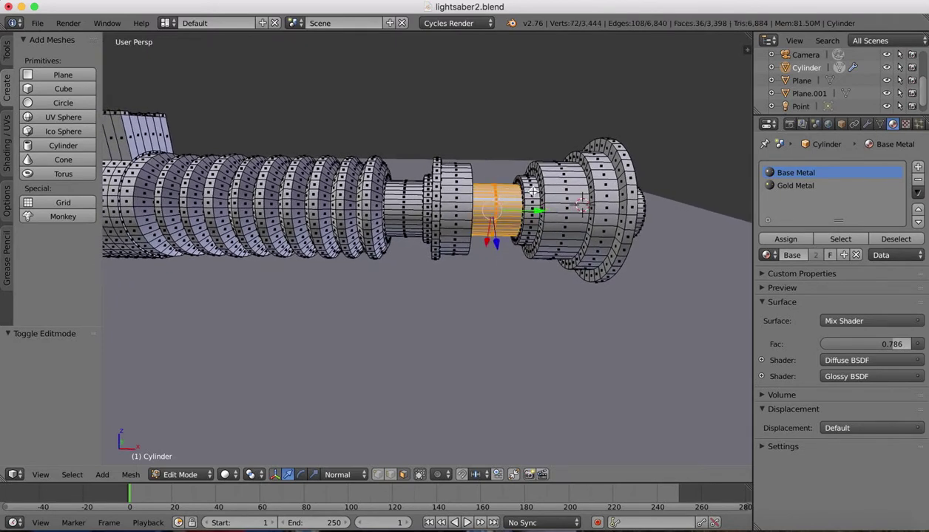
alt+shift+right_click(523, 190)
alt+shift+right_click(451, 191)
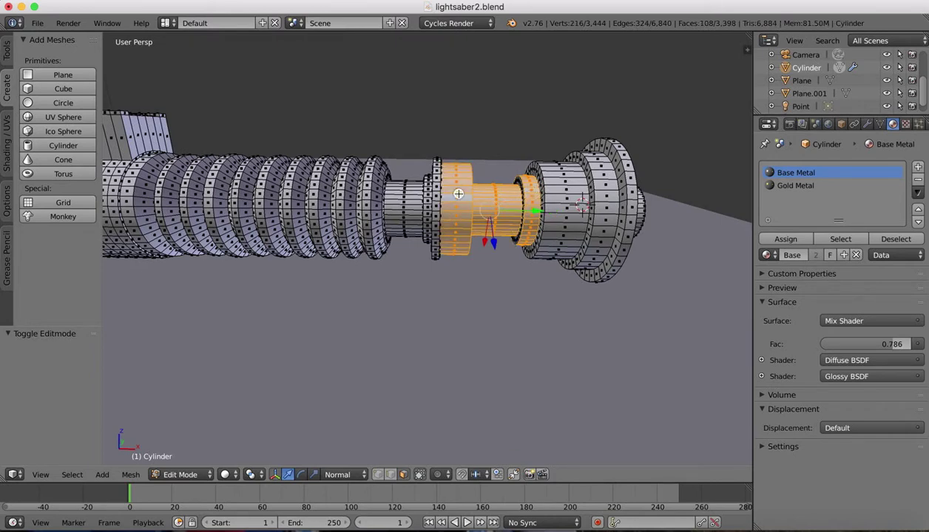
middle_drag(456, 193, 482, 191)
alt+shift+right_click(483, 190)
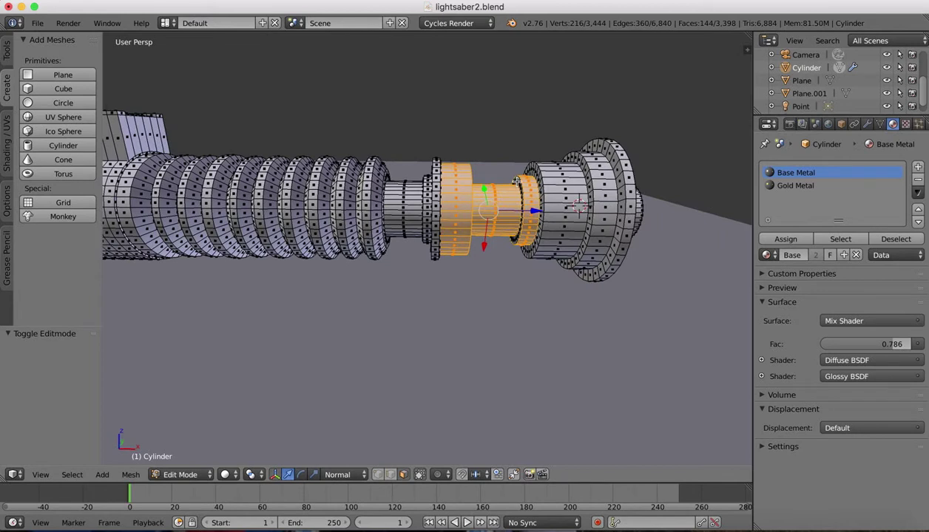
alt+shift+right_click(517, 181)
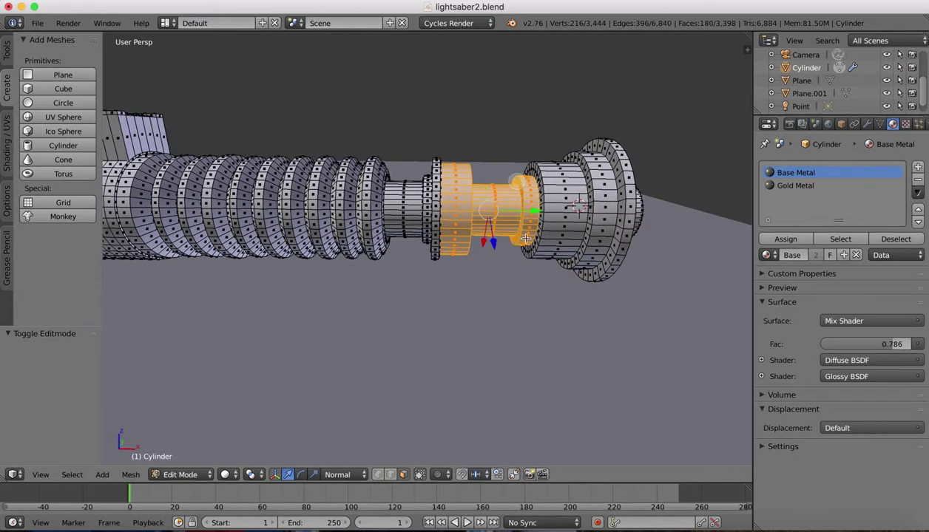
click(779, 186)
click(796, 240)
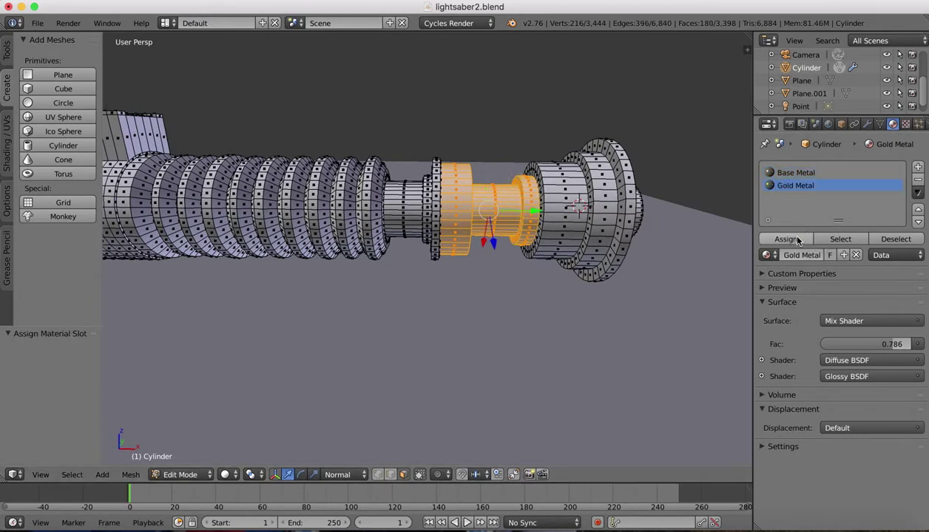
click(225, 475)
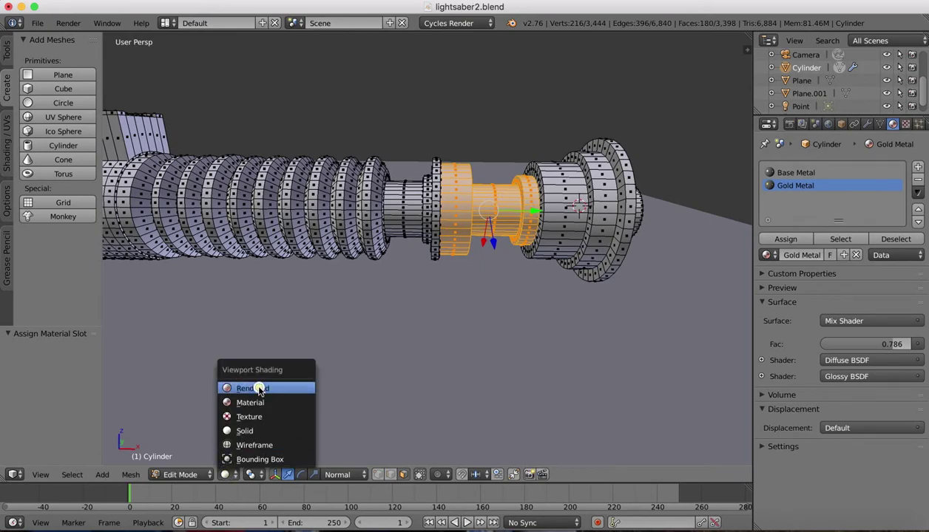
click(259, 389)
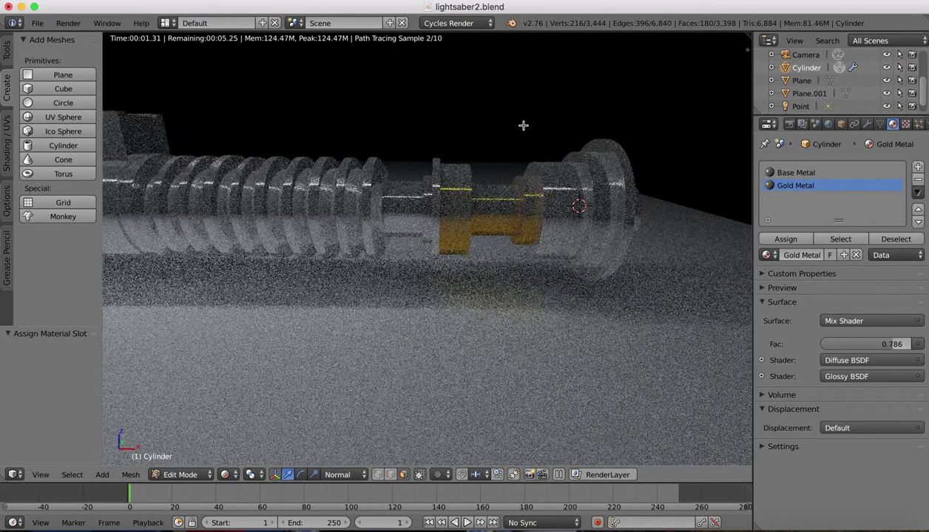
View the rendered hilt through the scene camera
scroll(452, 272, down, 10)
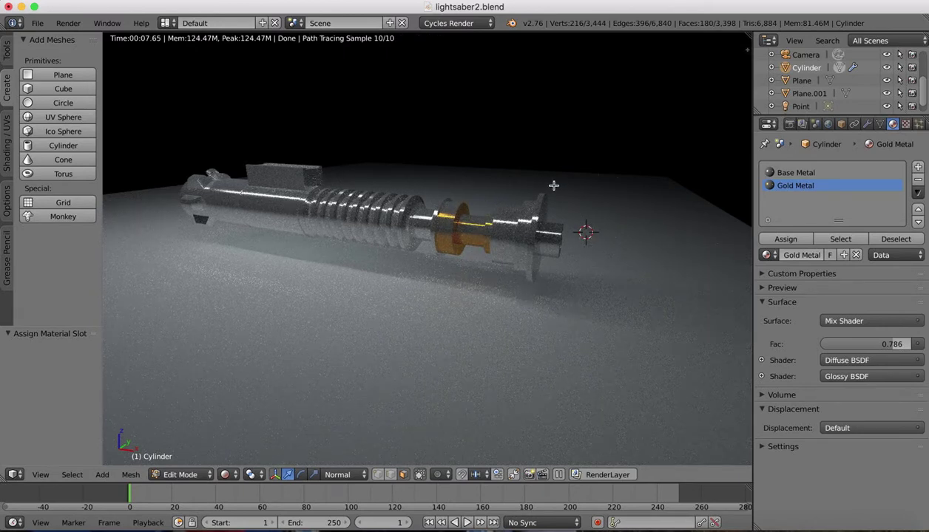
click(41, 474)
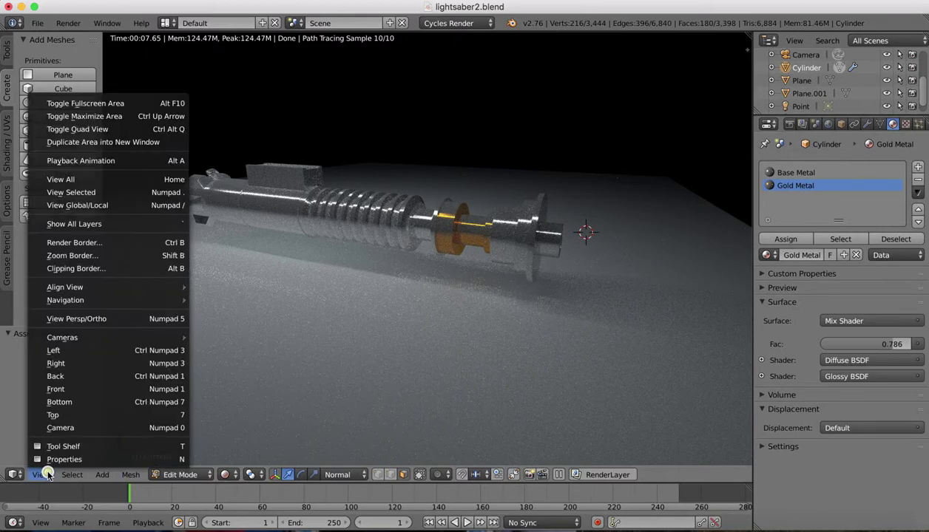
click(59, 433)
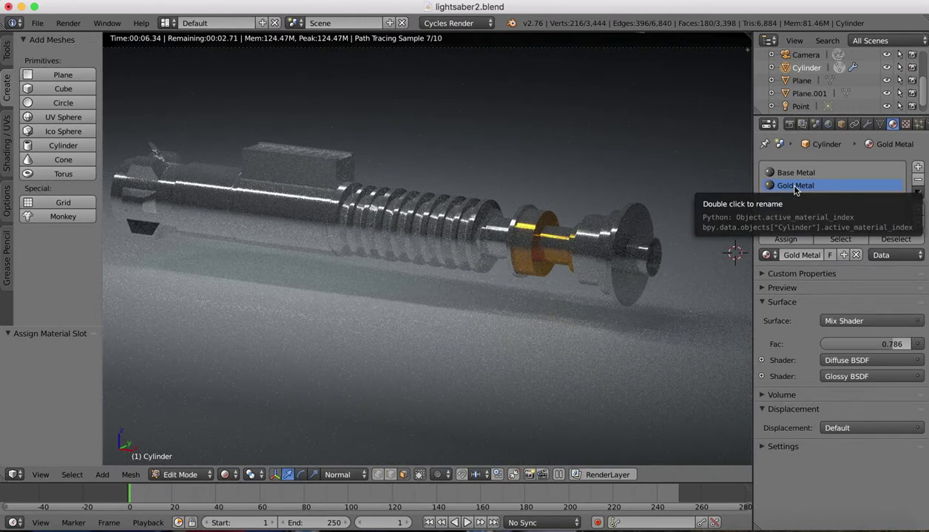
Split the 3D View vertically, make the new area a Node Editor showing Gold Metal, and hide its properties sidebar
drag(751, 32, 448, 45)
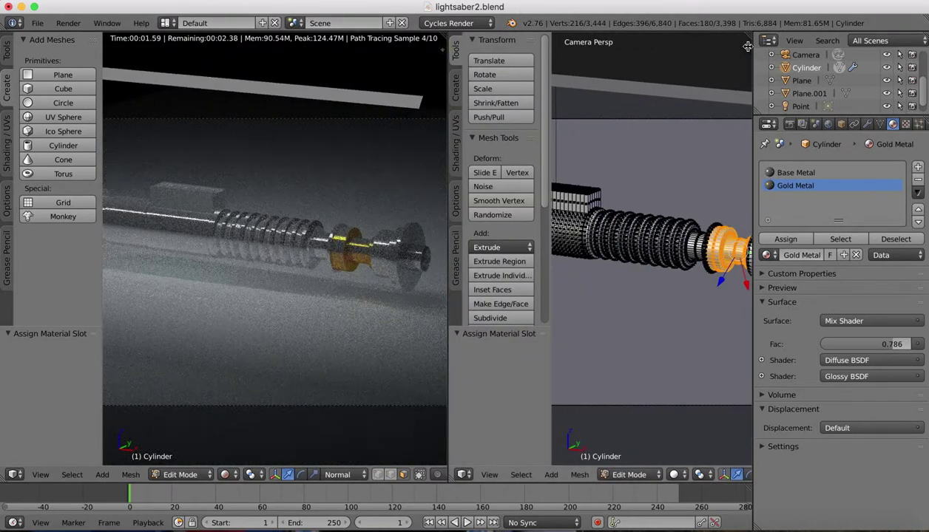
click(465, 475)
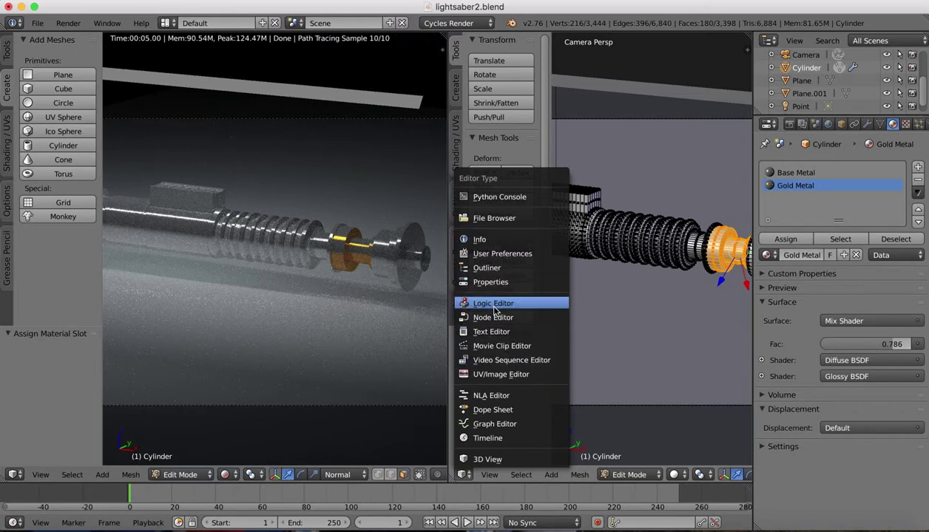
click(493, 318)
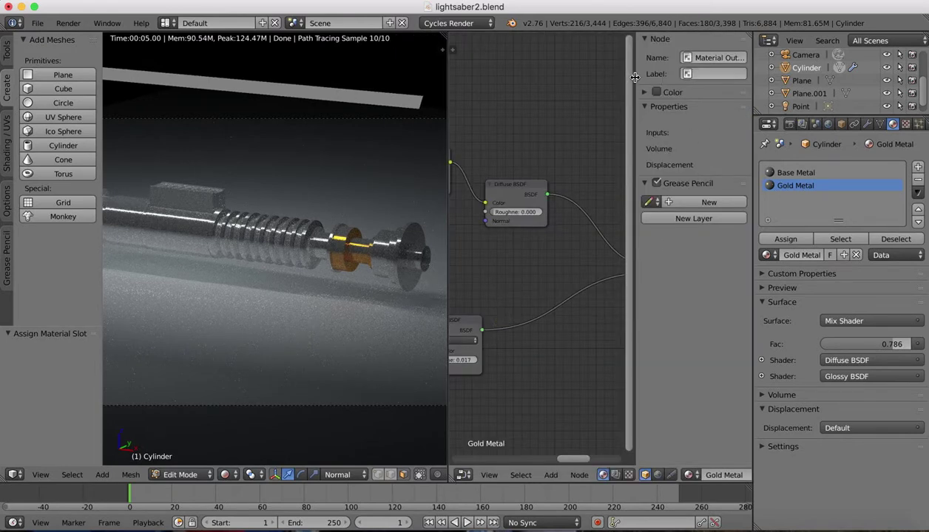
drag(635, 77, 747, 73)
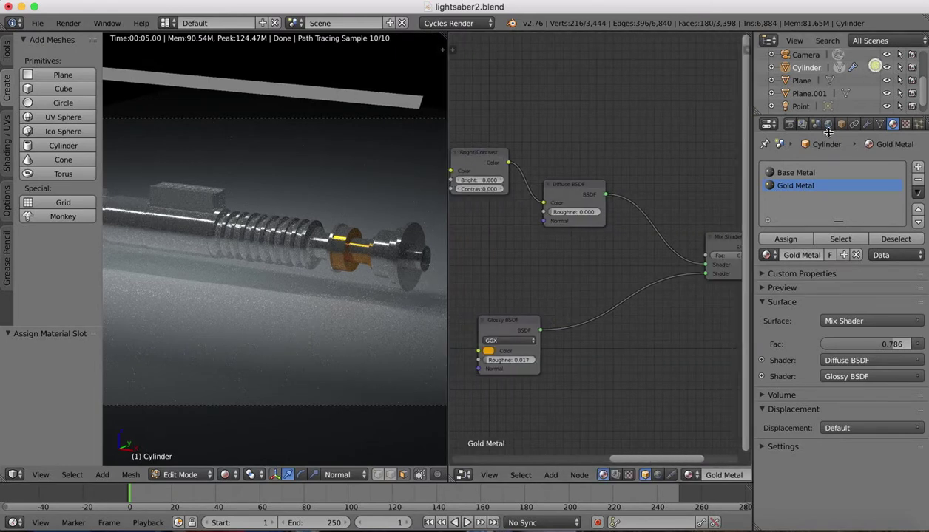
scroll(600, 304, left, 3)
scroll(600, 304, down, 3)
scroll(600, 303, left, 2)
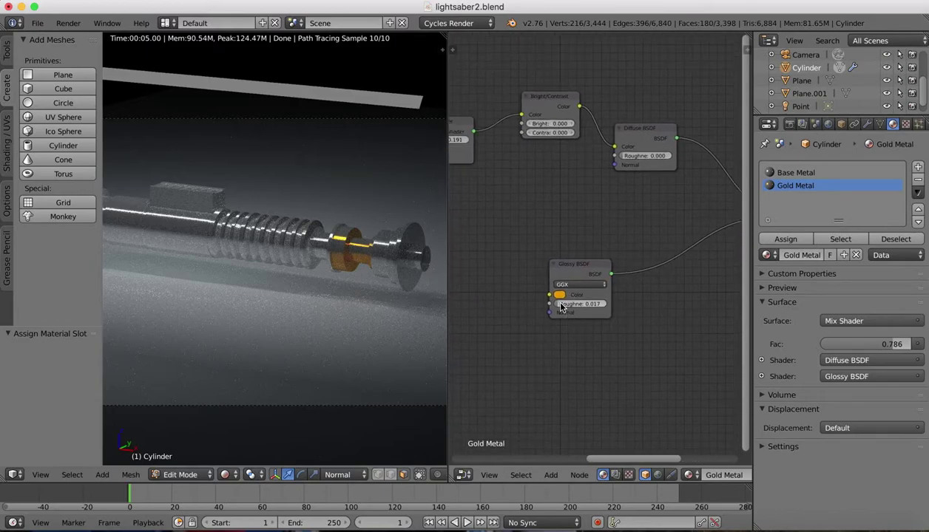
Set the Glossy BSDF roughness of Gold Metal to 0.146 and the Fac of its final Mix Shader to 0.545
drag(561, 305, 586, 304)
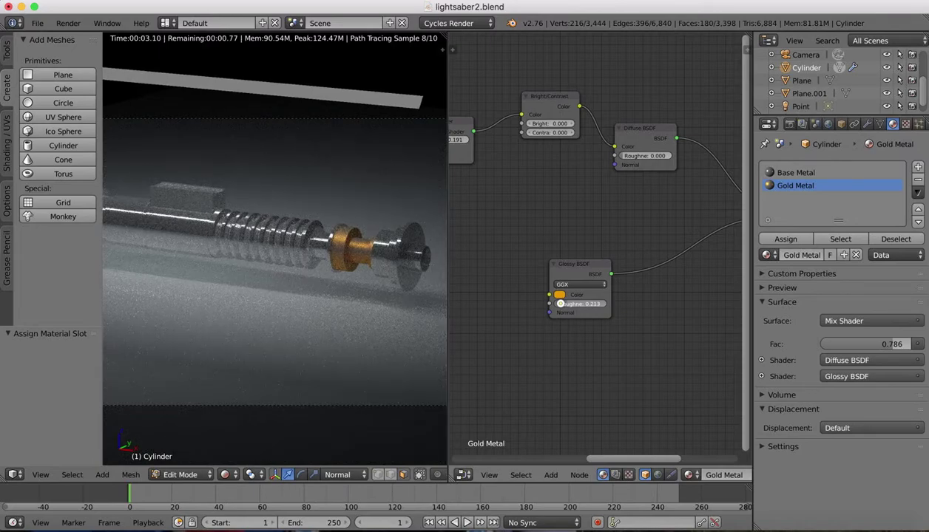
drag(560, 304, 548, 304)
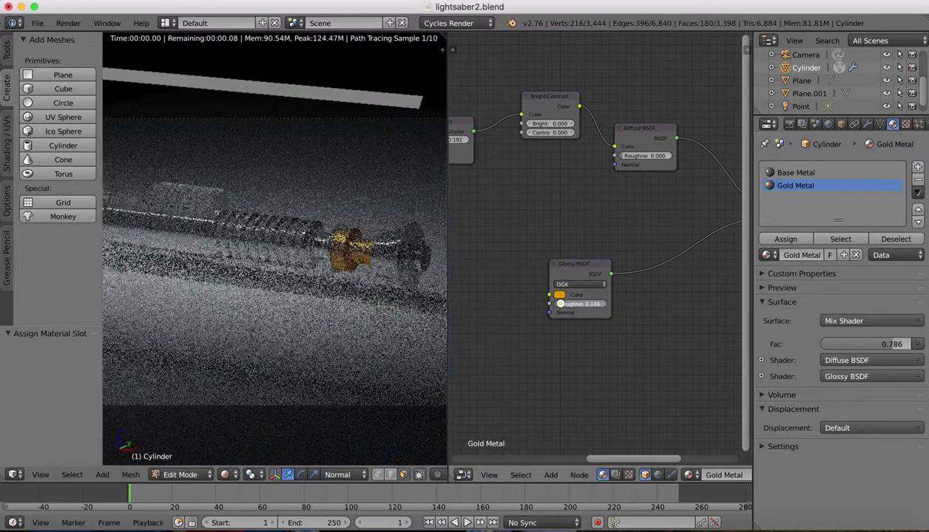
scroll(643, 253, right, 5)
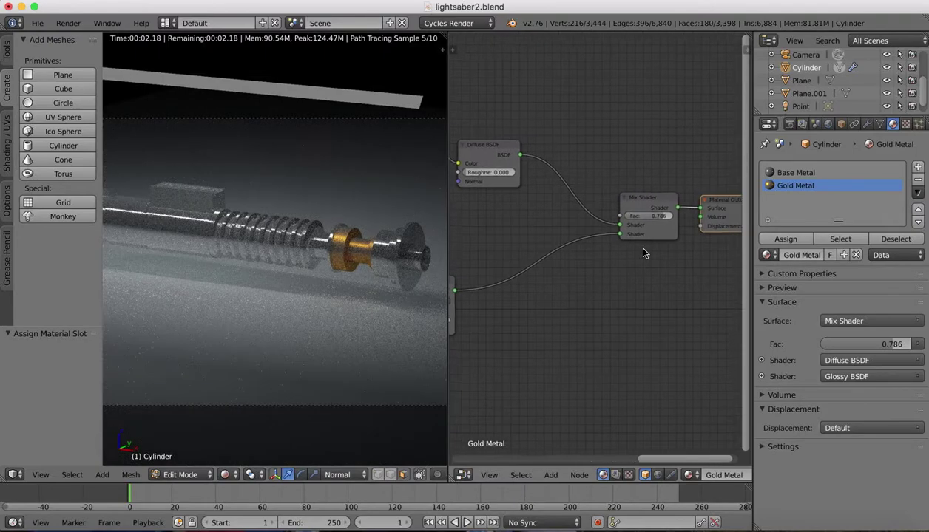
scroll(642, 253, right, 2)
drag(643, 219, 642, 218)
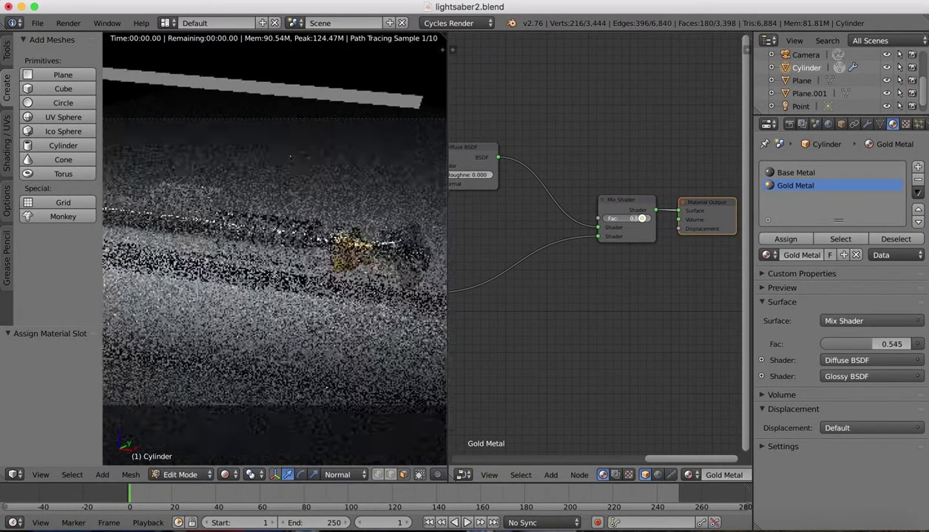
Set the Fac of the Mix Shader feeding Bright/Contrast to 0.464 and move the ColorRamp's white stop to 0.595
scroll(544, 346, left, 4)
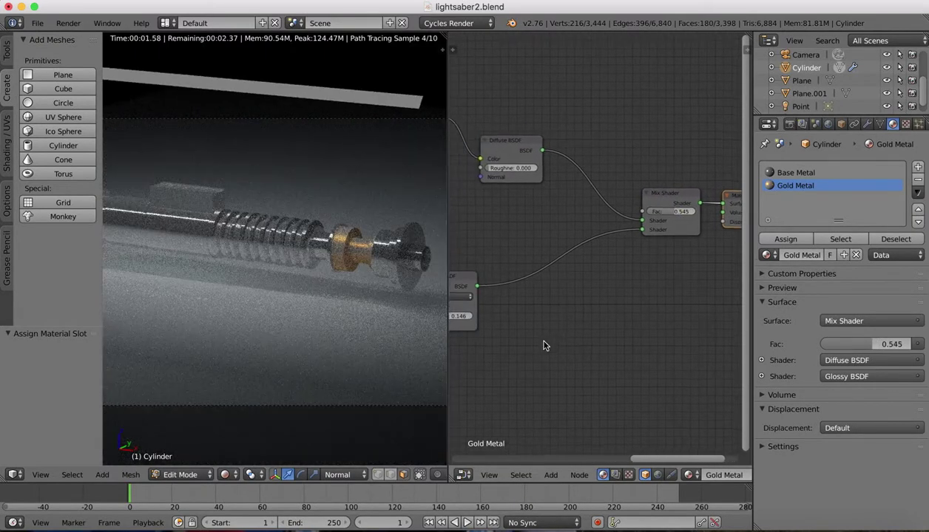
scroll(543, 345, left, 5)
scroll(544, 345, left, 6)
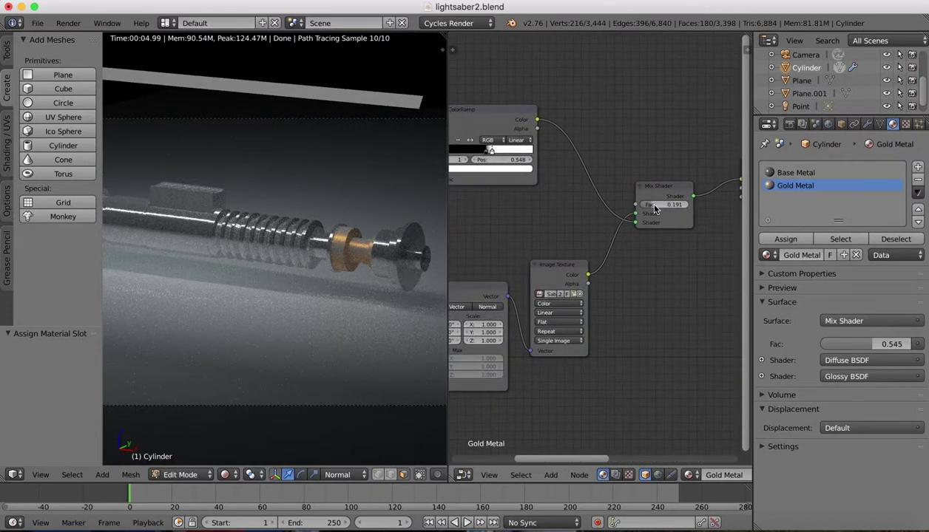
drag(643, 206, 649, 205)
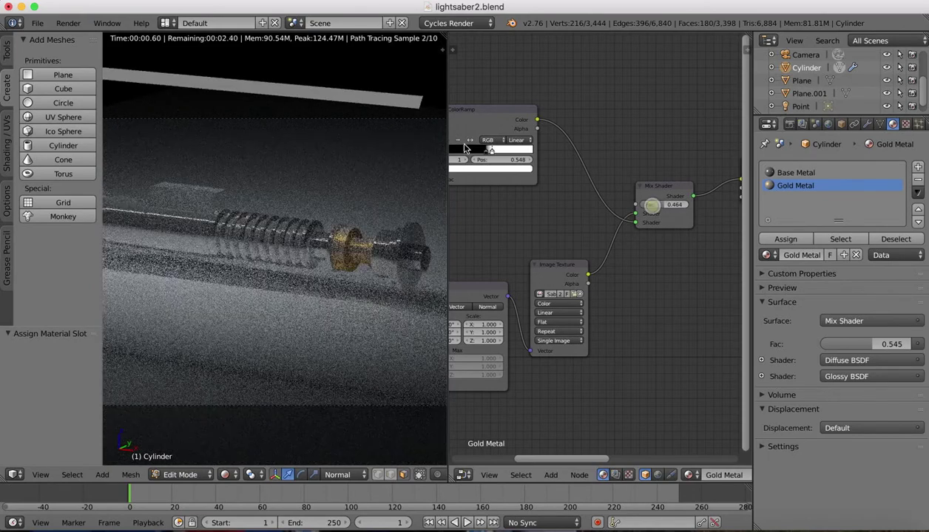
drag(490, 150, 496, 153)
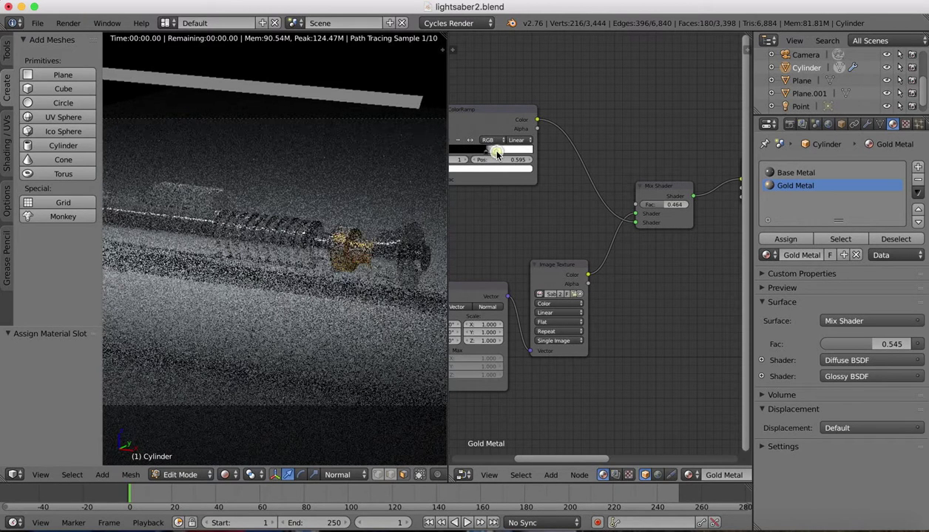
Delete the Geometry, ColorRamp and texture-mixing Mix Shader nodes from Gold Metal, keeping the Image Texture branch
scroll(544, 213, down, 5)
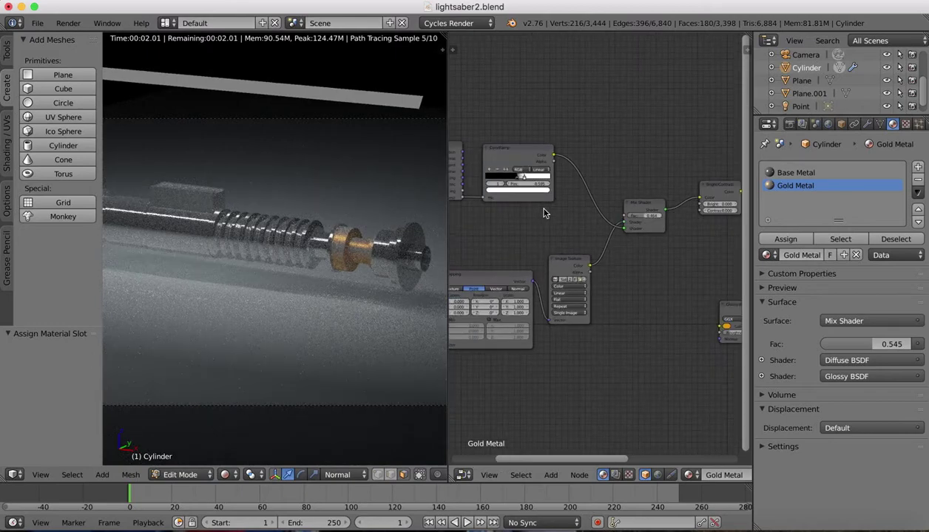
click(492, 171)
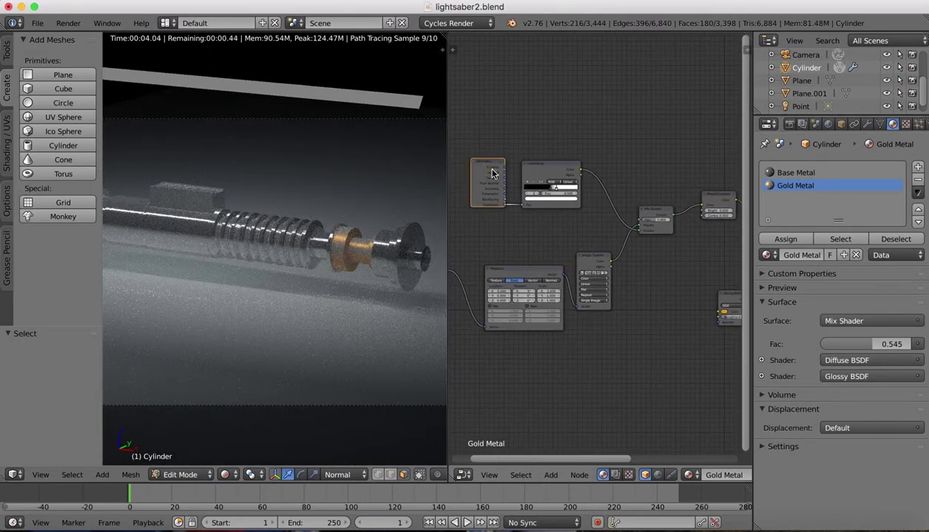
key(x)
click(541, 170)
key(x)
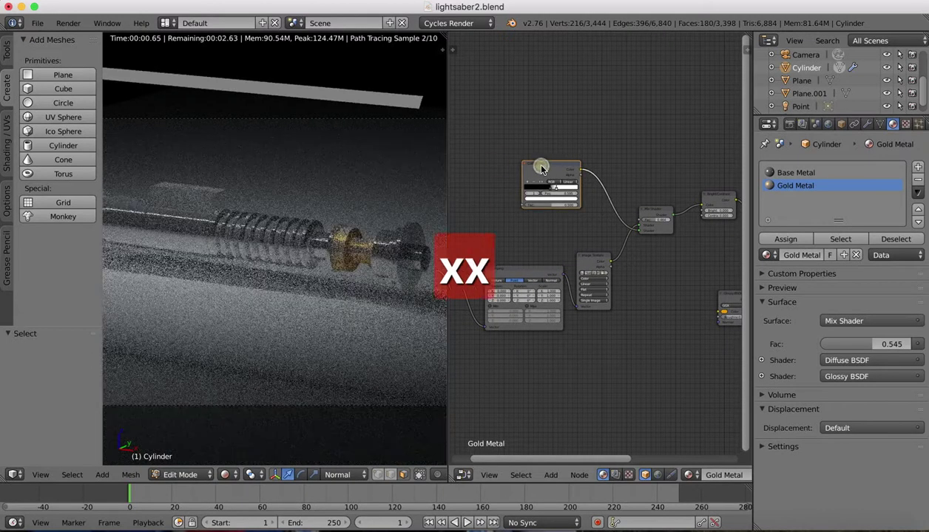
ctrl+scroll(627, 170, right, 3)
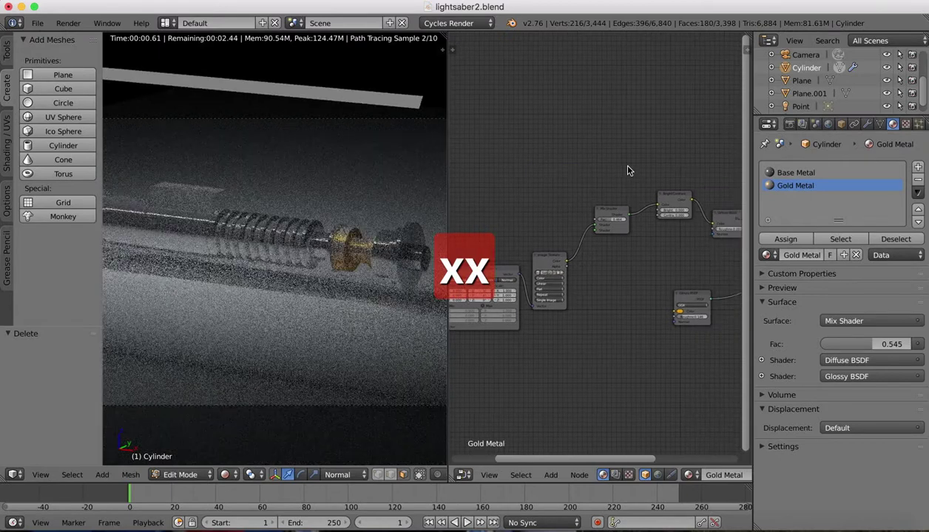
click(602, 216)
key(x)
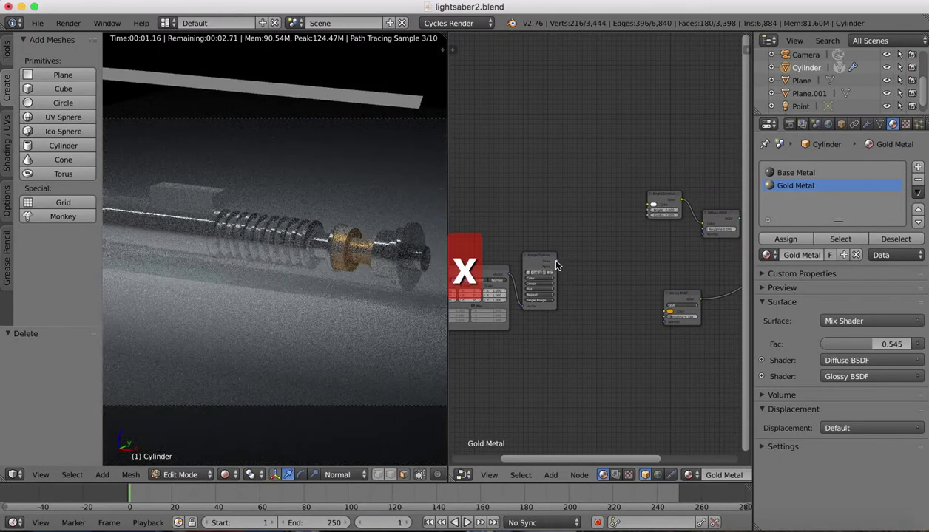
Link the Image Texture's Color output to the Bright/Contrast Color input and move the texture node nearer to it
drag(556, 260, 648, 208)
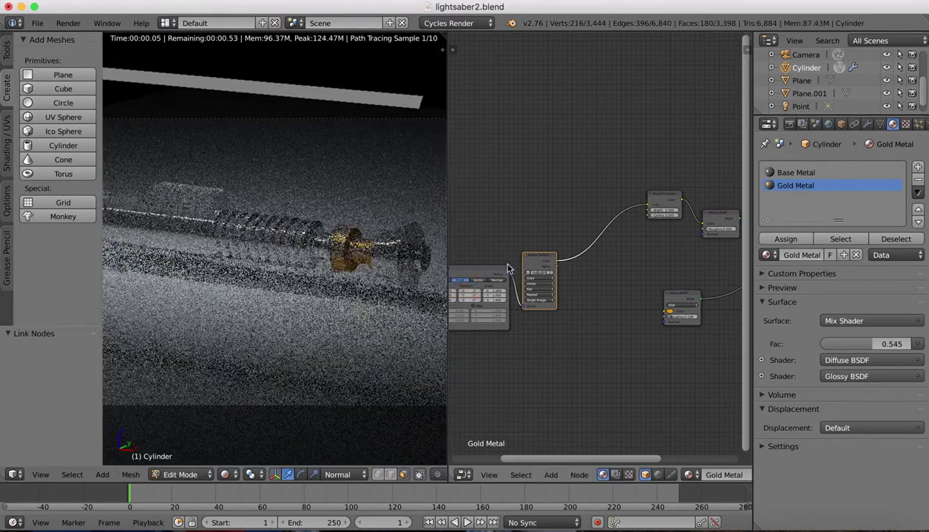
drag(544, 257, 582, 236)
ctrl+scroll(484, 230, left, 1)
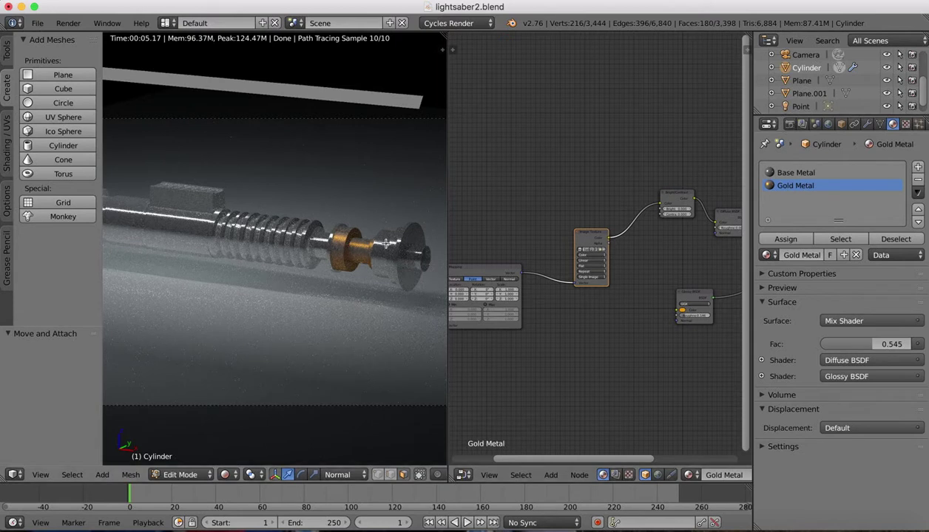
Set the Fac of the Mix Shader blending Diffuse and Glossy in Gold Metal to 0.918
ctrl+scroll(660, 255, right, 4)
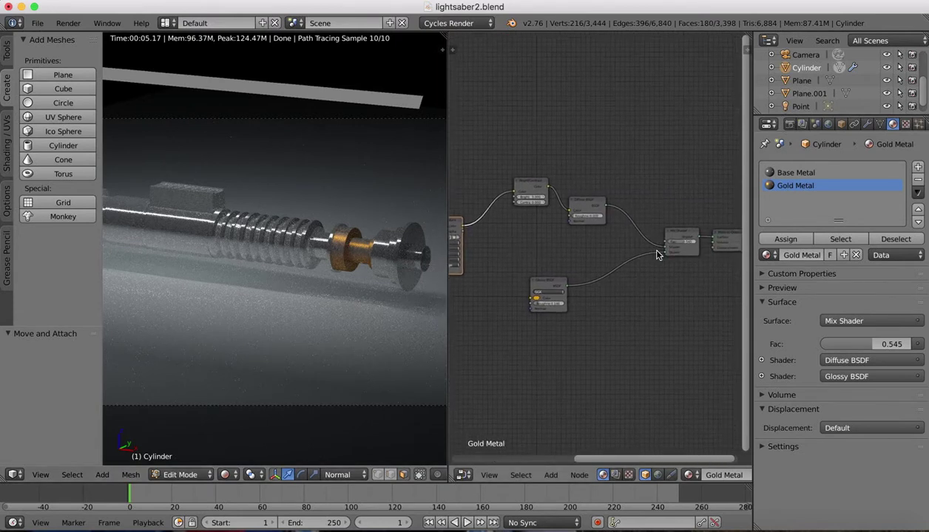
scroll(501, 284, up, 3)
ctrl+scroll(584, 261, right, 2)
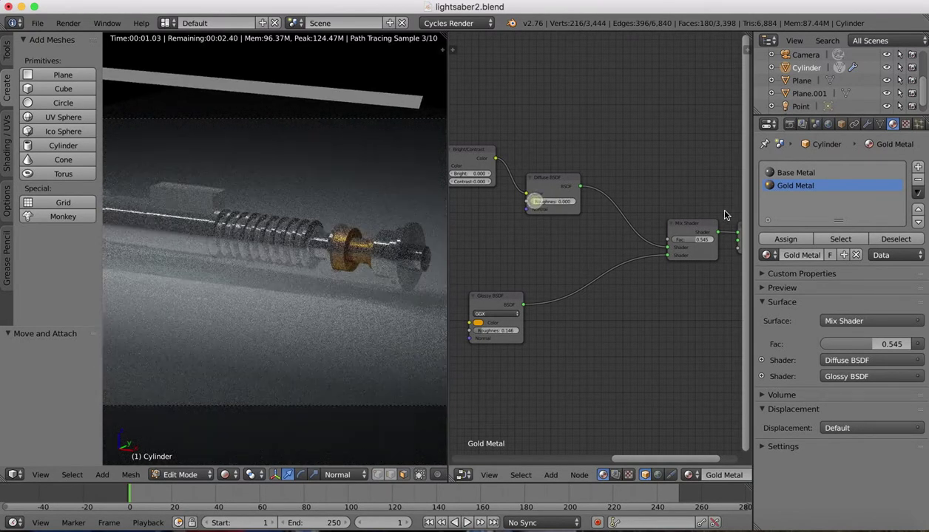
drag(695, 239, 696, 240)
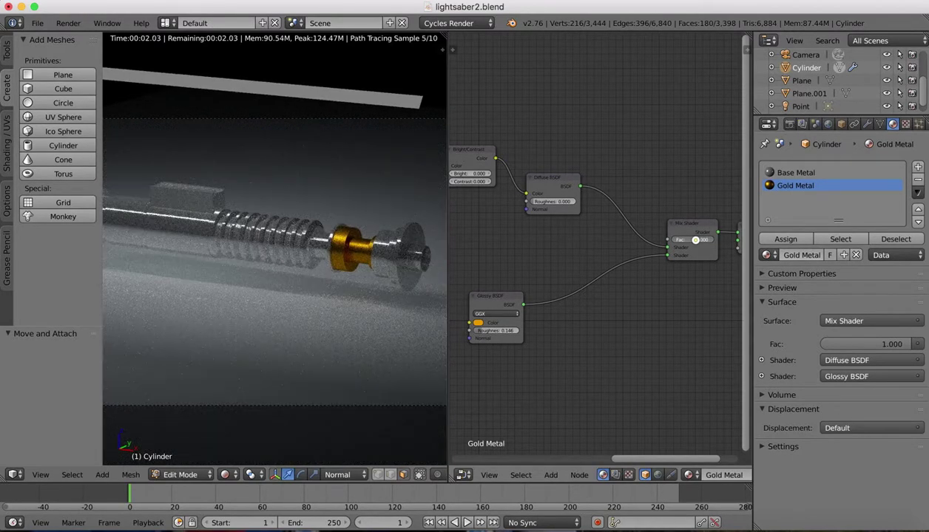
drag(695, 239, 695, 240)
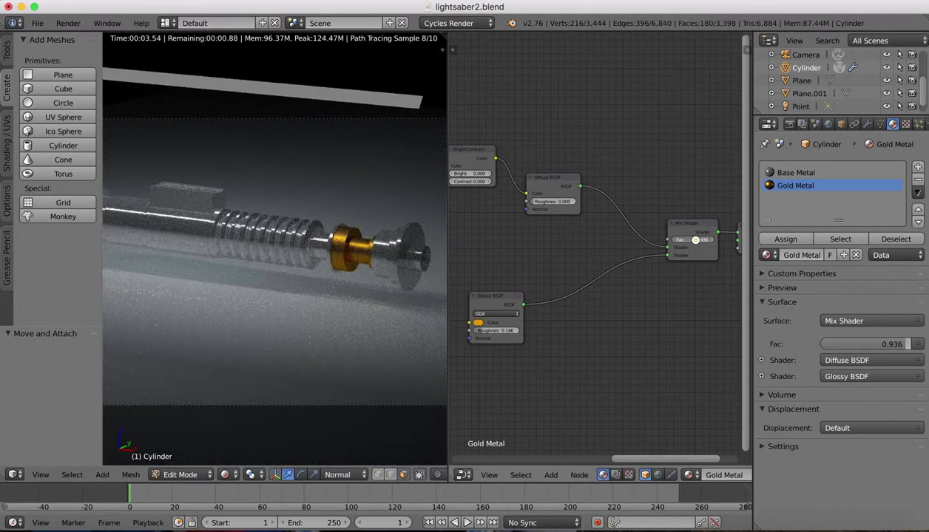
drag(869, 344, 867, 344)
Lower the Glossy BSDF roughness of Gold Metal to slightly above 0.1, judging it on the enlarged render preview
scroll(358, 235, up, 3)
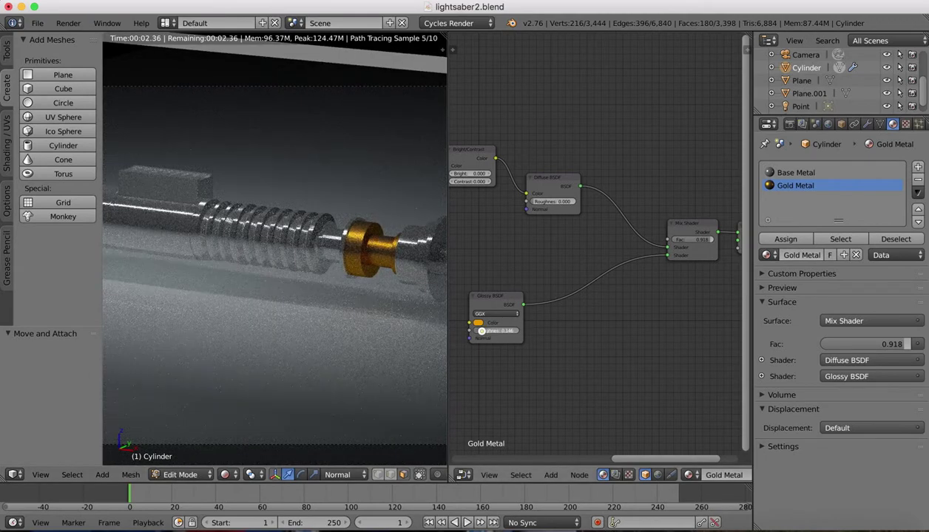
drag(482, 335, 482, 331)
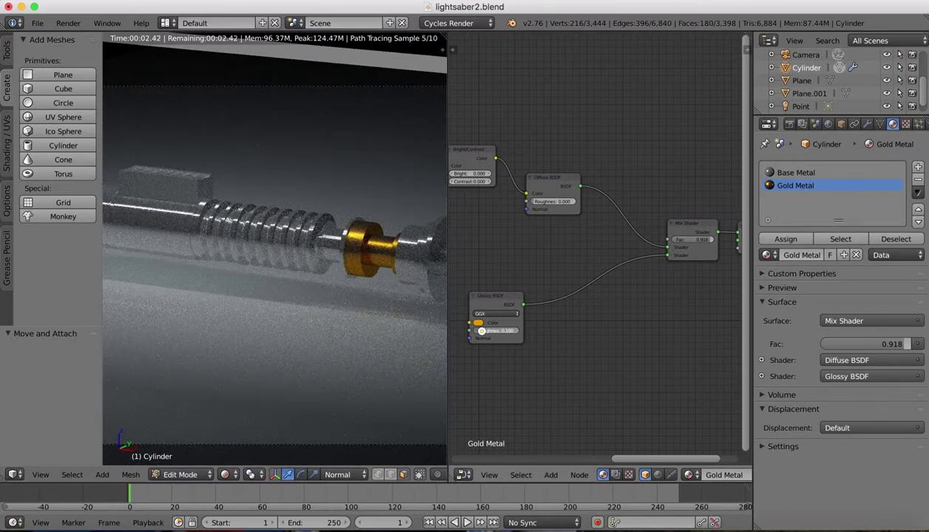
drag(482, 331, 484, 332)
scroll(597, 228, down, 2)
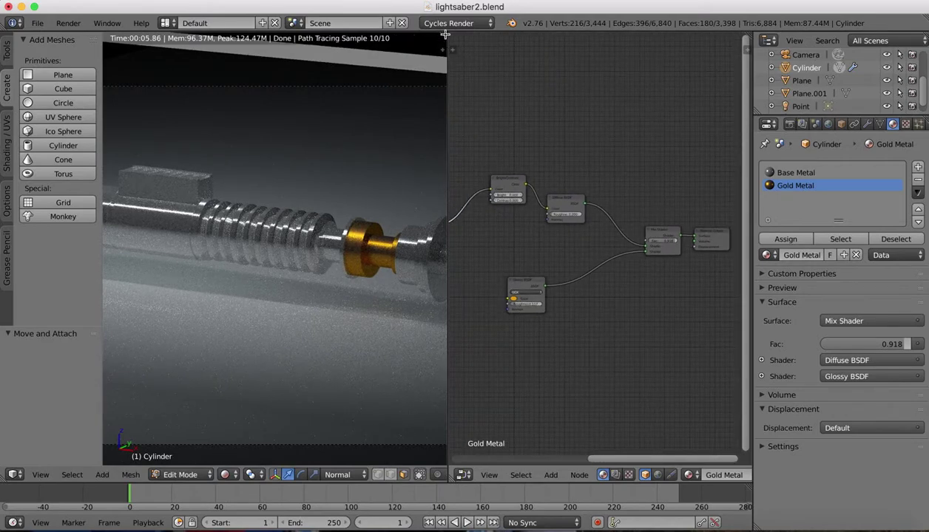
Merge the Node Editor area back into the 3D View and switch it to Solid shading with the hilt's box section close up
drag(444, 34, 666, 44)
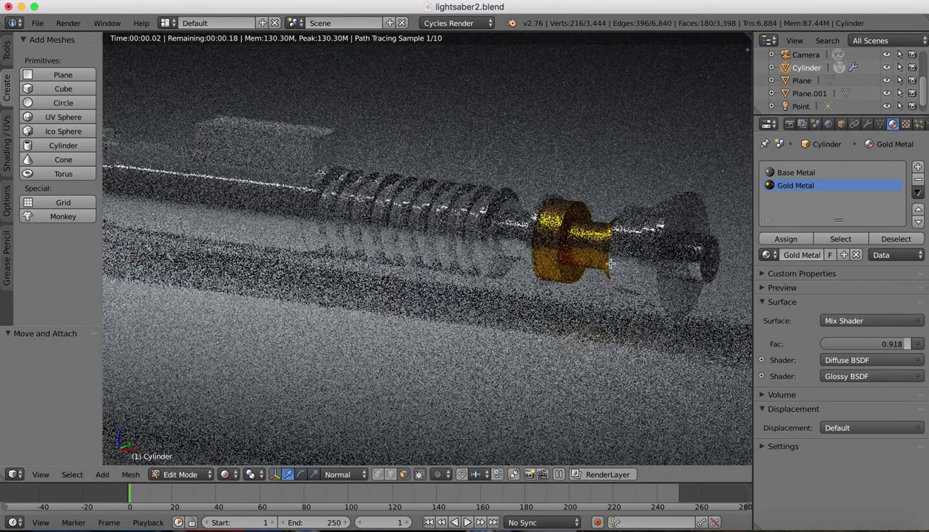
scroll(610, 264, down, 2)
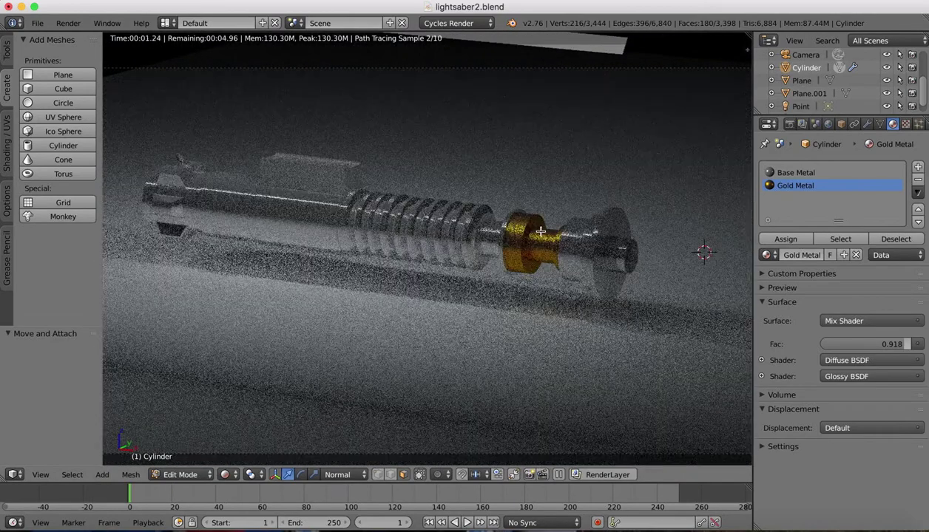
click(224, 475)
click(247, 429)
scroll(335, 166, left, 5)
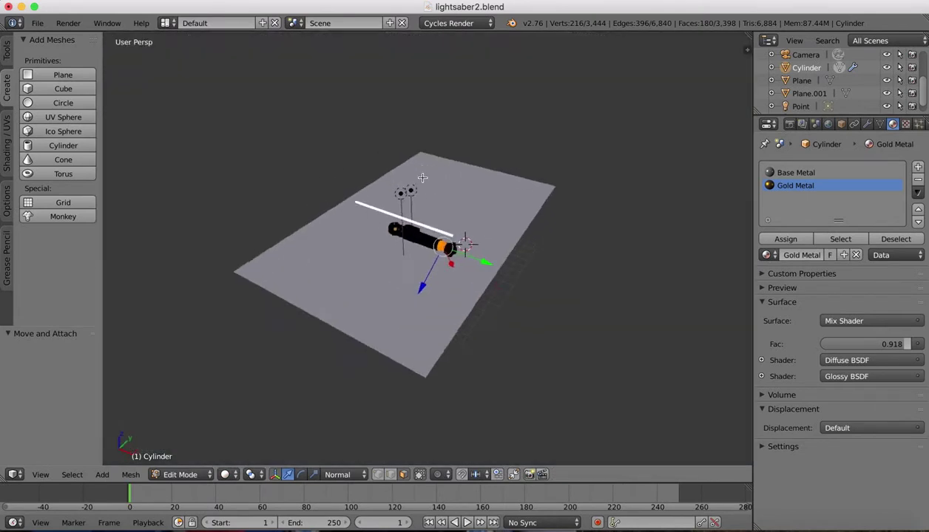
scroll(415, 172, up, 8)
scroll(422, 170, left, 5)
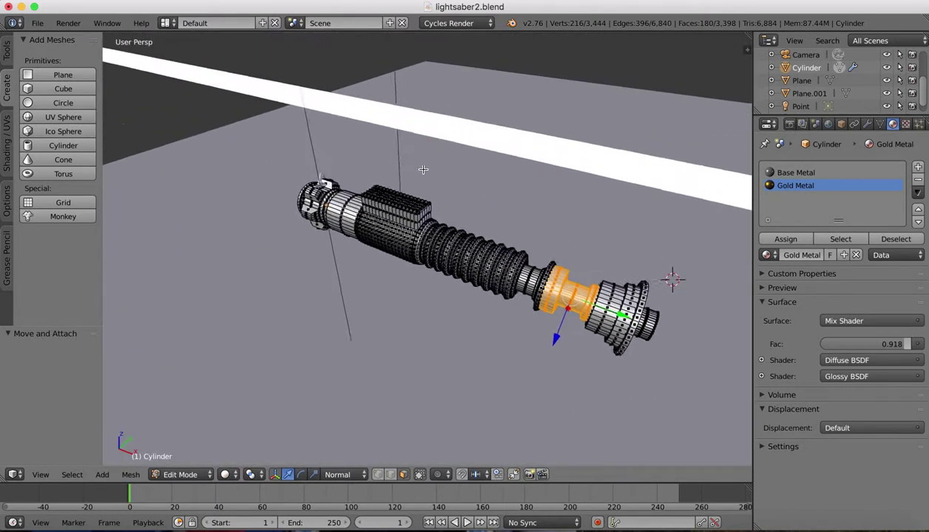
scroll(369, 165, up, 8)
scroll(369, 167, down, 6)
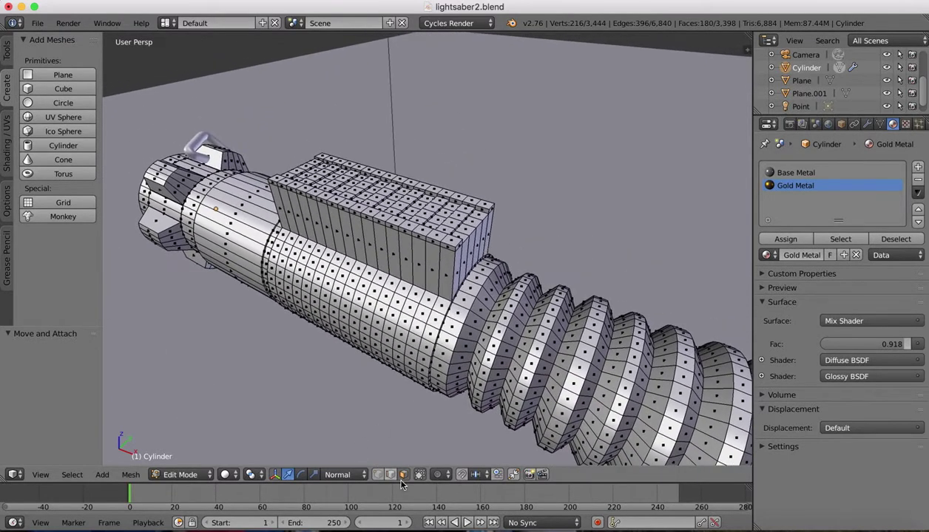
Select the face loops running around the sides of both long rails on top of the hilt's box section
right_click(411, 228)
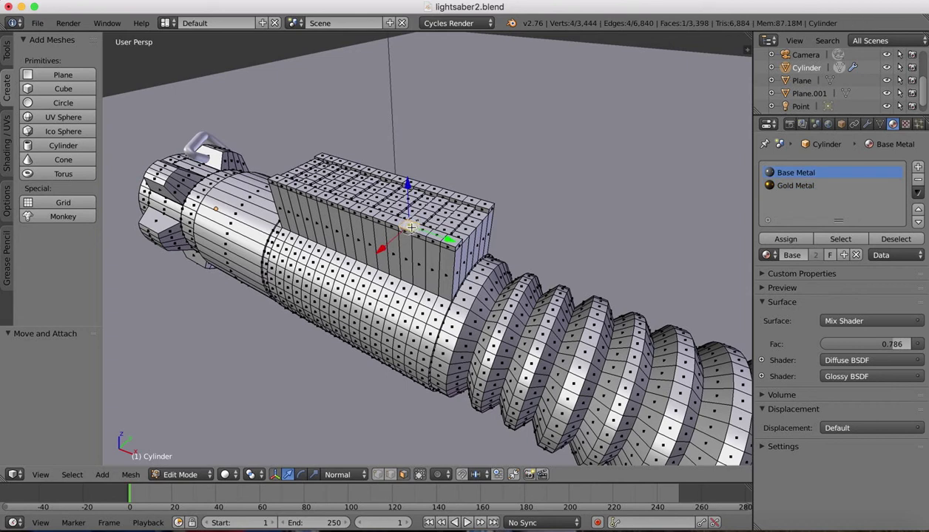
alt+right_click(364, 215)
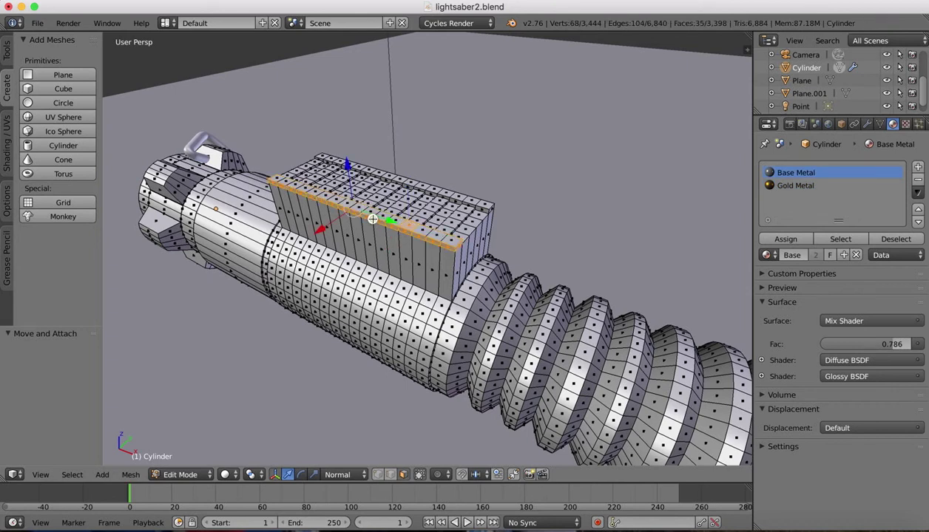
alt+shift+right_click(450, 200)
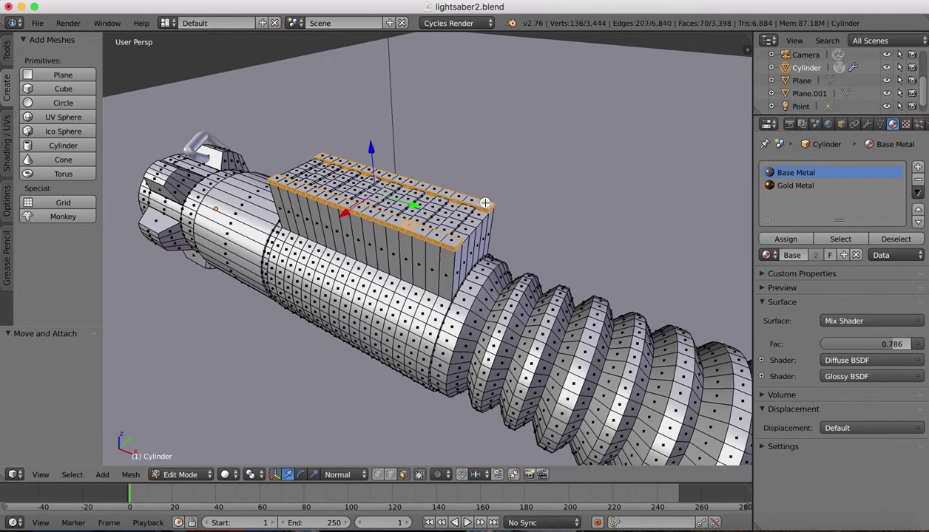
Add the top faces of the far long rail on the box section to the selection
shift+right_click(473, 198)
shift+right_click(455, 194)
shift+right_click(442, 191)
shift+right_click(431, 188)
shift+right_click(418, 186)
shift+right_click(409, 182)
shift+right_click(398, 178)
shift+right_click(389, 175)
shift+right_click(378, 172)
shift+right_click(368, 169)
shift+right_click(358, 166)
shift+right_click(347, 162)
shift+right_click(325, 156)
Add the top faces along the near long rail of the box section to the selection
shift+right_click(280, 176)
shift+right_click(294, 183)
shift+right_click(308, 189)
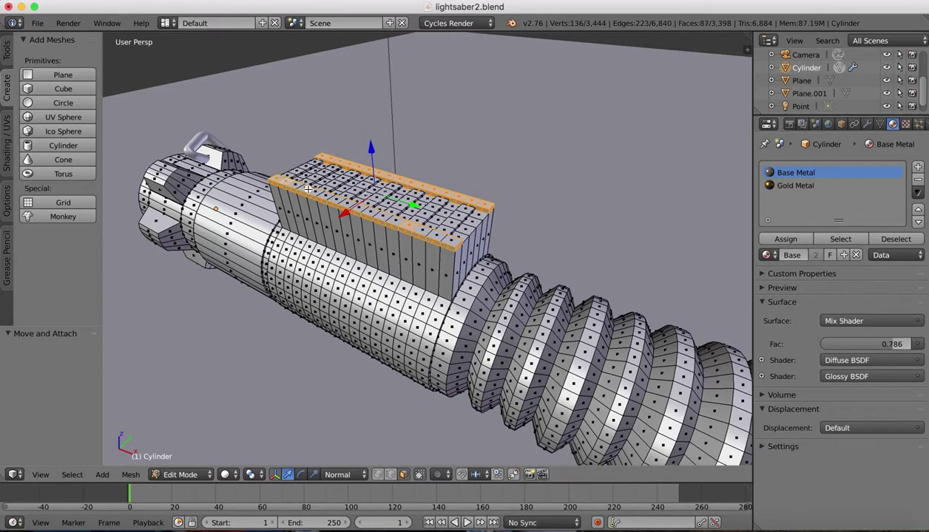
shift+right_click(292, 183)
shift+right_click(290, 178)
shift+right_click(309, 189)
shift+right_click(327, 194)
shift+right_click(337, 197)
shift+right_click(349, 201)
shift+right_click(361, 209)
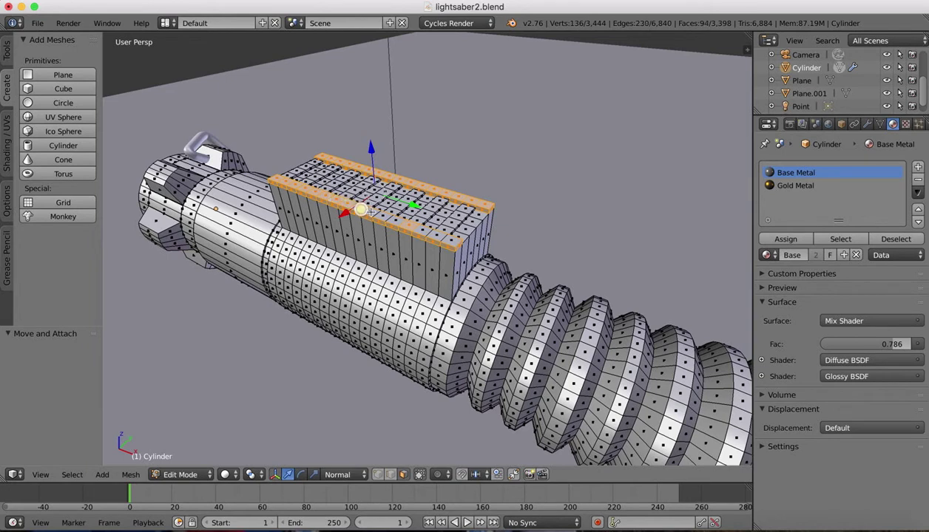
shift+right_click(373, 213)
shift+right_click(386, 216)
shift+right_click(397, 221)
shift+right_click(412, 226)
shift+right_click(423, 230)
shift+right_click(436, 234)
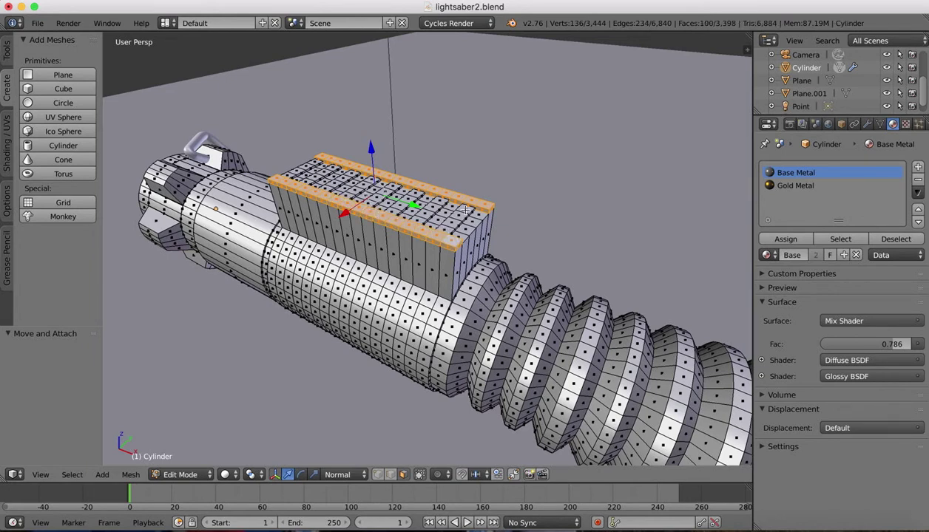
Add the side face loops of four raised cross slats, starting at the ribbed-grip end of the box, to the selection
middle_drag(451, 242, 464, 210)
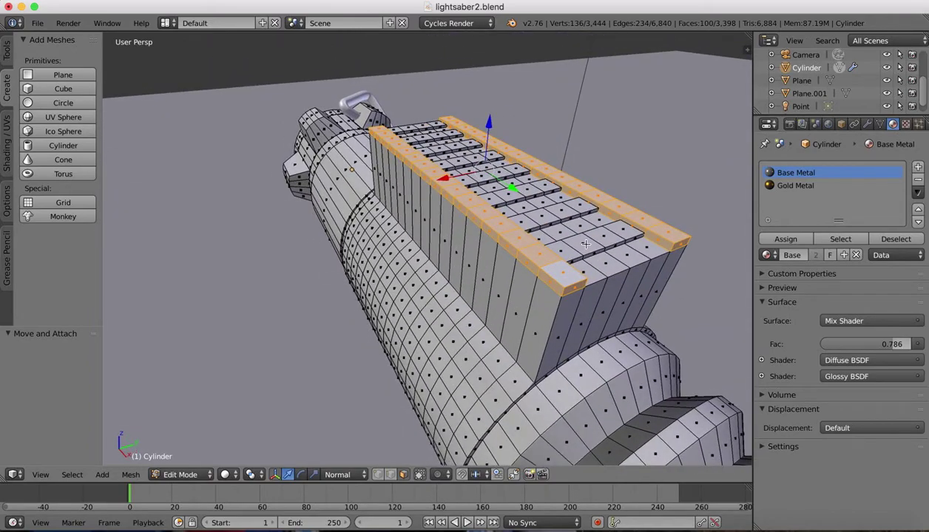
middle_drag(585, 243, 585, 244)
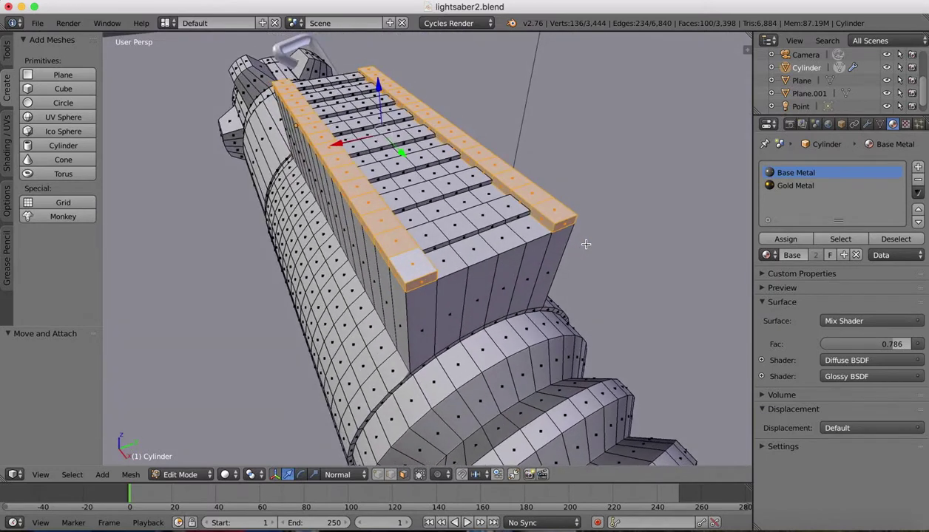
alt+shift+right_click(479, 232)
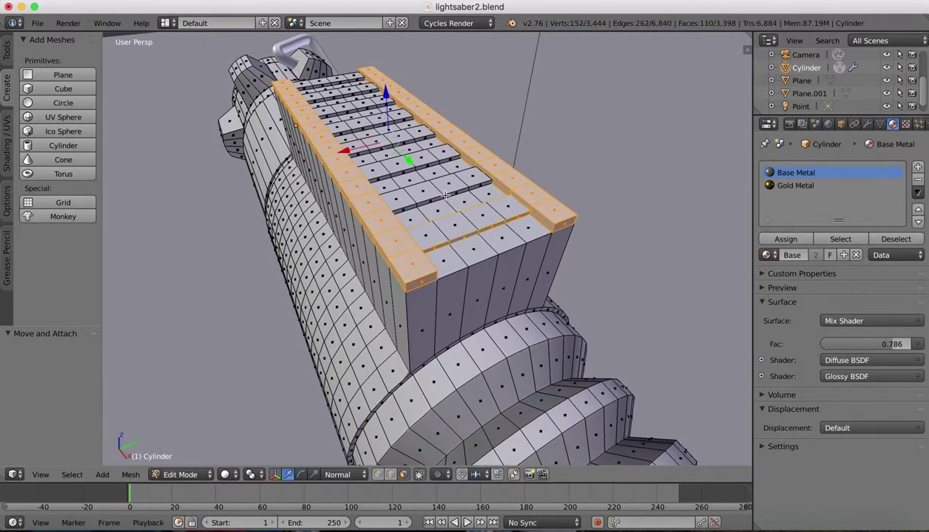
alt+shift+right_click(445, 198)
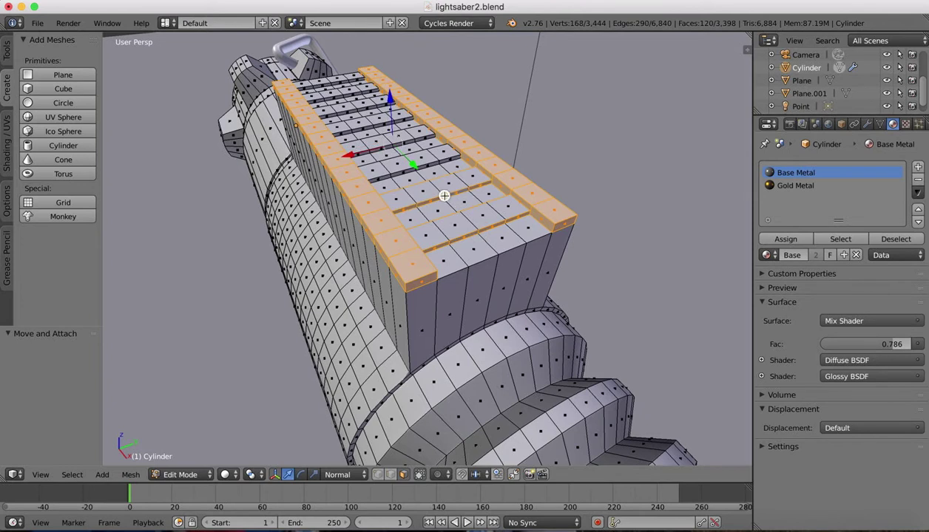
alt+shift+right_click(391, 176)
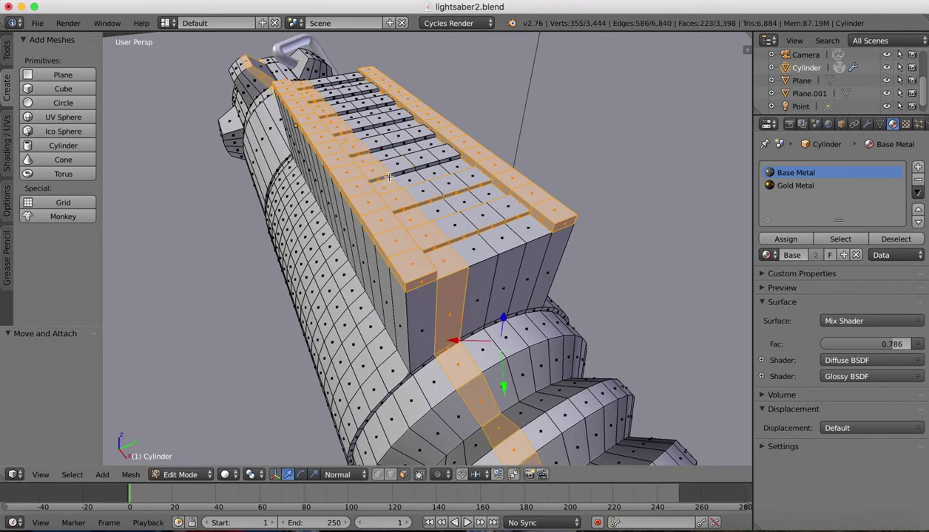
key(super+z)
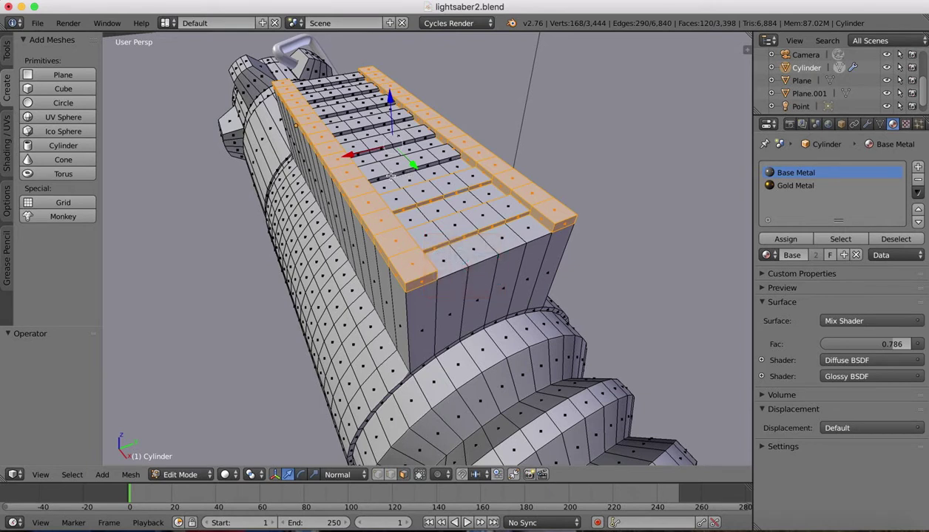
alt+shift+right_click(380, 172)
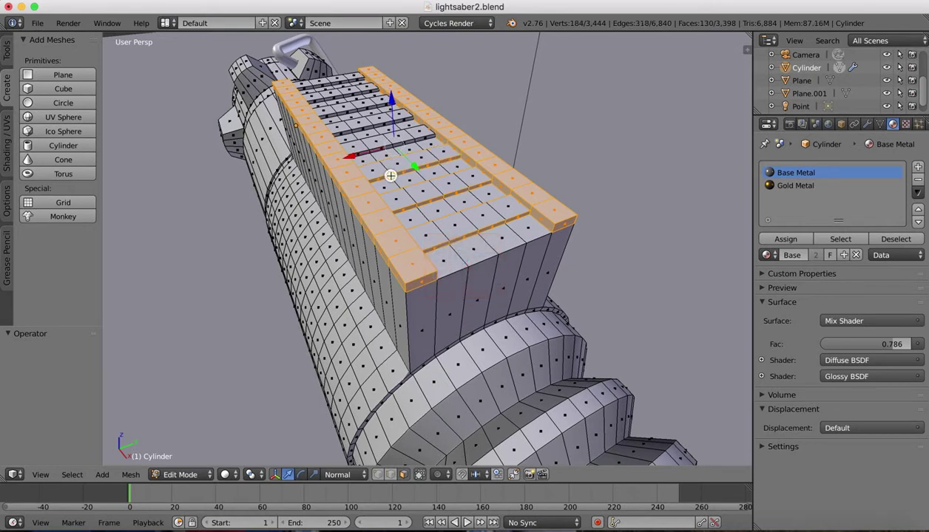
alt+shift+right_click(353, 118)
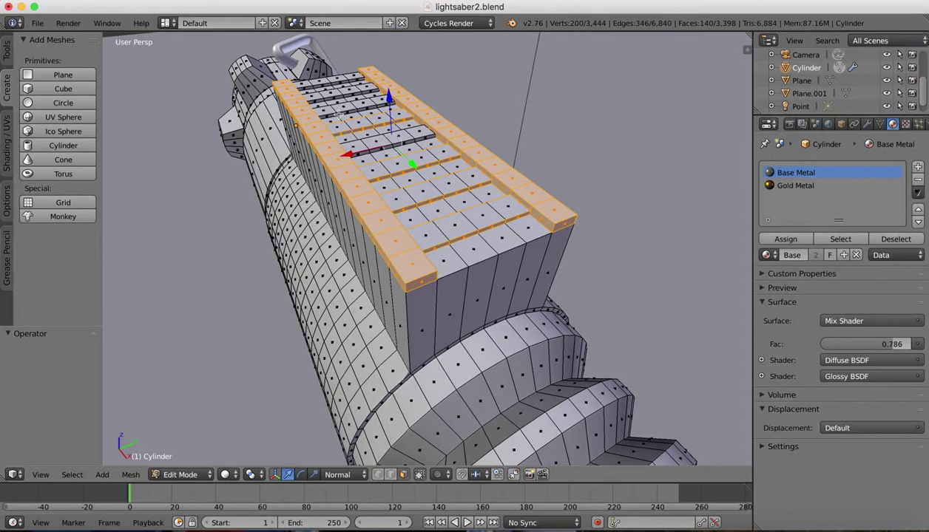
alt+shift+right_click(338, 113)
key(super+z)
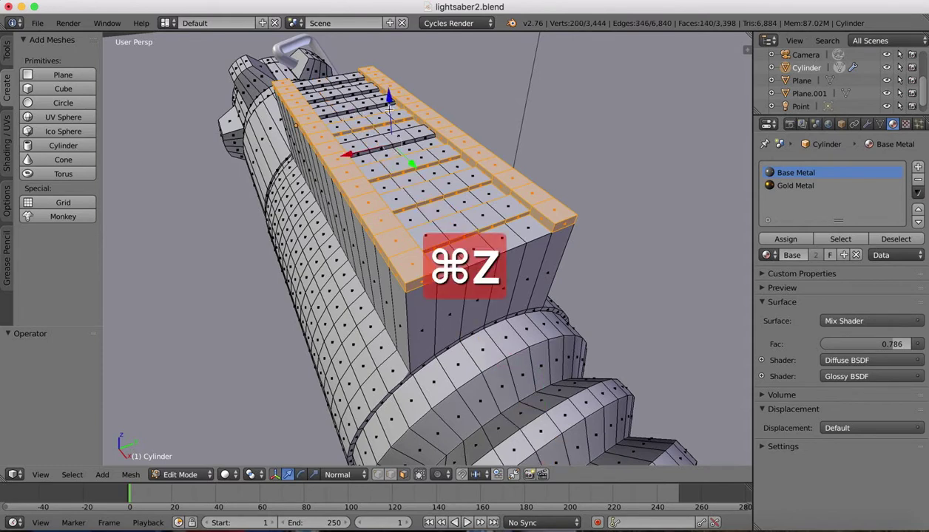
Add the side face loops of the four remaining raised cross slats between the rails to the selection
middle_drag(377, 115, 274, 48)
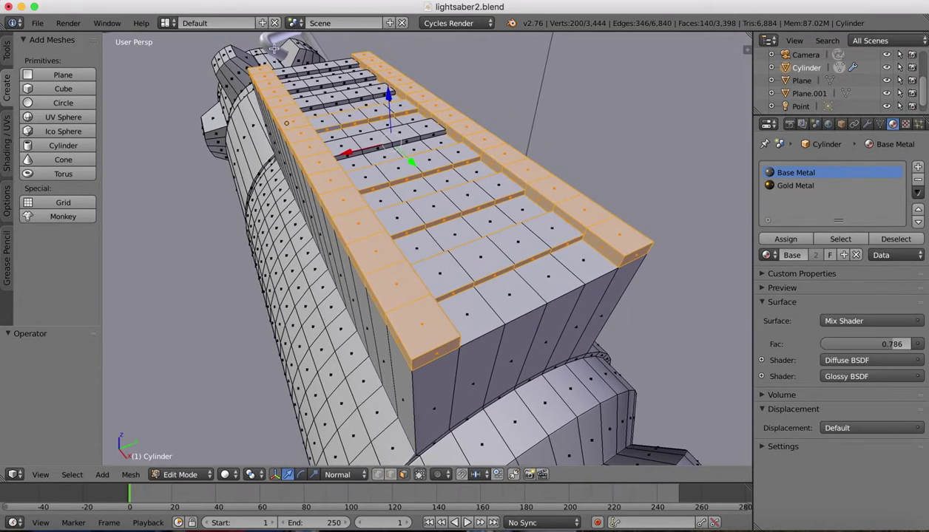
alt+shift+right_click(320, 71)
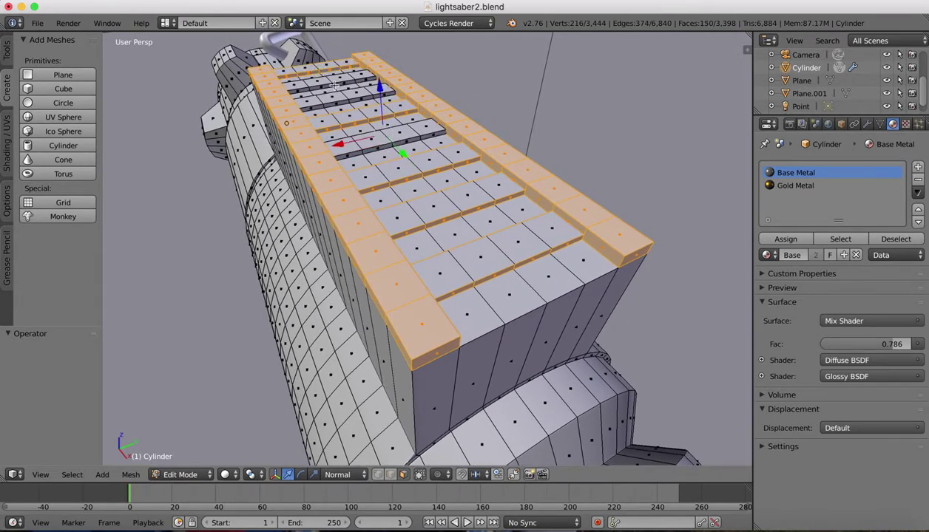
alt+shift+right_click(334, 87)
alt+shift+right_click(345, 101)
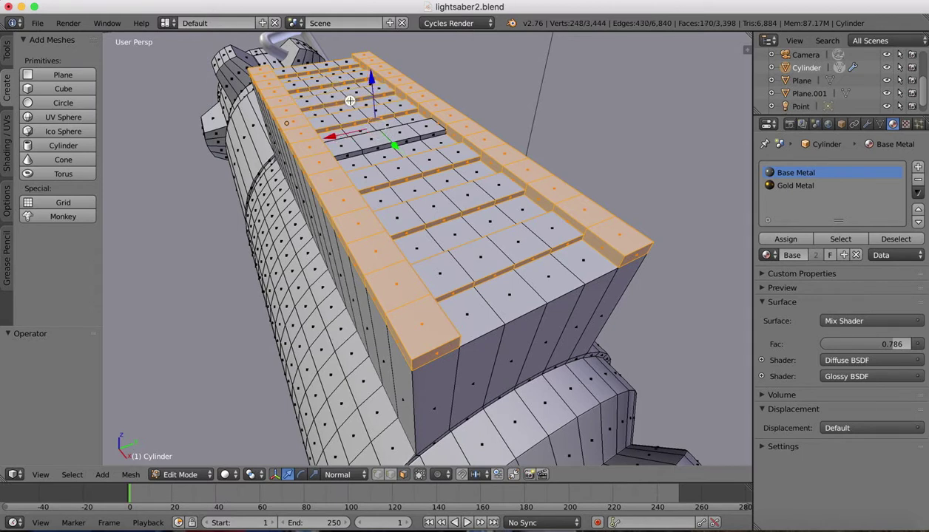
alt+shift+right_click(421, 139)
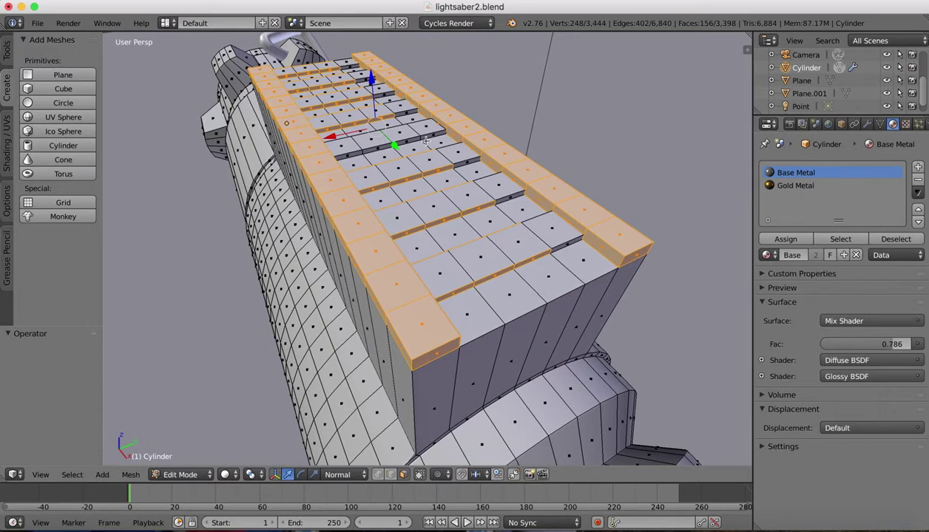
key(super+z)
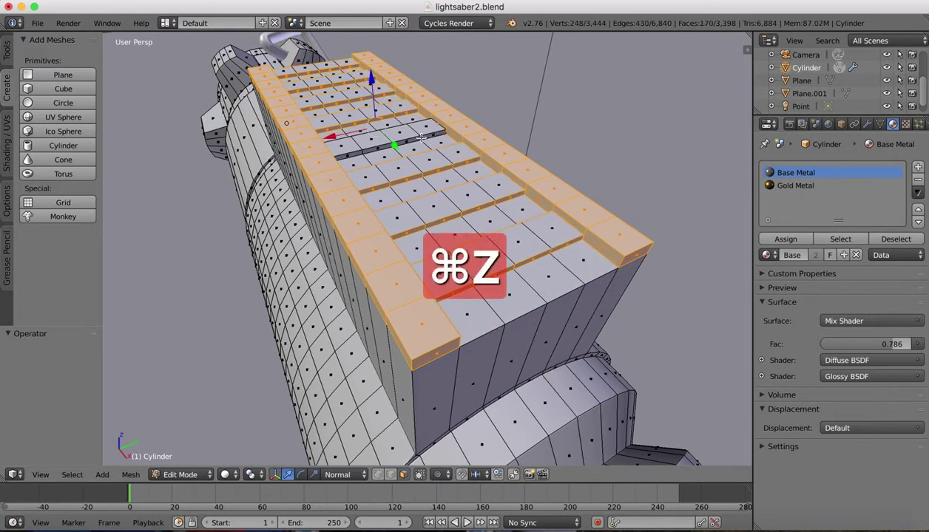
alt+shift+right_click(427, 138)
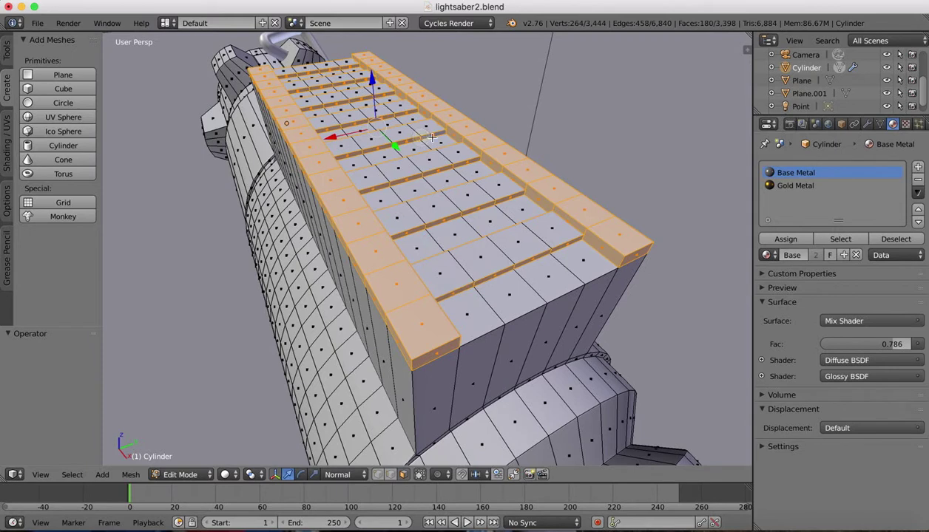
Add the top faces of the four raised cross slats nearest the ribbed grip to the selection
shift+right_click(553, 228)
shift+right_click(514, 244)
shift+right_click(475, 257)
shift+right_click(439, 271)
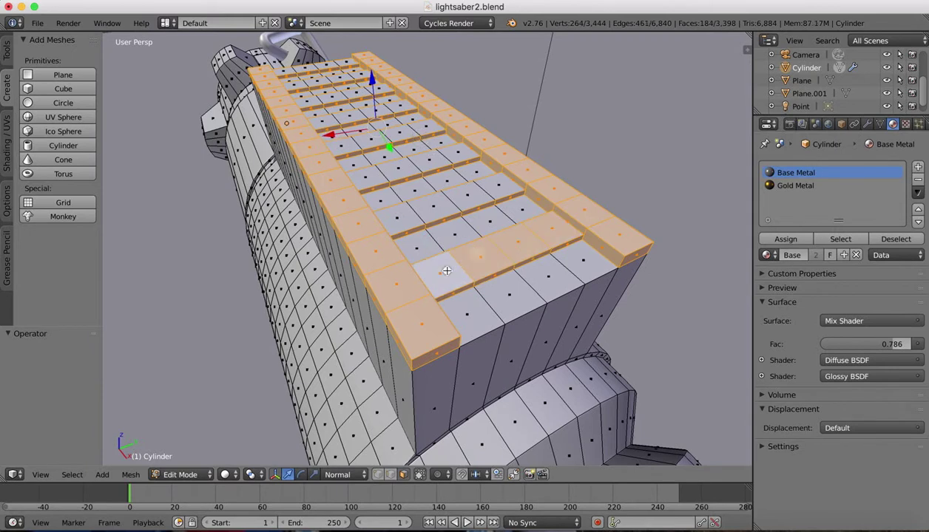
shift+right_click(398, 215)
shift+right_click(434, 202)
shift+right_click(467, 193)
shift+right_click(501, 187)
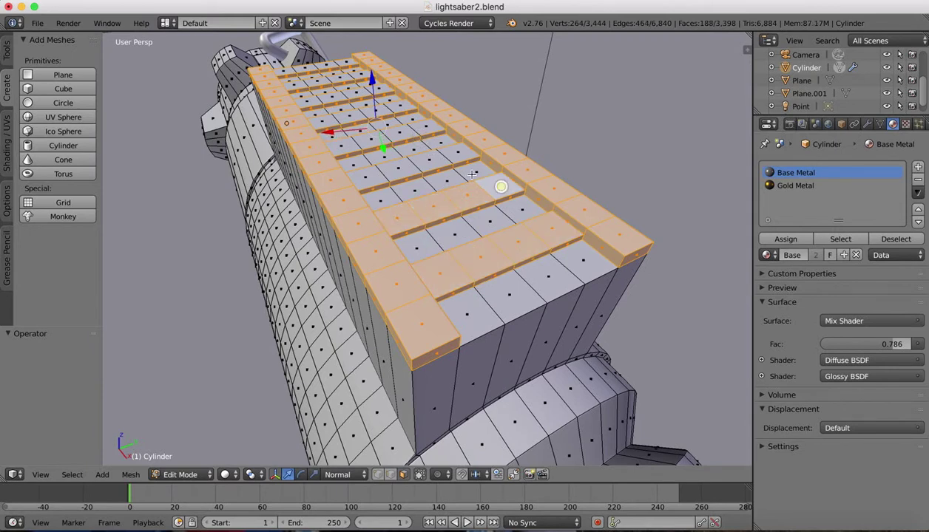
shift+right_click(458, 149)
shift+right_click(436, 155)
shift+right_click(407, 164)
shift+right_click(377, 174)
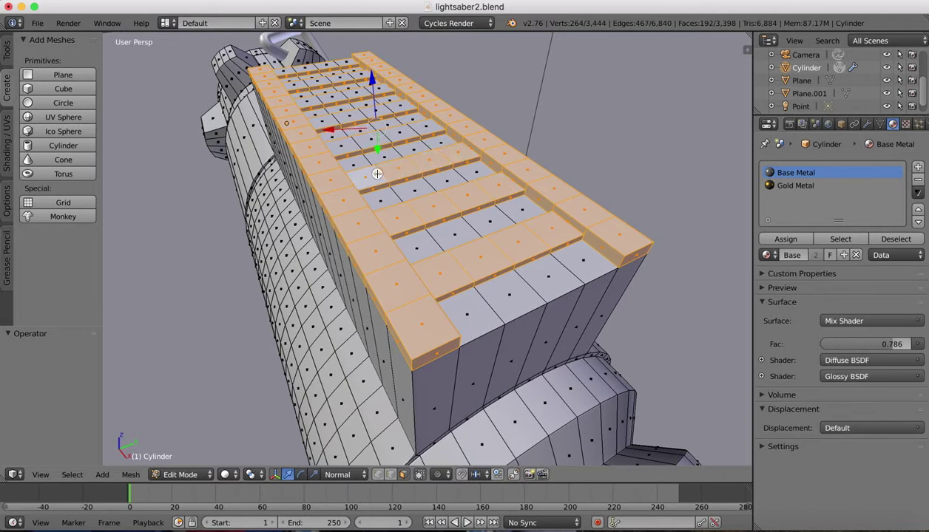
shift+right_click(338, 143)
shift+right_click(369, 136)
shift+right_click(402, 131)
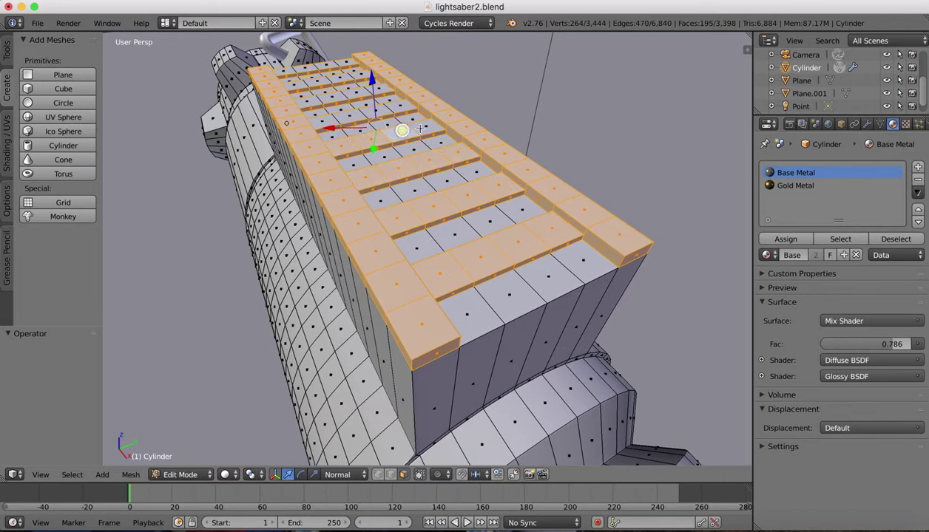
Add the top faces of the other four raised cross slats, up to the box's far end, to the selection
shift+right_click(399, 108)
shift+right_click(376, 112)
shift+right_click(352, 117)
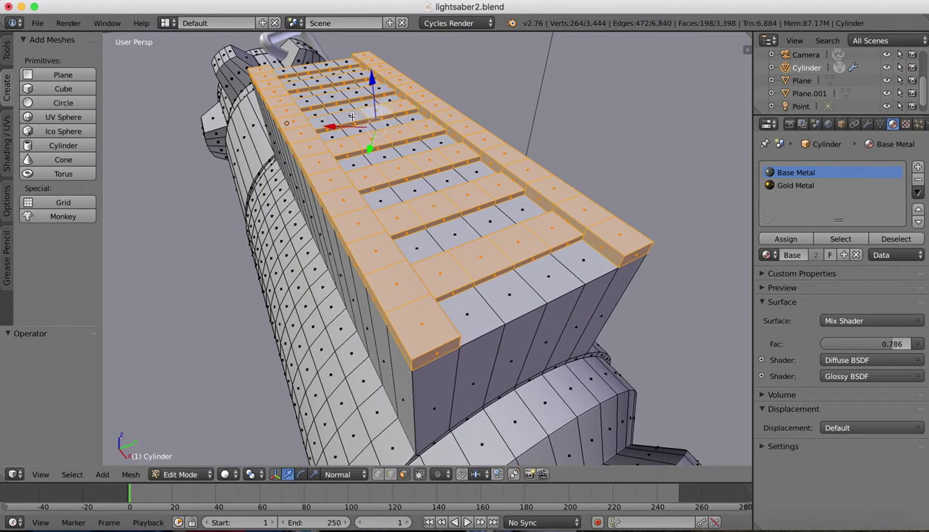
shift+right_click(328, 122)
shift+right_click(306, 125)
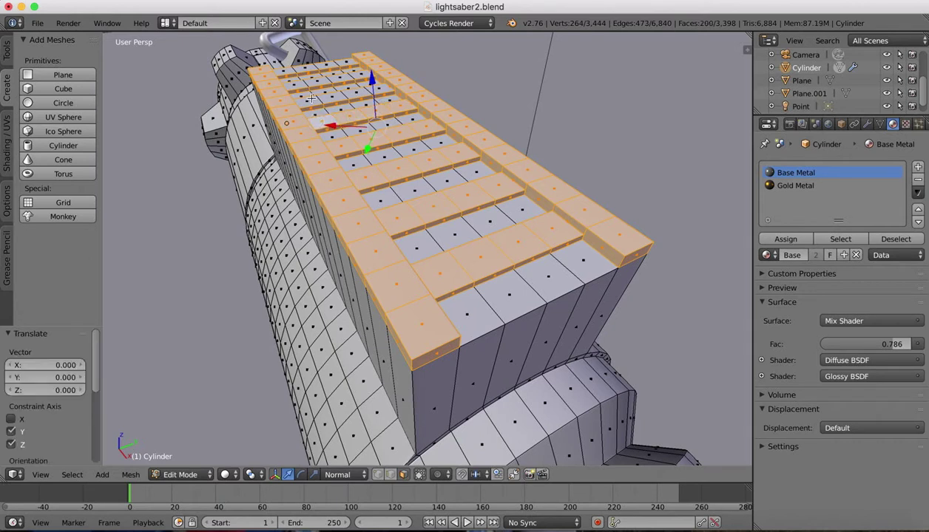
shift+right_click(311, 97)
shift+right_click(334, 93)
shift+right_click(358, 90)
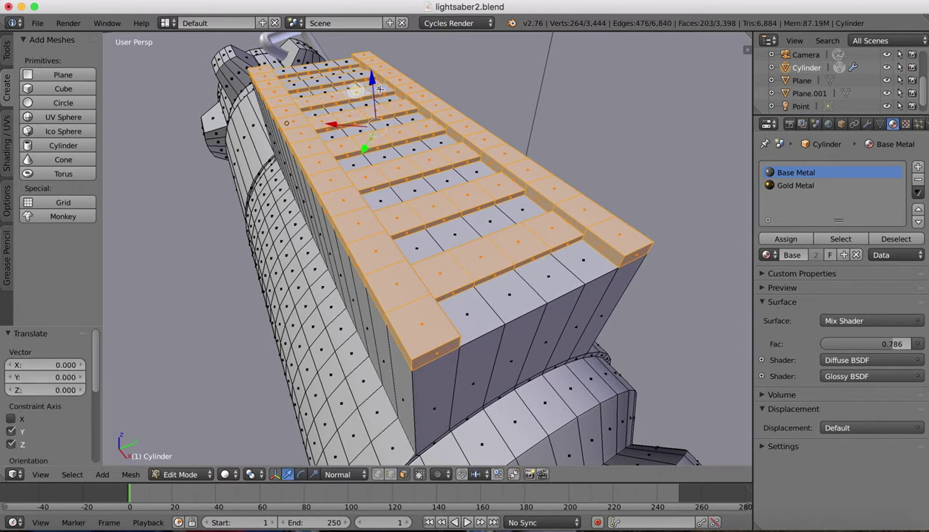
shift+right_click(363, 74)
shift+right_click(342, 76)
shift+right_click(323, 78)
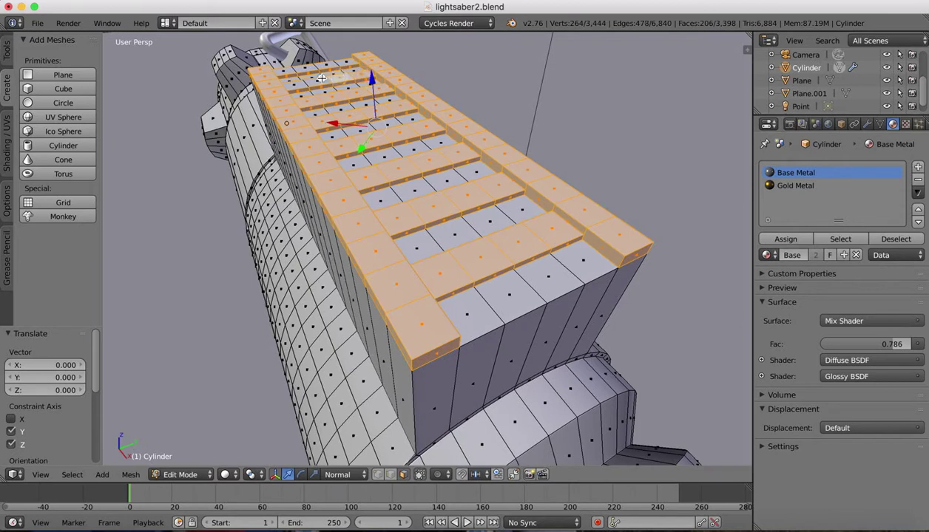
shift+right_click(305, 79)
shift+right_click(289, 83)
shift+right_click(278, 69)
shift+right_click(300, 70)
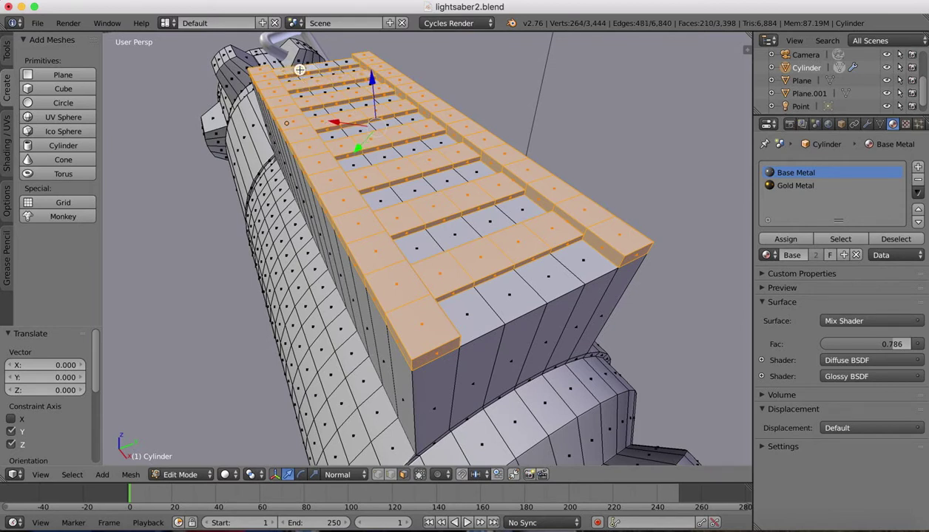
shift+right_click(322, 65)
shift+right_click(343, 60)
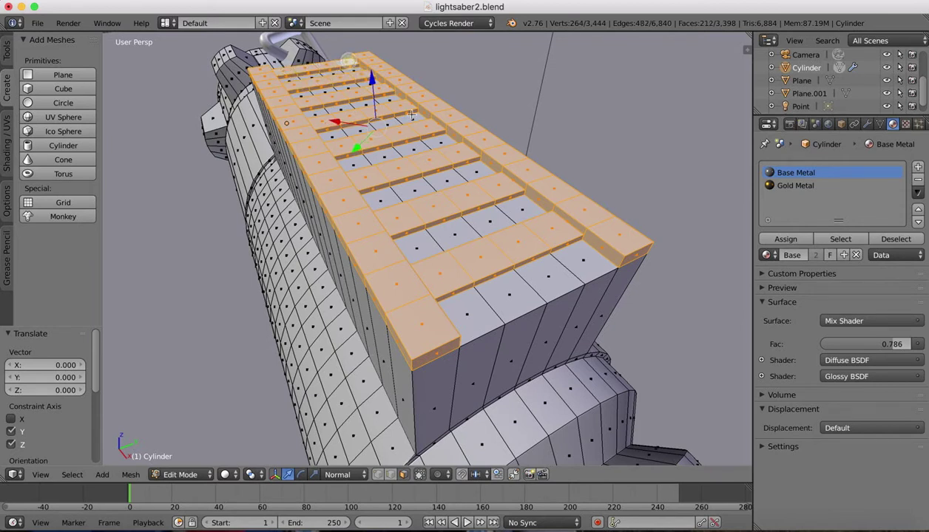
Assign Gold Metal to the selected rail and slat faces and view the hilt through the camera
middle_drag(412, 114, 665, 178)
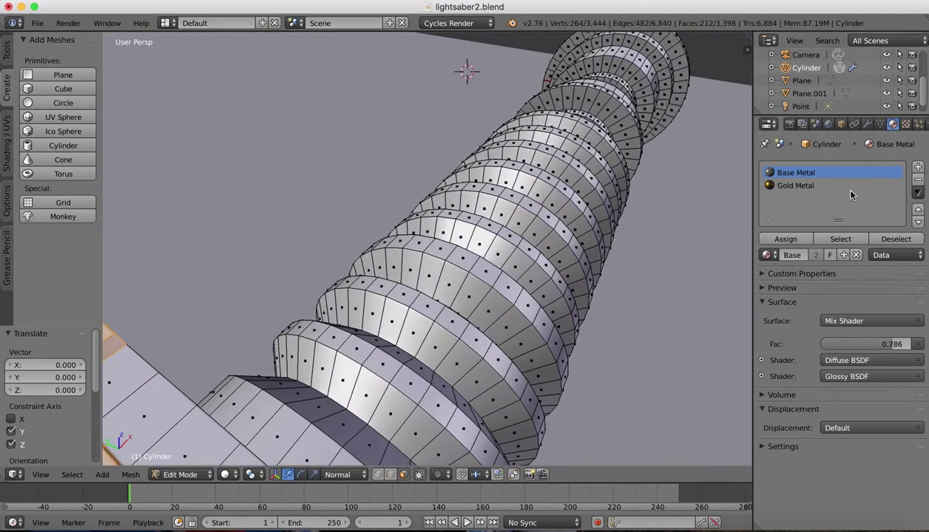
click(810, 186)
click(804, 239)
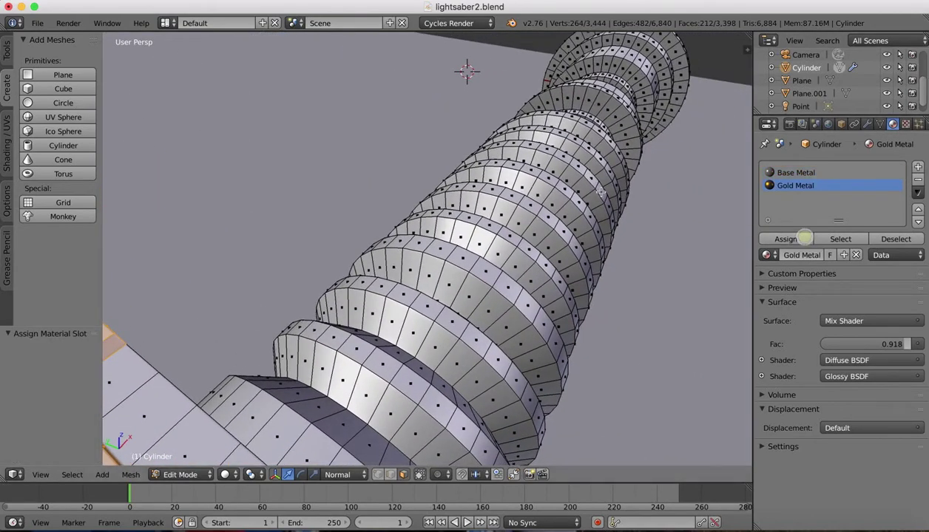
middle_drag(601, 191, 489, 169)
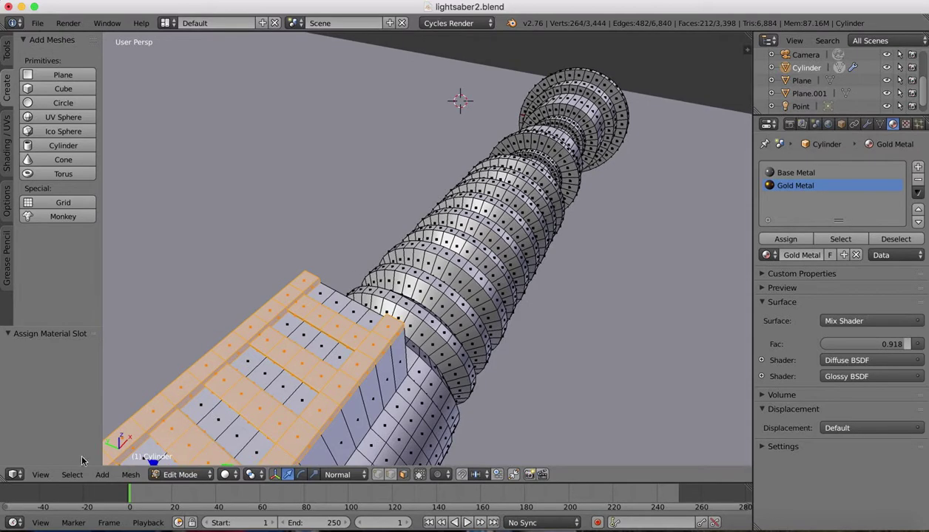
click(40, 475)
click(65, 419)
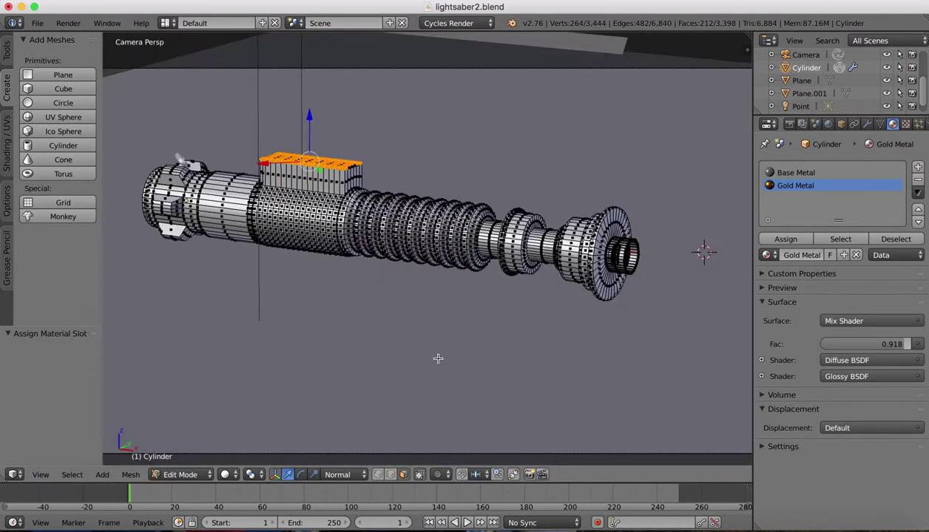
Preview the hilt with rendered shading and open Base Metal's node tree in a Node Editor beside the camera view
click(252, 474)
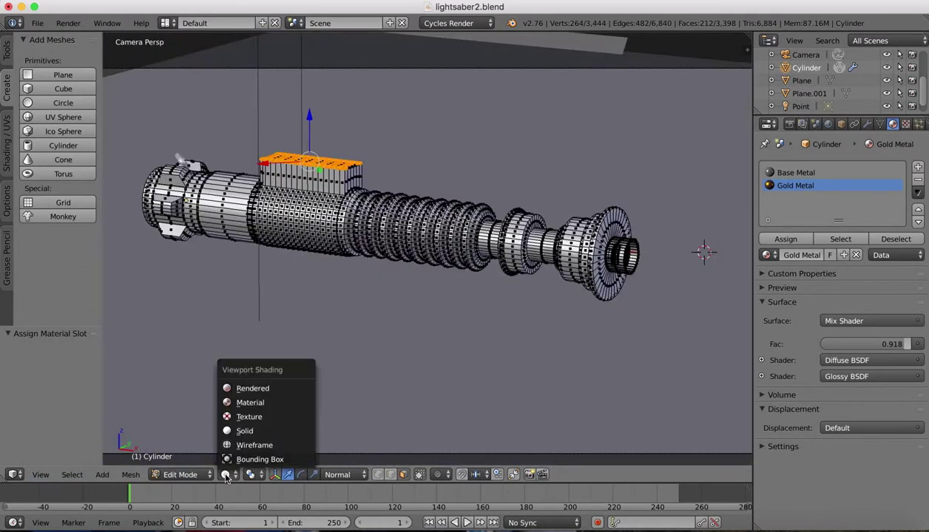
click(250, 383)
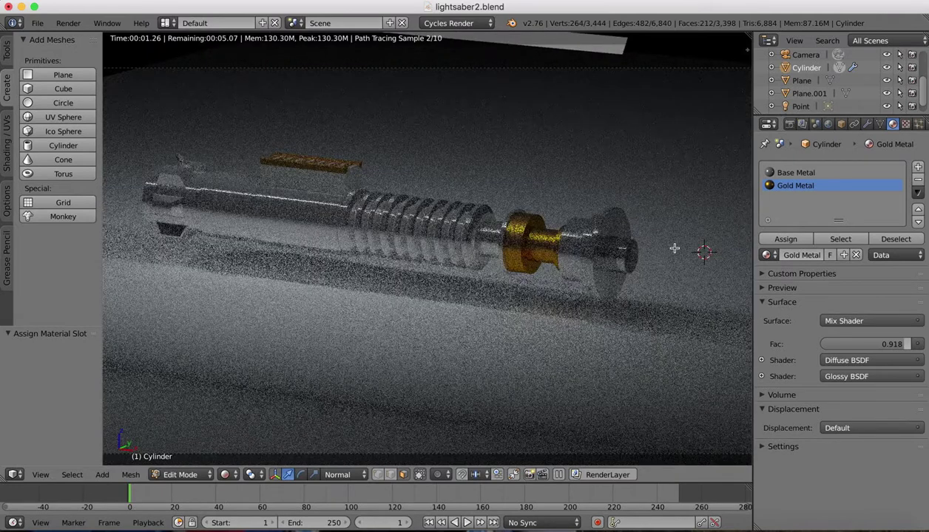
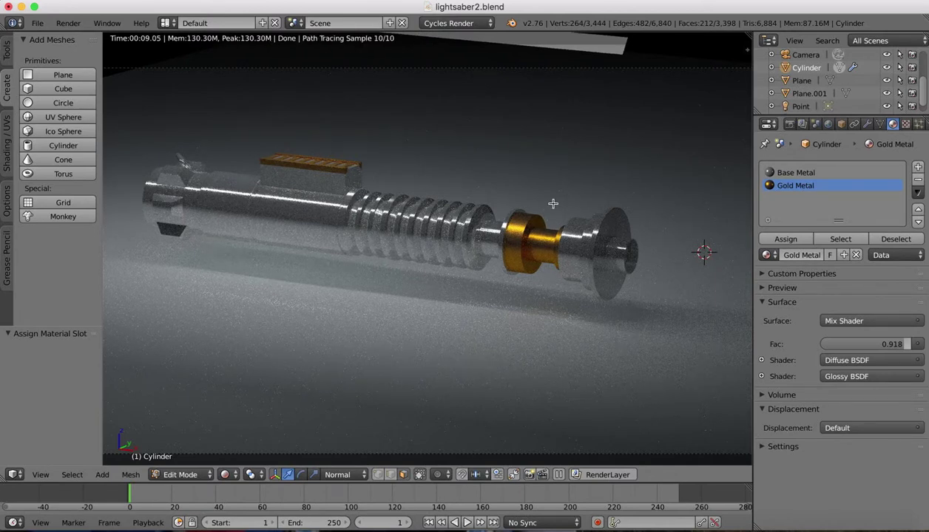
click(796, 173)
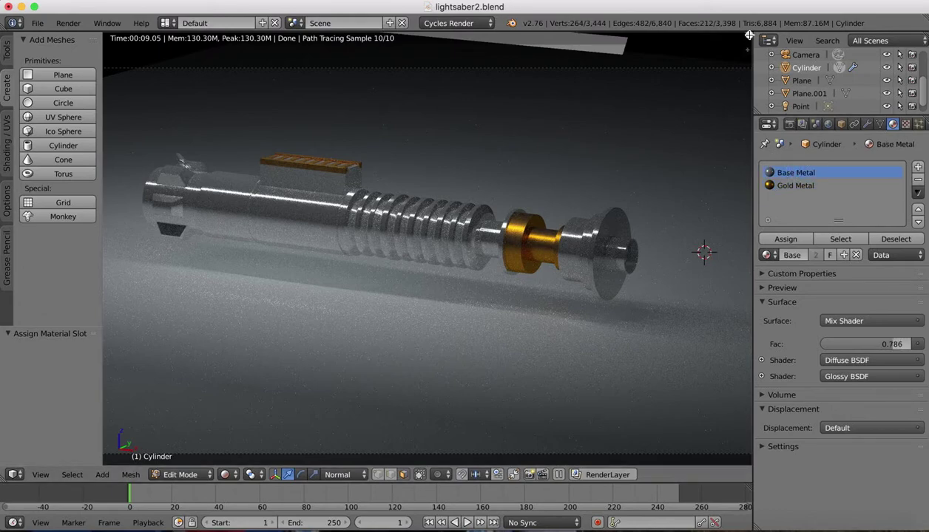
drag(749, 35, 448, 45)
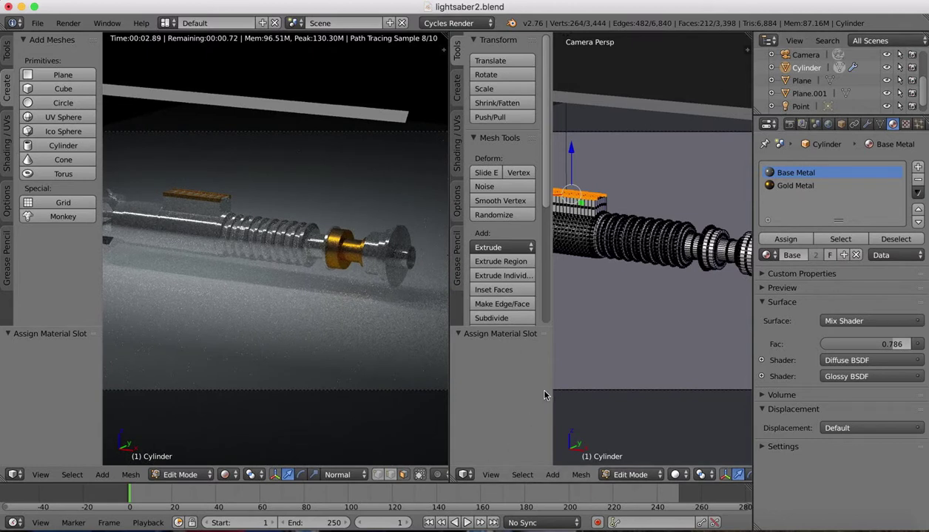
drag(551, 387, 392, 375)
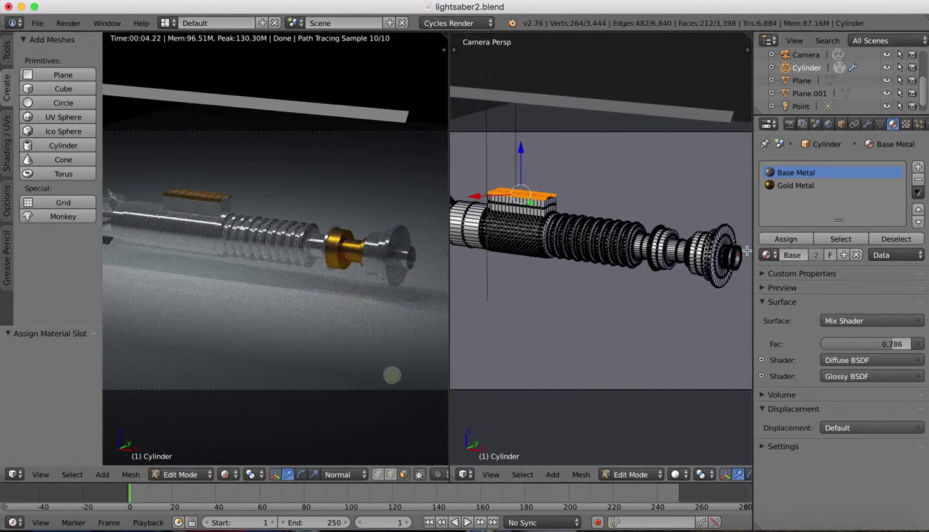
click(465, 475)
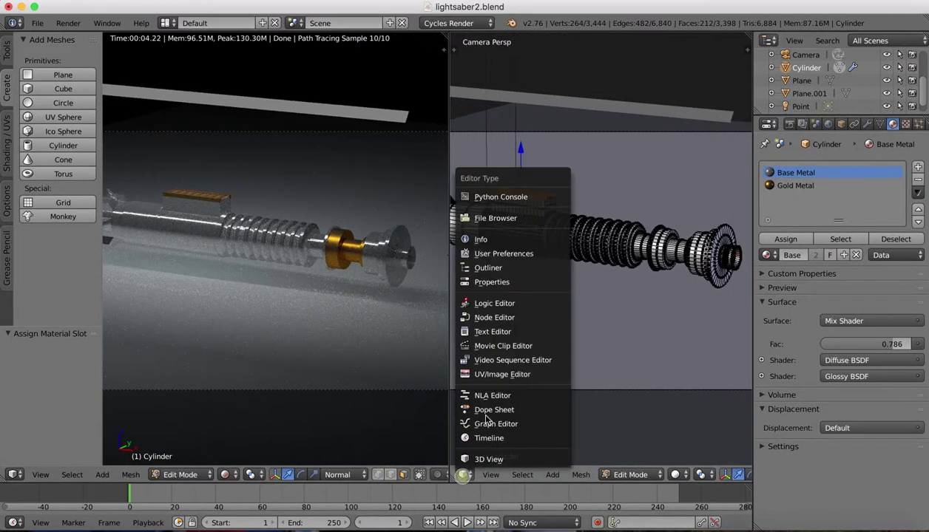
click(492, 317)
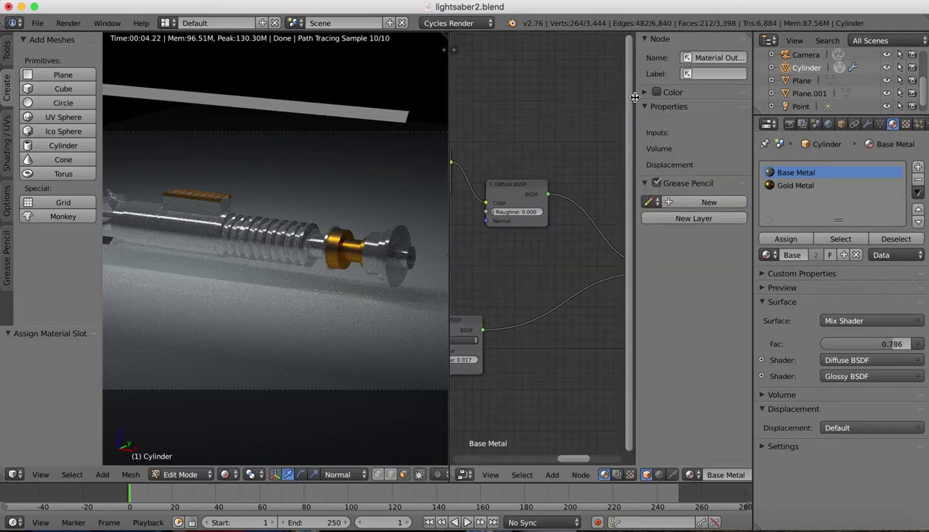
drag(635, 98, 710, 98)
ctrl+scroll(604, 98, left, 5)
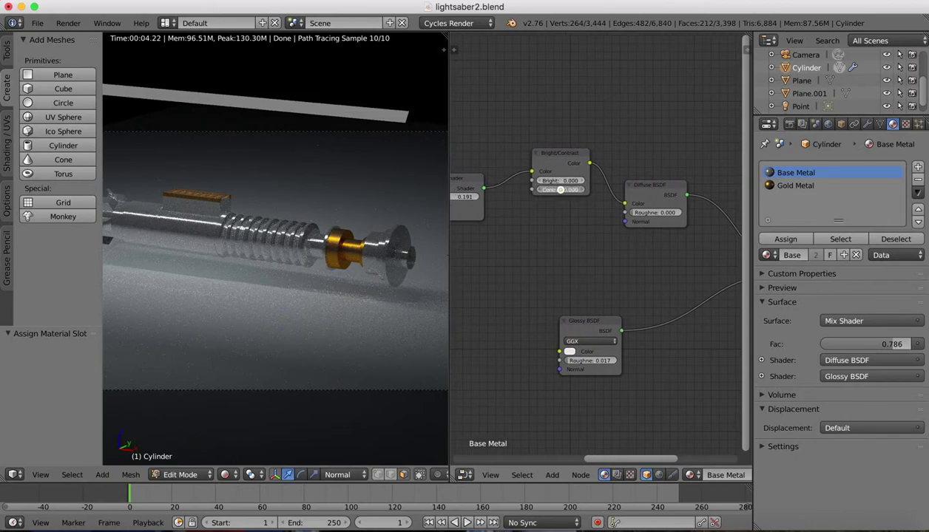
Set Base Metal's Bright/Contrast node to brightness -0.4 and contrast -0.6
drag(560, 190, 562, 186)
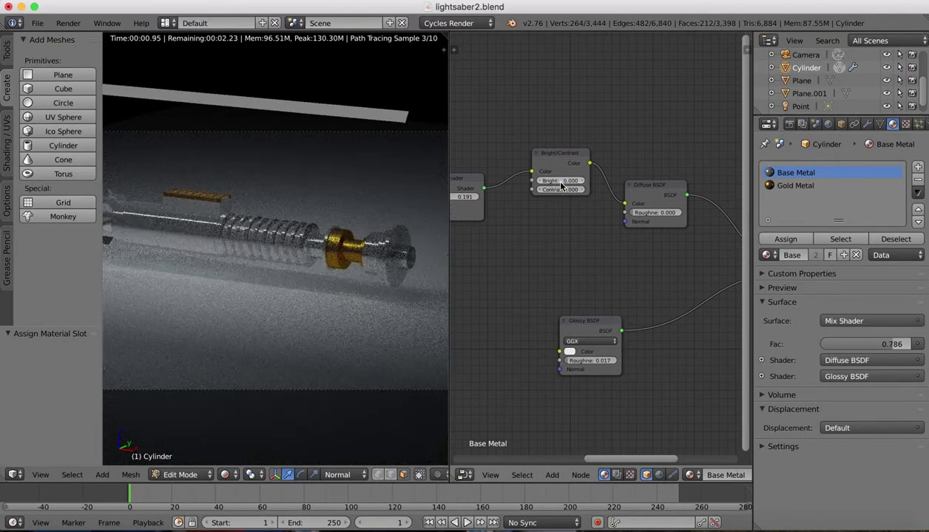
click(560, 181)
text(0.4)
key(Return)
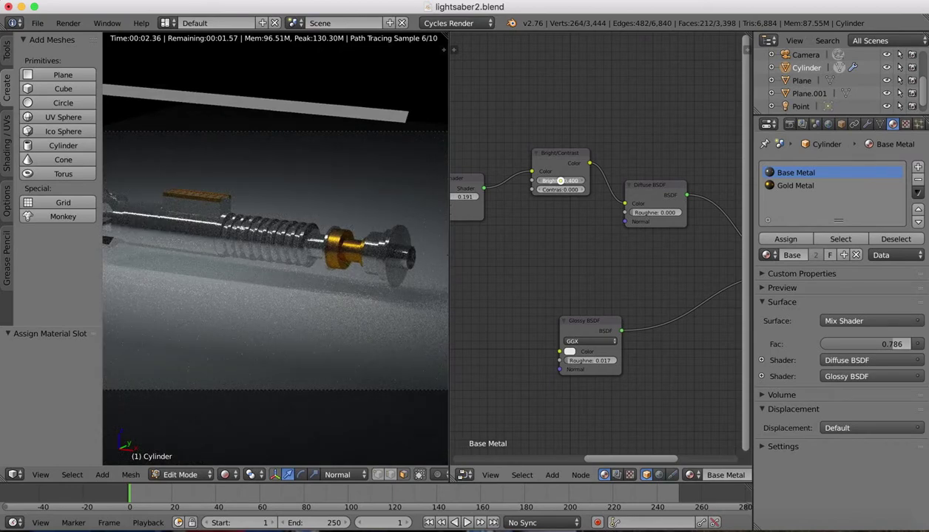
click(559, 181)
text(-0.4)
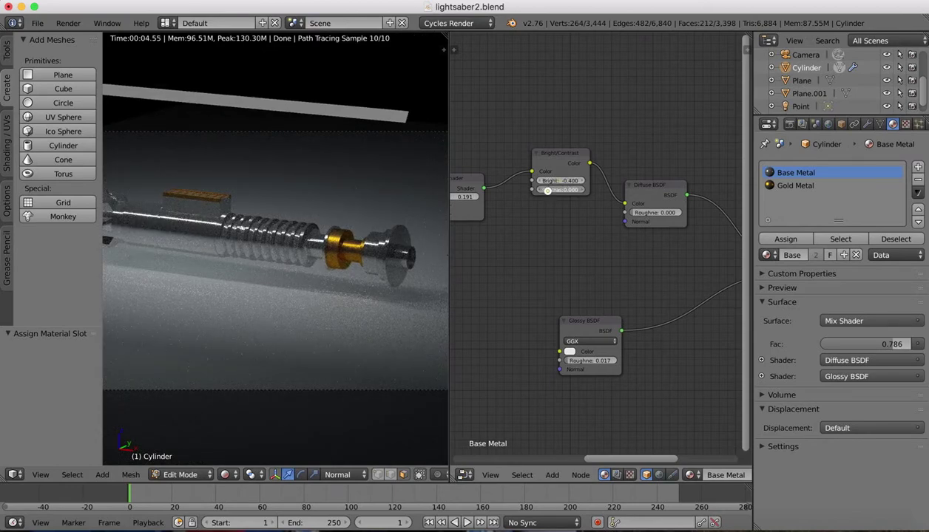
key(Return)
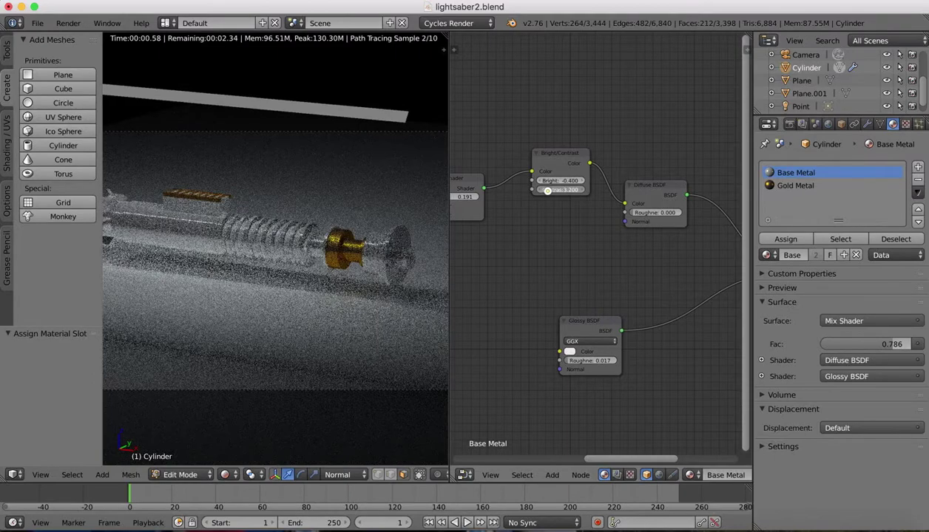
drag(547, 190, 547, 190)
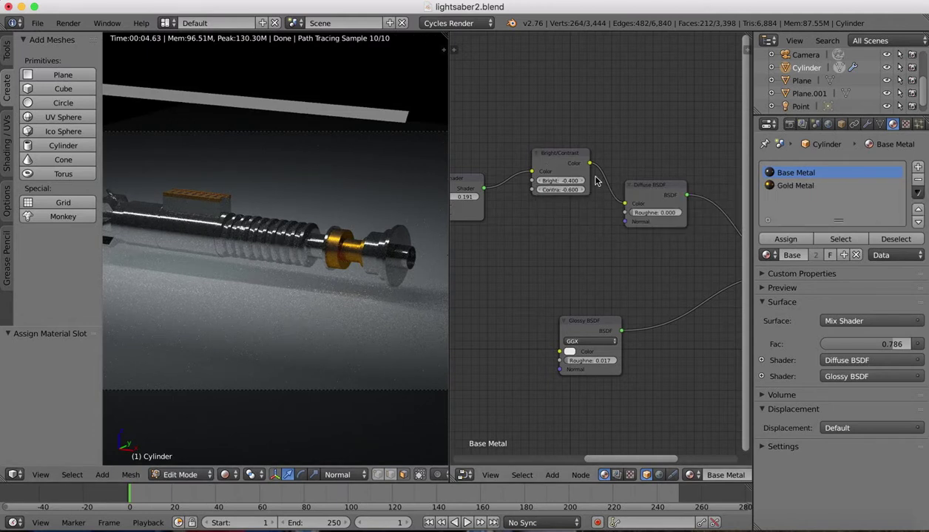
Preview the Bright/Contrast node's output alone on the hilt and tune it to brightness -0.4 and contrast -0.2
click(563, 155)
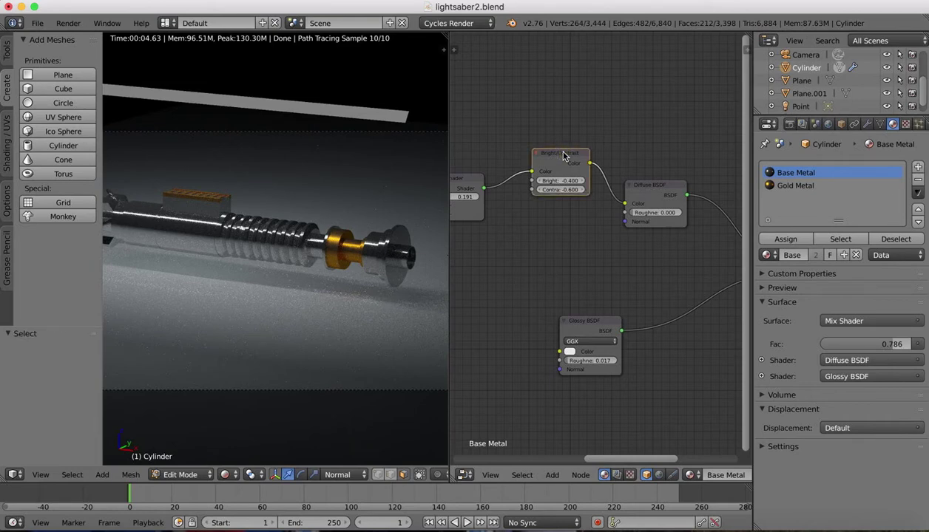
ctrl+shift+click(563, 154)
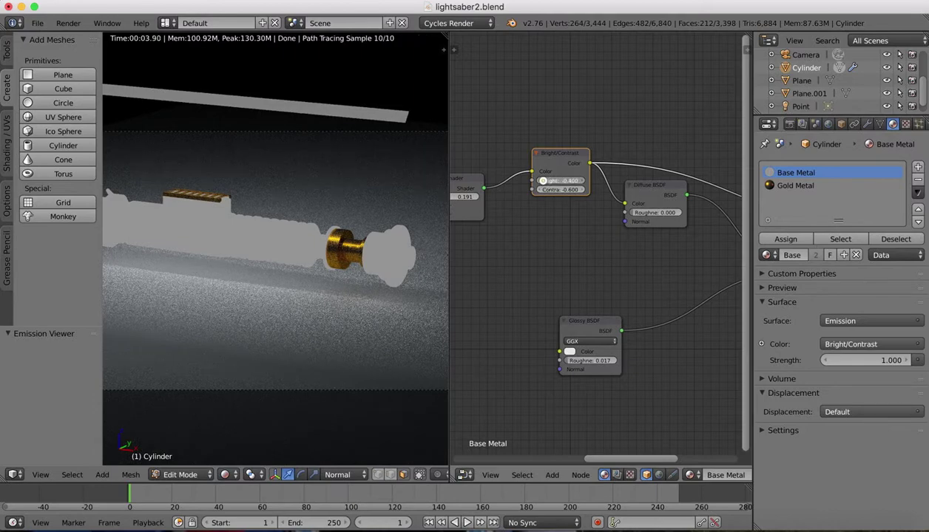
key(BackSpace)
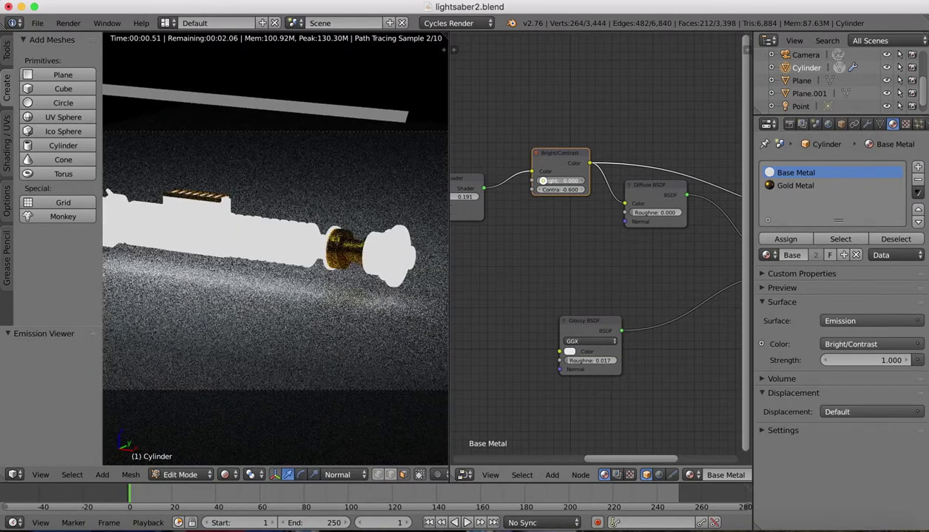
key(BackSpace)
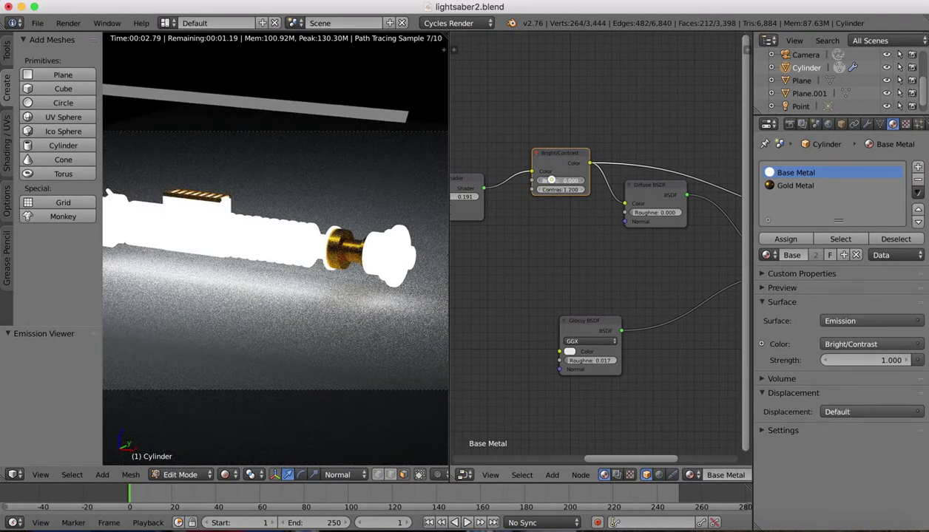
drag(551, 180, 551, 190)
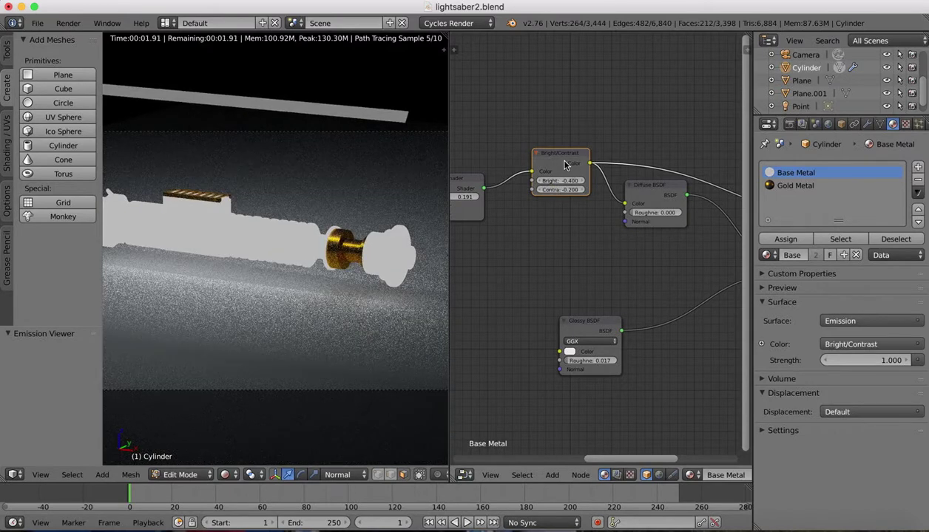
Reconnect Base Metal's Mix Shader to the Material Output and set the Bright/Contrast node's contrast to -0.4
ctrl+scroll(653, 259, right, 8)
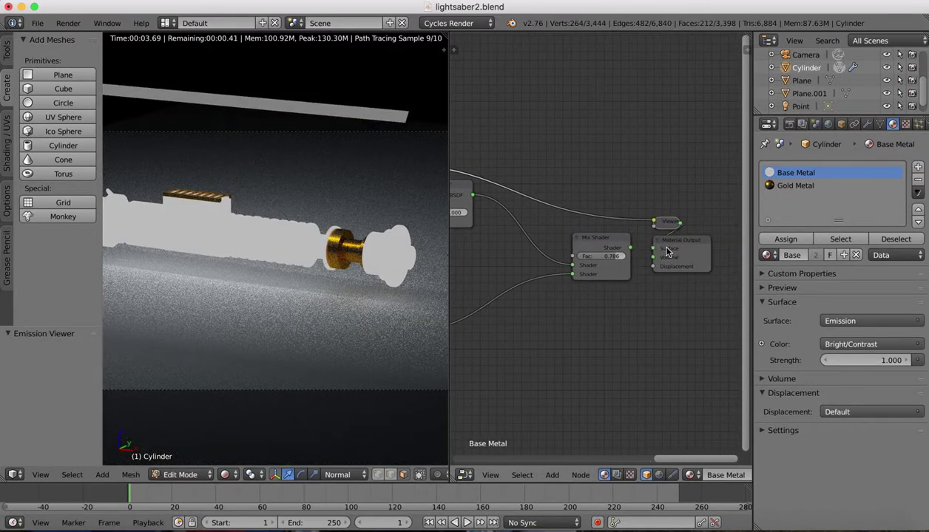
ctrl+shift+click(596, 242)
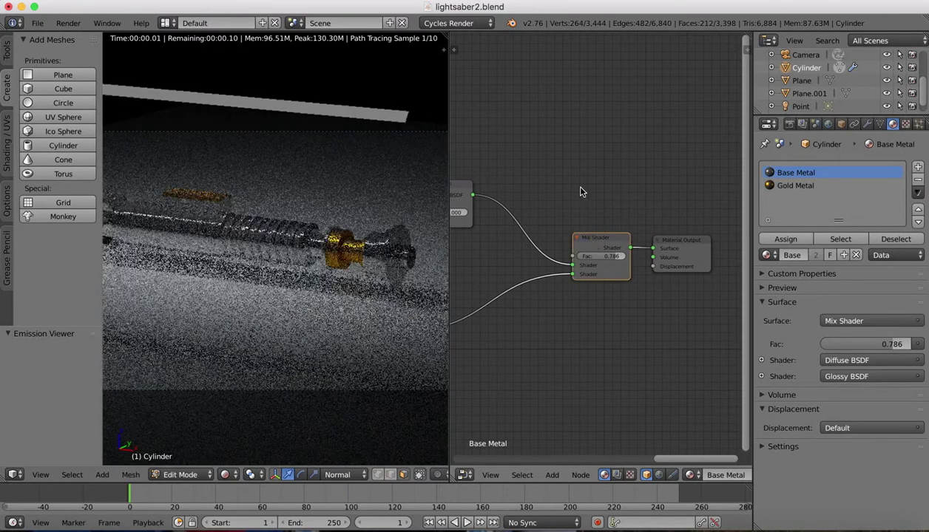
ctrl+scroll(569, 183, left, 8)
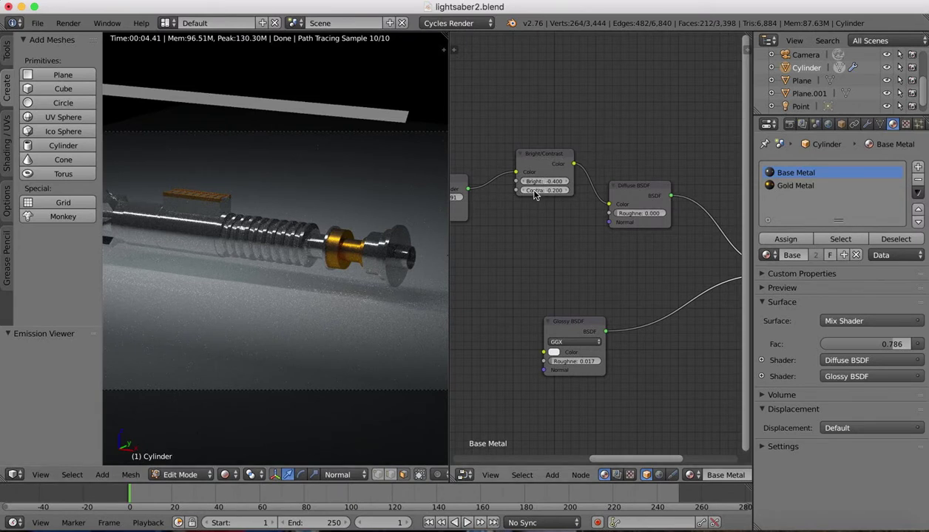
click(531, 191)
click(531, 191)
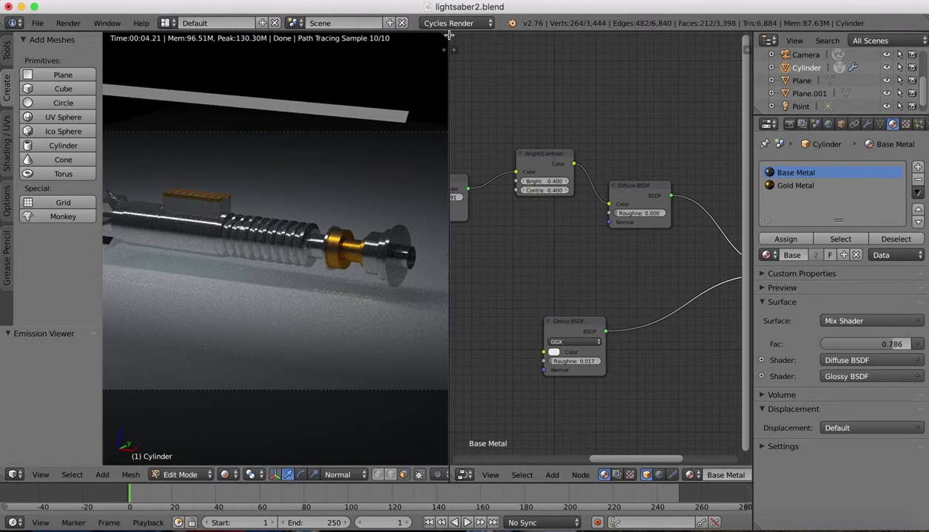
Set Gold Metal's Bright/Contrast node to brightness -0.4 and contrast -0.2
click(791, 186)
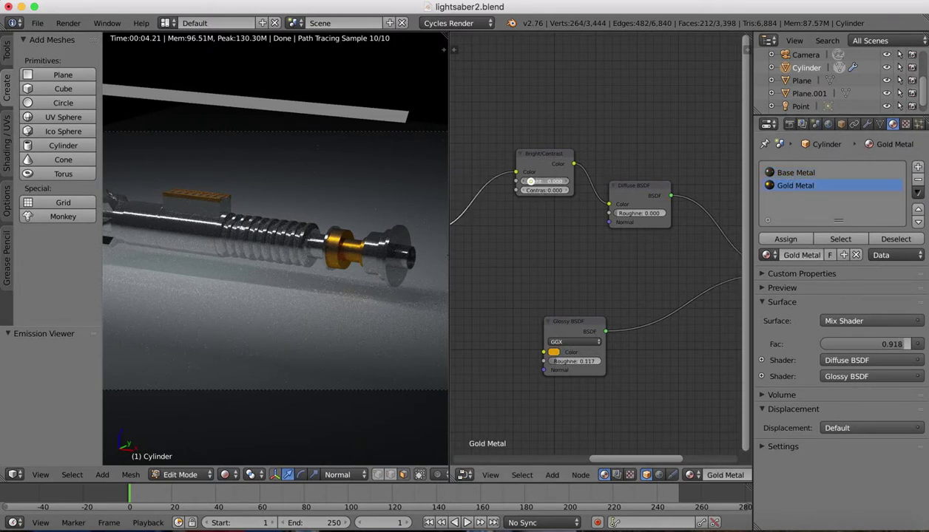
mouse_move(530, 181)
mouse_down()
mouse_move(551, 182)
mouse_move(531, 181)
mouse_up()
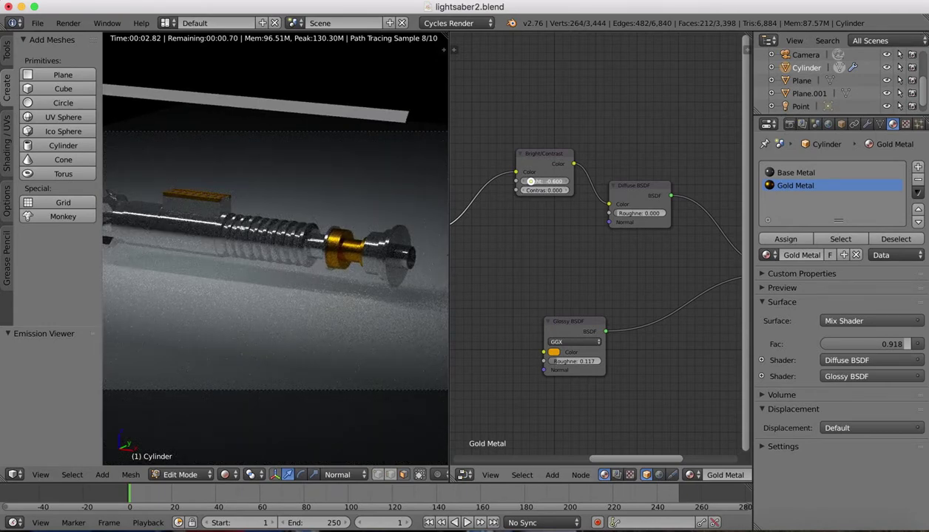
mouse_move(530, 181)
mouse_down()
mouse_move(510, 181)
mouse_move(555, 191)
mouse_move(532, 191)
mouse_up()
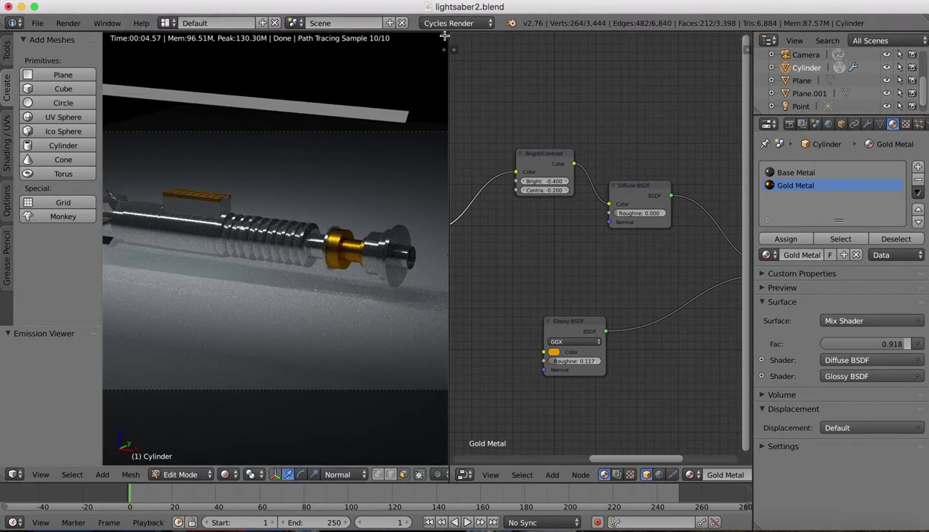
Return the camera view to solid shading and widen it over the Node Editor
click(225, 475)
click(246, 432)
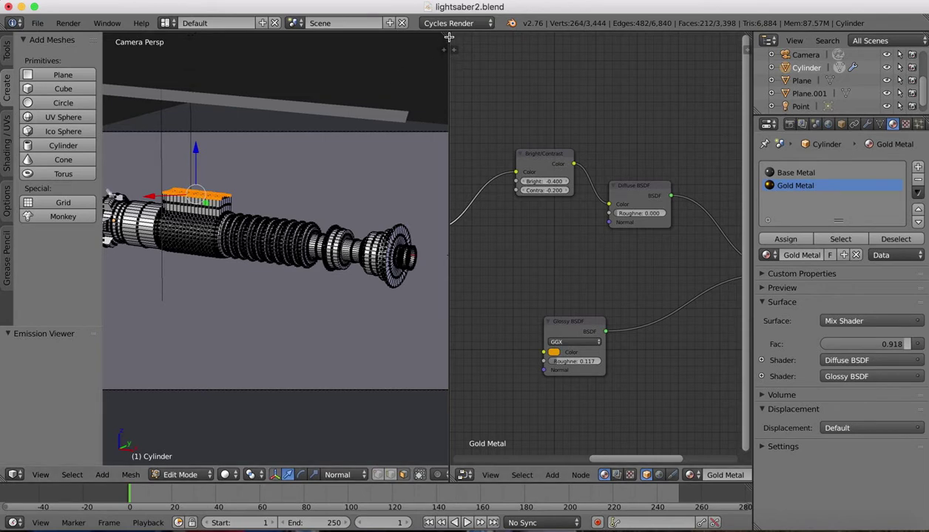
drag(449, 59, 650, 59)
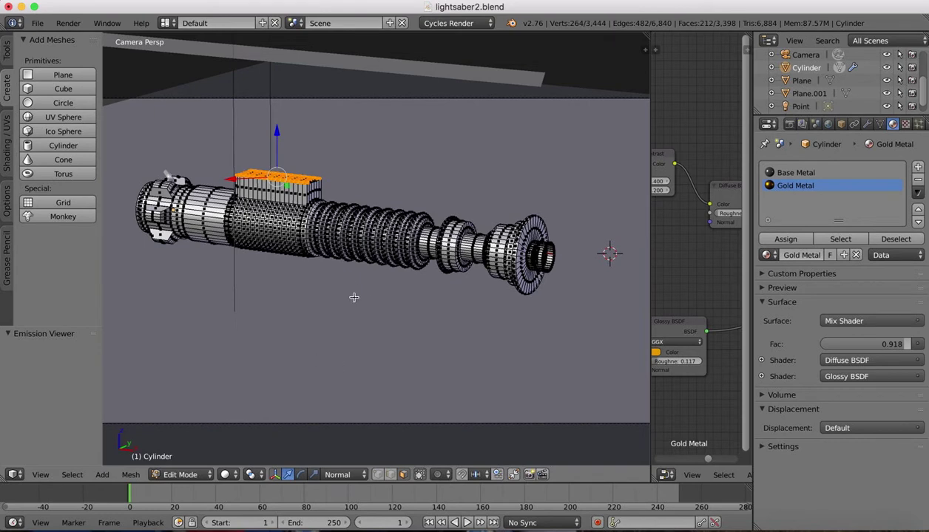
Select the floor plane in Object Mode and give it a new material named Floor
key(Tab)
right_click(375, 443)
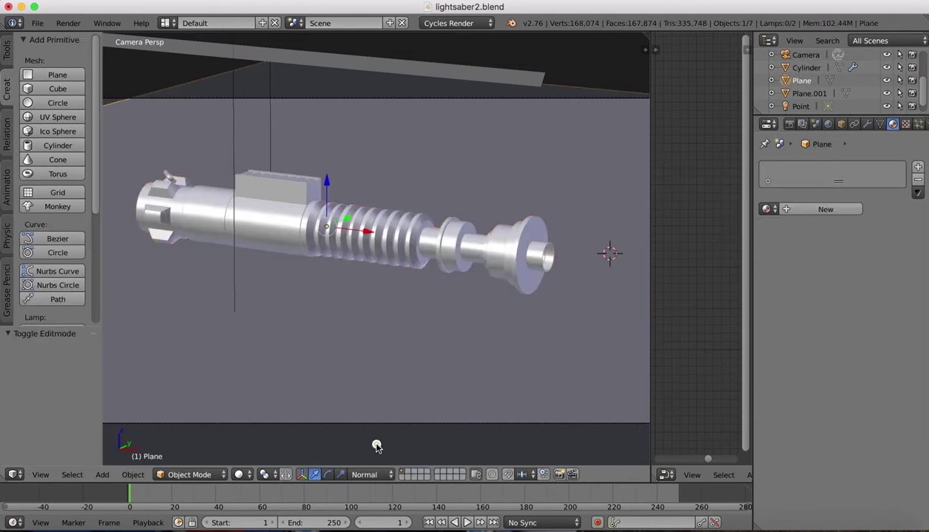
click(919, 167)
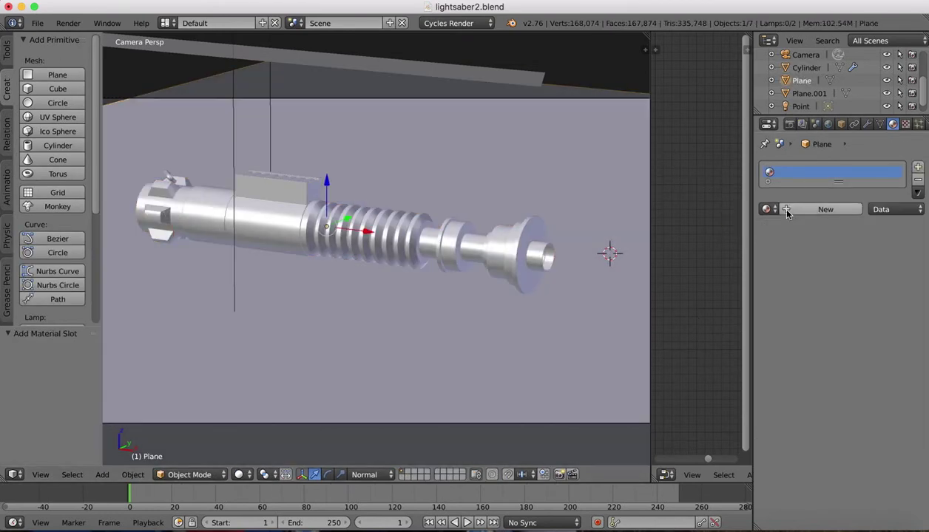
click(793, 210)
click(799, 210)
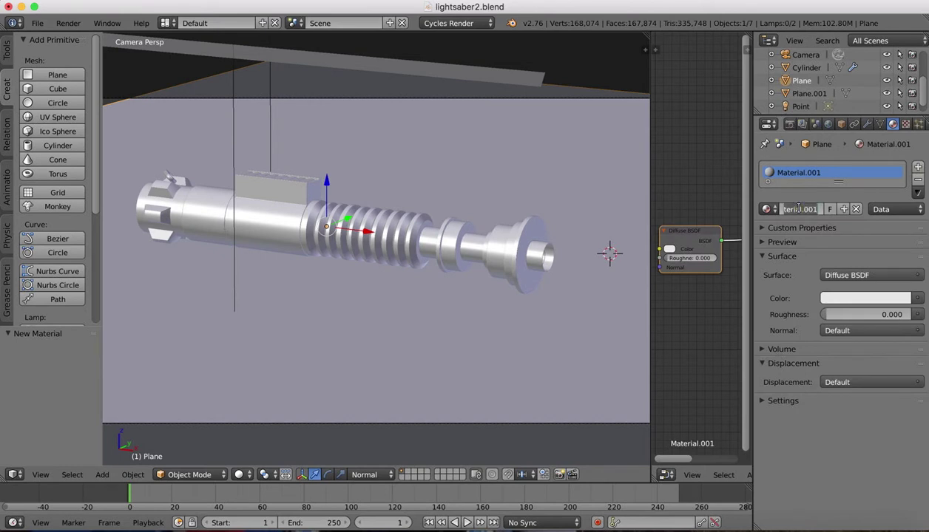
text(Floor)
key(Return)
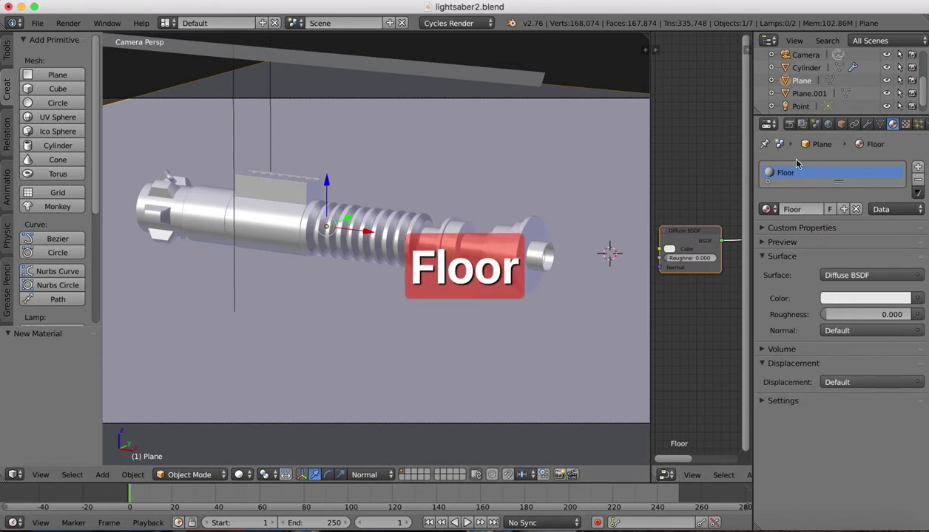
Widen the Node Editor and insert a Mix Shader between the Floor material's Diffuse BSDF and Material Output
drag(649, 139, 421, 120)
click(522, 475)
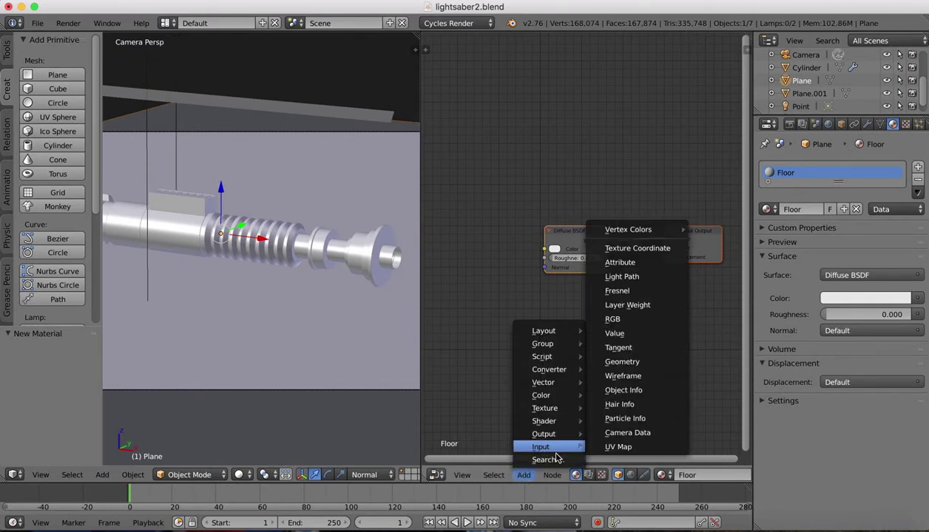
click(548, 459)
click(586, 401)
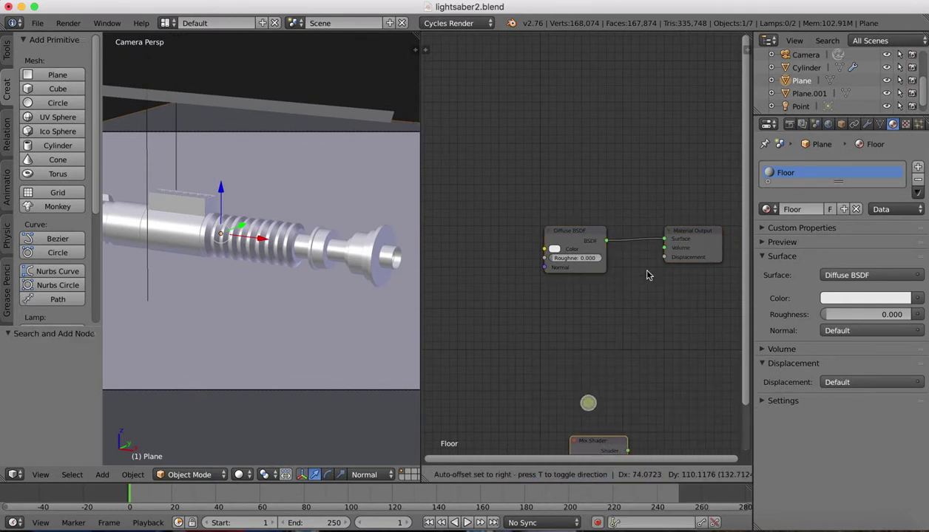
click(673, 42)
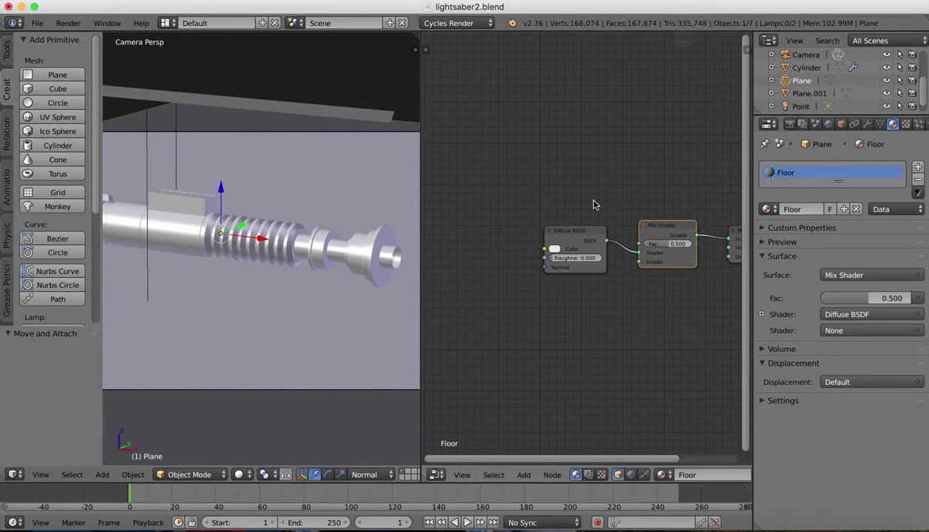
Spread out the Floor nodes, add a Glossy BSDF below the Diffuse BSDF and link it to the Mix Shader's second shader input
drag(576, 232, 483, 151)
drag(673, 230, 604, 243)
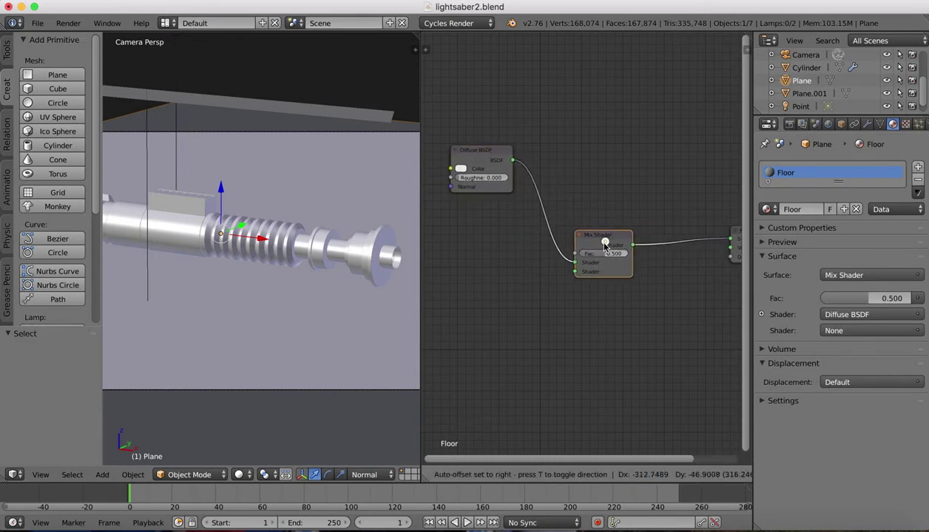
click(523, 476)
click(546, 451)
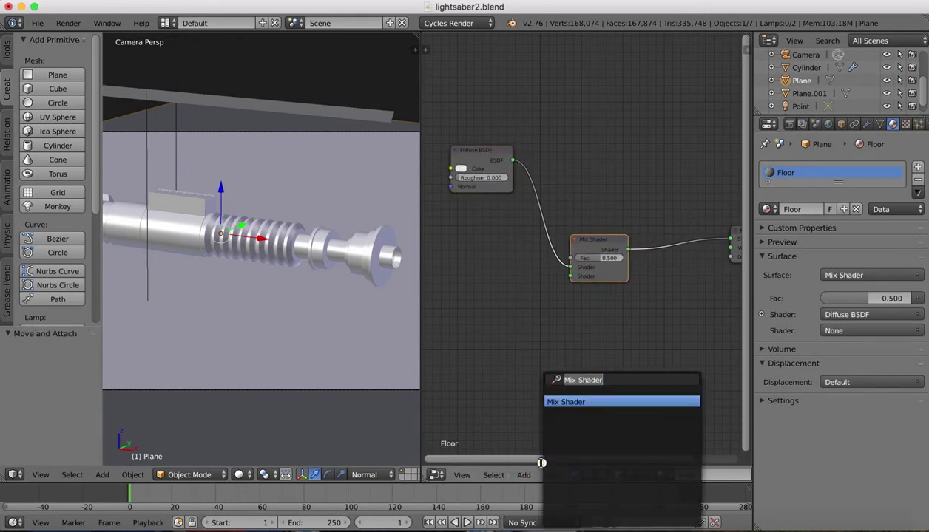
text(glo)
key(Return)
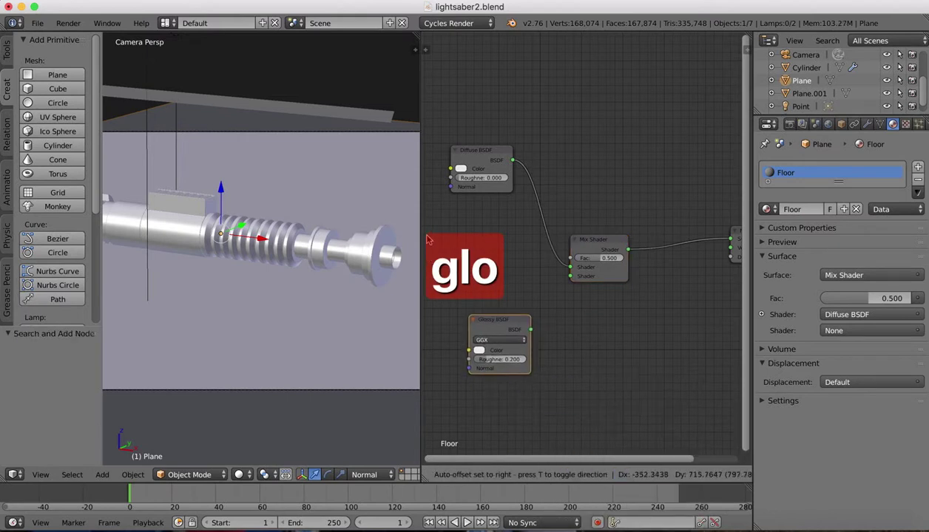
click(522, 350)
drag(531, 334, 570, 276)
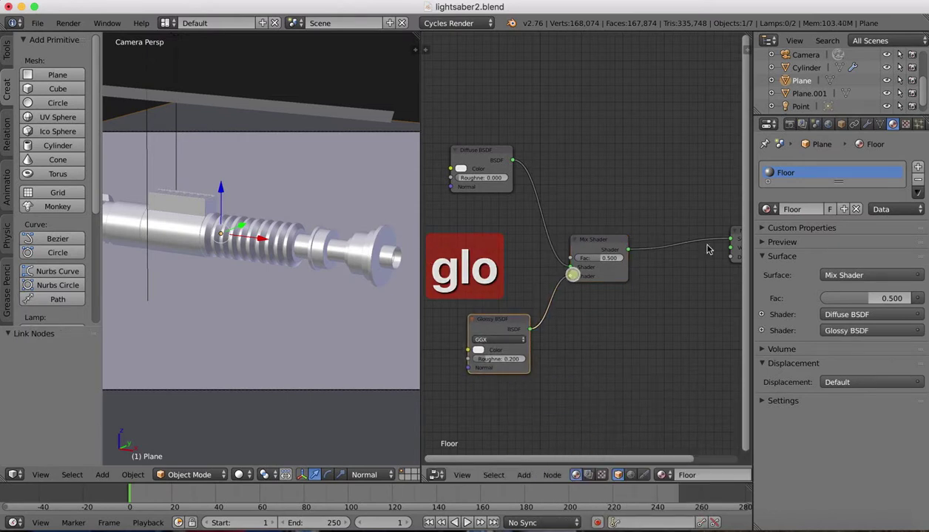
drag(603, 243, 633, 242)
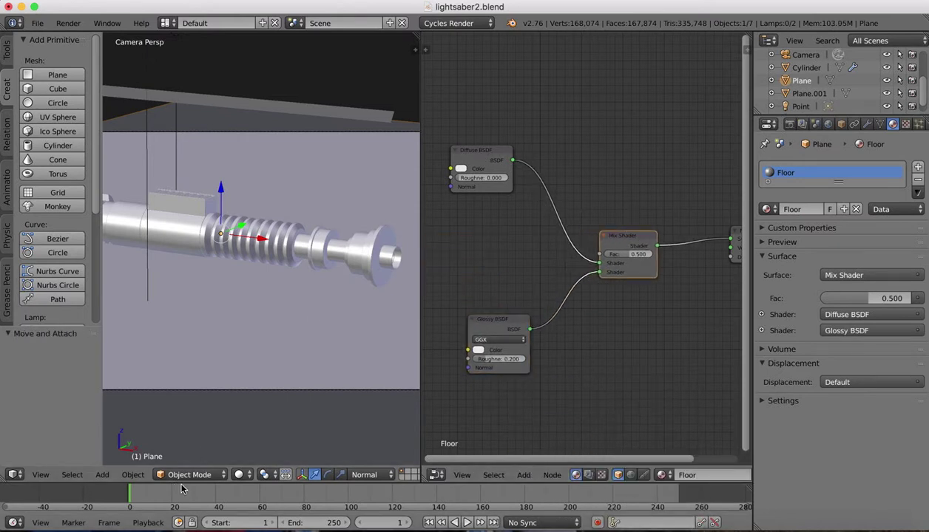
Show the camera view in Rendered shading and set the Floor's Glossy BSDF roughness to about 0.121
click(239, 474)
click(266, 388)
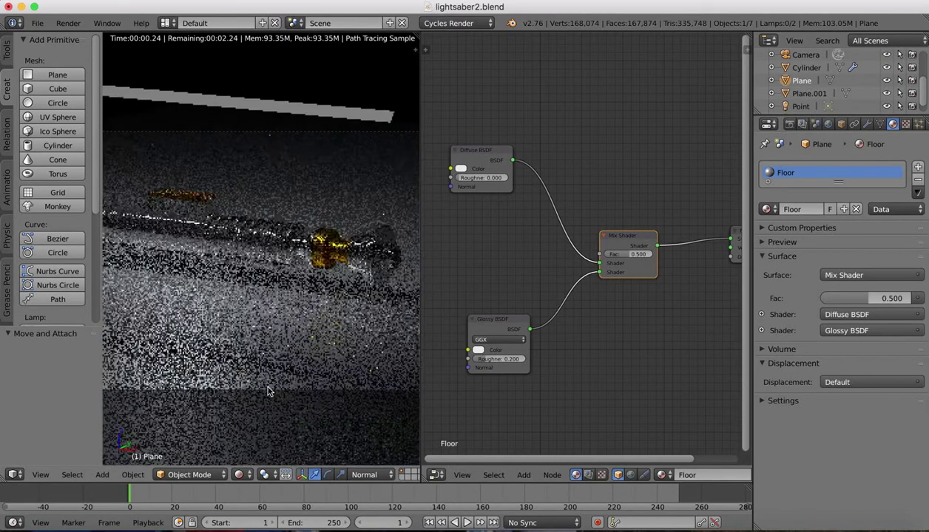
mouse_move(486, 361)
mouse_down()
mouse_move(470, 360)
mouse_move(486, 359)
mouse_up()
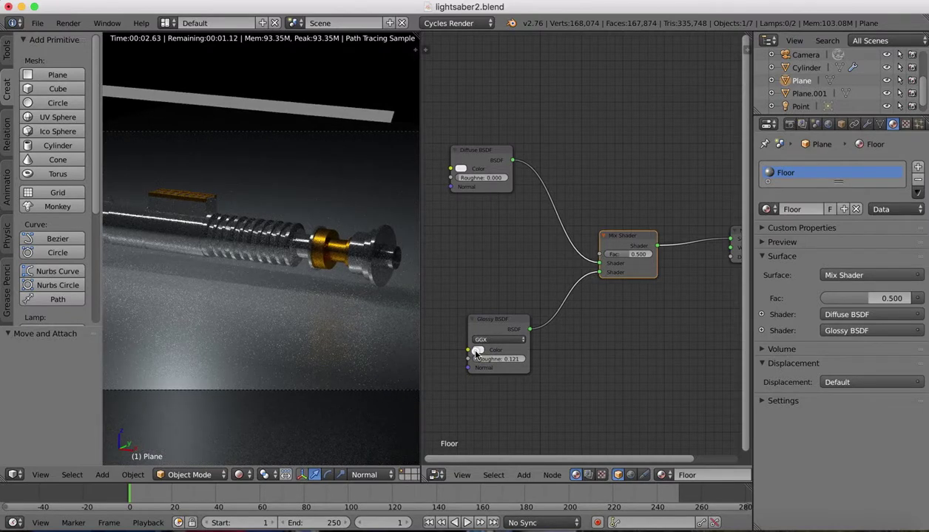
Darken the Floor's Glossy BSDF color to a neutral grey of about RGB 0.200
click(477, 352)
click(479, 350)
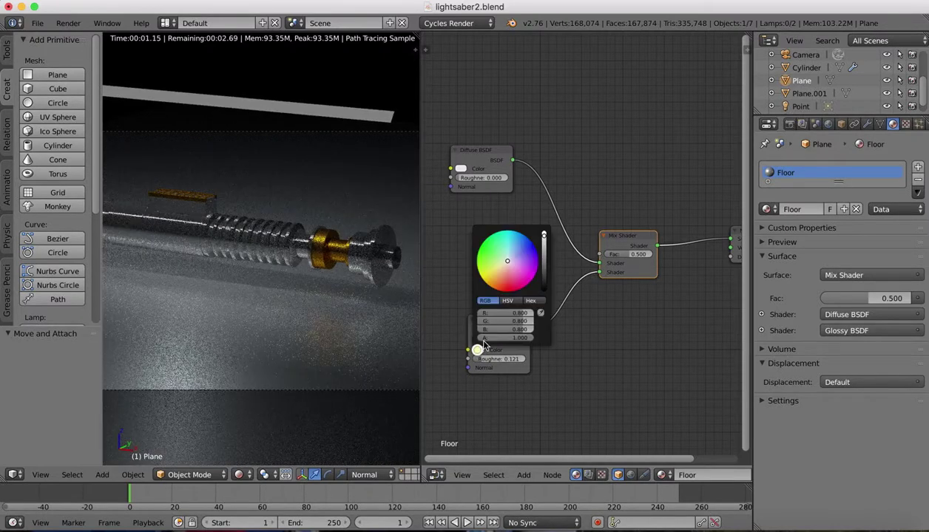
drag(544, 236, 544, 251)
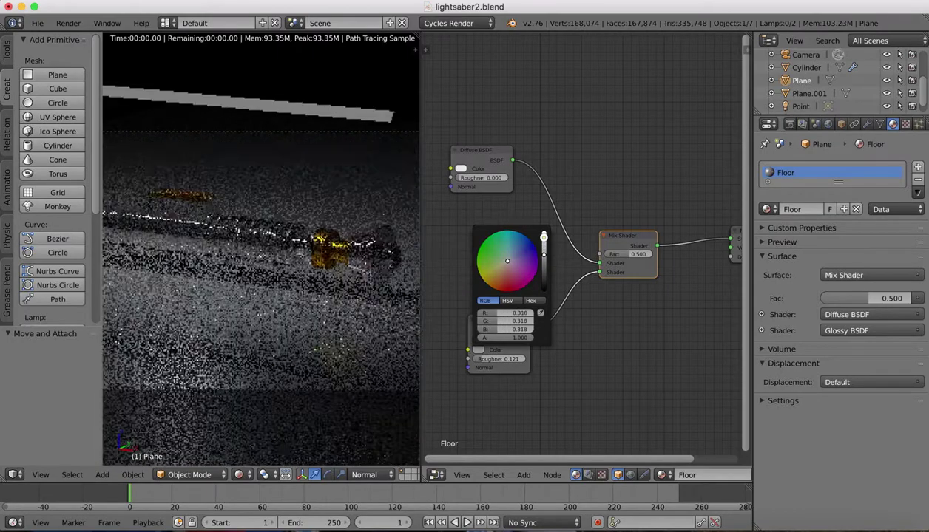
click(543, 237)
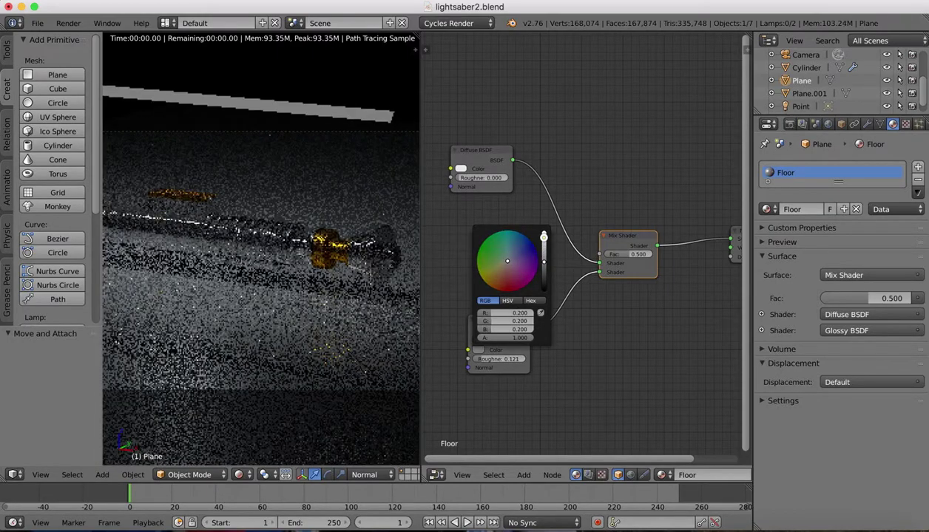
Try darker greys on the Floor's Diffuse BSDF color, down to RGB 0.043, and settle on a light grey of RGB 0.780
click(460, 169)
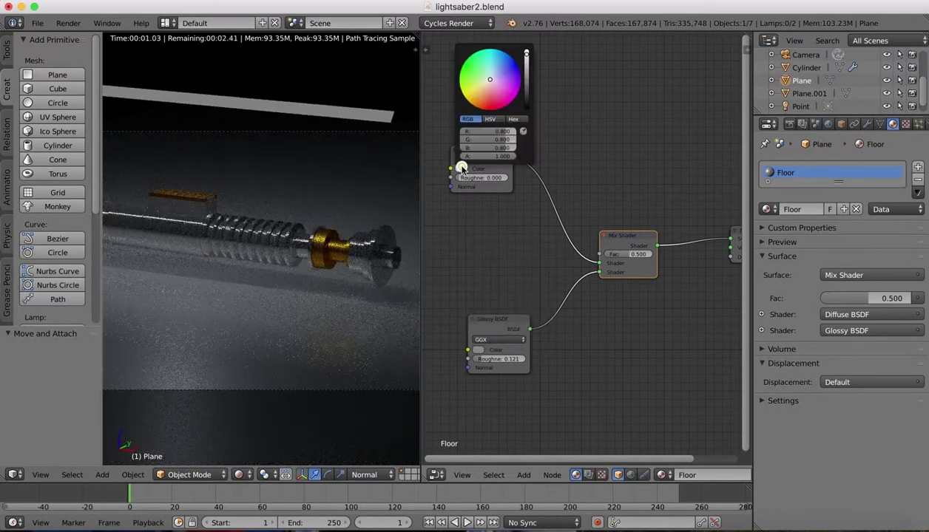
drag(526, 55, 526, 96)
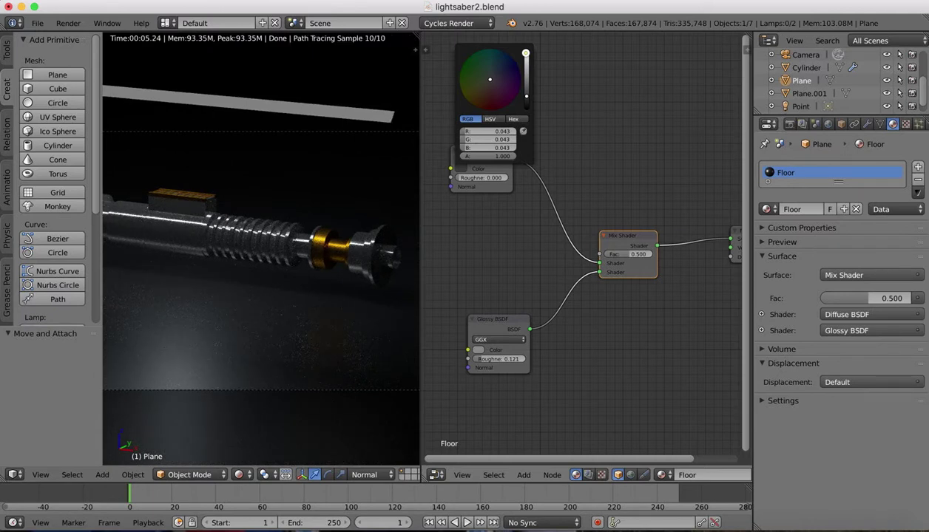
drag(526, 96, 526, 71)
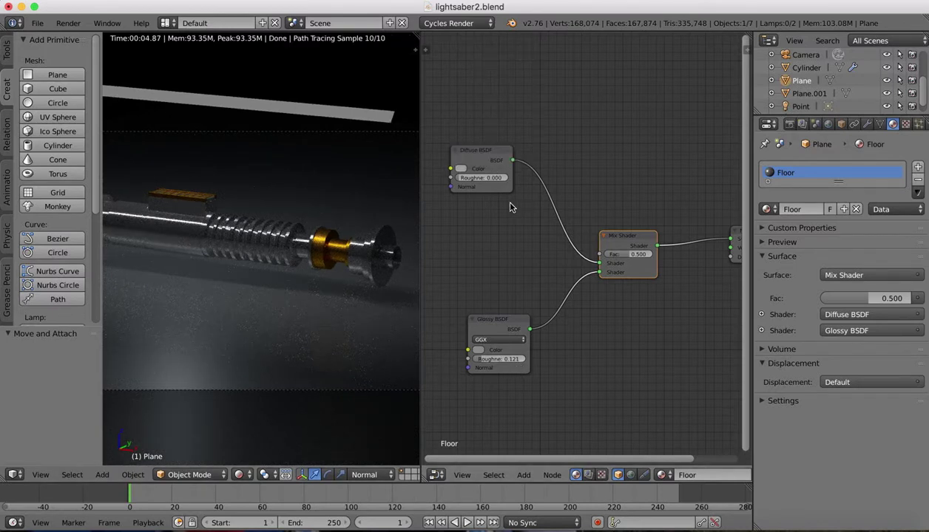
click(459, 171)
drag(528, 76, 527, 72)
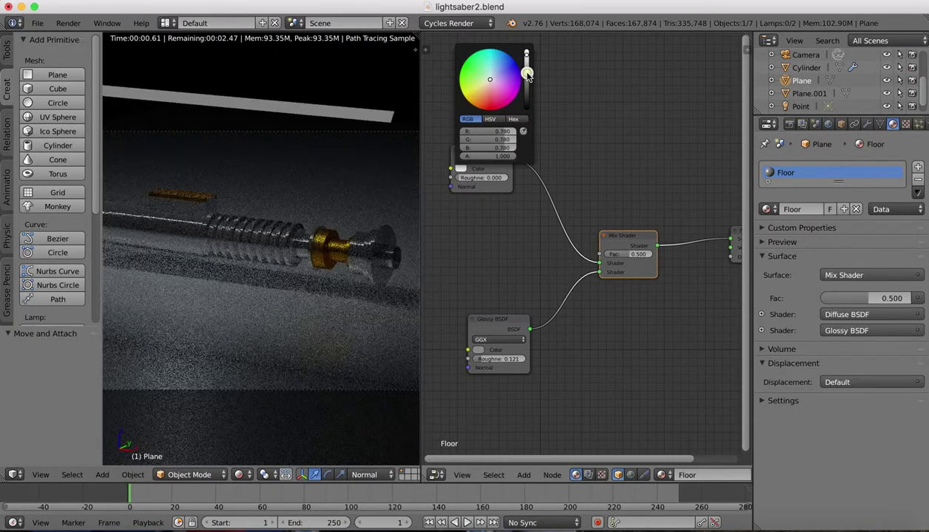
Set the Floor's Mix Shader factor to about 0.782 and the Glossy BSDF roughness to about 0.042
drag(485, 362, 481, 362)
drag(627, 254, 626, 254)
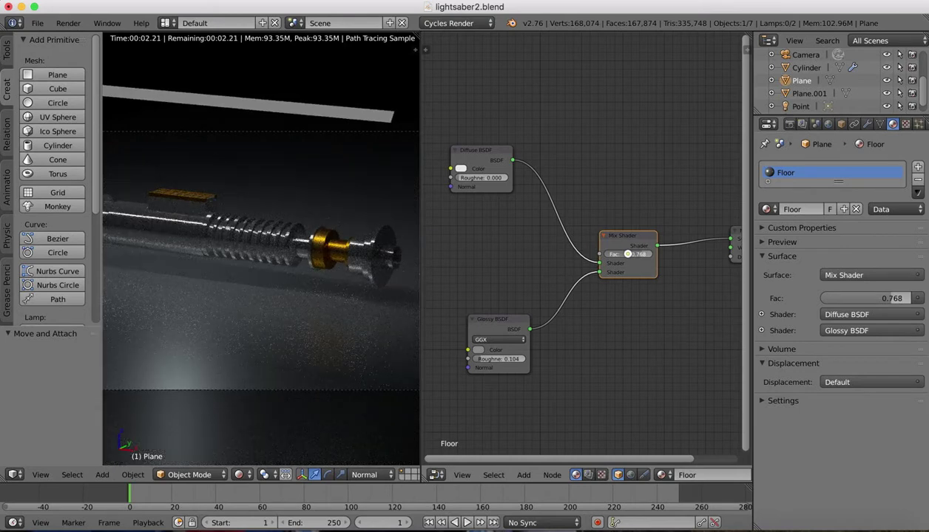
drag(627, 253, 628, 253)
drag(477, 363, 471, 363)
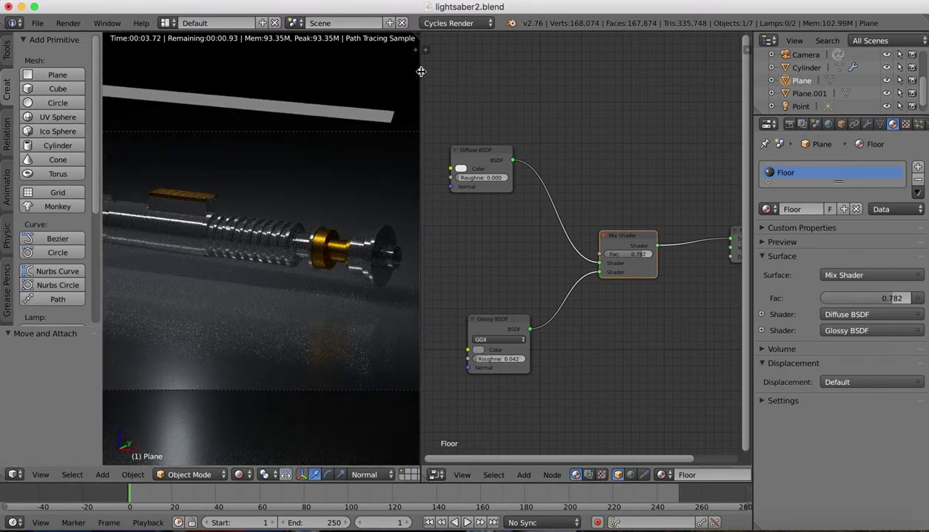
Widen the 3D view over the whole Node Editor and return it to solid shading
drag(420, 72, 618, 71)
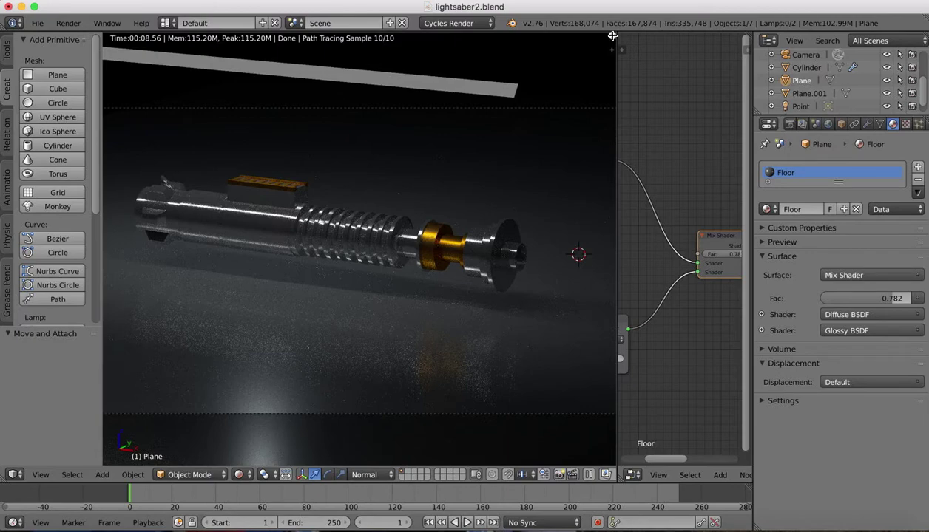
drag(612, 36, 687, 36)
click(243, 476)
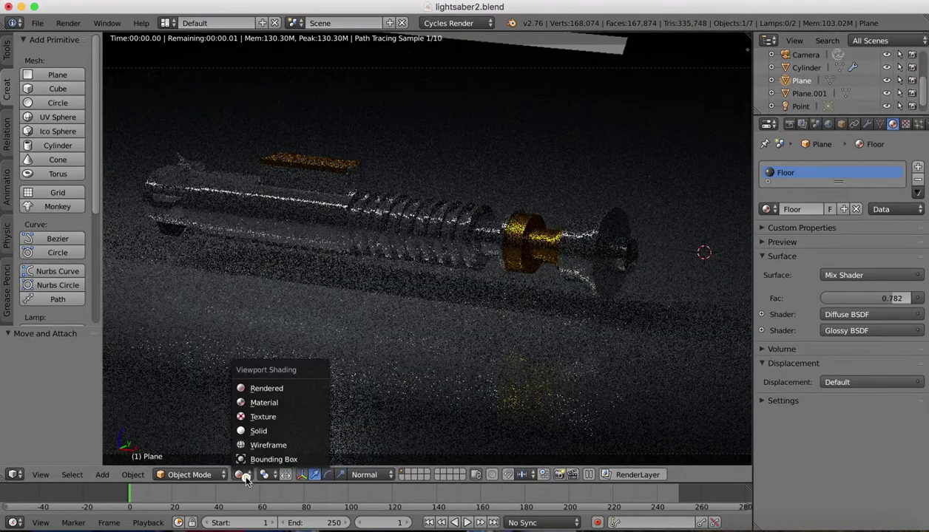
click(254, 433)
Leave the camera view, add a cylinder near the hilt's emitter end and scale it to about 0.217
scroll(326, 195, down, 3)
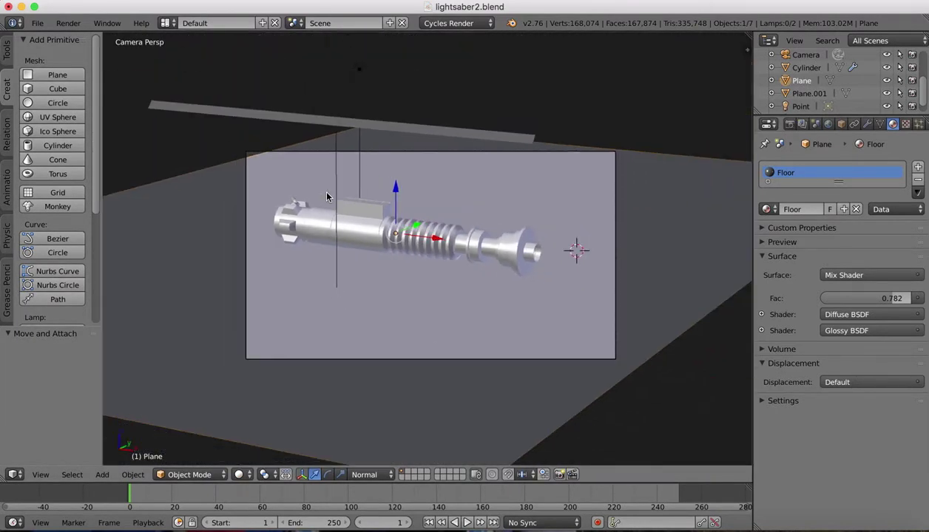
key(KP_0)
scroll(444, 175, up, 5)
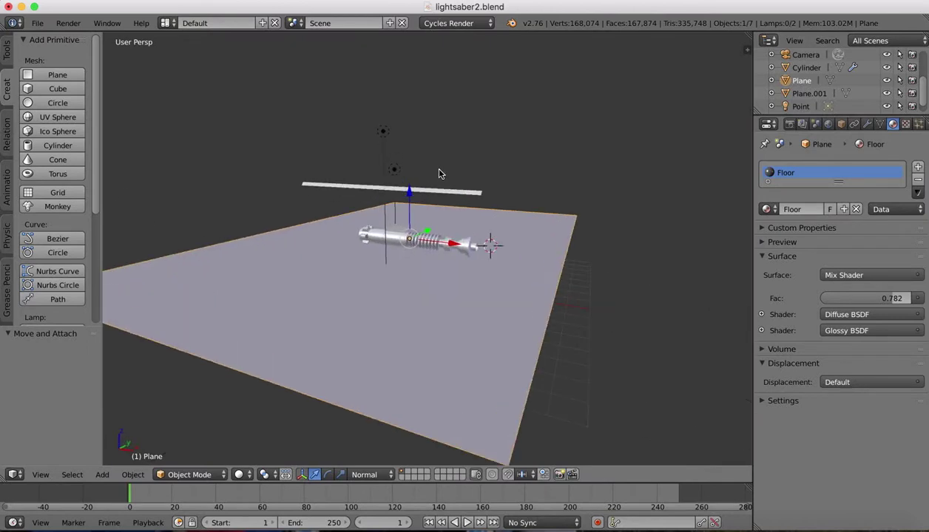
scroll(603, 187, right, 2)
scroll(605, 180, up, 2)
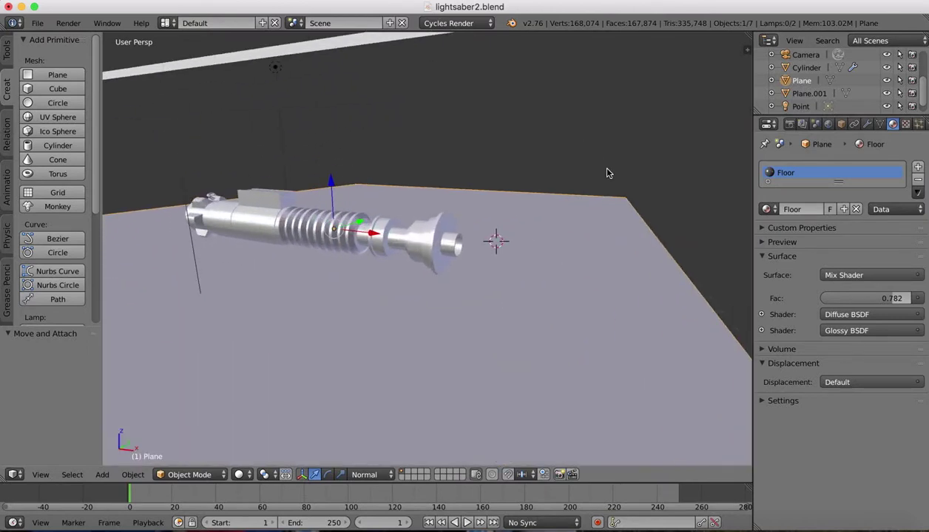
click(57, 146)
key(s)
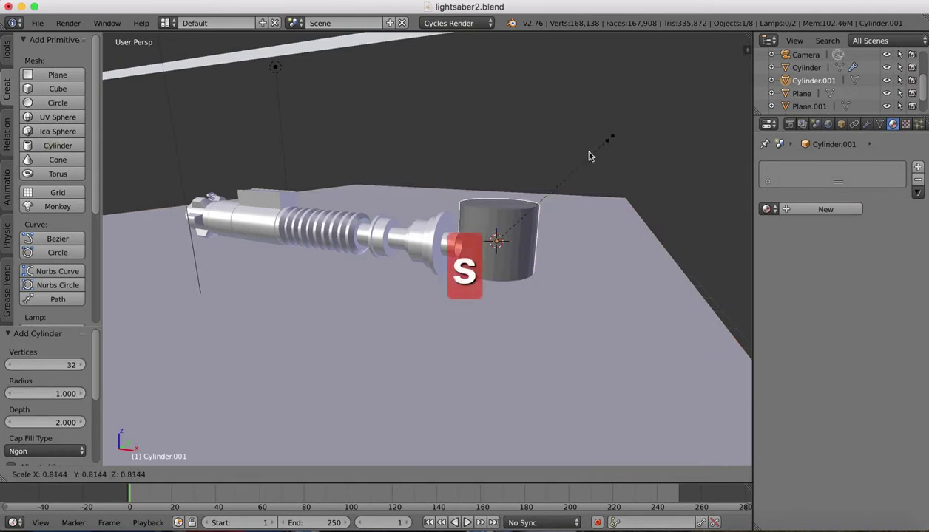
click(523, 213)
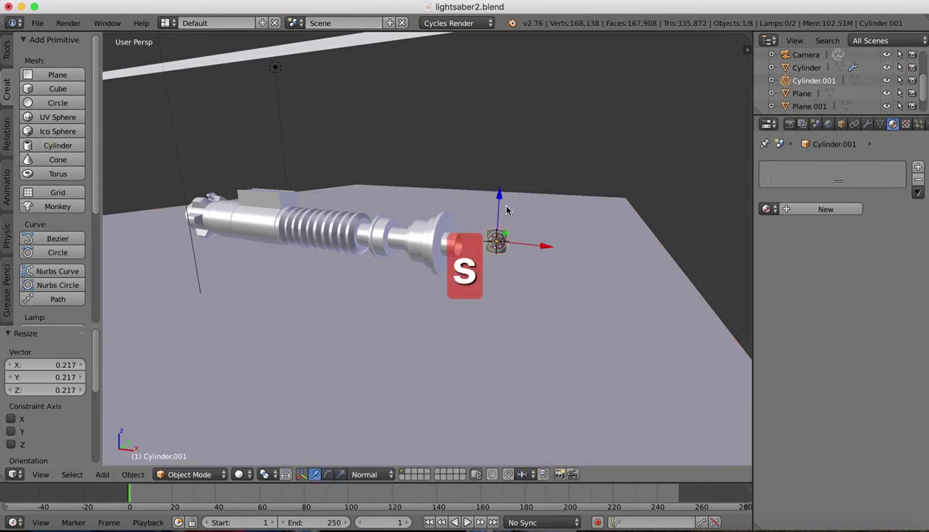
Rotate the new cylinder 90° around the Y axis so it lies along the hilt
key(r)
key(y)
key(9)
key(0)
click(532, 214)
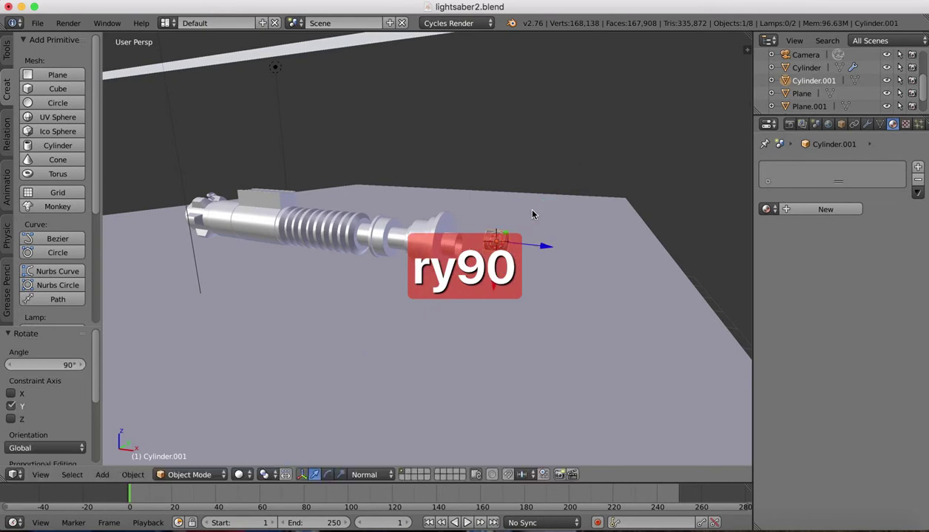
From the right view, move the cylinder about -1.623 along Y to line it up with the hilt
click(41, 475)
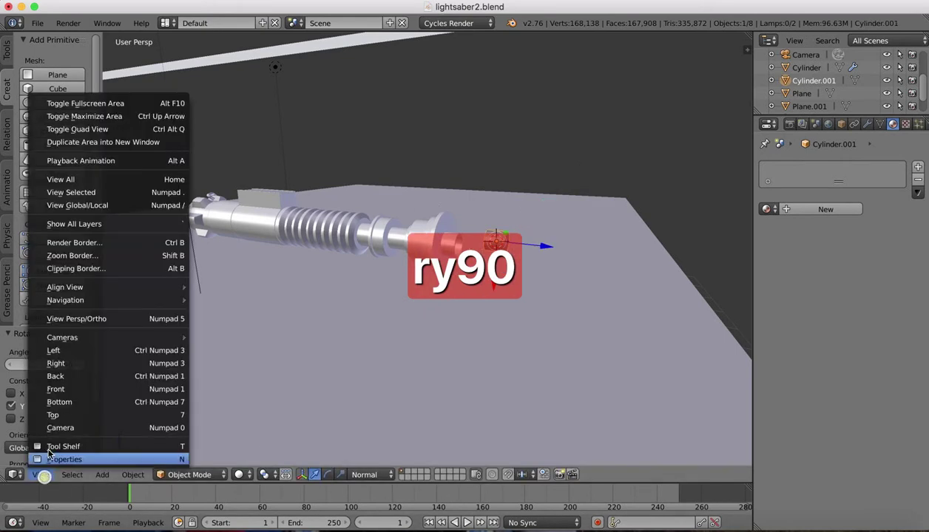
click(55, 363)
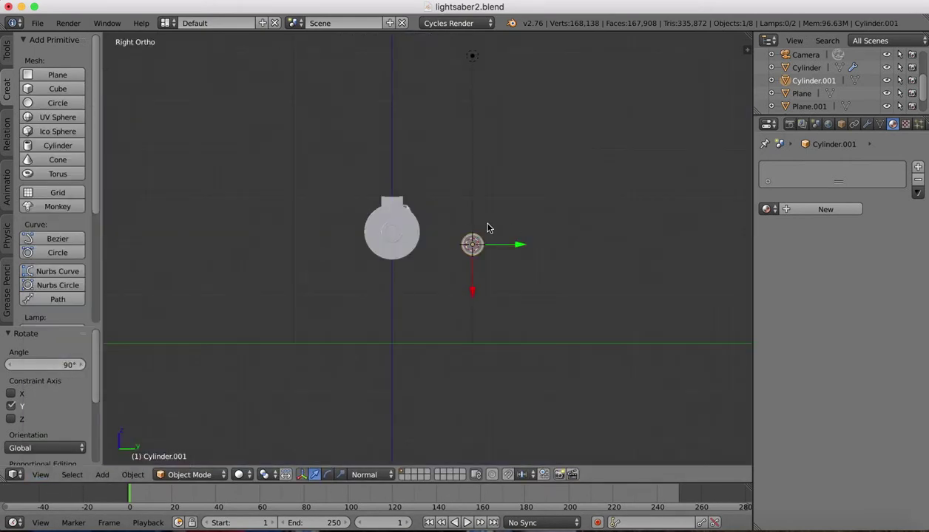
drag(517, 253, 440, 245)
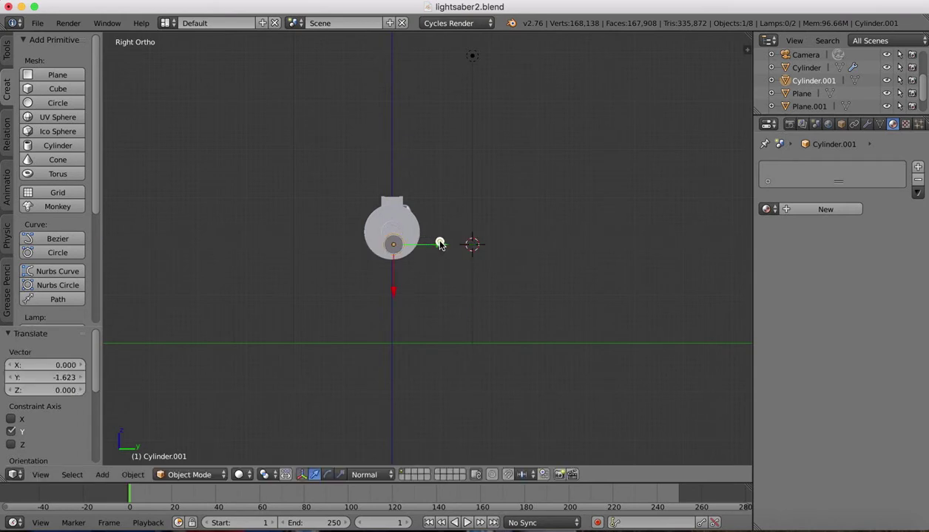
scroll(389, 221, up, 3)
scroll(390, 222, up, 5)
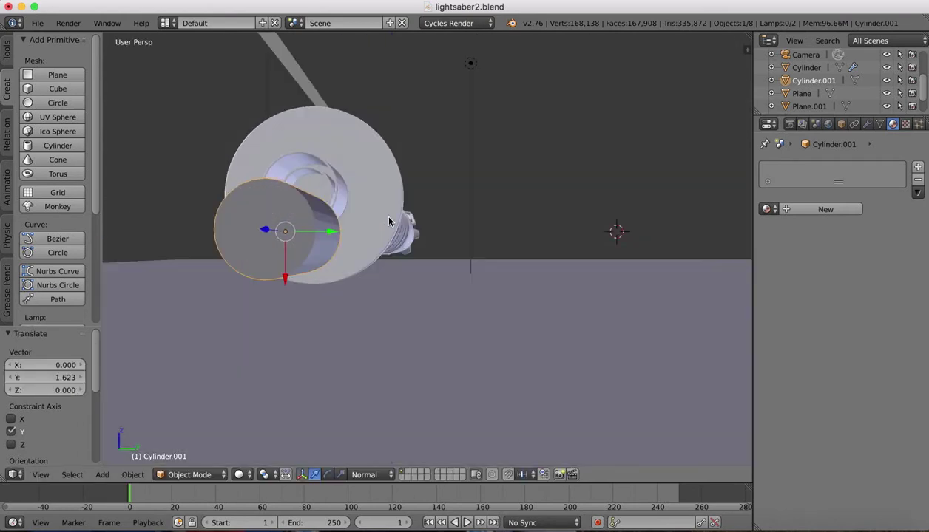
From the right view, raise the cylinder about 0.263 along Z to the emitter's centre and scale it down slightly to fit the opening
click(41, 474)
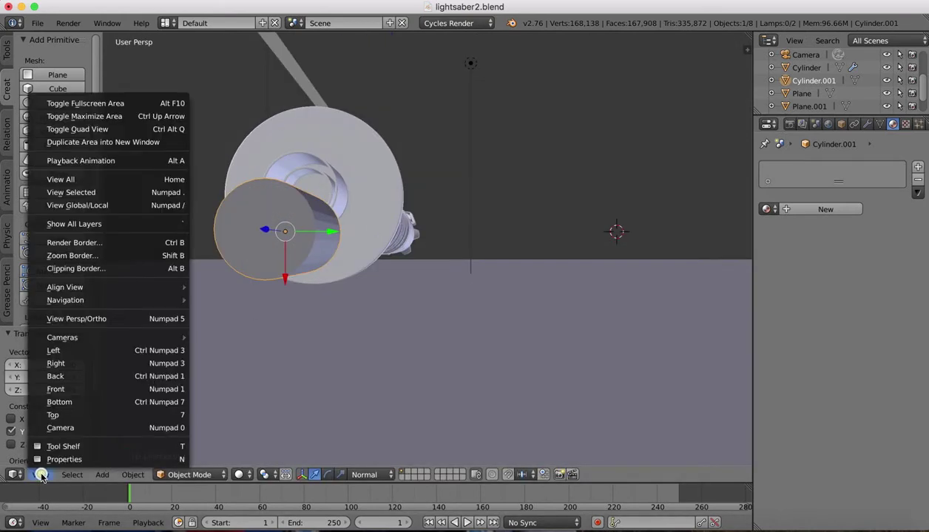
click(65, 366)
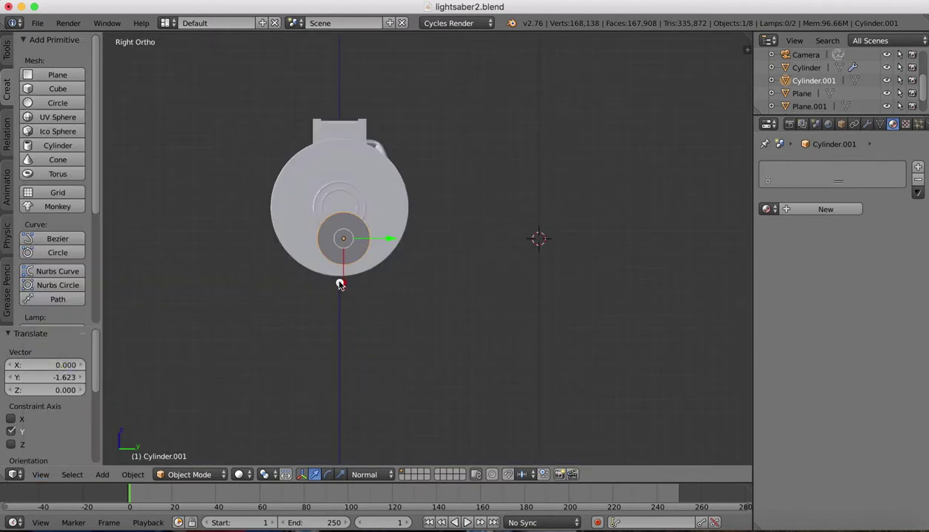
drag(340, 284, 338, 253)
key(s)
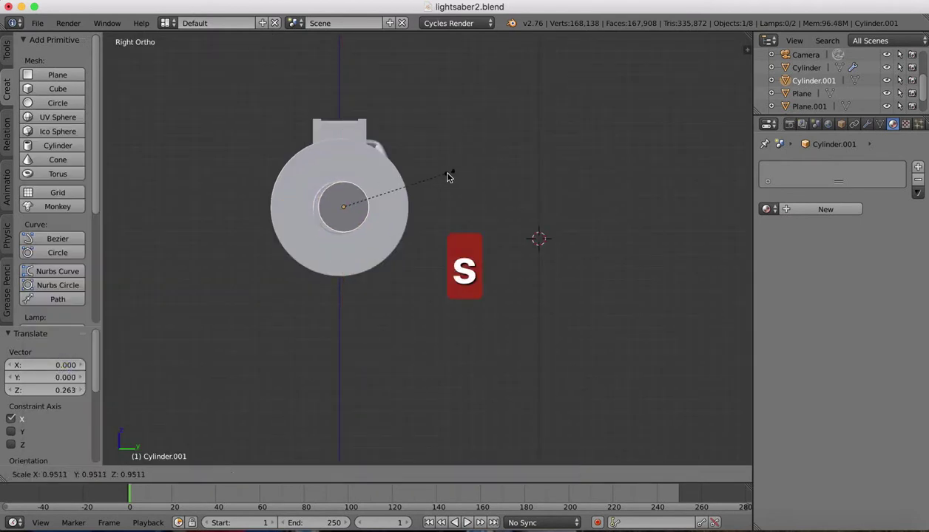
click(436, 182)
Fine-tune the cylinder's position along Y and Z in small moves until it is centred in the emitter opening
drag(389, 208, 385, 208)
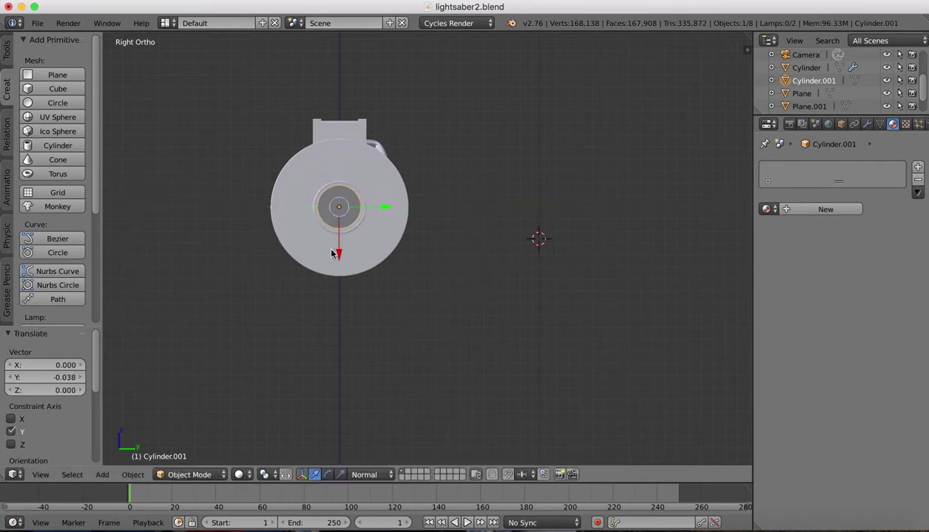
drag(340, 255, 338, 256)
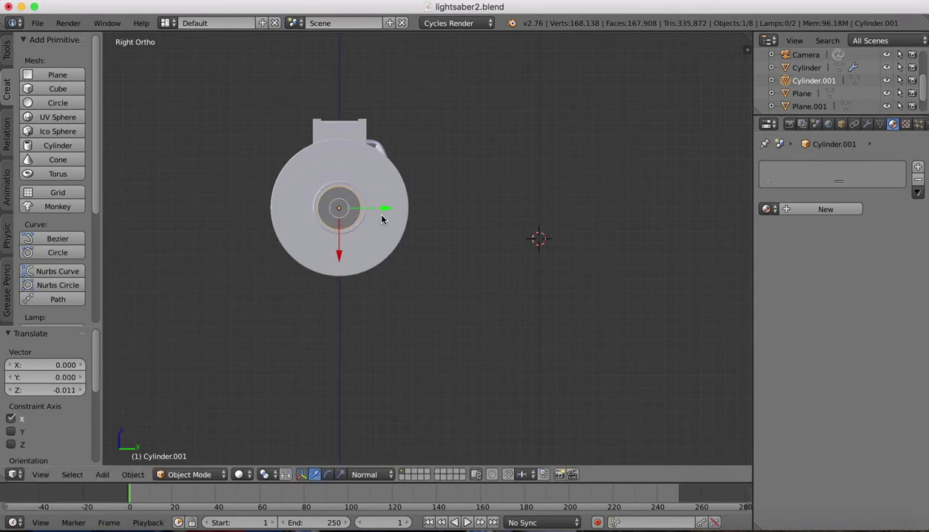
drag(384, 210, 385, 210)
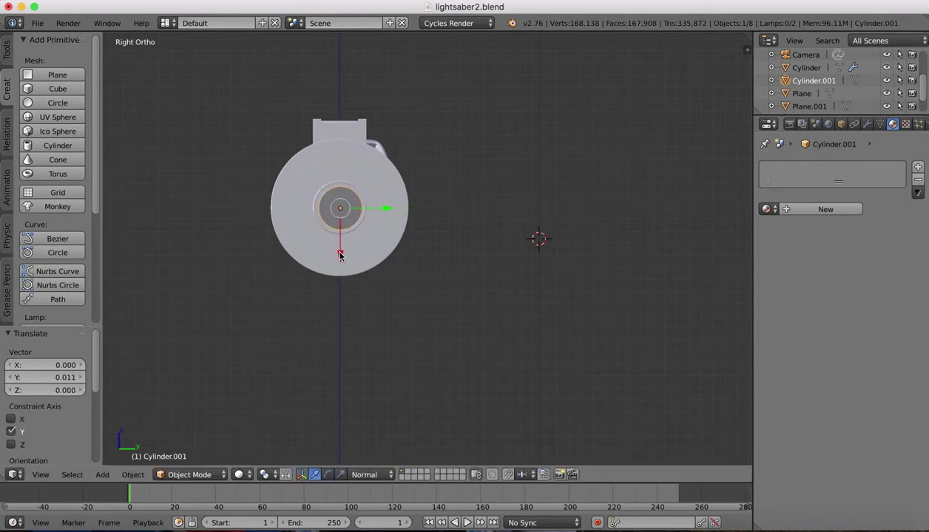
drag(339, 256, 339, 255)
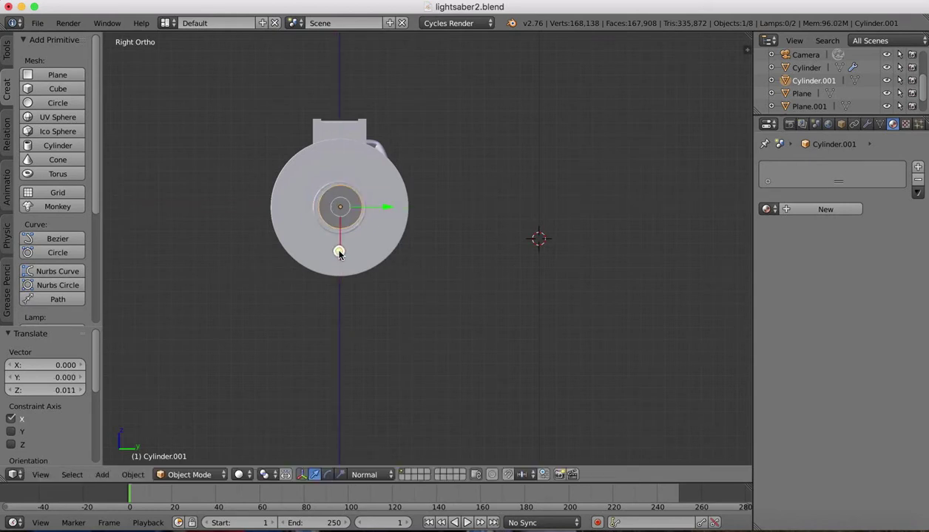
Nudge the cylinder -0.005 along Y and -0.005 along Z, and stretch it by a factor of 9.006 along its own length
drag(385, 209, 382, 207)
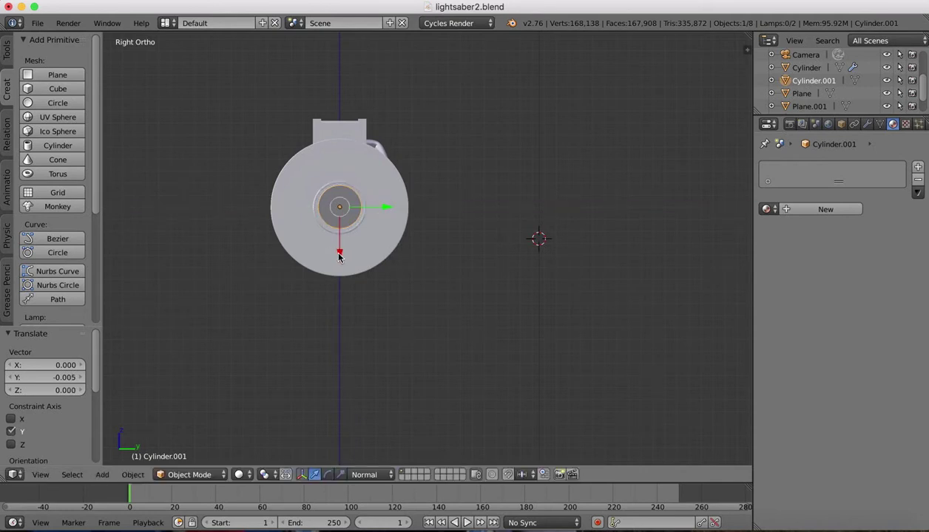
drag(339, 255, 338, 255)
middle_drag(397, 223, 280, 296)
click(339, 474)
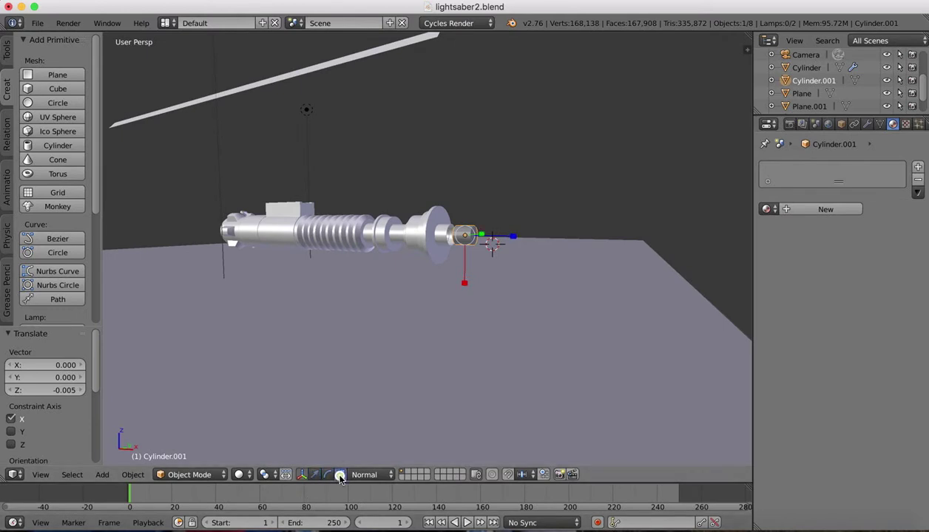
middle_drag(500, 223, 502, 221)
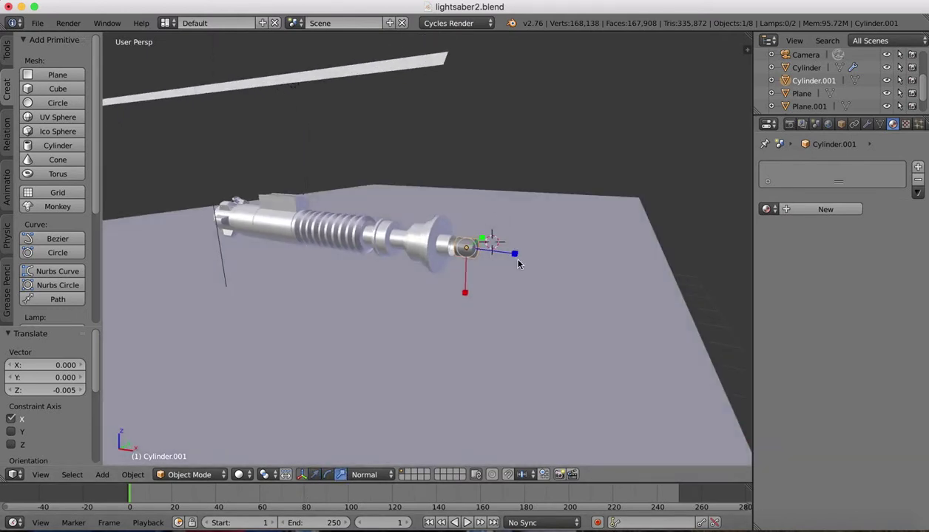
drag(512, 256, 688, 252)
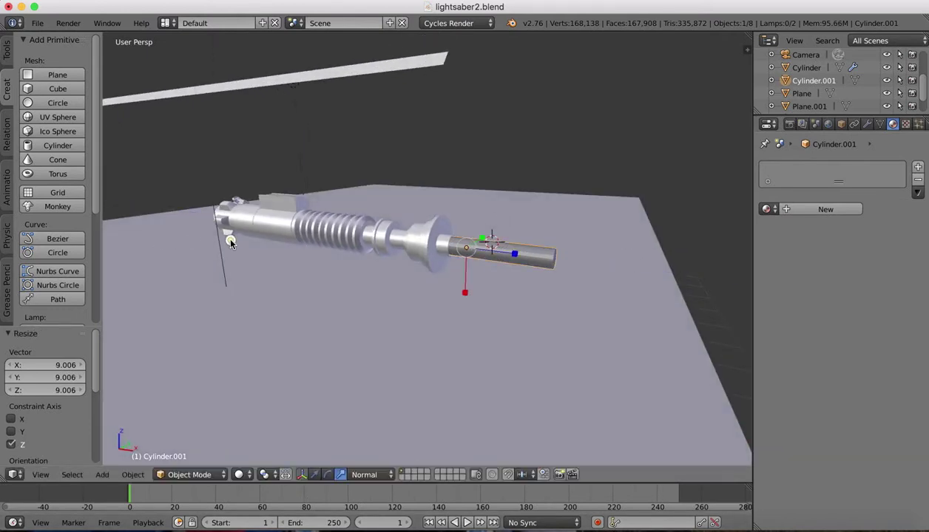
Slide the cylinder outward from the emitter and lengthen it by a factor of 1.598, offsetting it 1.744 along X to finish
click(315, 474)
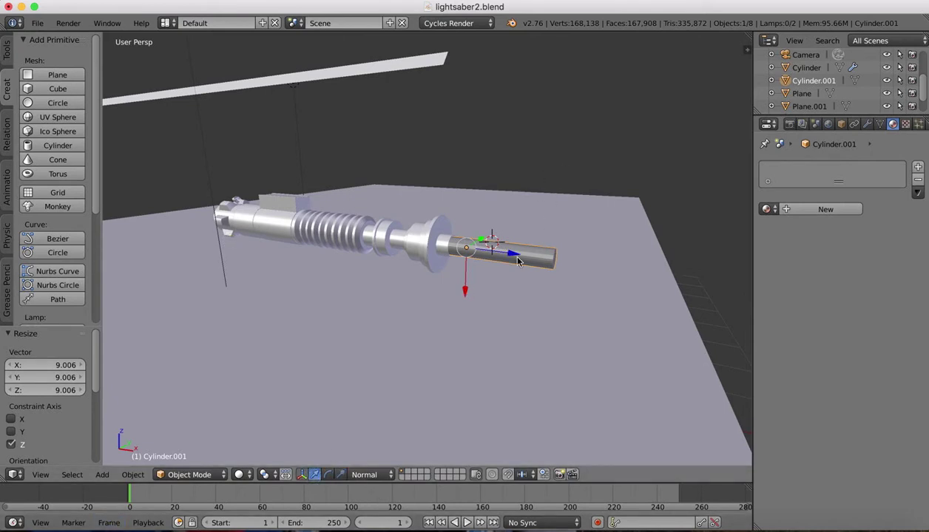
drag(508, 257, 654, 269)
click(340, 473)
scroll(278, 269, down, 5)
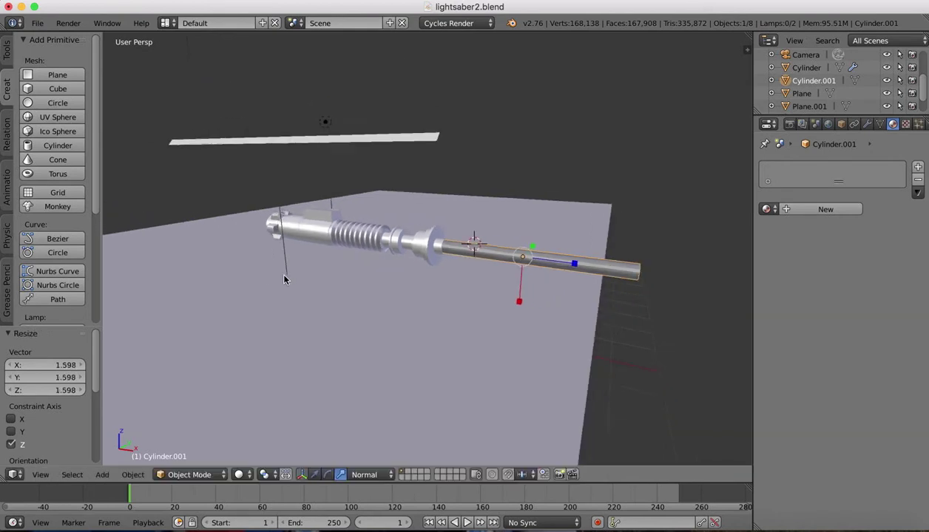
drag(551, 265, 599, 268)
click(314, 475)
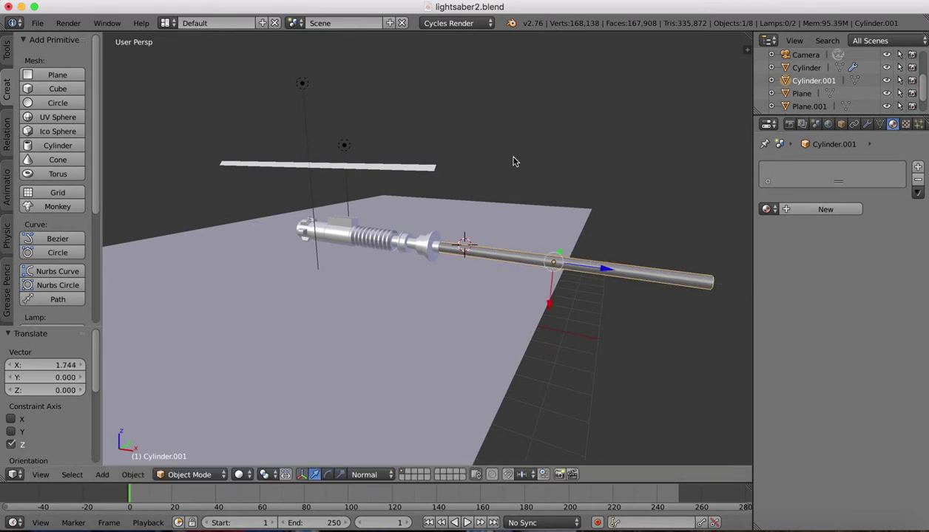
Switch the viewport to the camera view
click(41, 475)
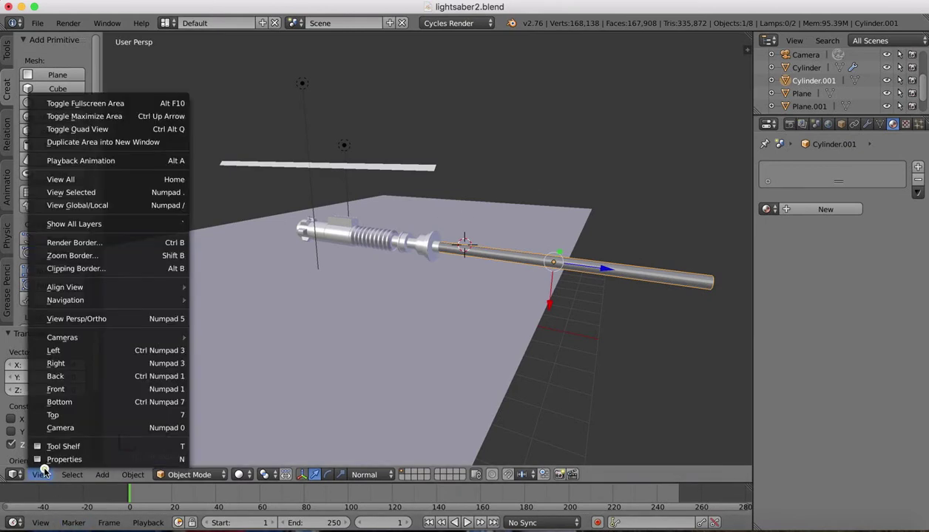
click(73, 427)
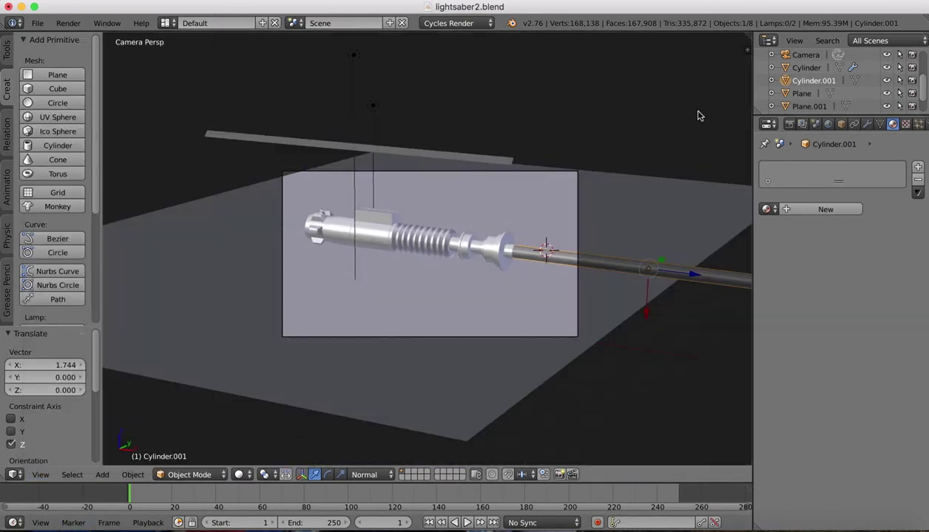
key(g)
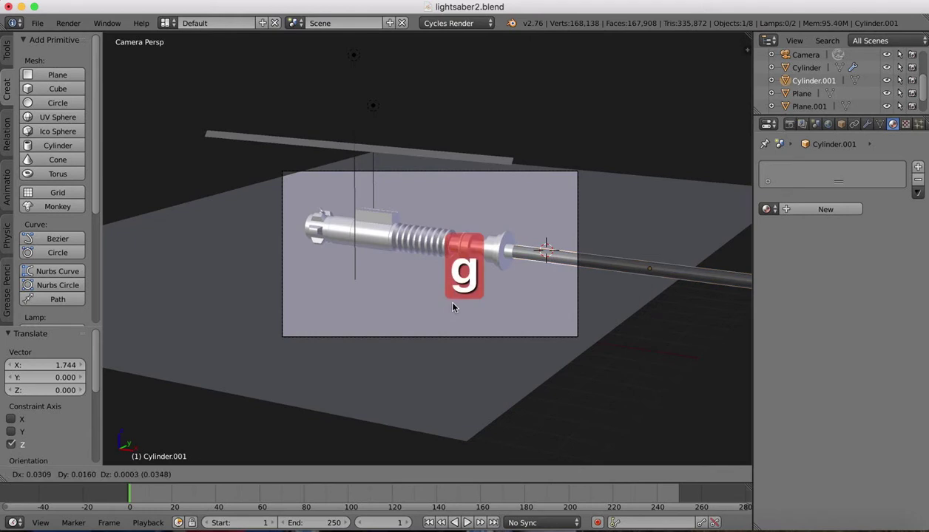
click(442, 316)
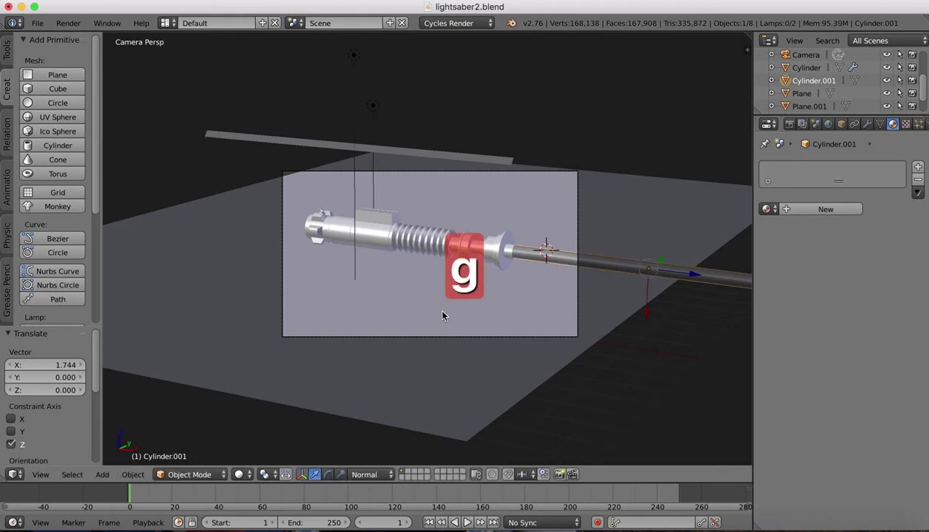
right_click(384, 330)
Move the camera 0.337 along X, 0.124 along Y and -0.181 along Z to reframe the hilt and blade
click(806, 55)
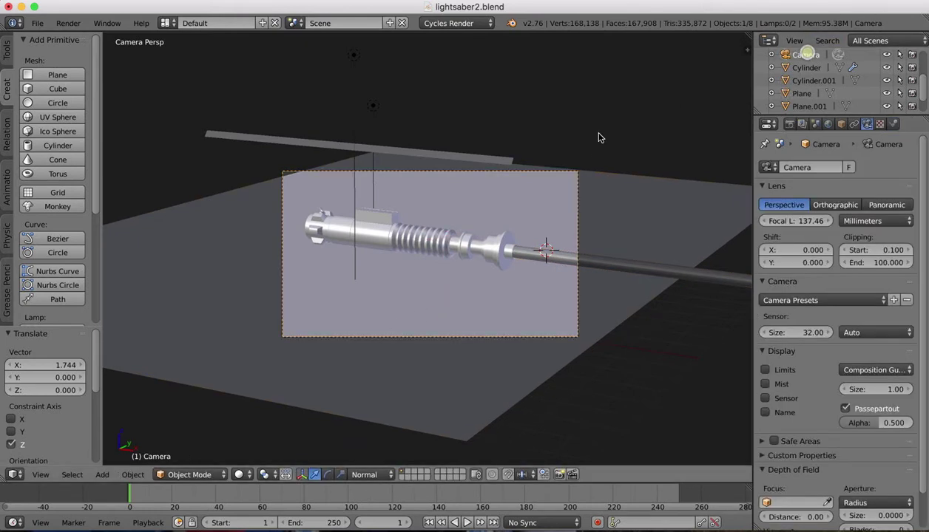
key(g)
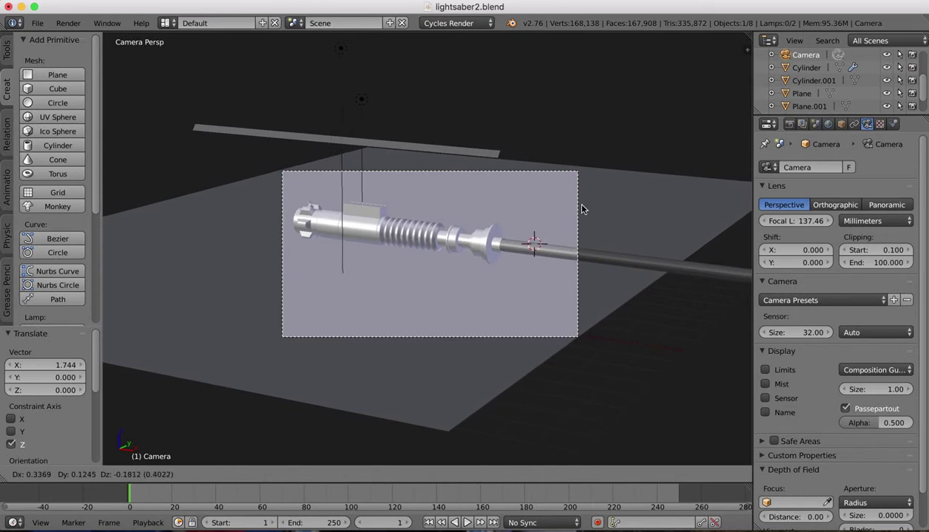
click(581, 209)
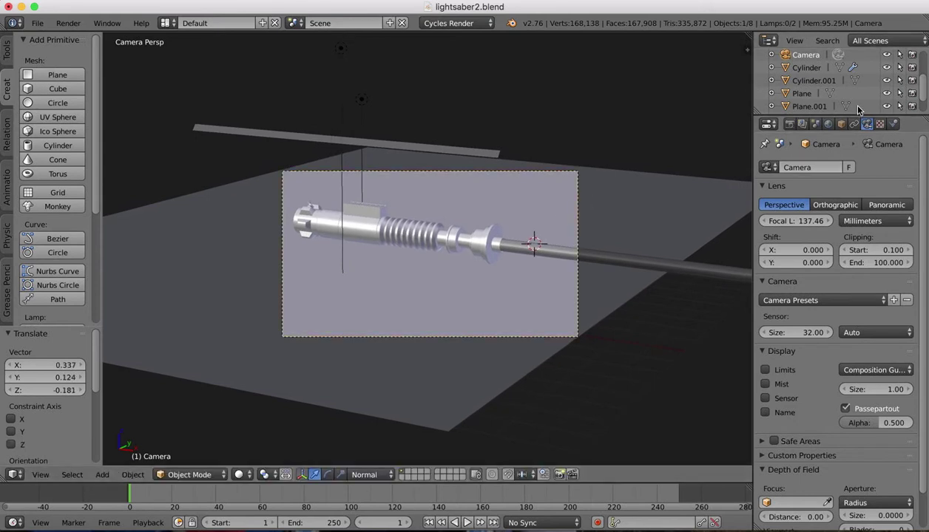
Give the blade cylinder a new material named Beam
right_click(691, 270)
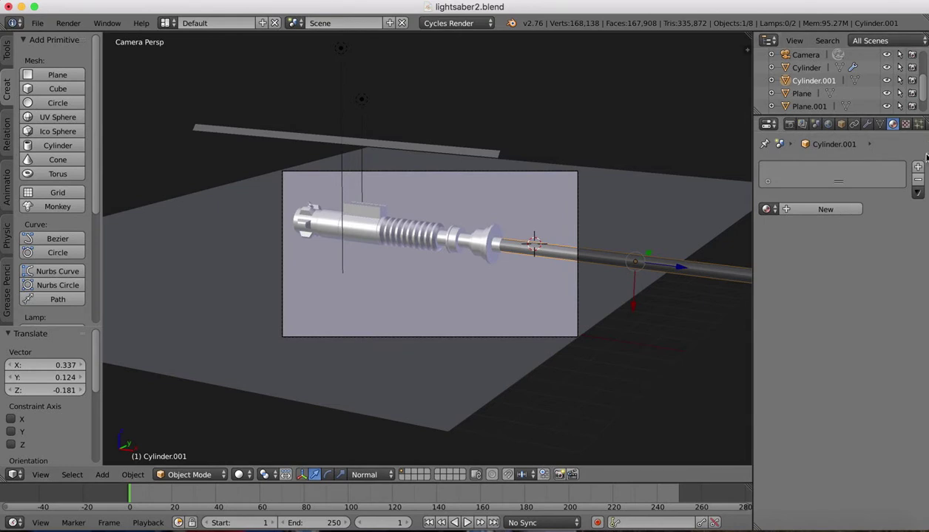
click(918, 167)
click(825, 209)
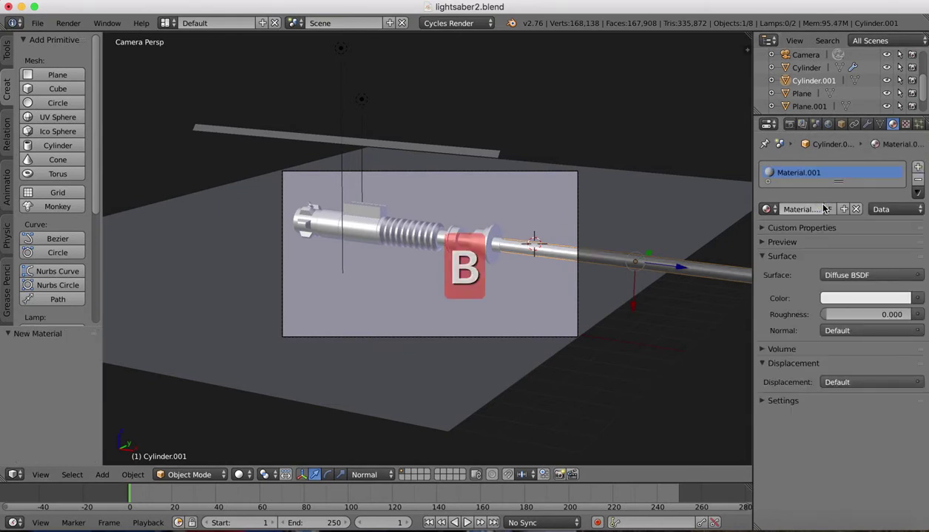
click(806, 210)
text(Beam)
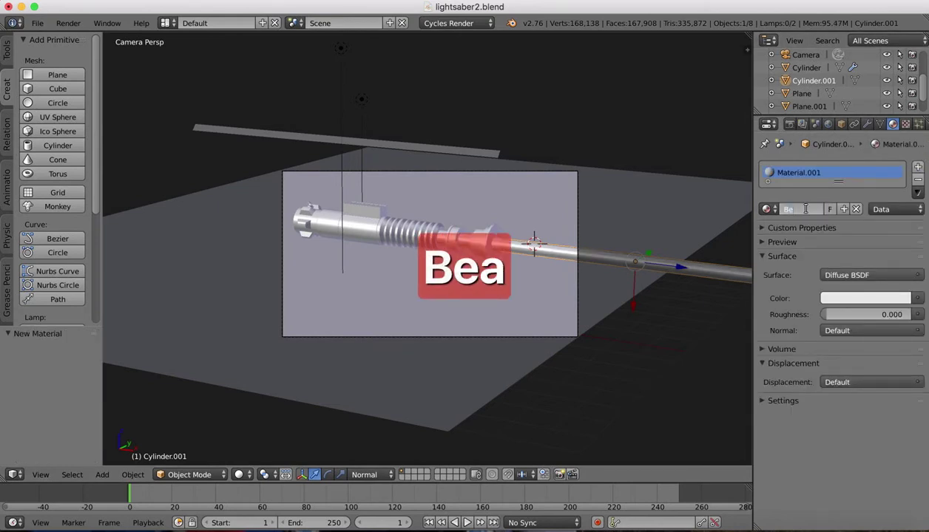
key(Return)
Change the Beam material's surface to Emission with a green colour of R 0.052, G 0.800, B 0.070
click(875, 273)
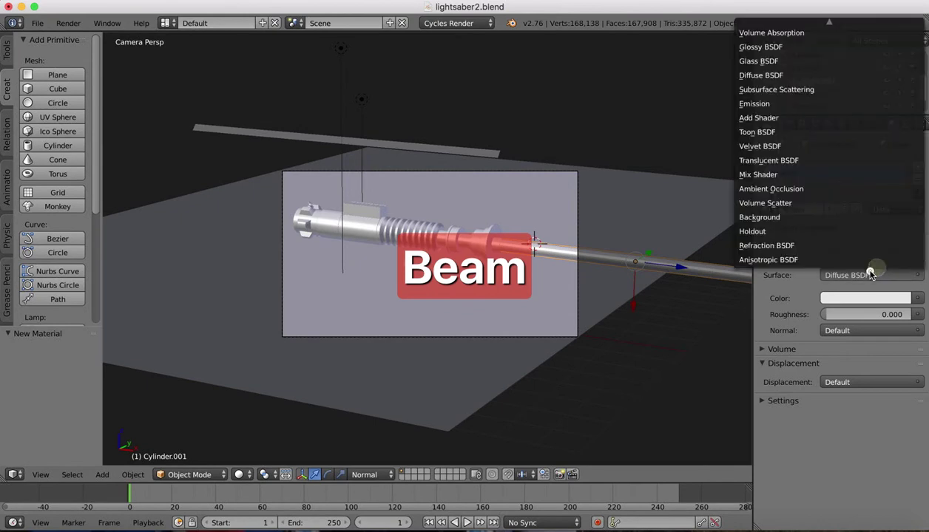
click(768, 109)
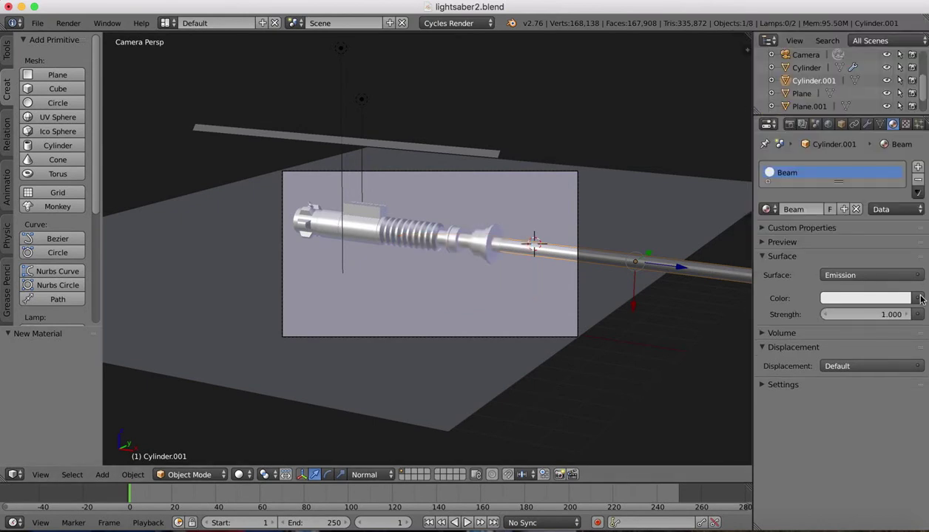
click(877, 298)
drag(843, 163, 816, 140)
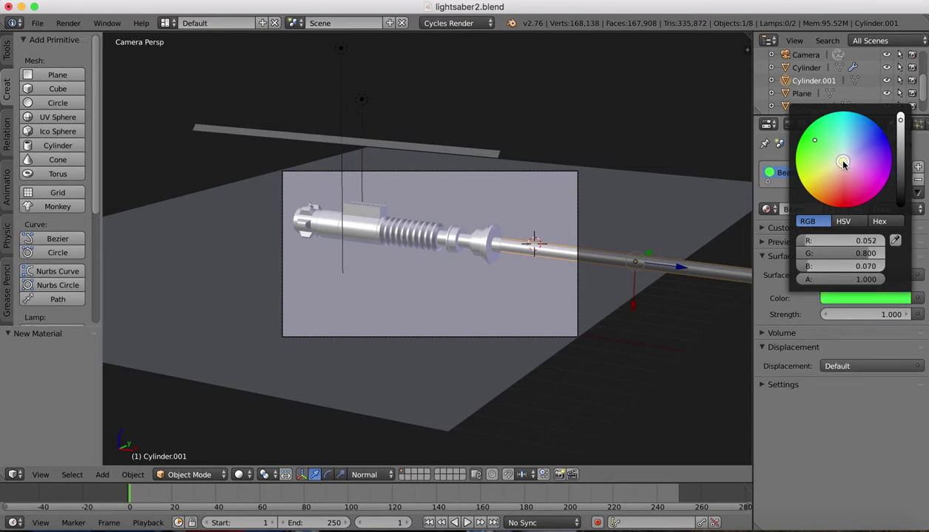
Preview the scene in rendered shading and set the Beam material's emission strength to 14.800
click(237, 475)
click(251, 386)
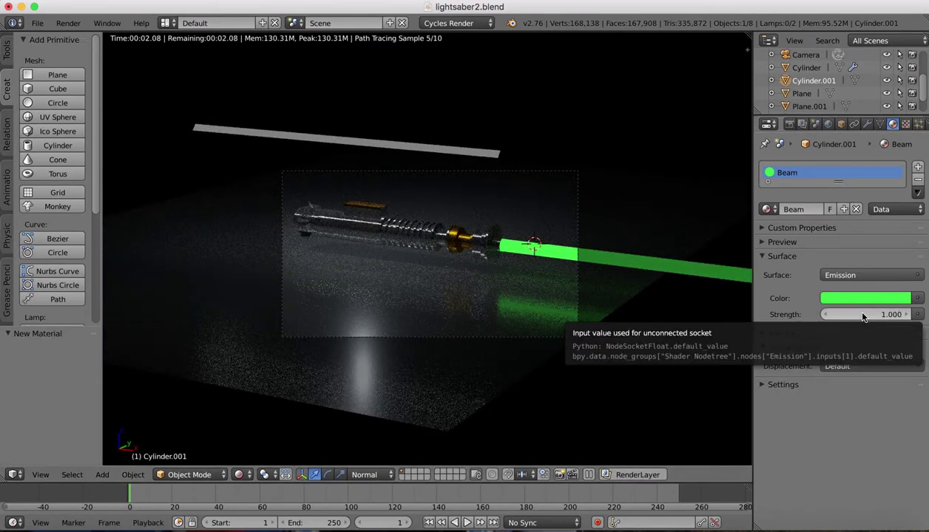
mouse_move(862, 314)
mouse_down()
mouse_move(888, 314)
mouse_move(862, 312)
mouse_up()
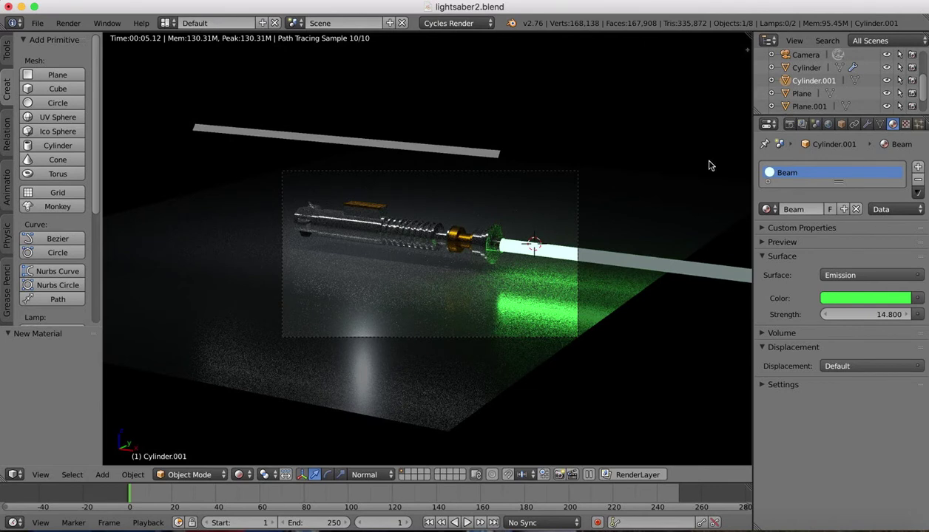
Set the mix factor of the floor plane's Mix Shader to 0.335
right_click(448, 382)
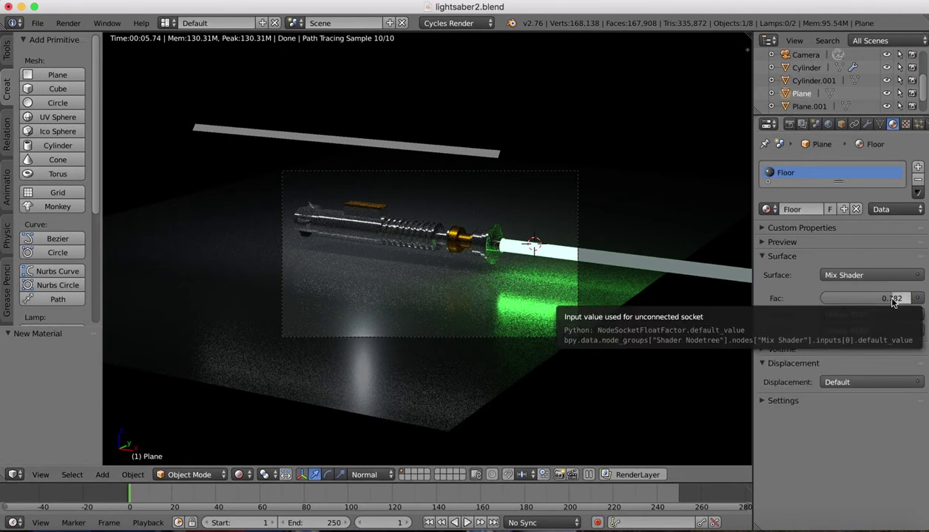
drag(891, 298, 883, 298)
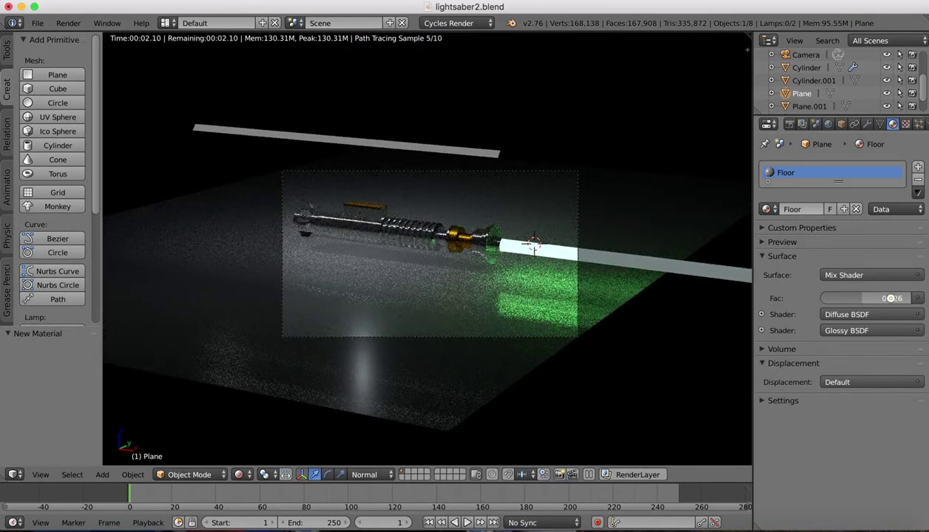
drag(891, 298, 855, 298)
Raise the roughness of the Floor material's Glossy BSDF to 0.155 and fine-tune it to soften the reflections
click(762, 331)
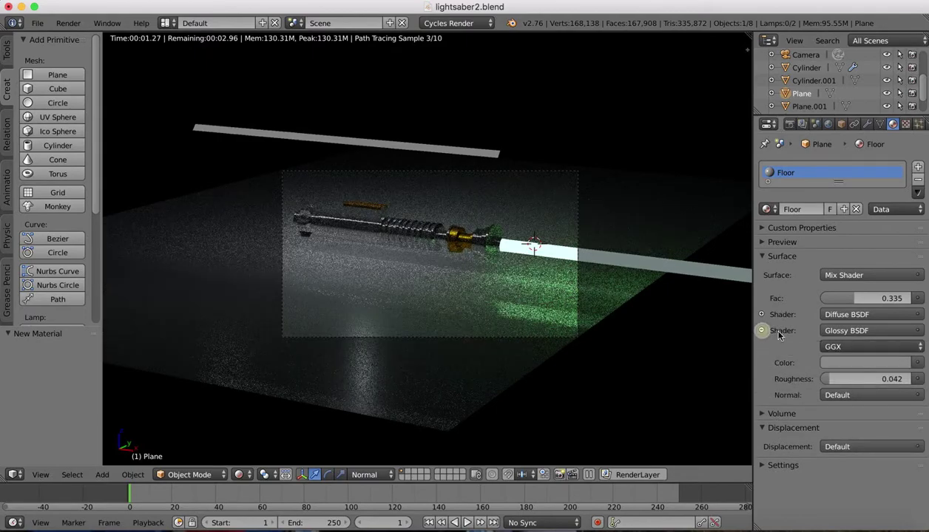
drag(828, 382, 828, 380)
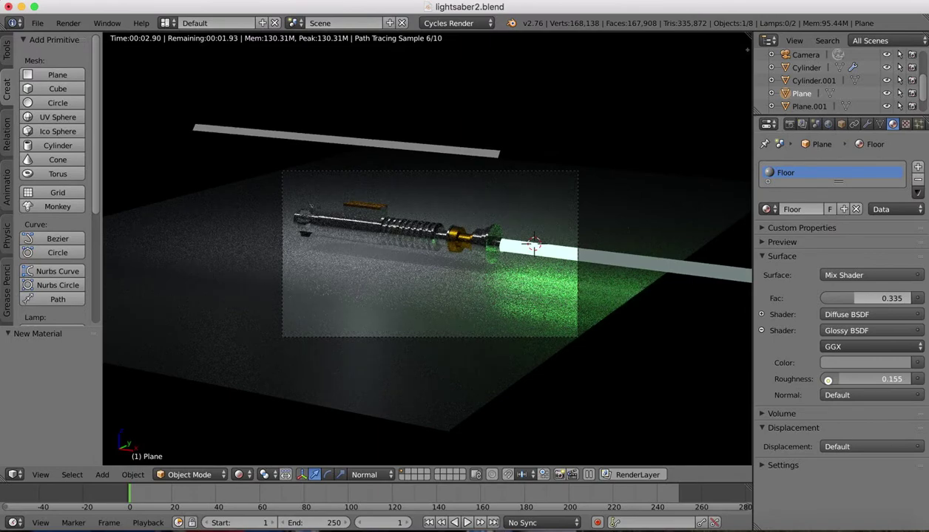
drag(827, 380, 830, 384)
click(761, 330)
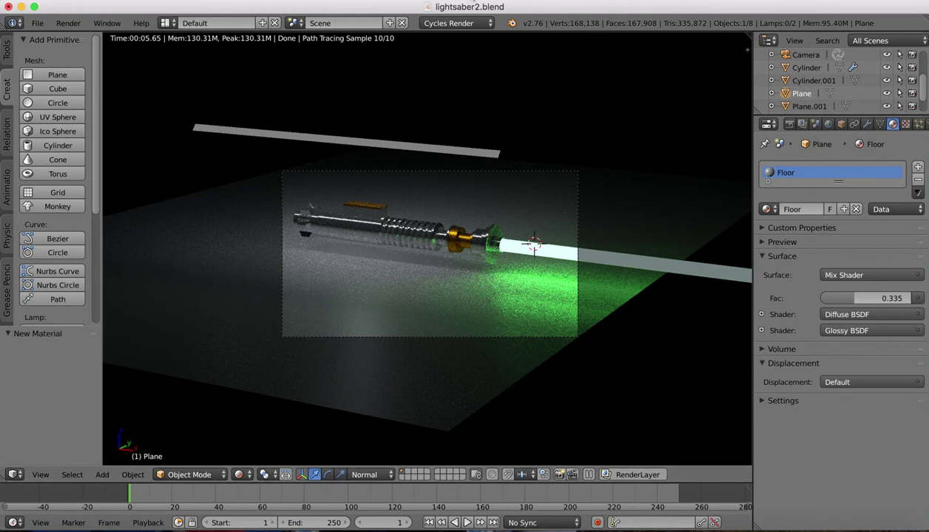
click(453, 1)
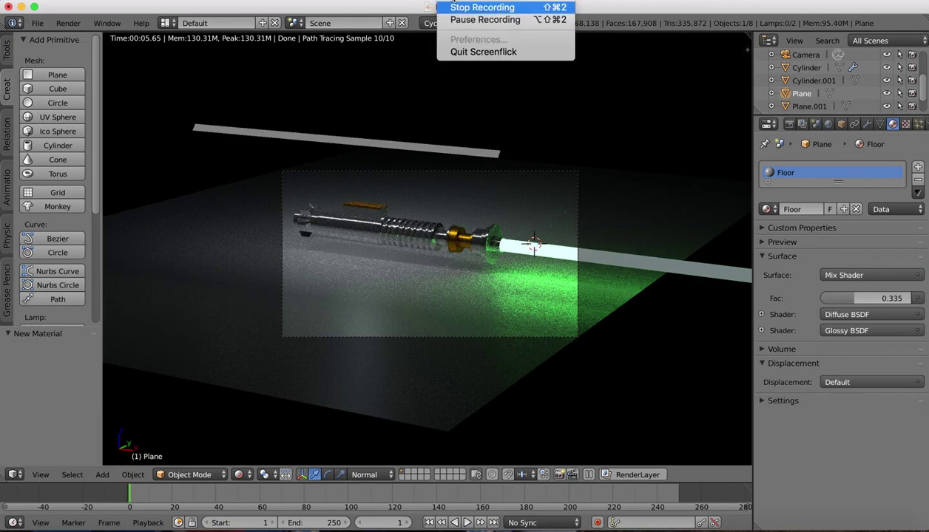